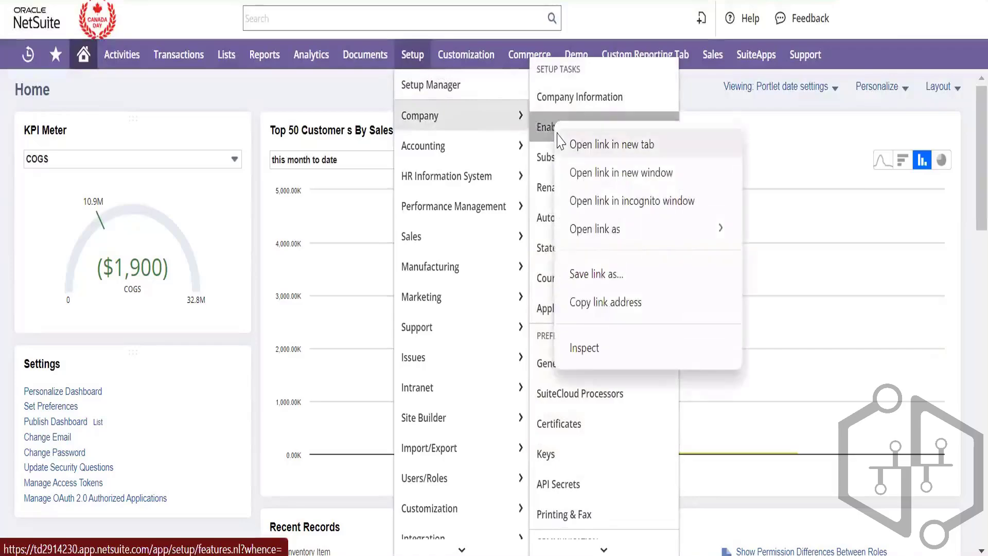
# Open Enable Features in a new tab and search 'compa' to reach the enabled intercompany features
pyautogui.click(576, 139)
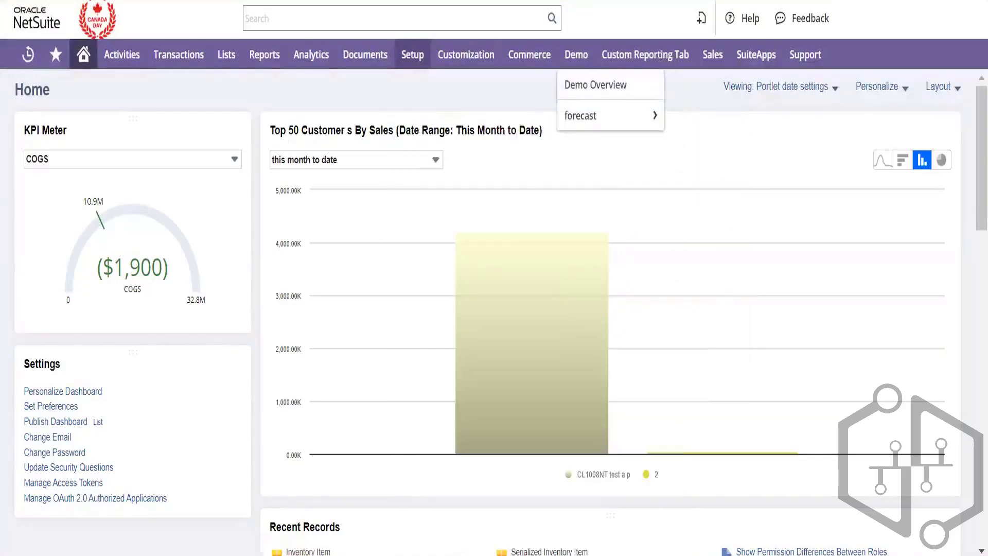
pyautogui.hotkey('ctrl', 'Tab')
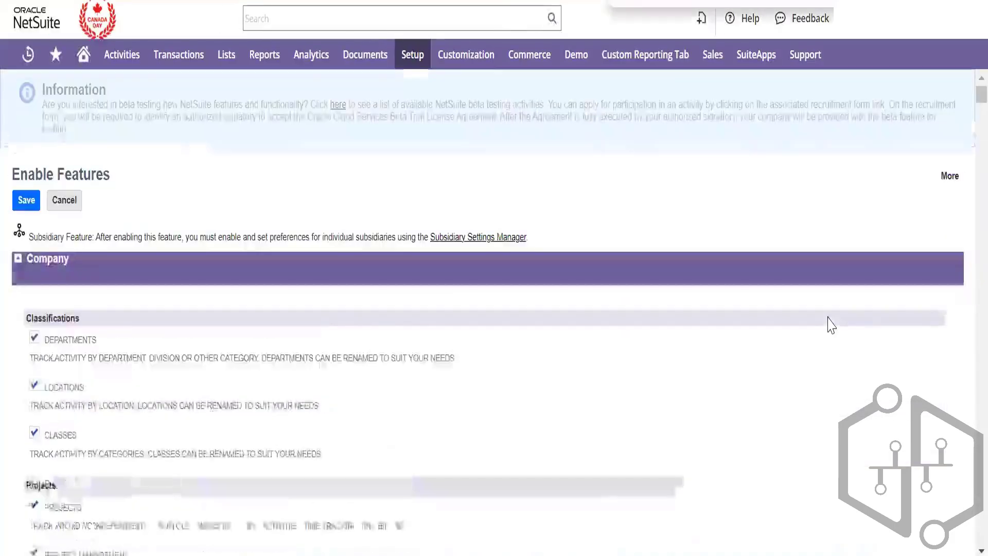
pyautogui.write('compa')
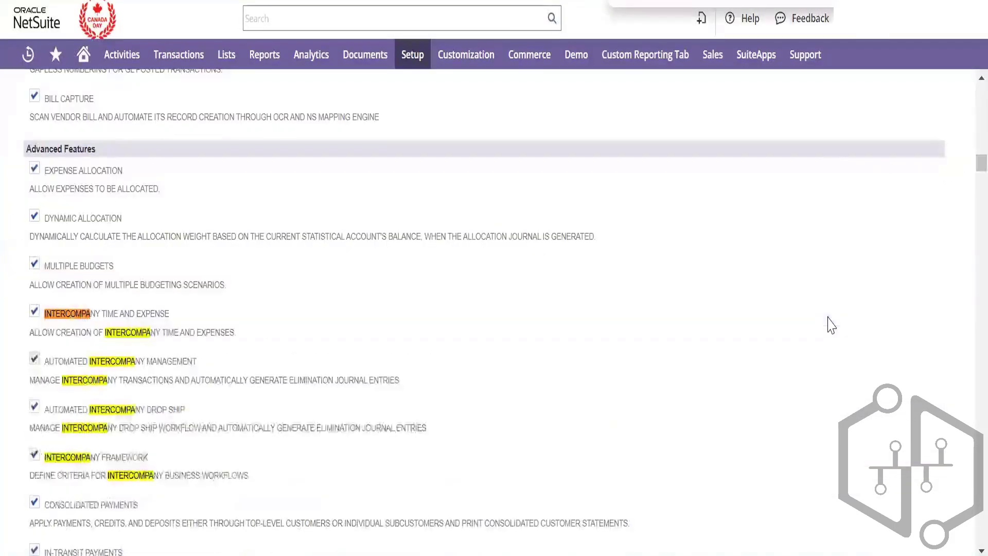
pyautogui.scroll(-3, 360, 373)
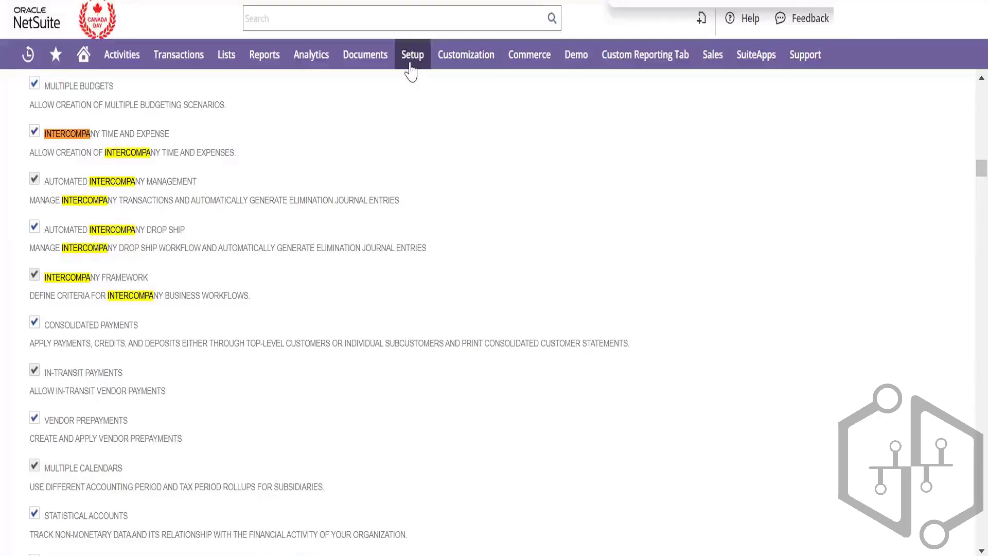
# Open the Subsidiaries list from Setup > Company in a new browser tab
pyautogui.moveTo(411, 63)
pyautogui.moveTo(422, 114)
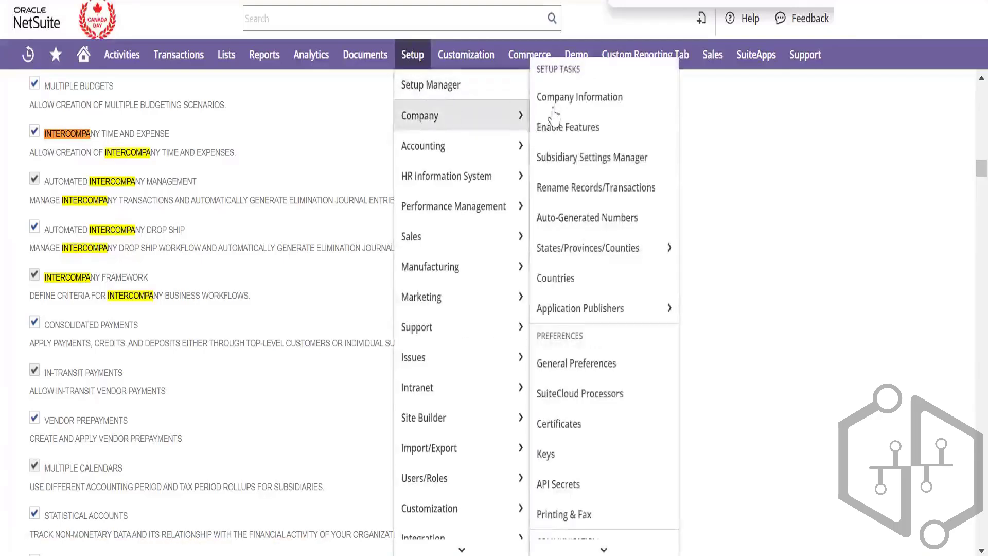
pyautogui.scroll(-10, 596, 165)
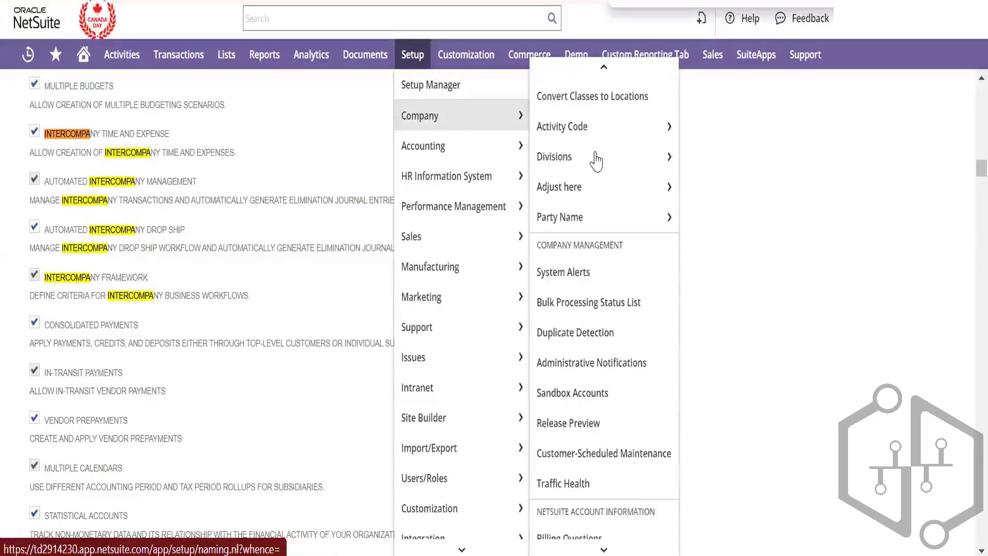
pyautogui.scroll(-1, 600, 263)
pyautogui.scroll(5, 600, 264)
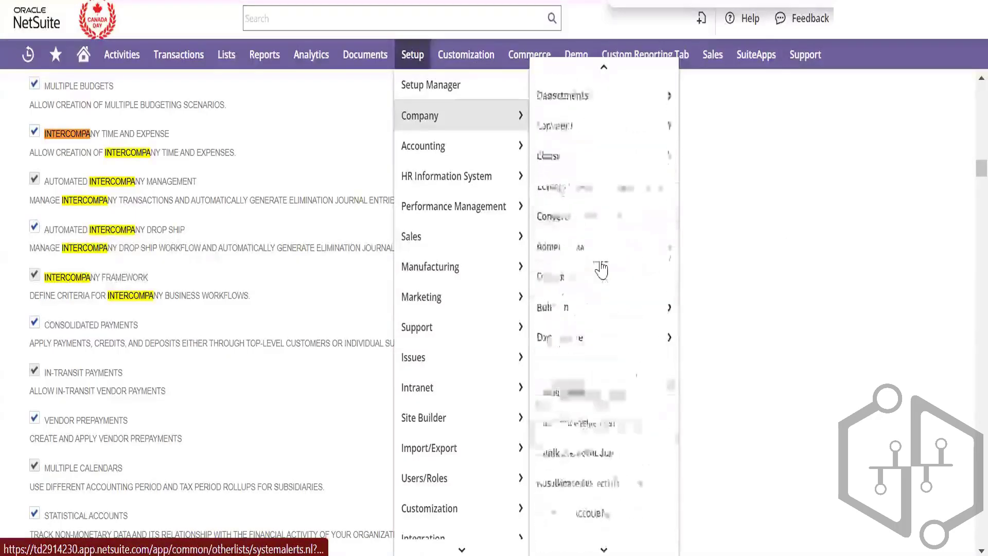
pyautogui.moveTo(547, 212)
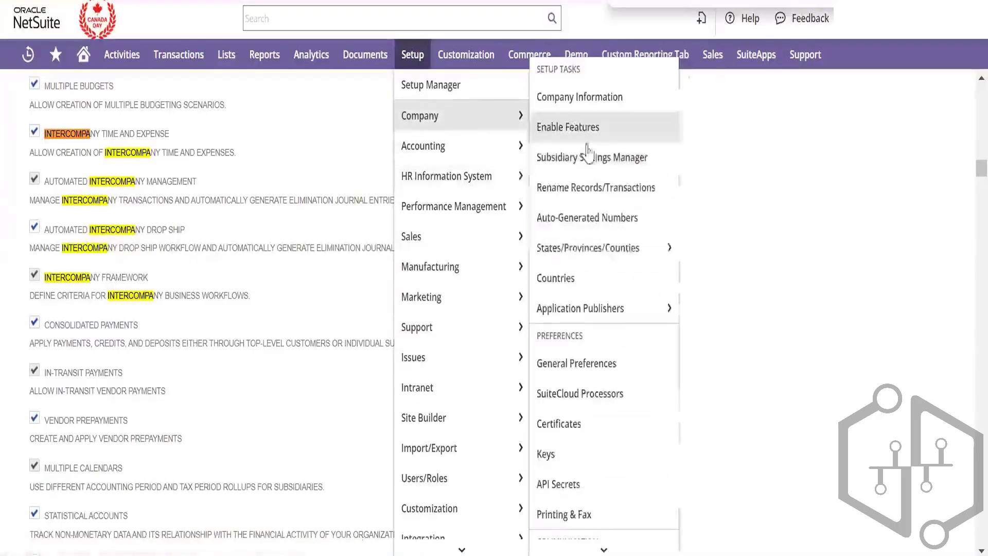
pyautogui.scroll(-1, 602, 288)
pyautogui.scroll(1, 602, 288)
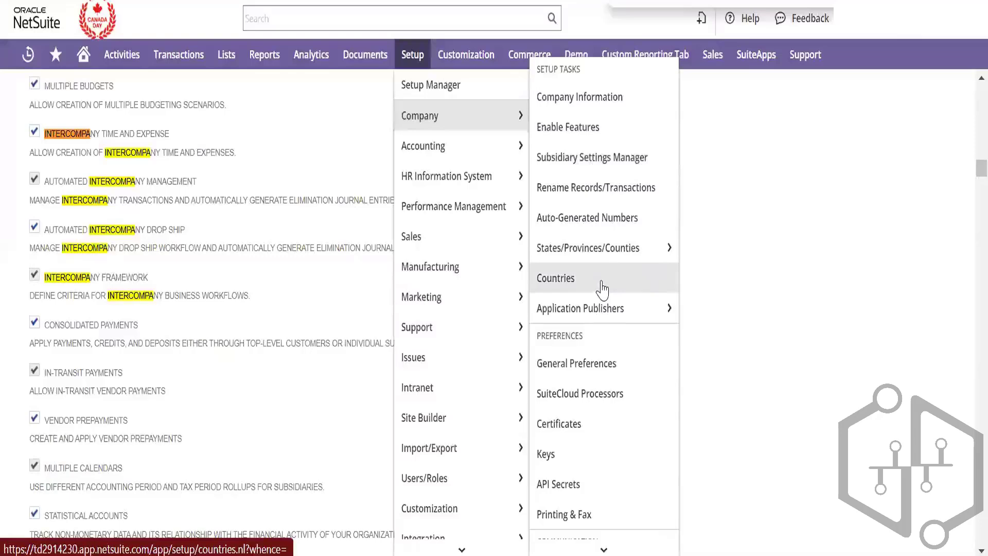
pyautogui.scroll(-10, 602, 288)
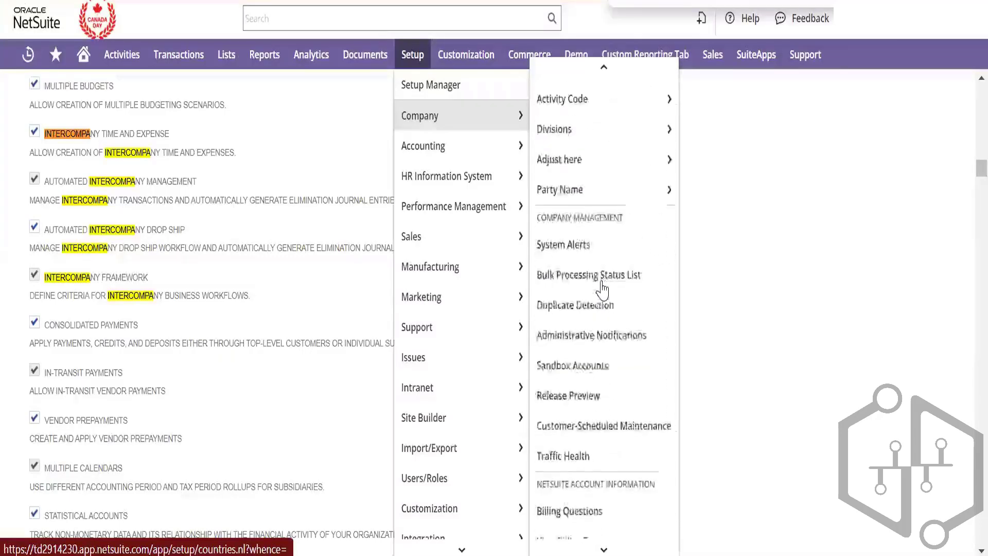
pyautogui.scroll(8, 602, 289)
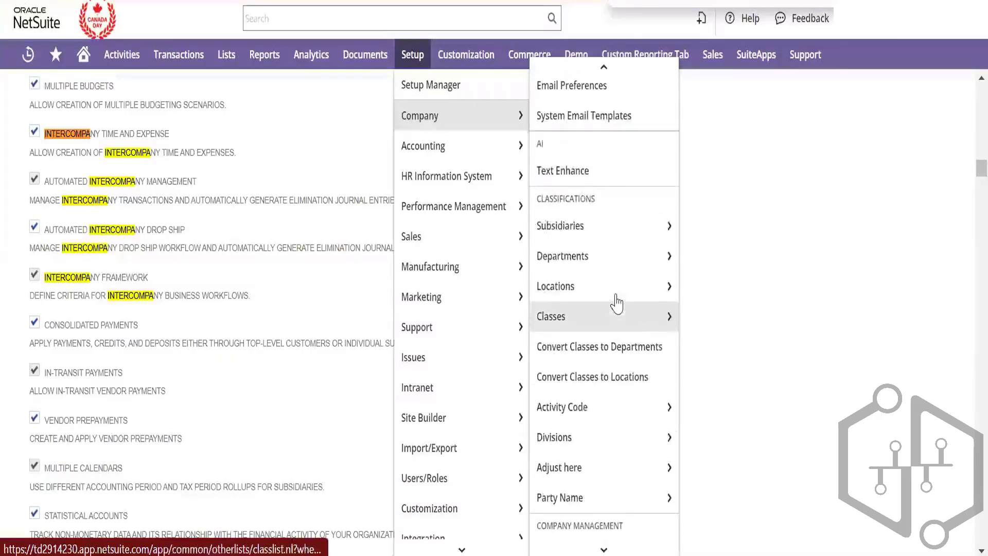
pyautogui.rightClick(596, 236)
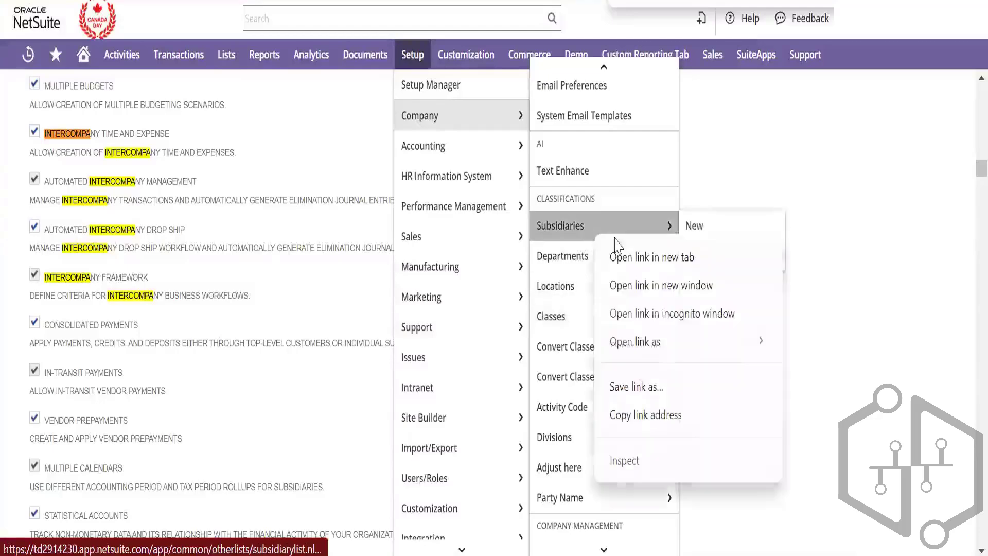
pyautogui.click(632, 256)
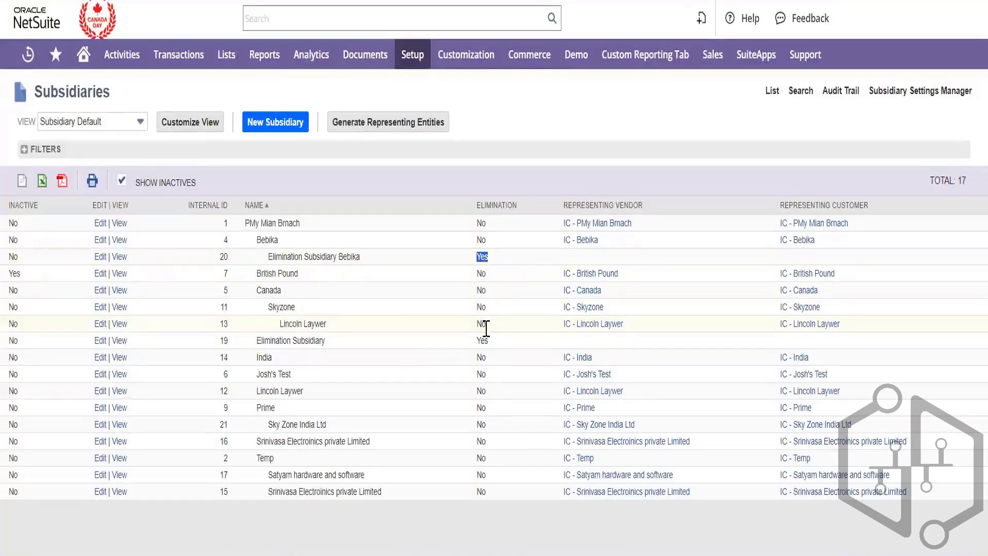
# Point out Elimination Subsidiary Bebika and its elimination flag, then return to the Home dashboard
pyautogui.doubleClick(484, 337)
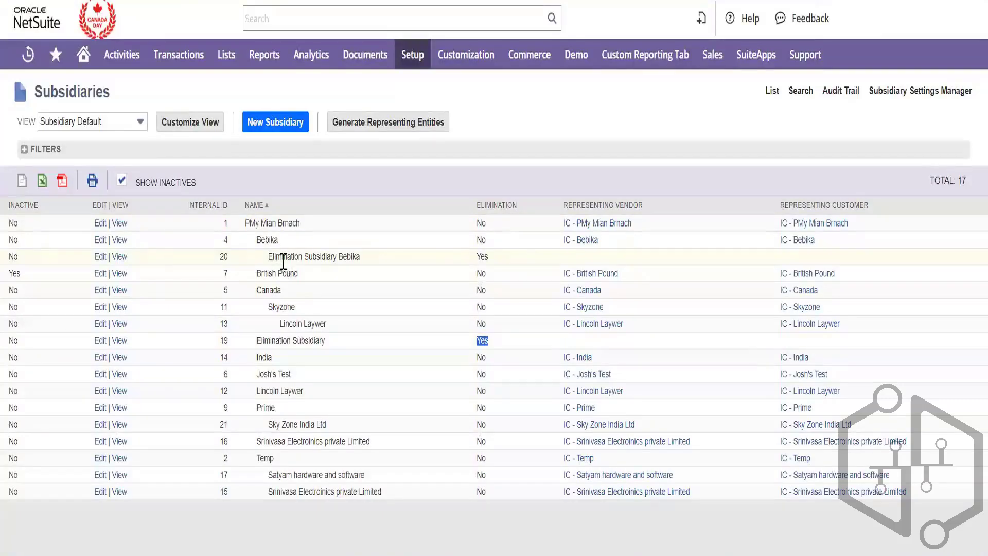
pyautogui.tripleClick(283, 257)
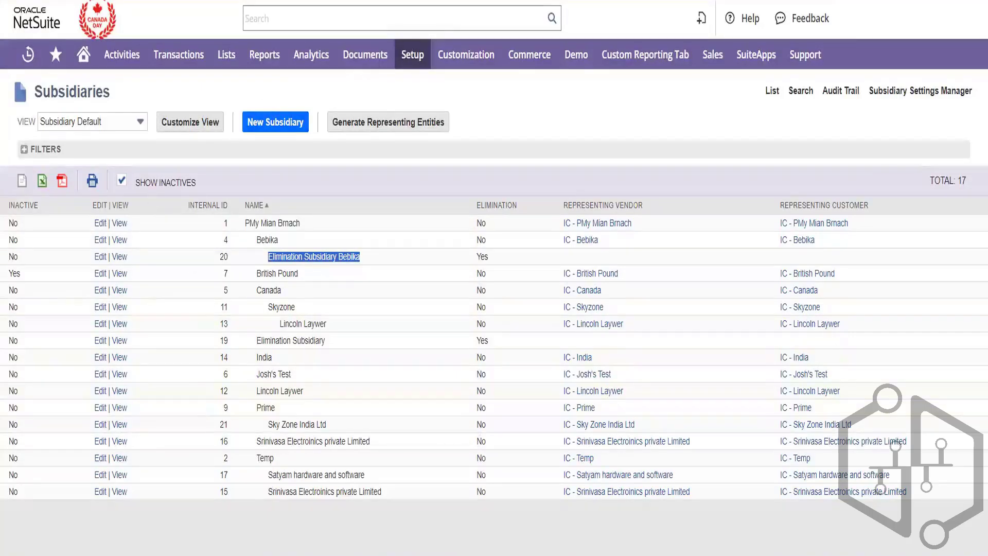
pyautogui.click(83, 54)
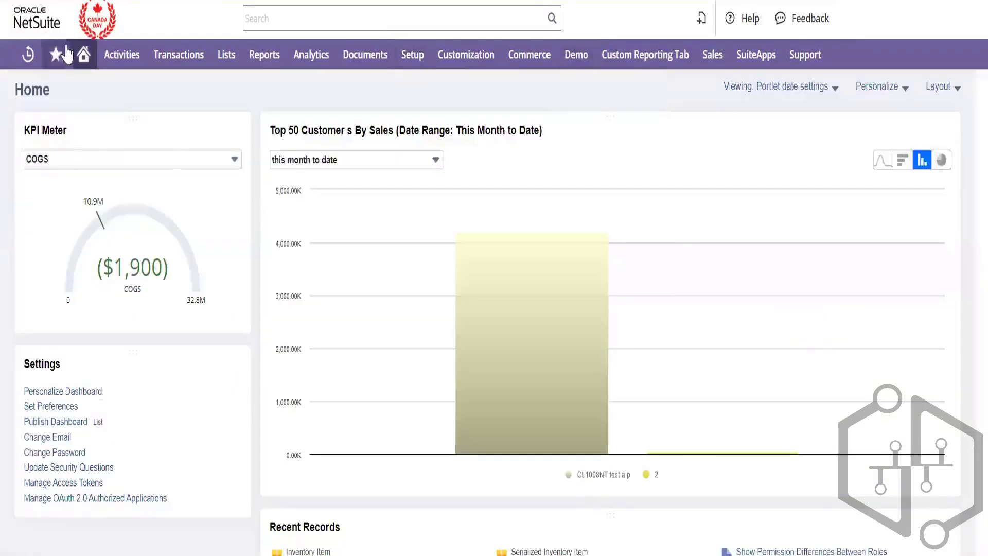
# Scroll Home to the Subsidiary Navigator org chart, review its nodes, then return to the Subsidiaries tab
pyautogui.moveTo(79, 59)
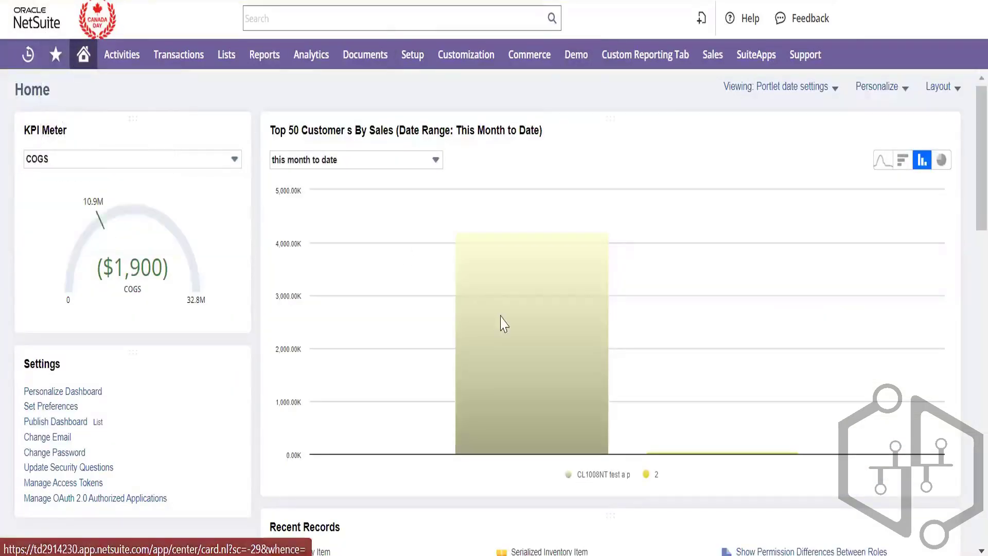
pyautogui.scroll(-15, 553, 332)
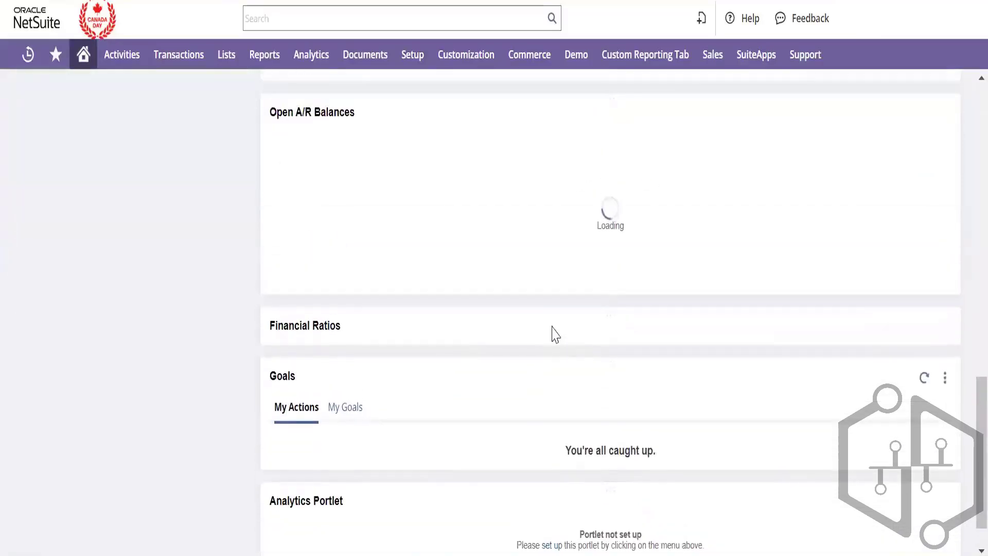
pyautogui.scroll(-7, 530, 360)
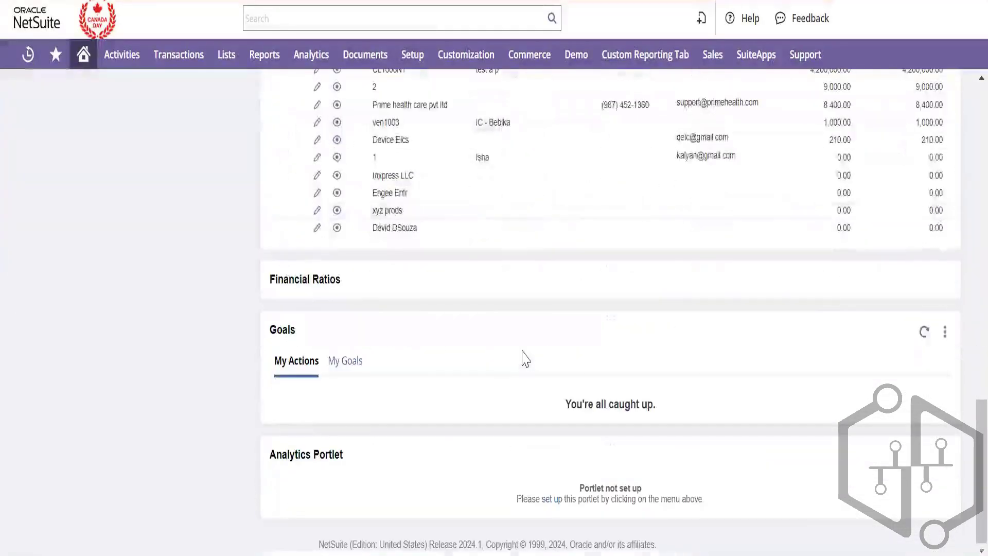
pyautogui.scroll(10, 496, 379)
pyautogui.moveTo(495, 379); pyautogui.dragTo(525, 290)
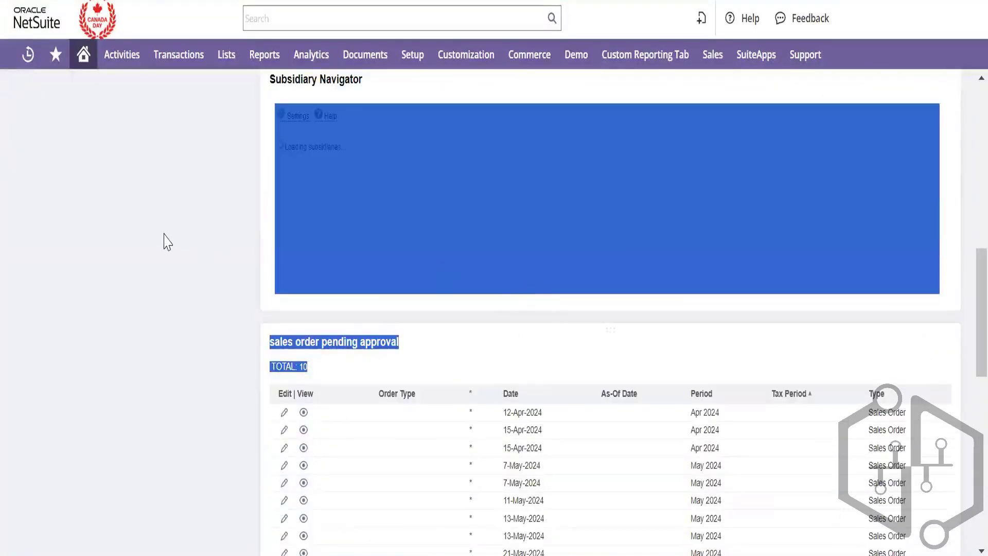
pyautogui.click(427, 208)
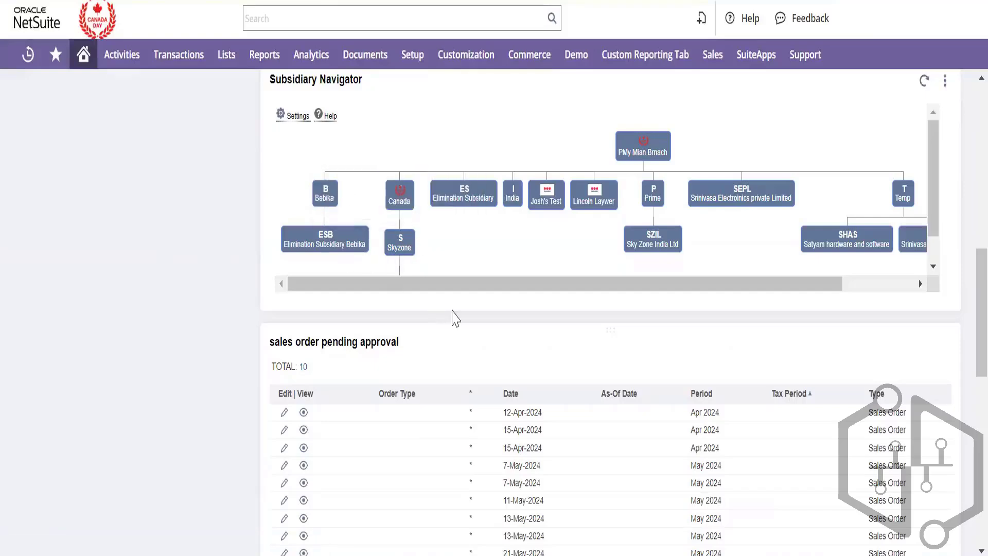
pyautogui.moveTo(467, 213)
pyautogui.moveTo(405, 247)
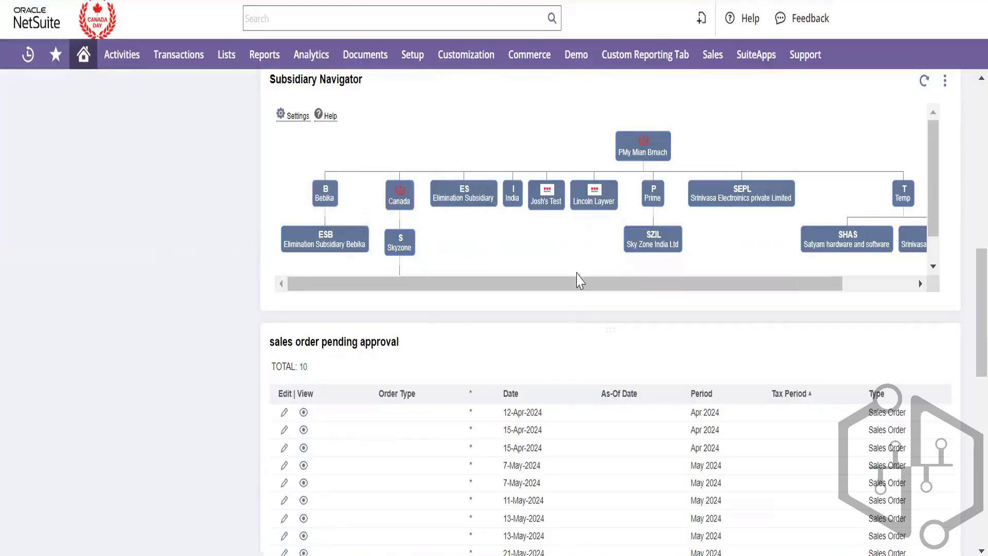
pyautogui.moveTo(576, 290); pyautogui.dragTo(530, 323)
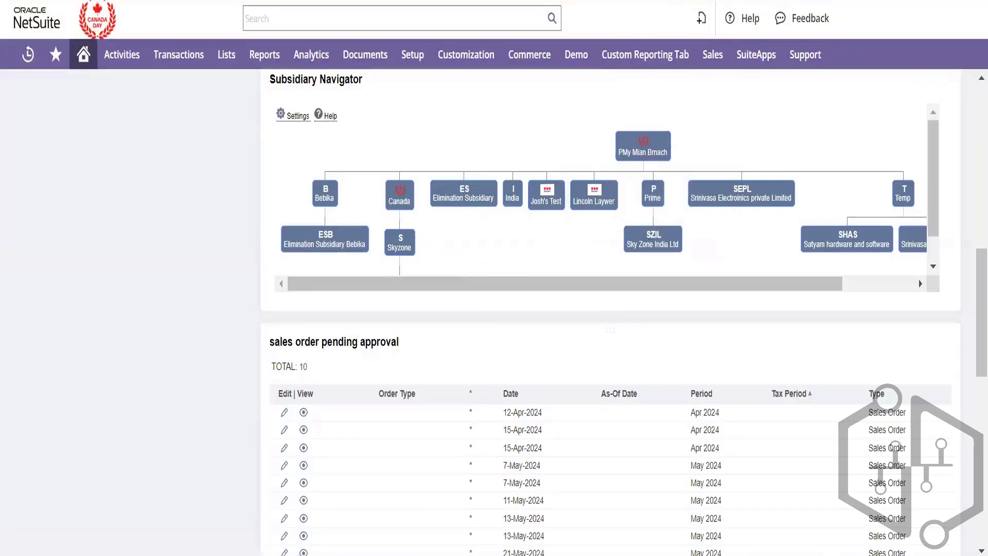
pyautogui.click(695, 1)
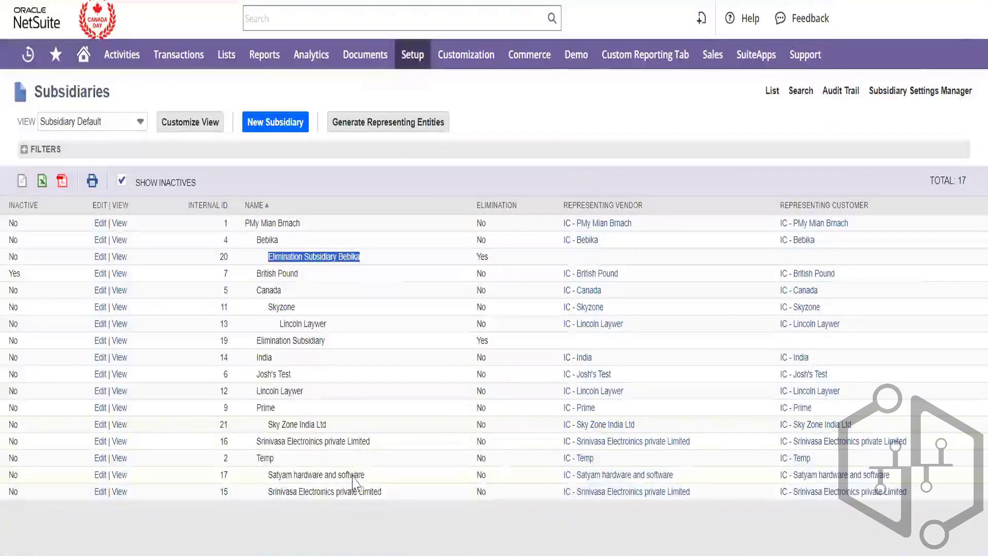
# Point out the Satyam, Temp, Skyzone, PMy Mian Brnach and Elimination Subsidiary Bebika entries
pyautogui.moveTo(367, 476); pyautogui.dragTo(273, 487)
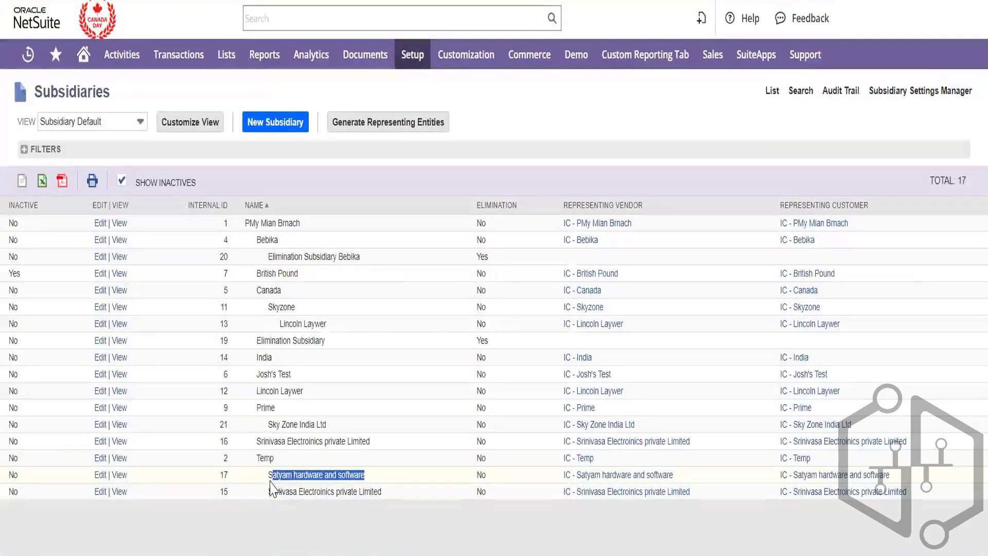
pyautogui.doubleClick(267, 457)
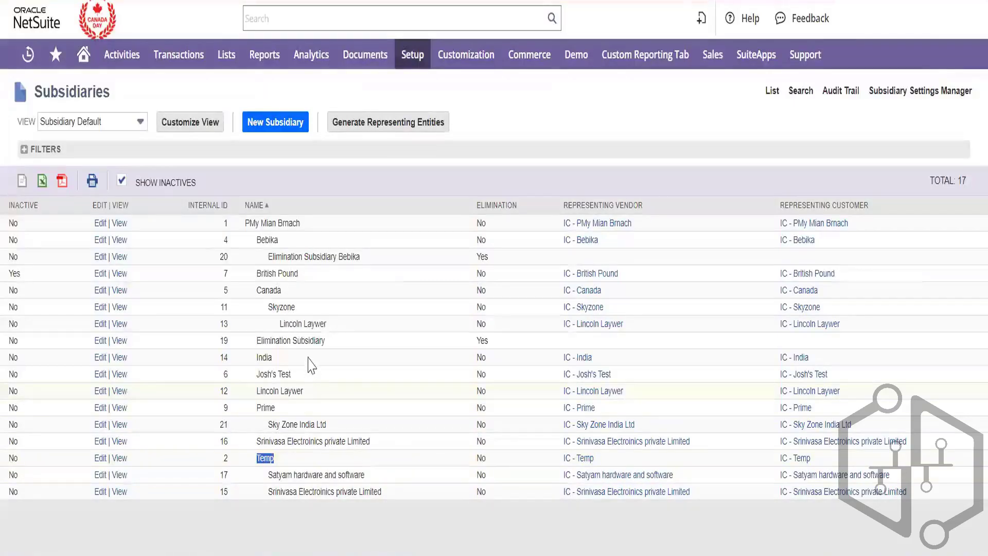
pyautogui.doubleClick(276, 307)
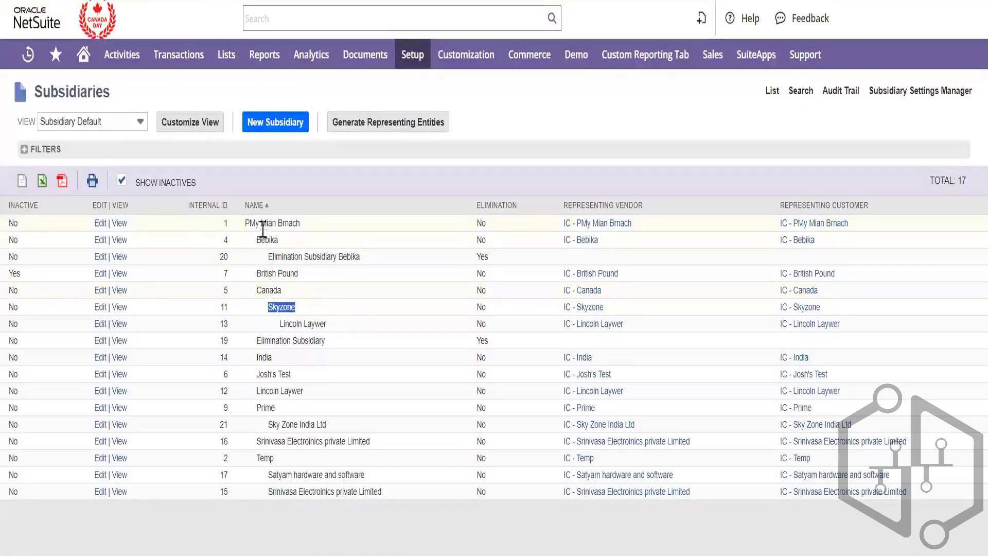
pyautogui.click(263, 225)
pyautogui.tripleClick(263, 225)
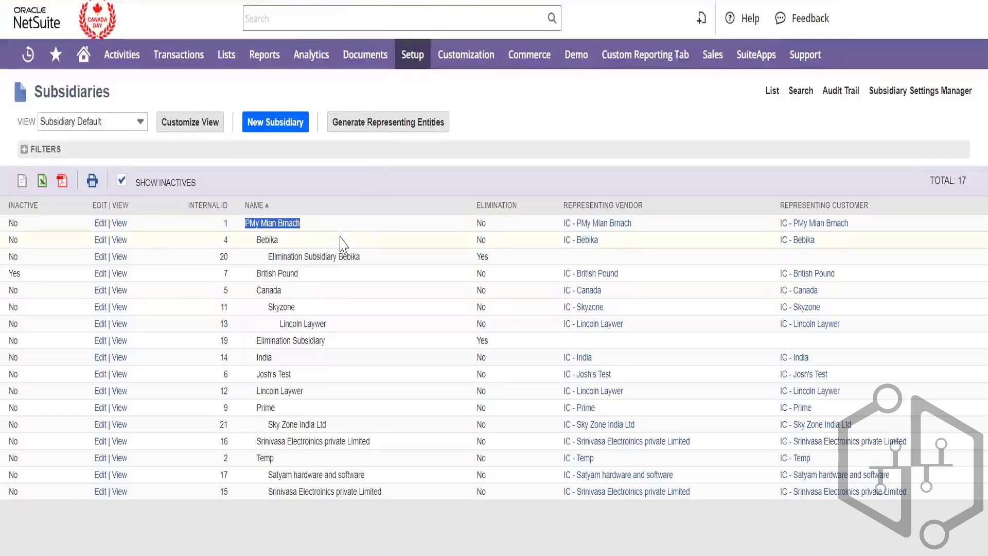
pyautogui.click(324, 262)
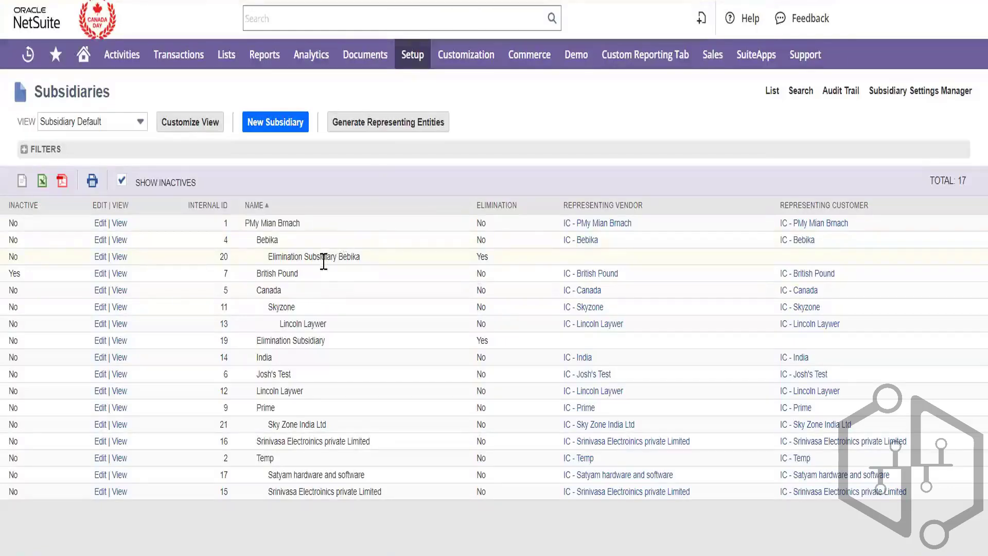
pyautogui.tripleClick(324, 262)
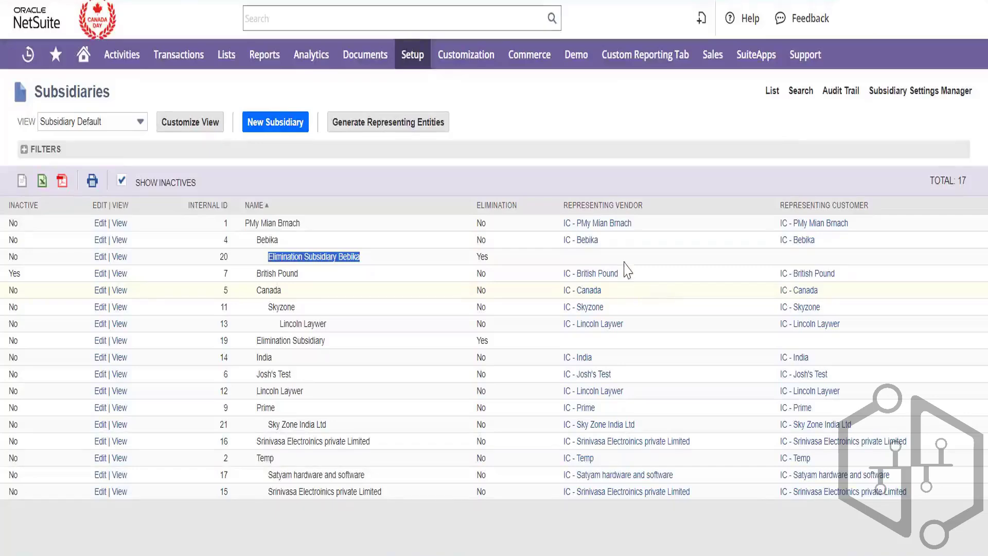
# From the Setup > Accounting menu, open Accounting Preferences in a new browser tab and switch to it
pyautogui.moveTo(411, 60)
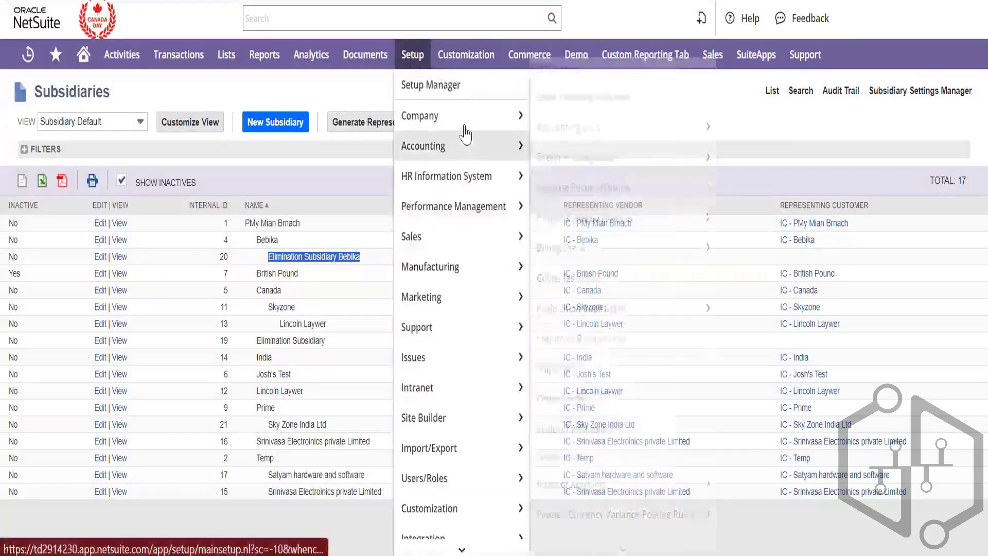
pyautogui.moveTo(513, 149)
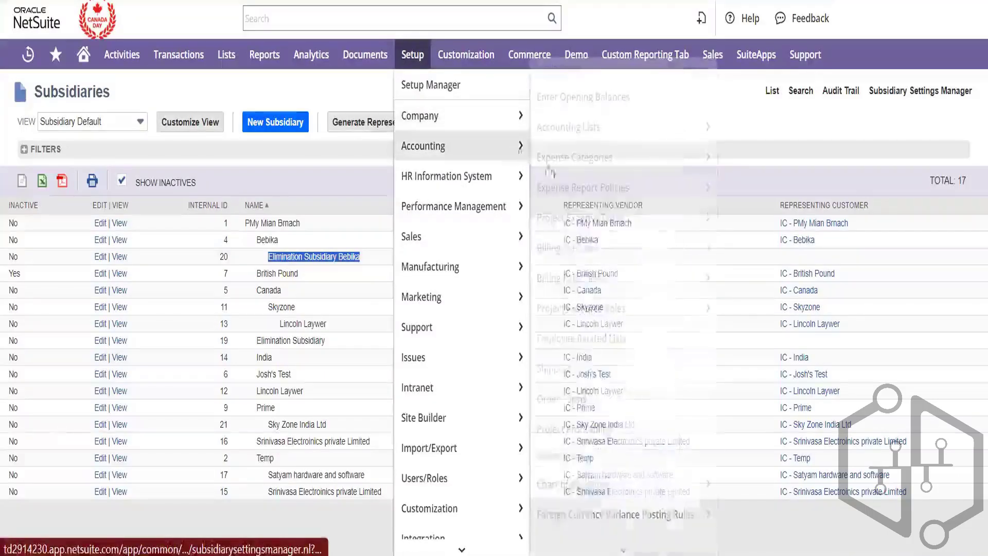
pyautogui.scroll(-5, 602, 308)
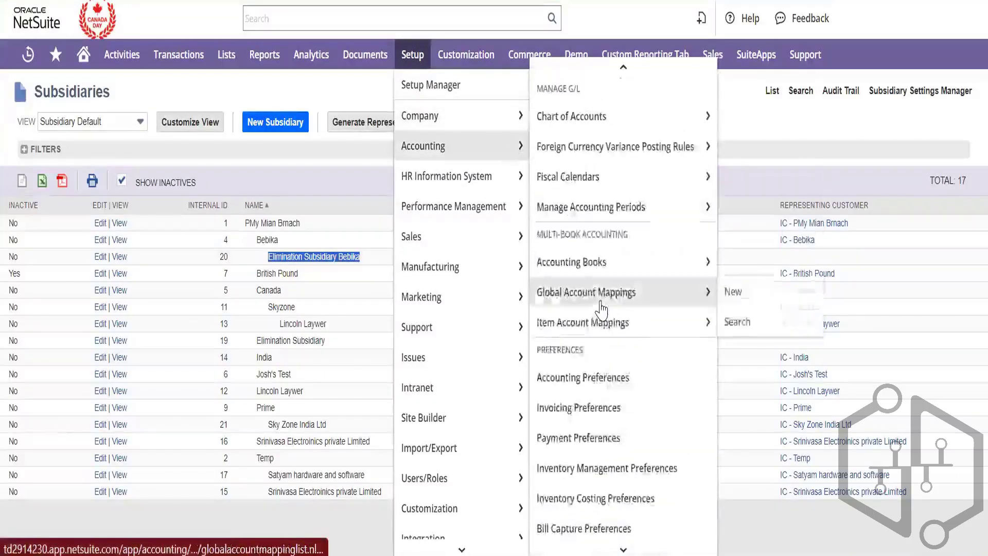
pyautogui.scroll(-5, 601, 314)
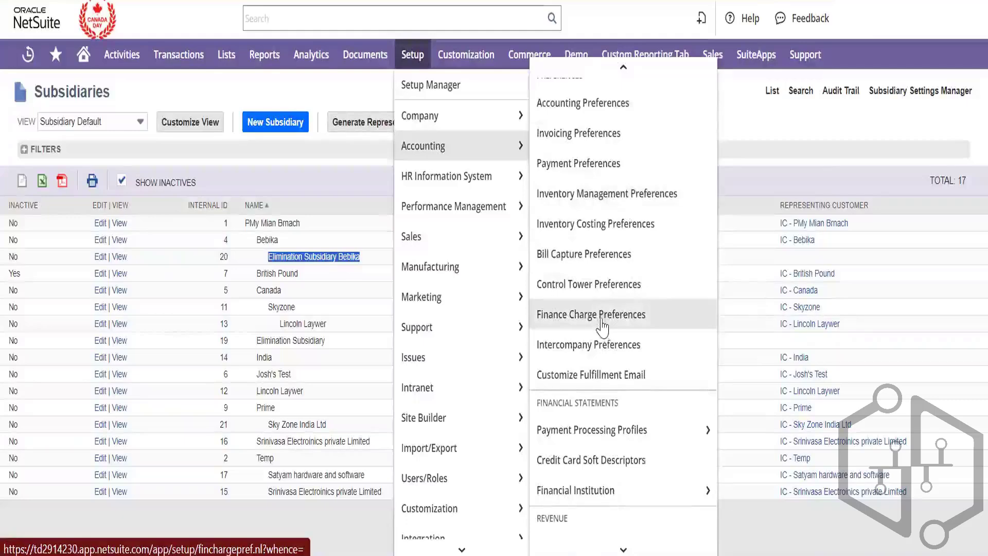
pyautogui.rightClick(604, 338)
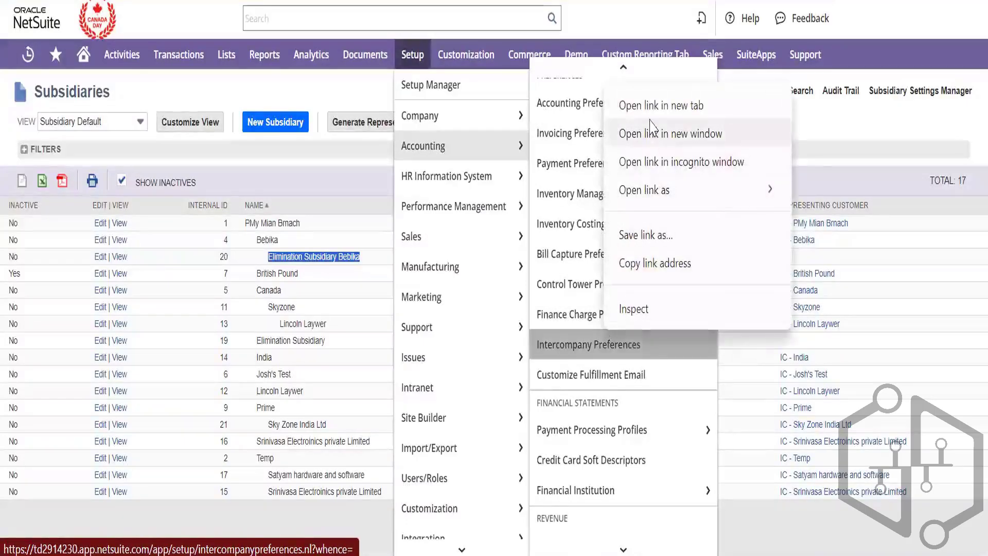
pyautogui.click(656, 105)
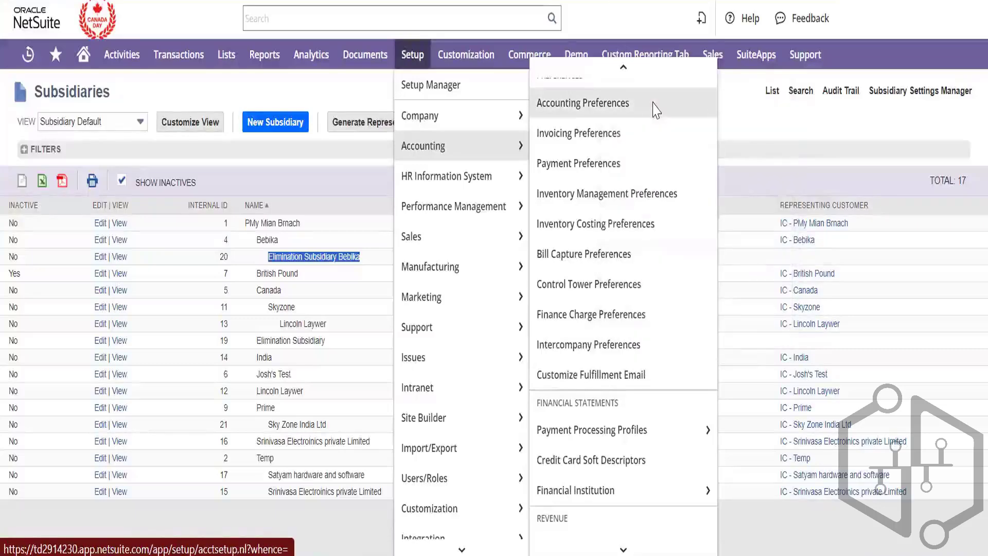
pyautogui.rightClick(629, 105)
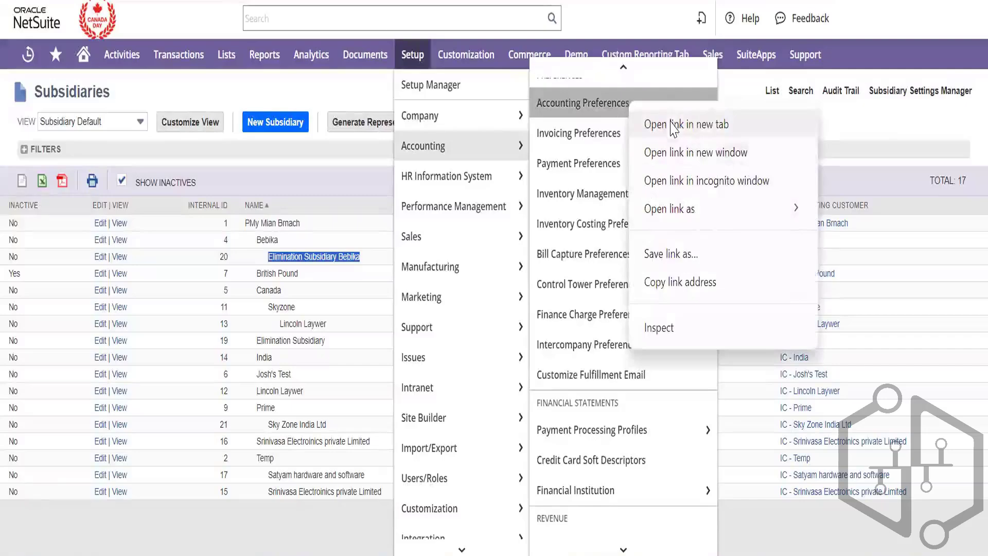
pyautogui.click(669, 125)
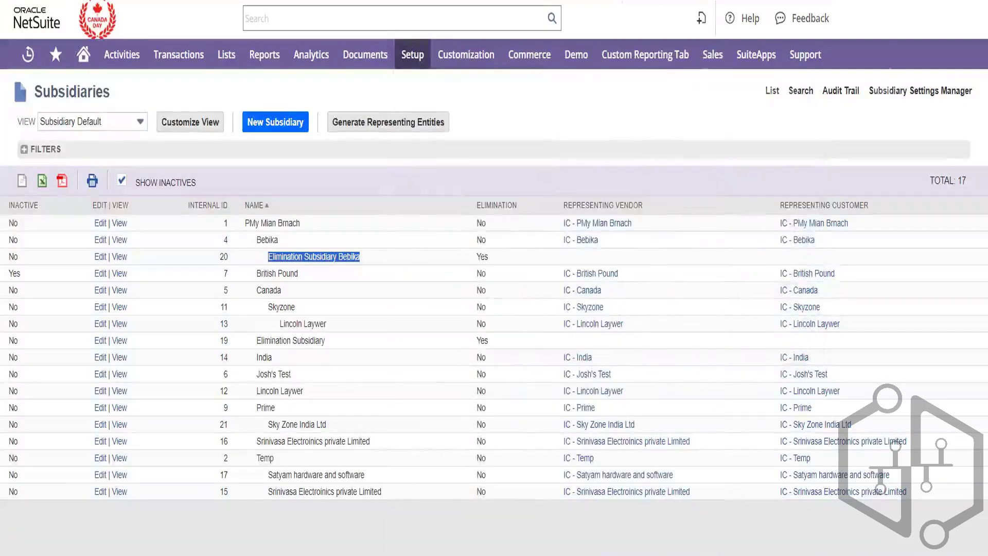
pyautogui.hotkey('ctrl', 'Tab')
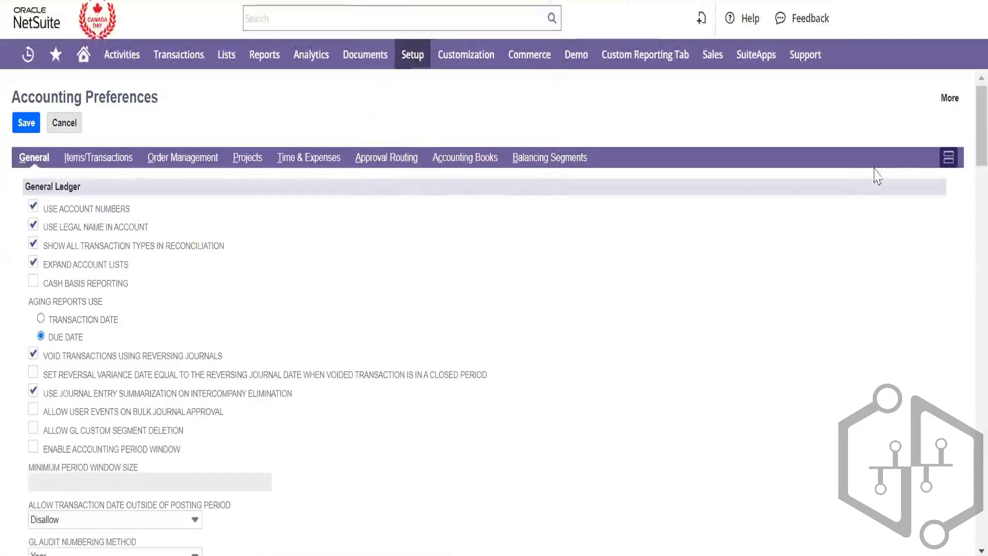
# Show all preference subtabs on one page and search intercompany and ICJE to reach the auto-balance accounts
pyautogui.click(949, 159)
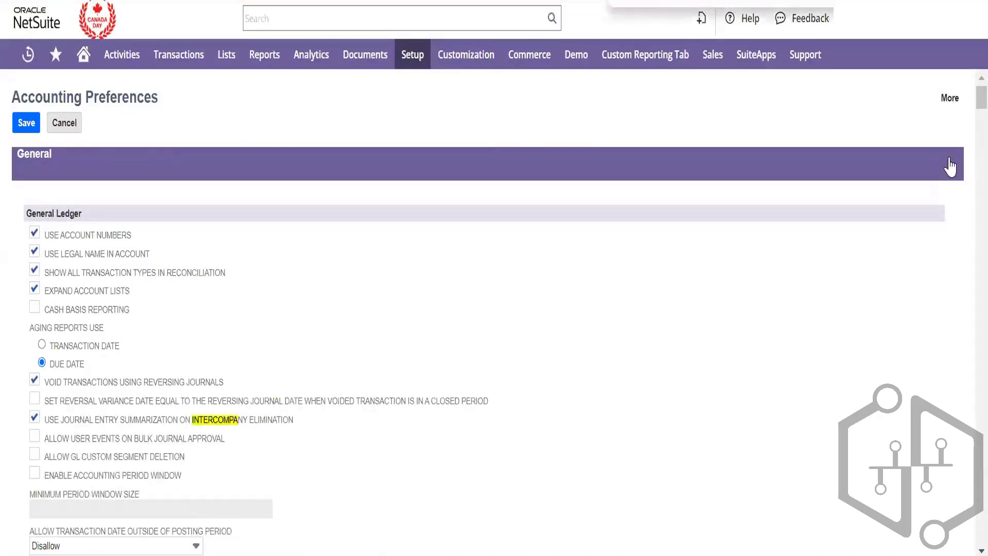
pyautogui.press('Return')
pyautogui.press('Return')
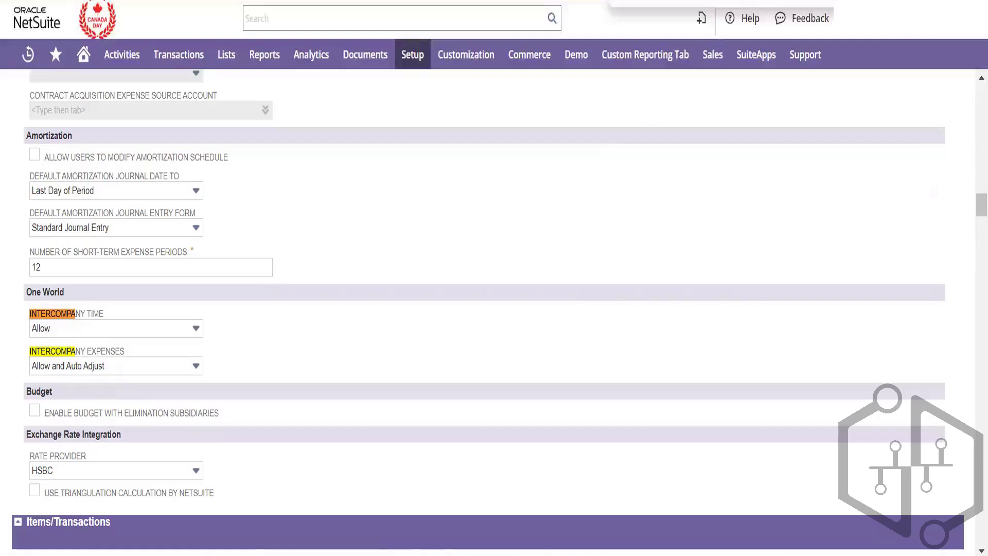
pyautogui.write('ICJE')
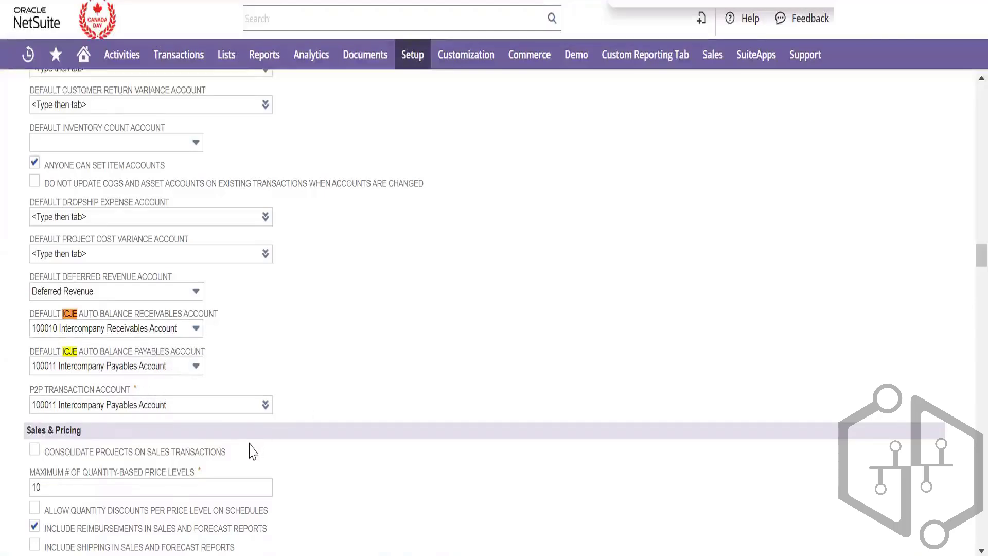
pyautogui.scroll(-1, 252, 451)
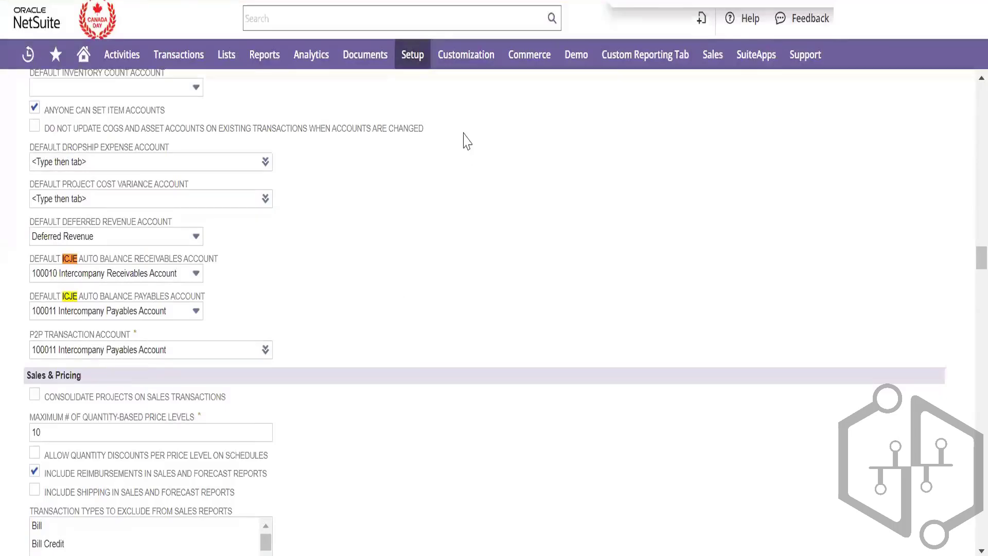
# Open the Chart of Accounts from Setup > Accounting in a new browser tab
pyautogui.moveTo(410, 59)
pyautogui.moveTo(432, 113)
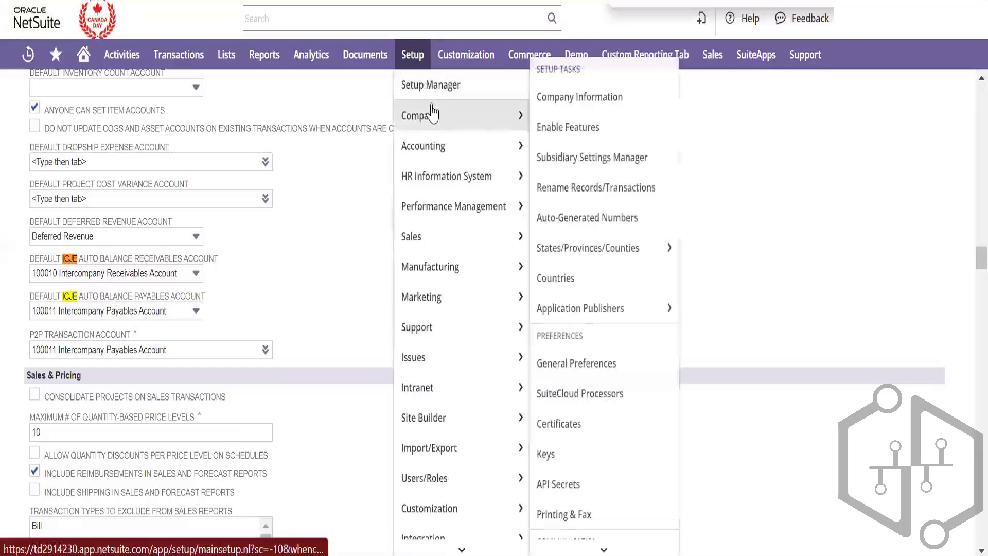
pyautogui.scroll(-10, 585, 203)
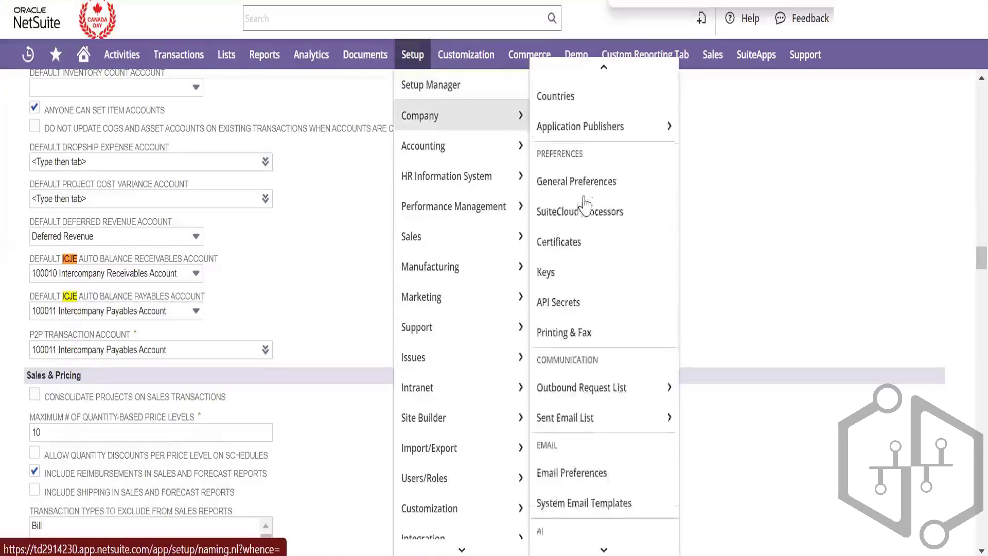
pyautogui.scroll(-5, 585, 203)
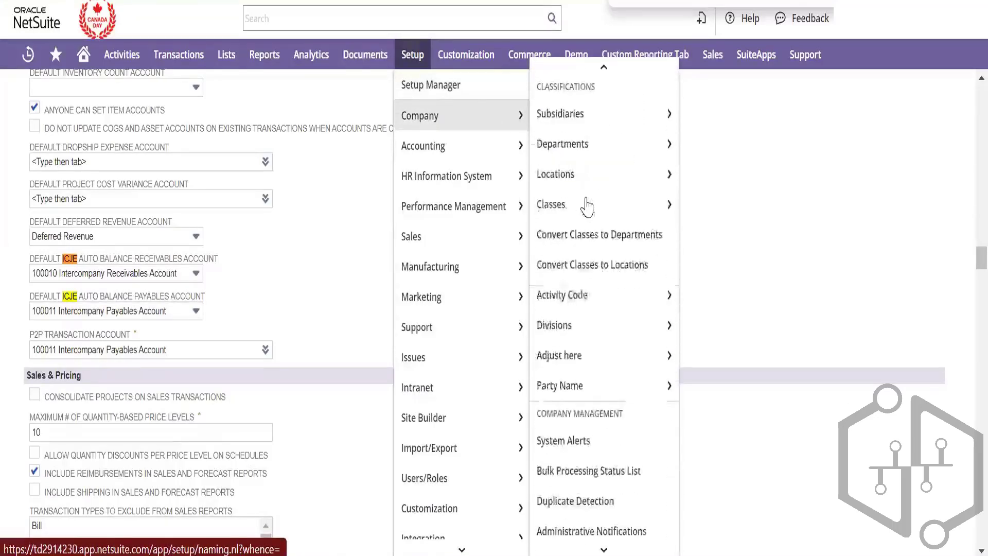
pyautogui.moveTo(511, 148)
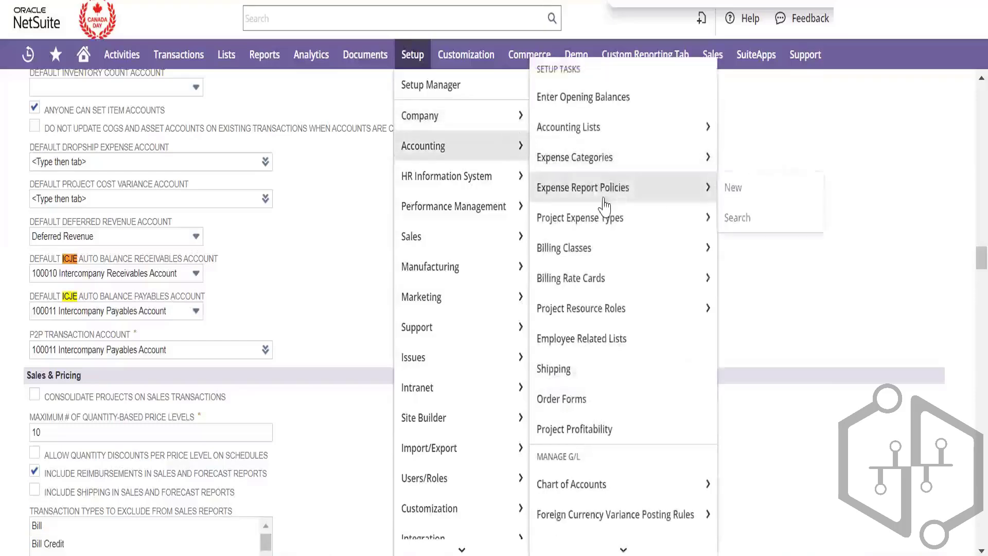
pyautogui.scroll(-4, 604, 208)
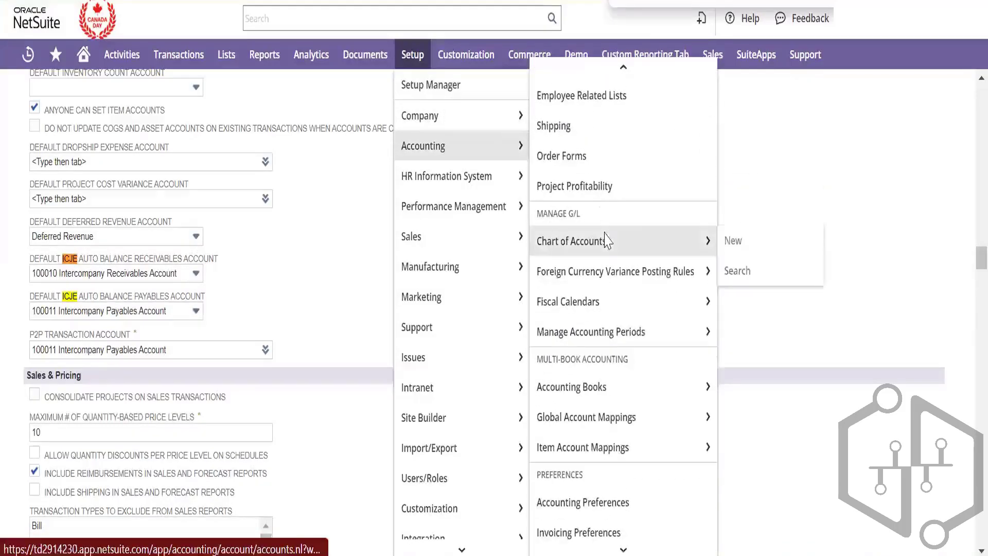
pyautogui.rightClick(643, 241)
pyautogui.click(645, 250)
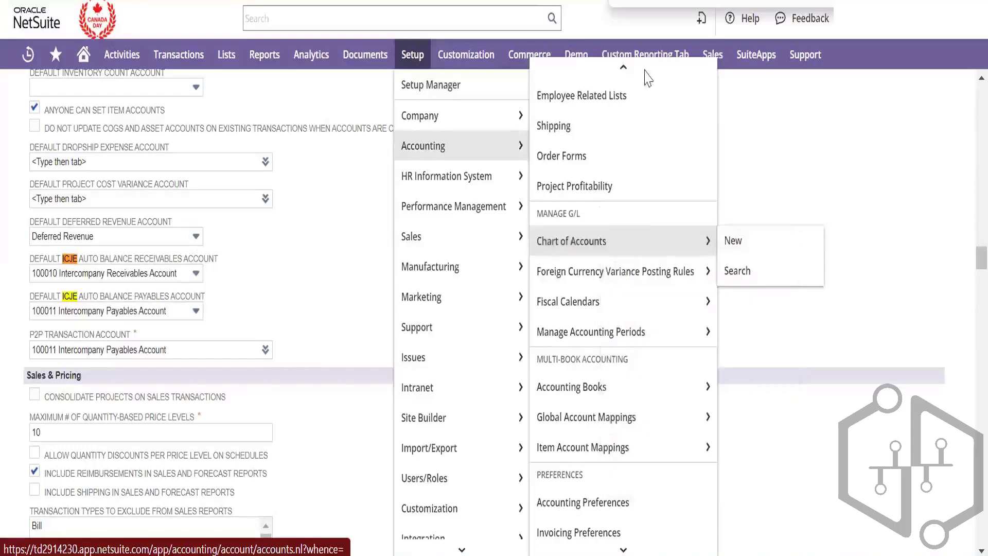
pyautogui.click(638, 1)
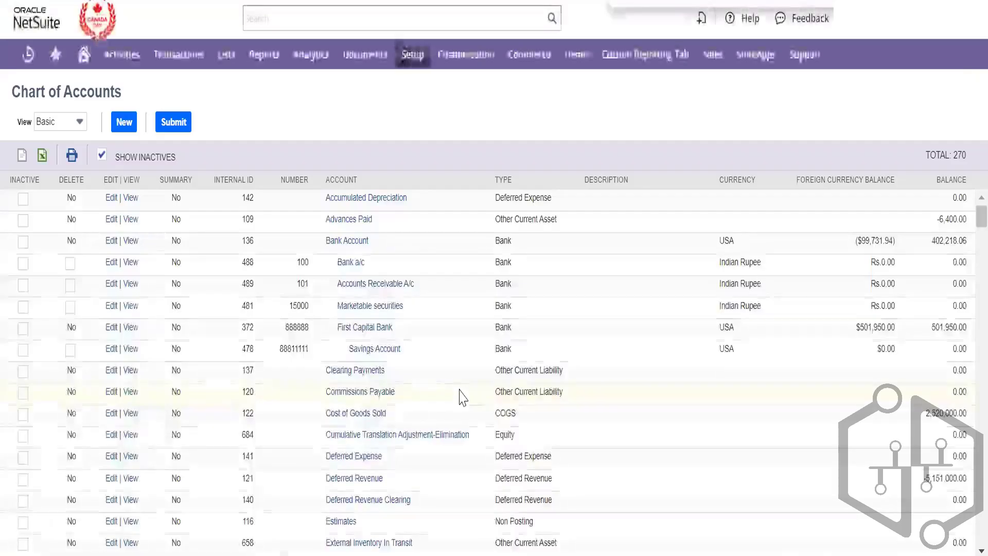
# Search the accounts for 'Intercompan' to check receivables and payables, then return to Accounting Preferences
pyautogui.write('Intercompan')
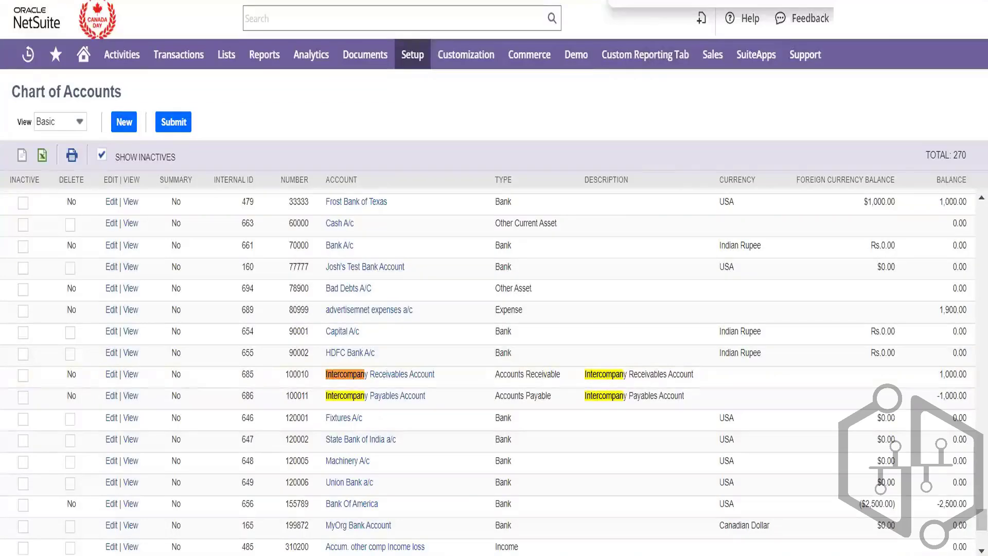
pyautogui.press('Return')
pyautogui.press('Return')
pyautogui.press('Return')
pyautogui.press('Return')
pyautogui.hotkey('ctrl', 'shift', 'Tab')
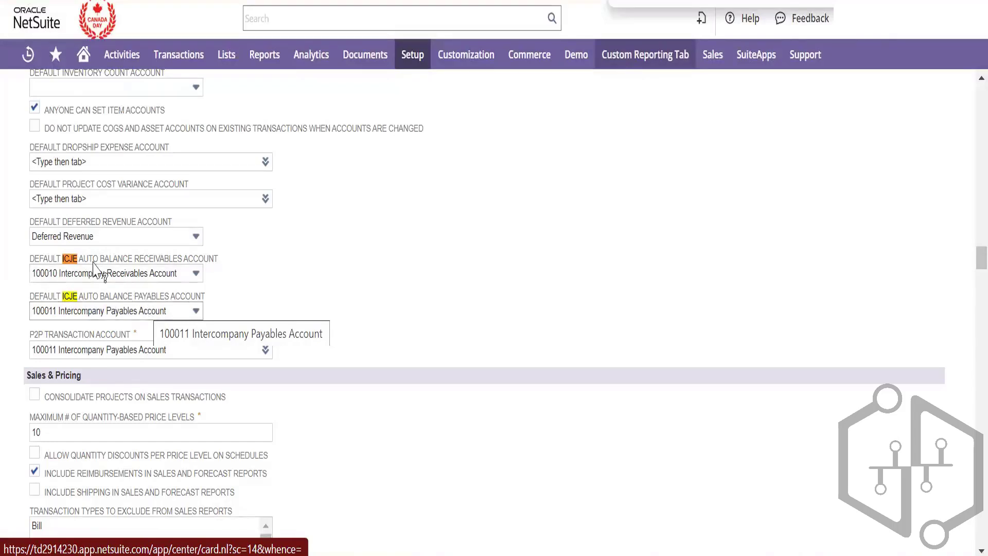
# Review Intercompany Preferences default accounts 100010 and 100011, then show the Representing Entities subtab
pyautogui.moveTo(365, 54)
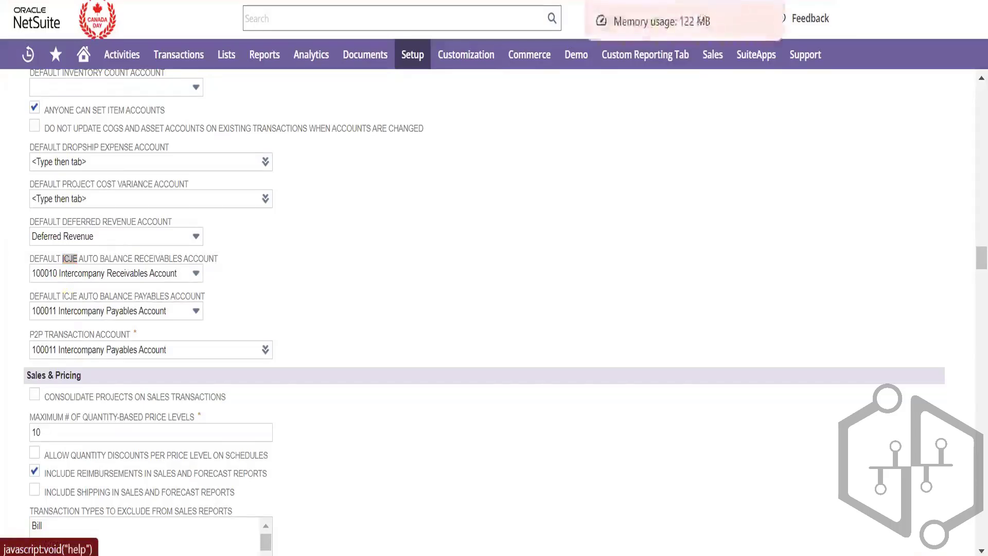
pyautogui.click(643, 1)
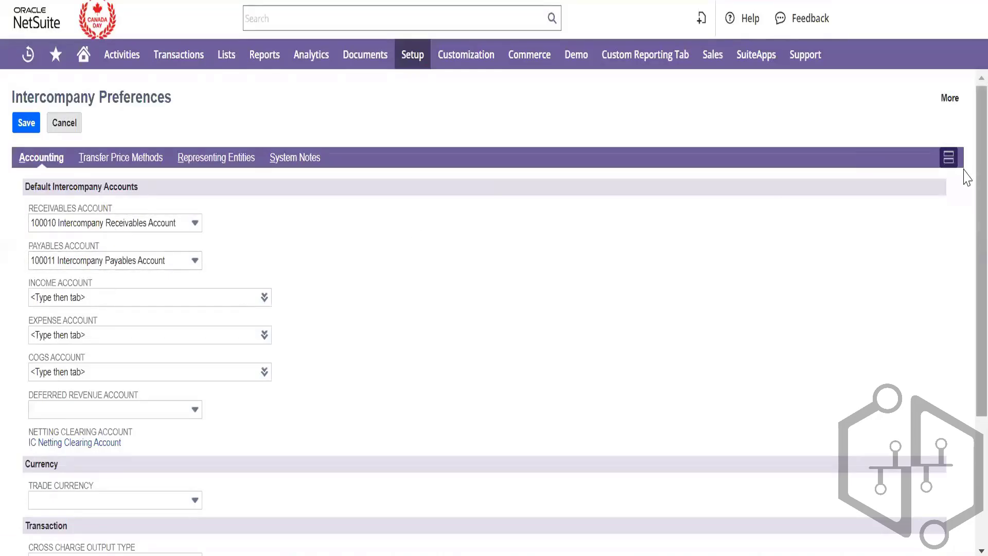
pyautogui.scroll(-1, 966, 186)
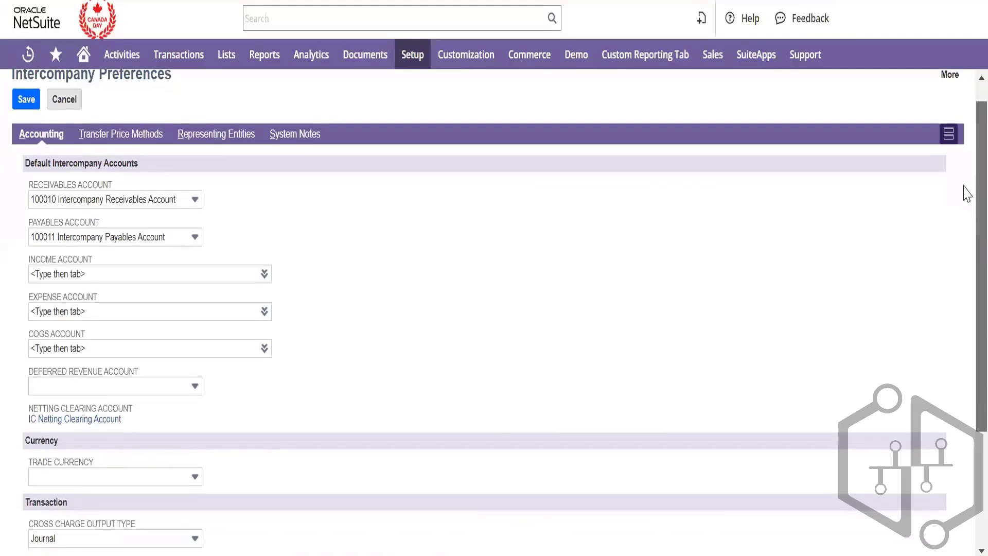
pyautogui.scroll(-1, 966, 199)
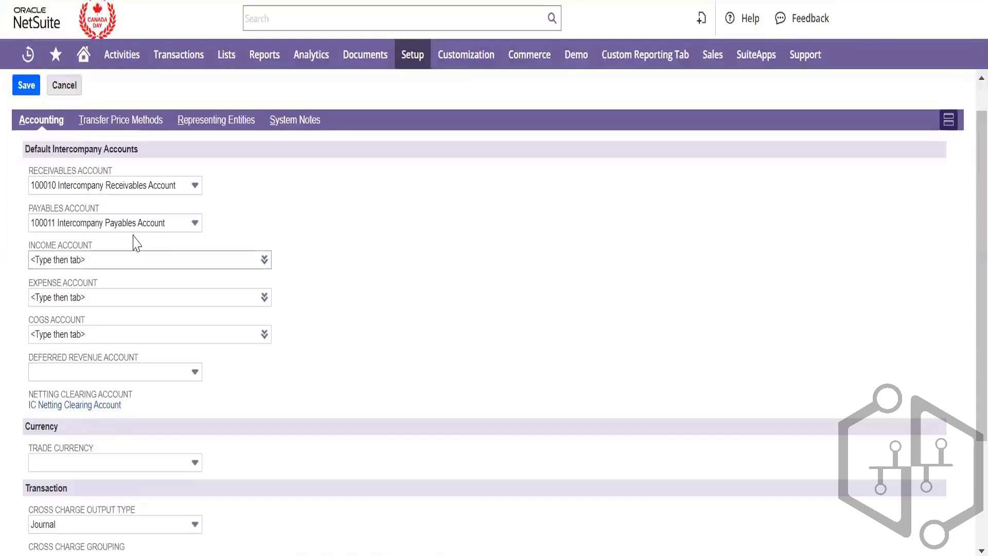
pyautogui.scroll(1, 175, 337)
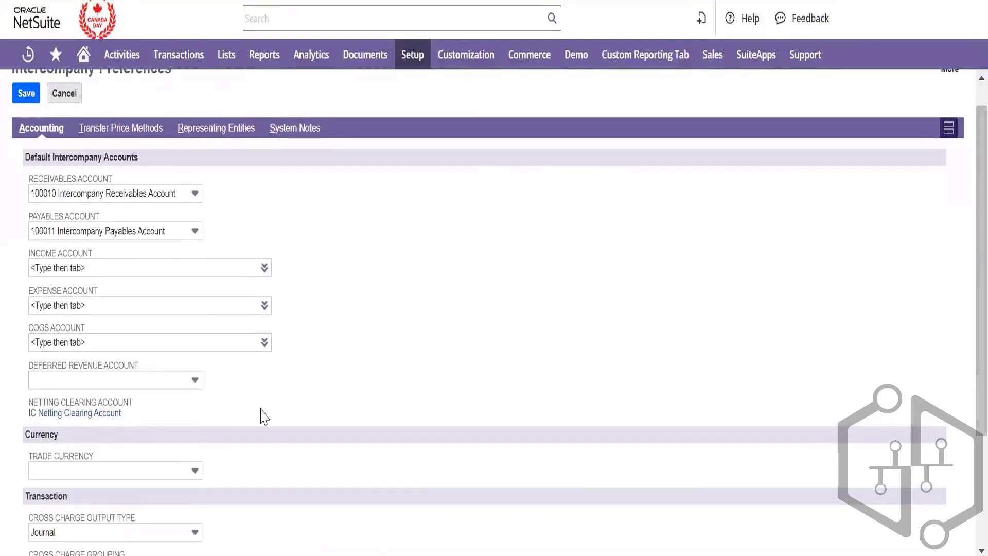
pyautogui.scroll(-3, 261, 415)
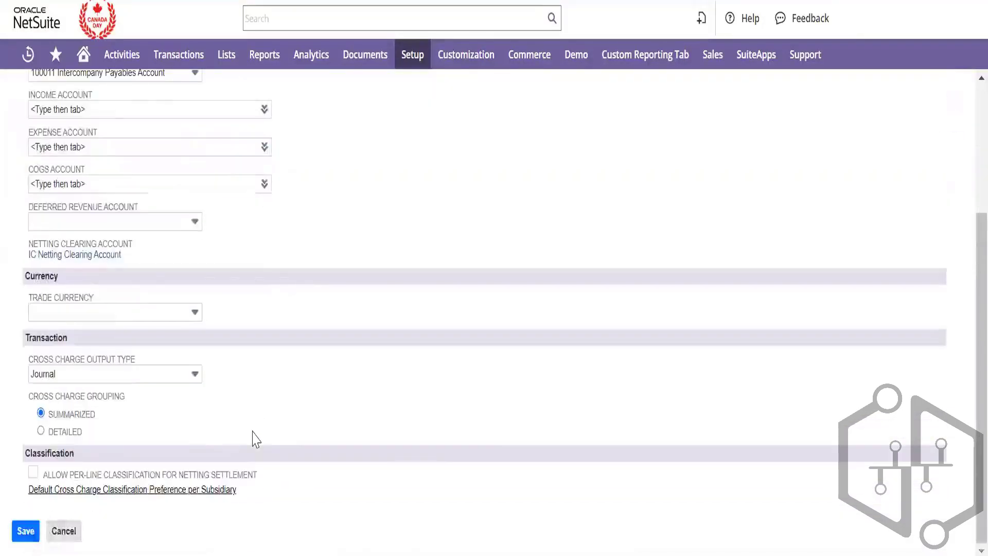
pyautogui.scroll(4, 253, 438)
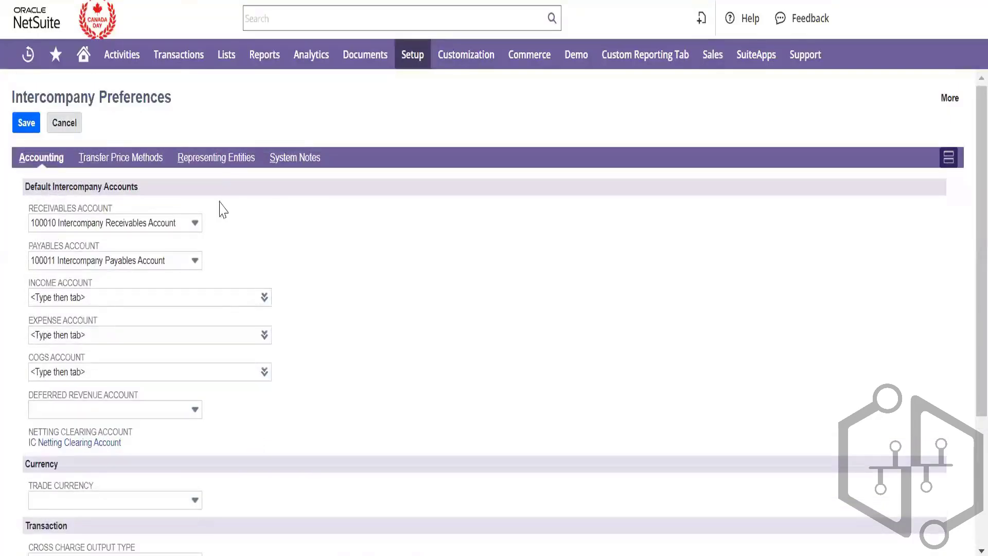
pyautogui.click(215, 162)
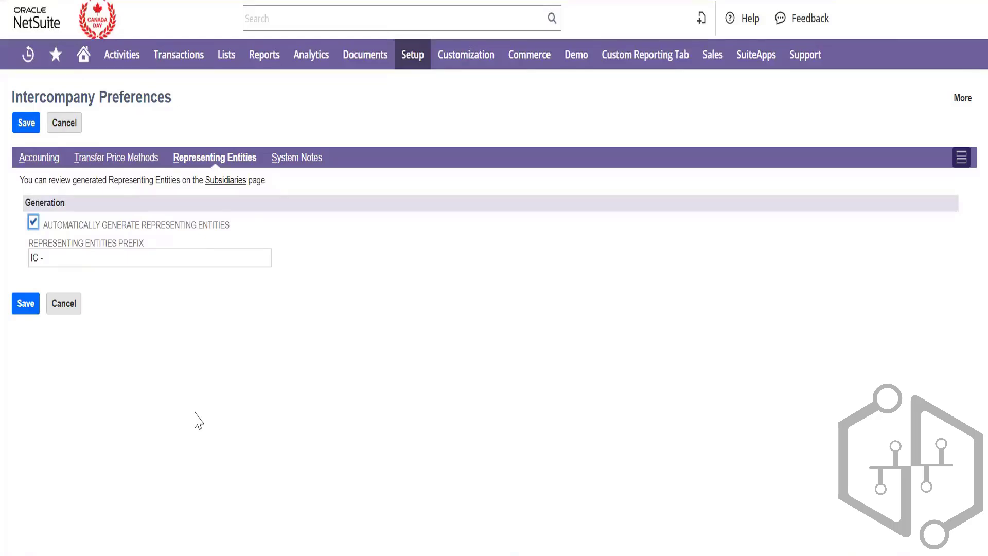
# Focus the representing entities prefix field holding 'IC -' in Intercompany Preferences
pyautogui.click(69, 257)
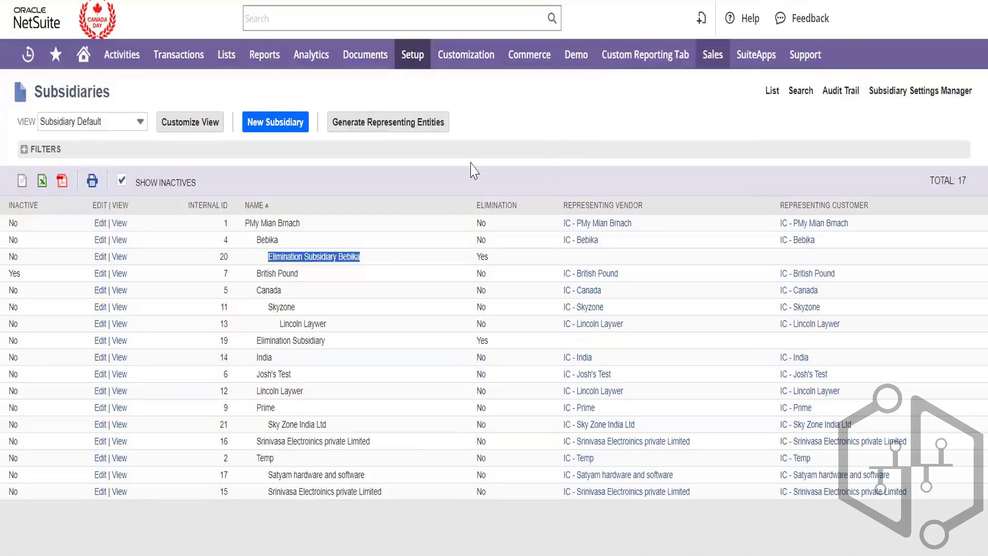
# Open the IC - PMy Mian Brnach representing vendor in a new tab and check its vendor ID
pyautogui.moveTo(609, 230)
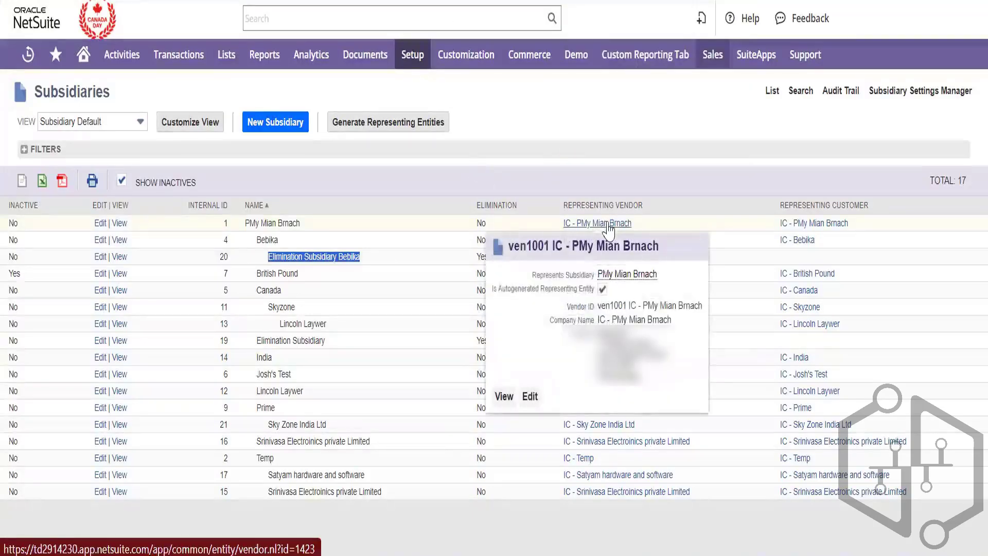
pyautogui.rightClick(613, 224)
pyautogui.click(620, 242)
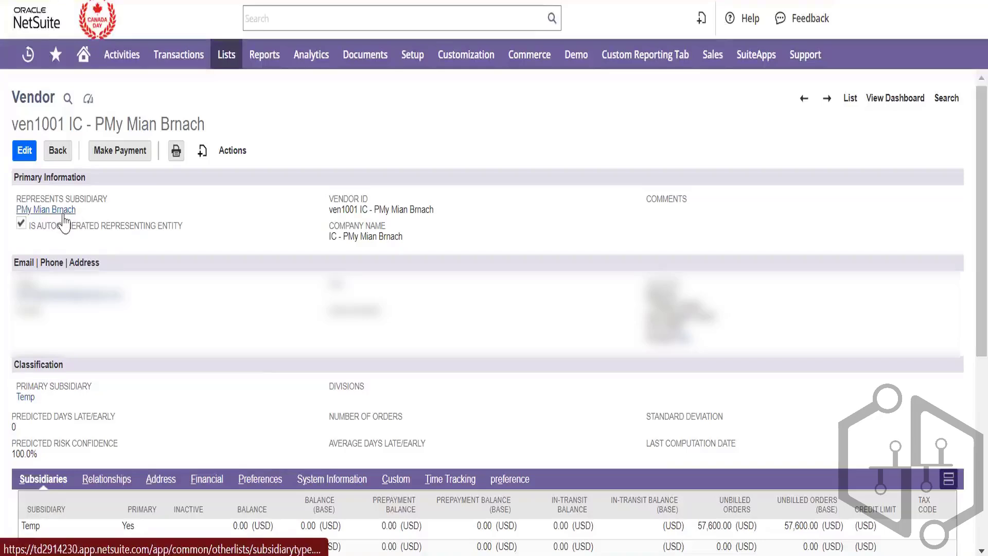
pyautogui.tripleClick(399, 204)
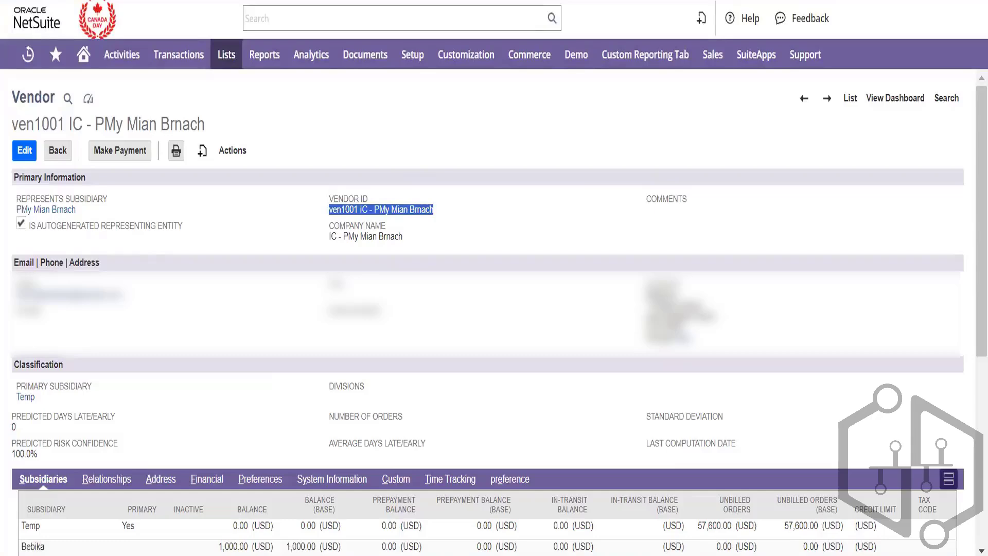
# Return to the Subsidiaries list and open the IC - PMy Mian Brnach representing customer in a new tab
pyautogui.hotkey('ctrl', 'Tab')
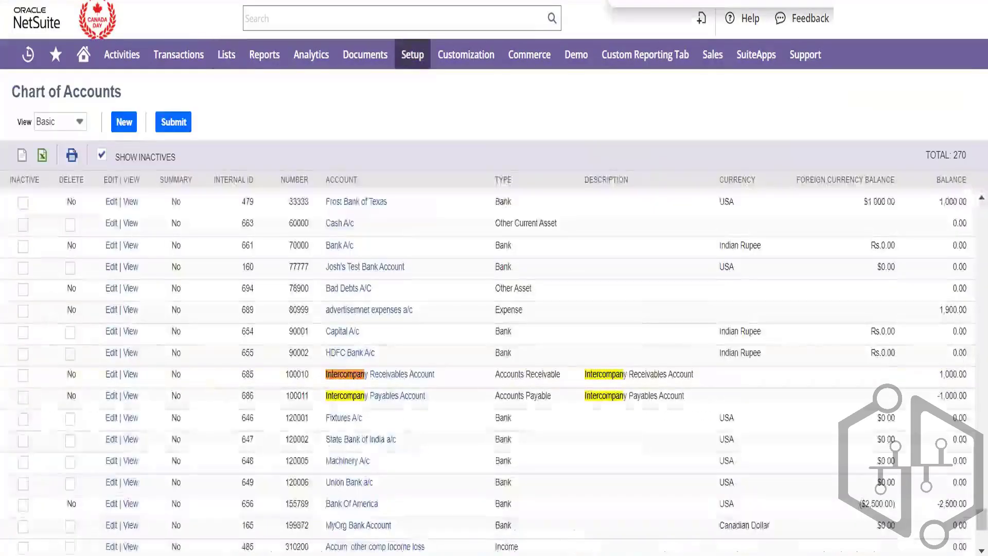
pyautogui.click(412, 1)
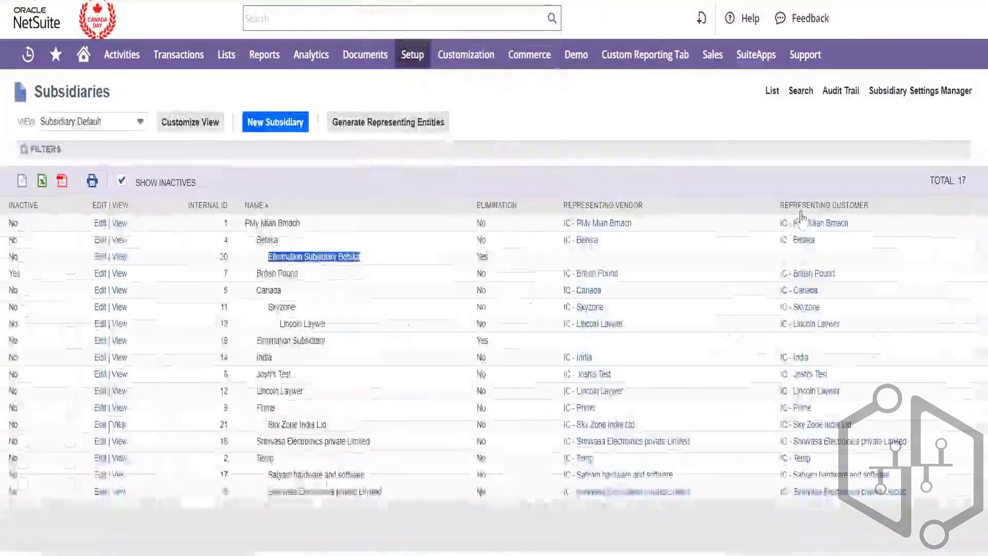
pyautogui.rightClick(804, 226)
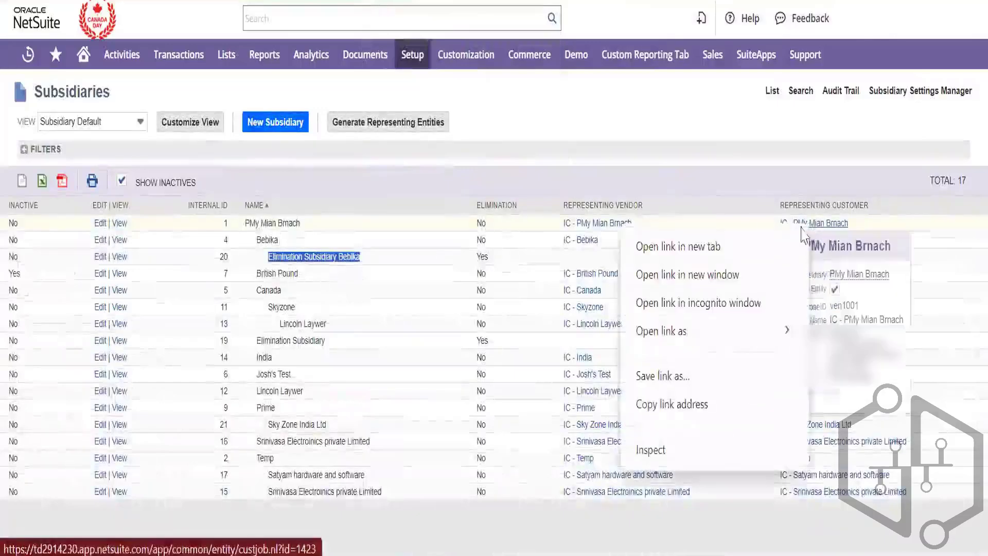
pyautogui.click(775, 248)
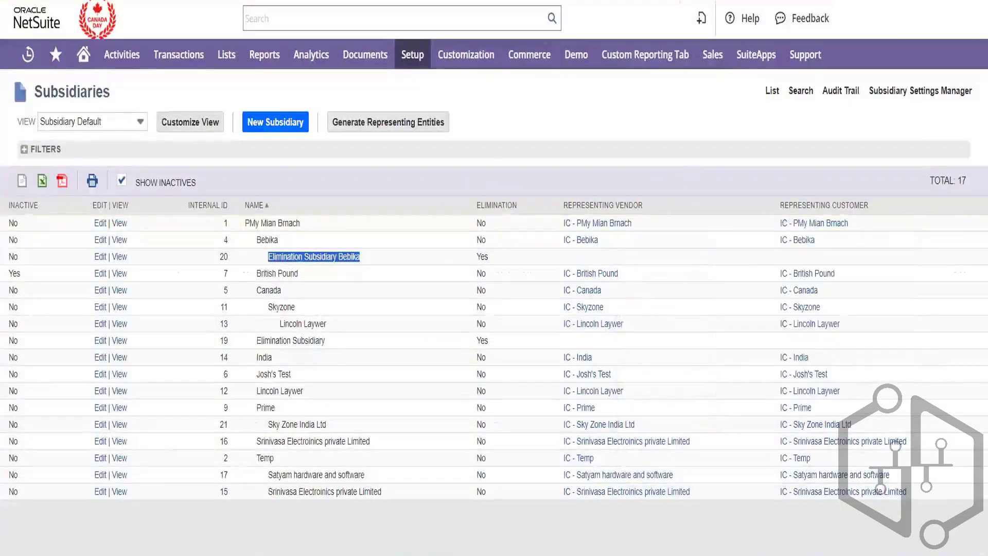
pyautogui.click(545, 1)
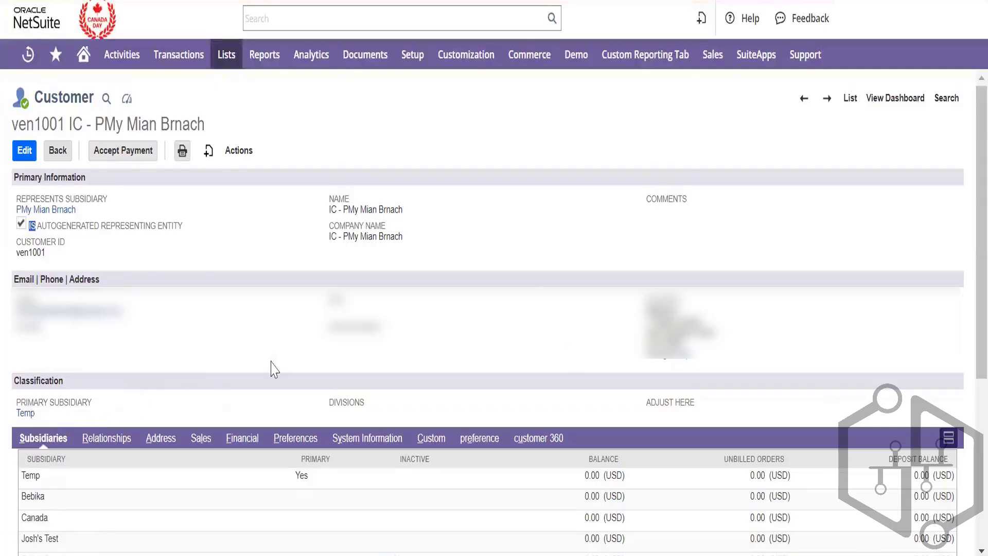
pyautogui.scroll(-3, 607, 339)
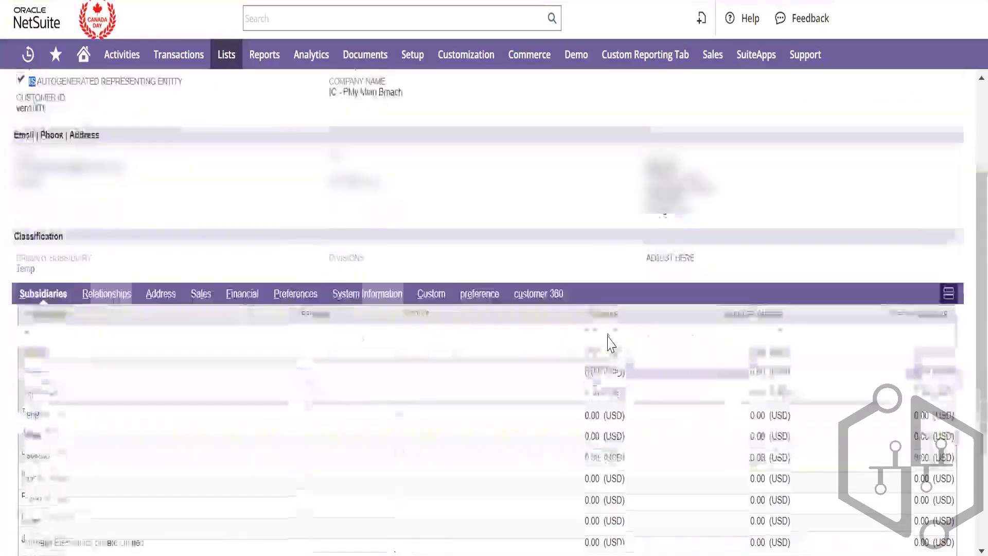
pyautogui.scroll(3, 609, 337)
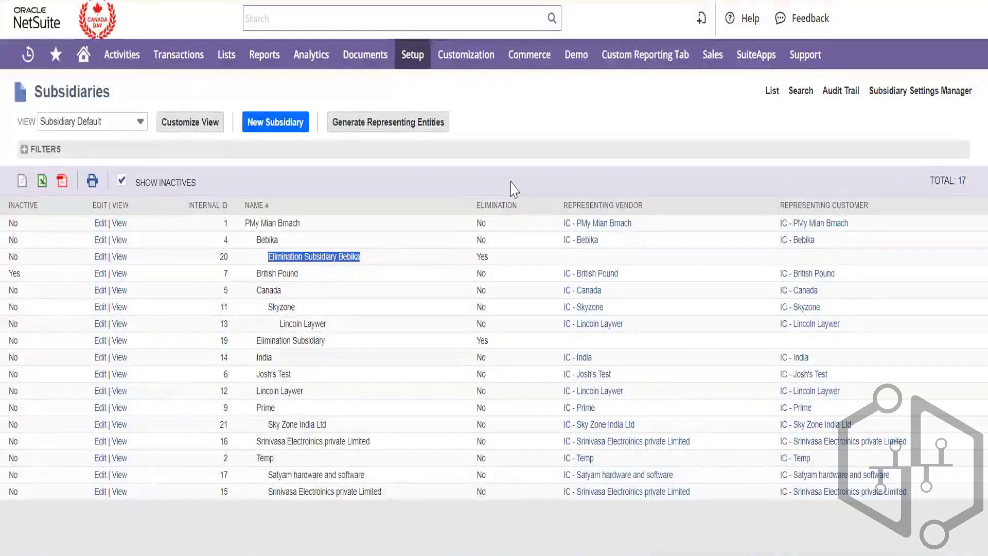
# Open the intercompany journal entries list in a separate tab
pyautogui.moveTo(194, 56)
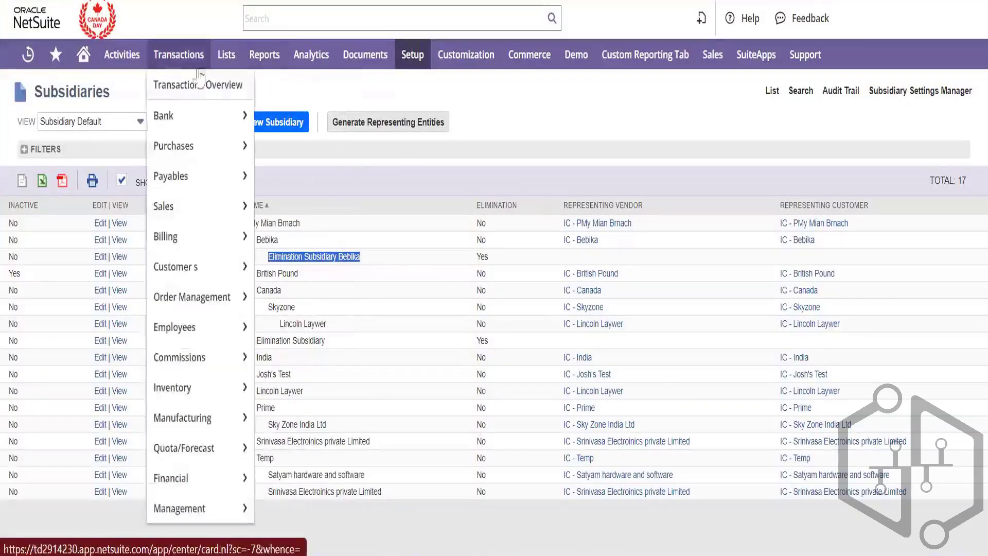
pyautogui.moveTo(213, 476)
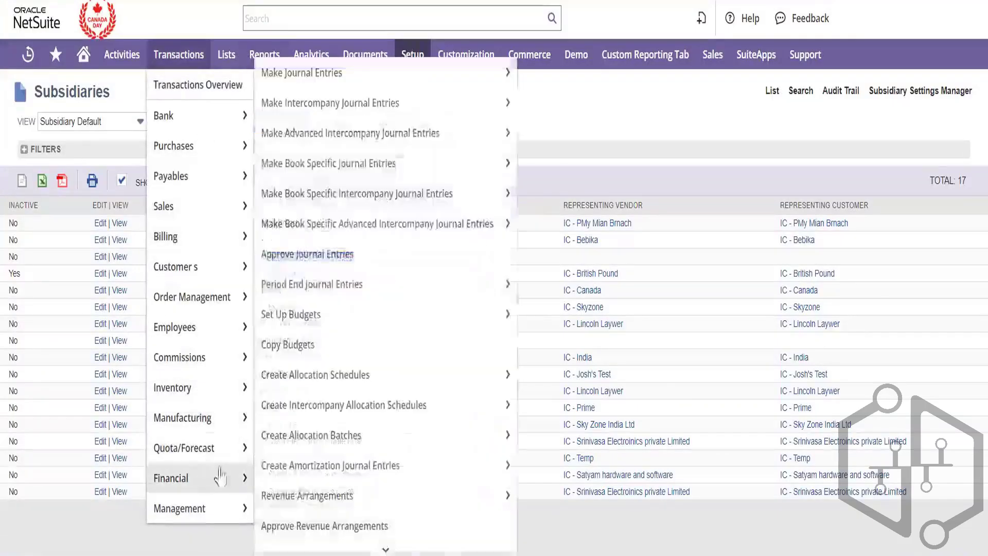
pyautogui.moveTo(301, 478)
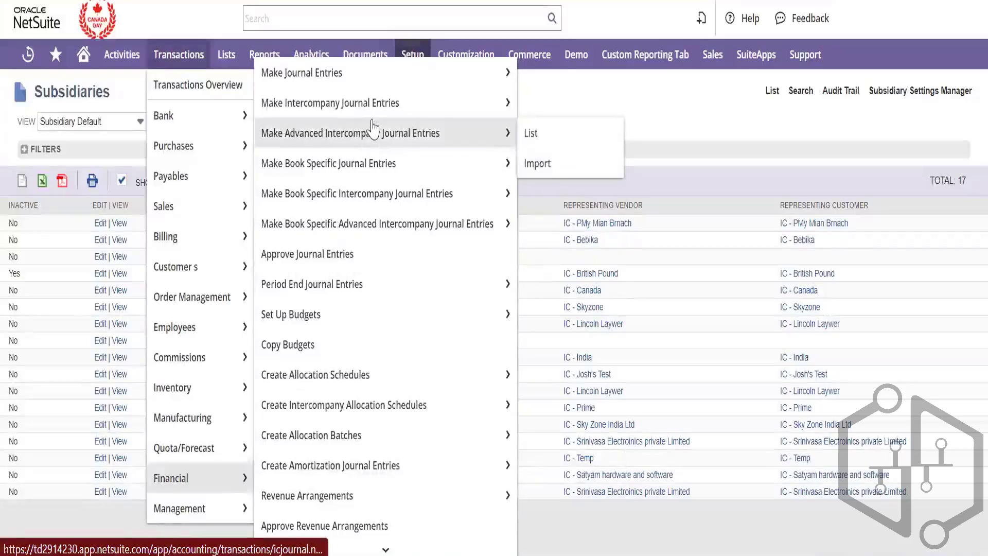
pyautogui.moveTo(374, 112)
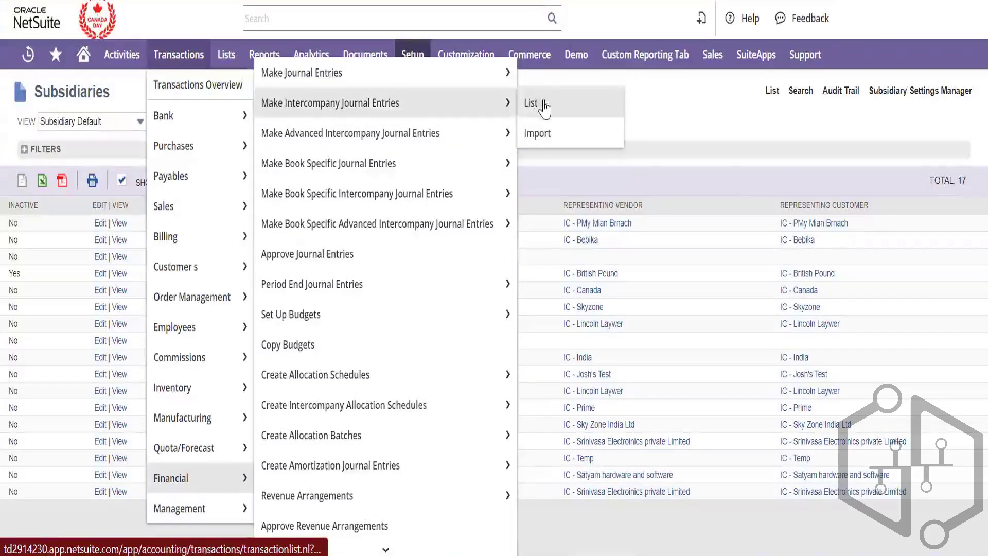
pyautogui.rightClick(544, 105)
pyautogui.click(600, 122)
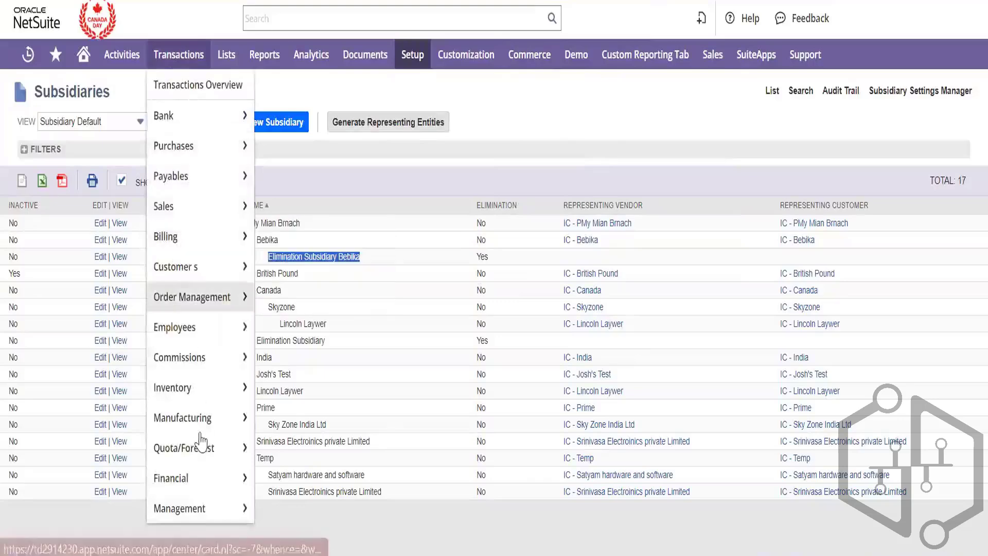
# Go to the Advanced Intercompany Journal list and open journal 41
pyautogui.moveTo(200, 477)
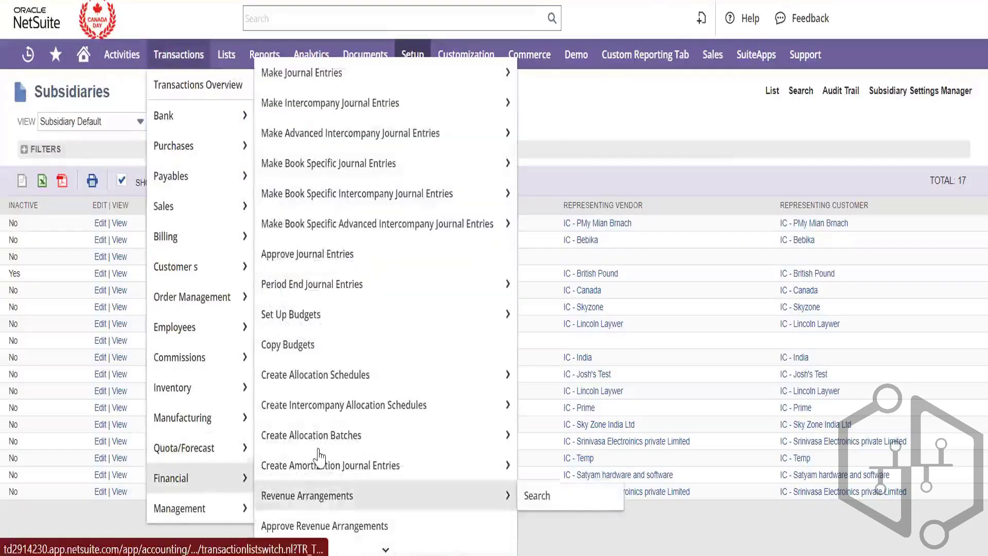
pyautogui.moveTo(392, 134)
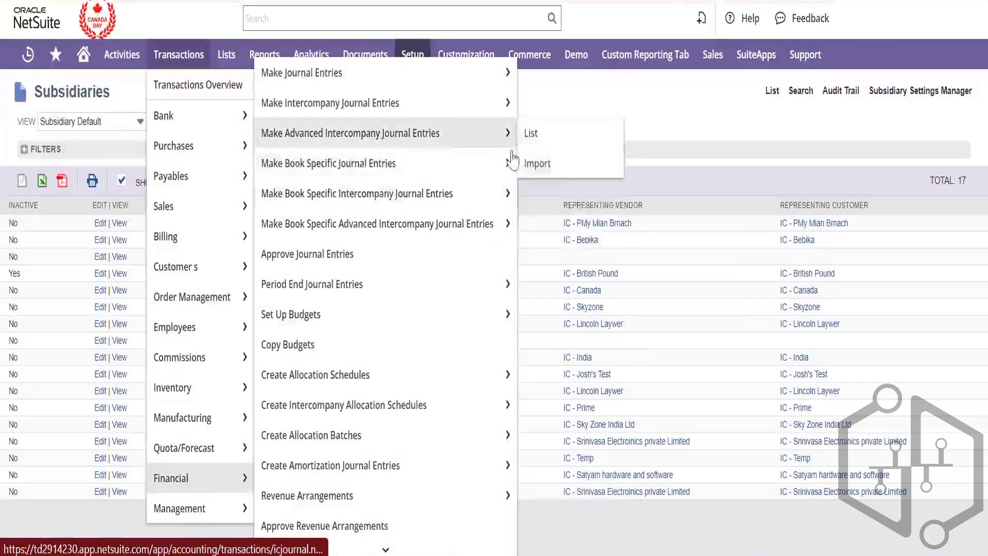
pyautogui.rightClick(542, 134)
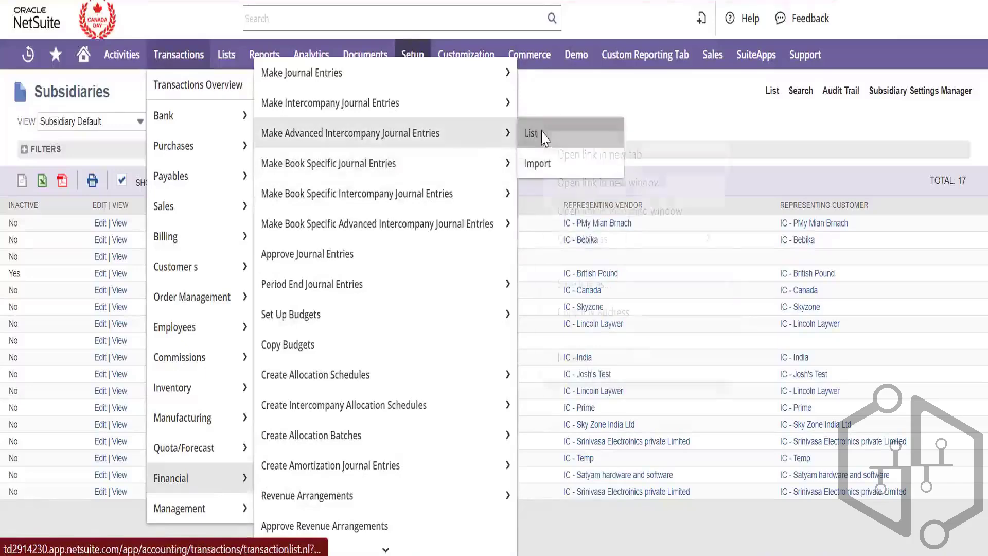
pyautogui.press('Escape')
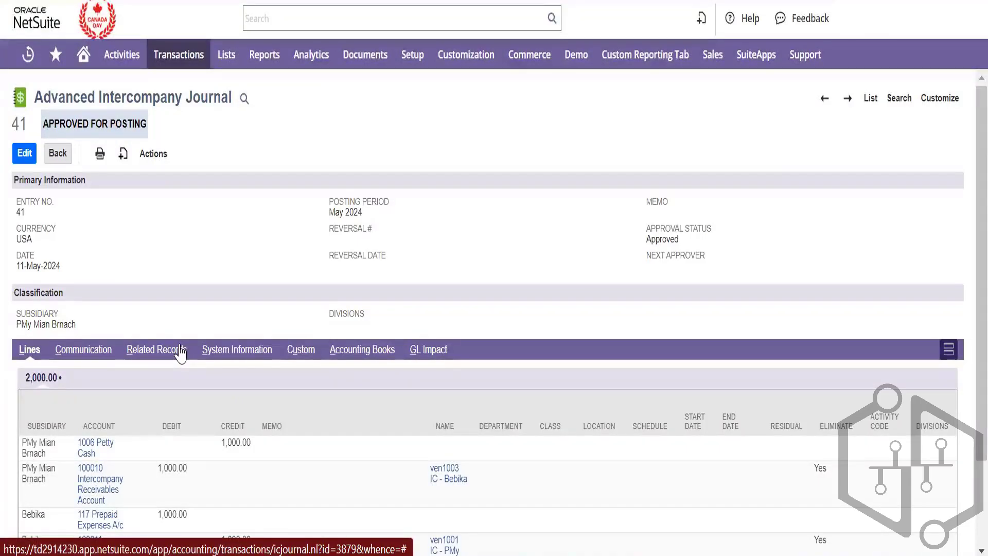
# Make a copy of journal 41 as a new Pending Approval entry dated 26-May-2024
pyautogui.scroll(-3, 203, 262)
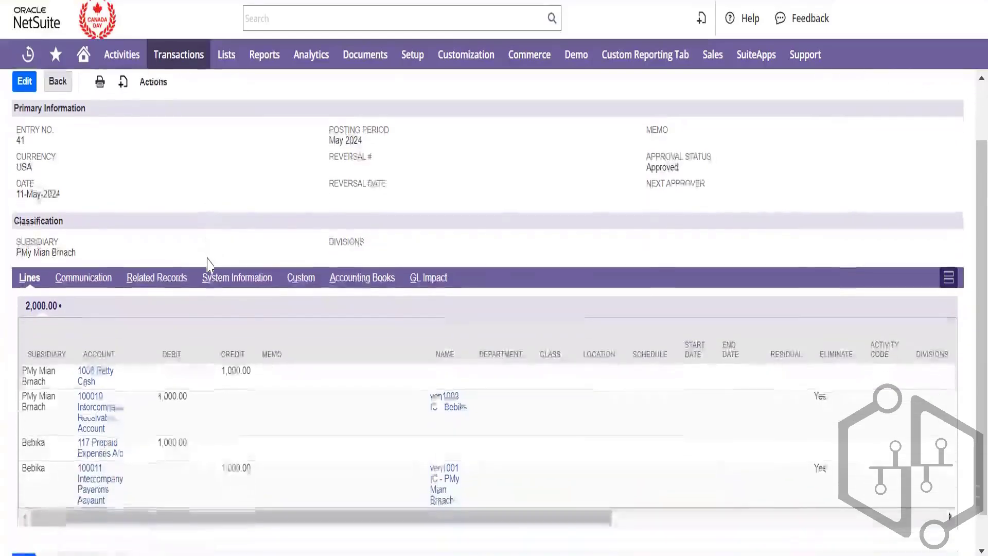
pyautogui.scroll(3, 203, 261)
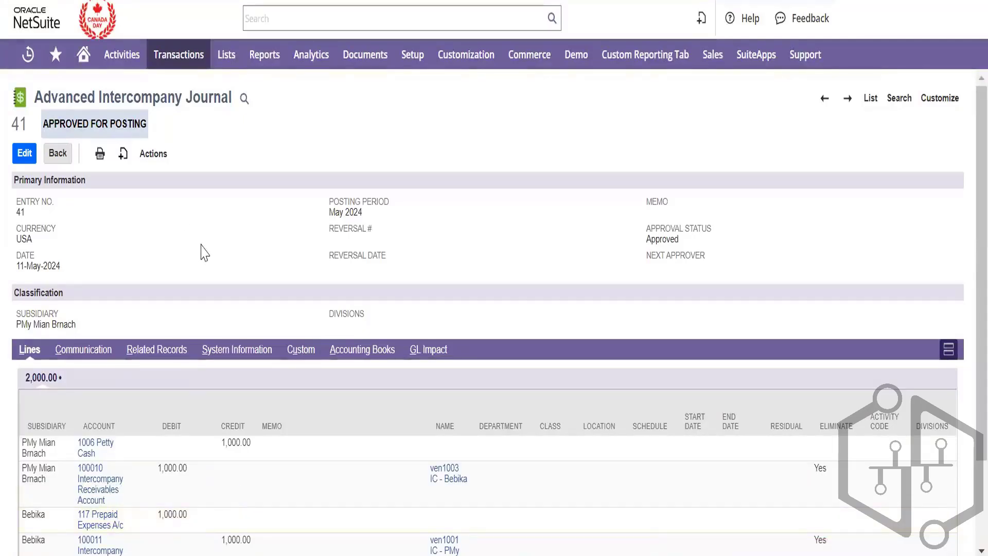
pyautogui.moveTo(124, 154)
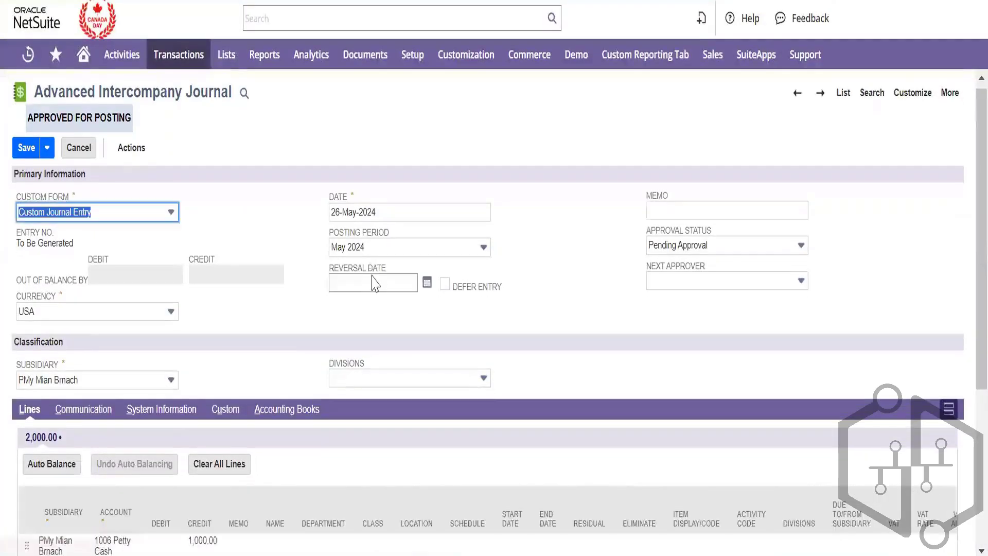
# Delete the Bebika 117 Prepaid Expenses and 100010 Intercompany Receivables lines, keeping the Petty Cash credit
pyautogui.scroll(-5, 180, 366)
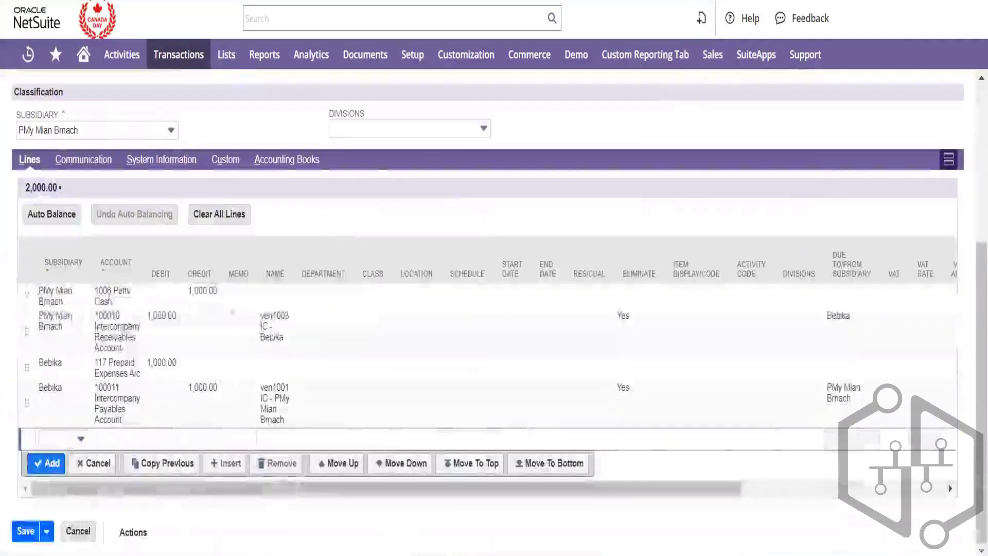
pyautogui.click(164, 371)
pyautogui.click(265, 406)
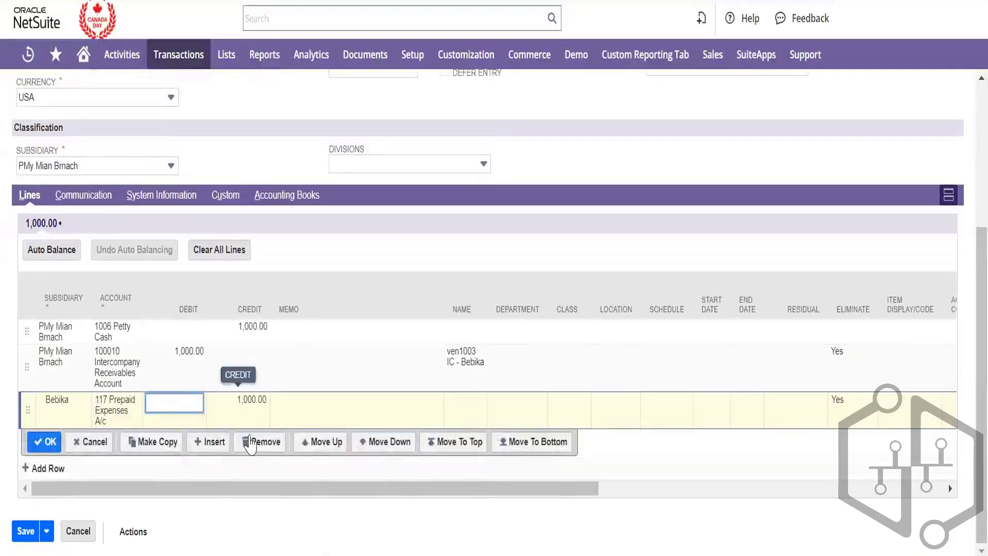
pyautogui.click(254, 441)
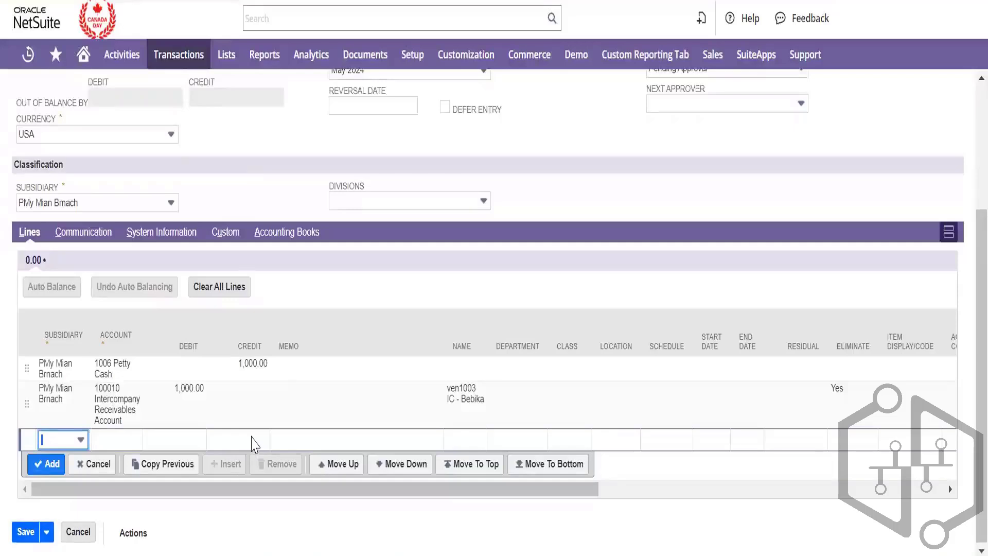
pyautogui.click(252, 187)
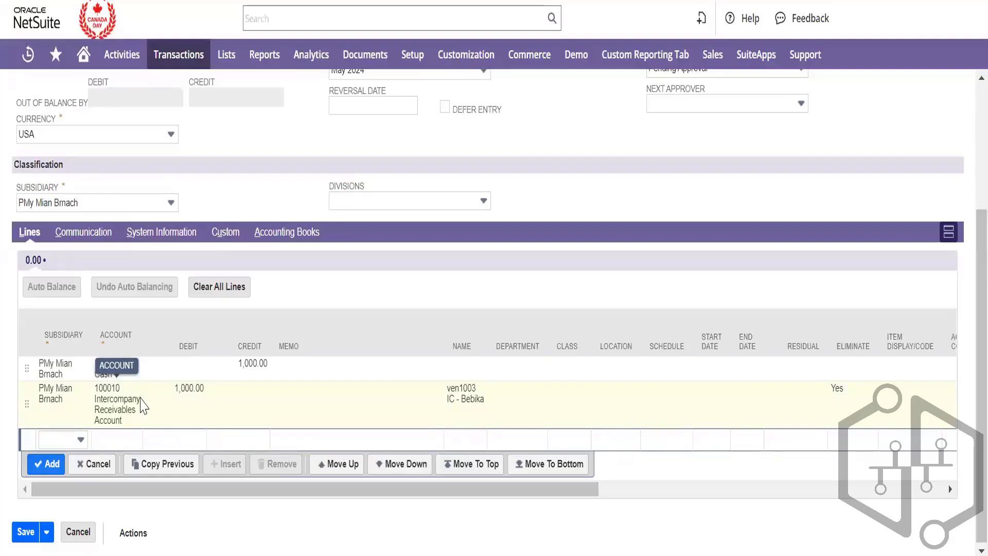
pyautogui.click(83, 406)
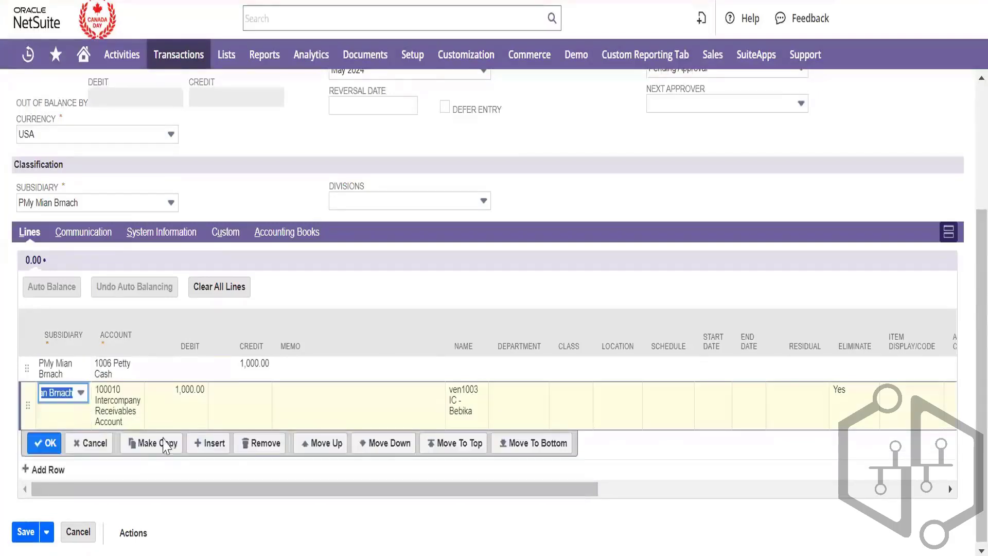
pyautogui.click(265, 444)
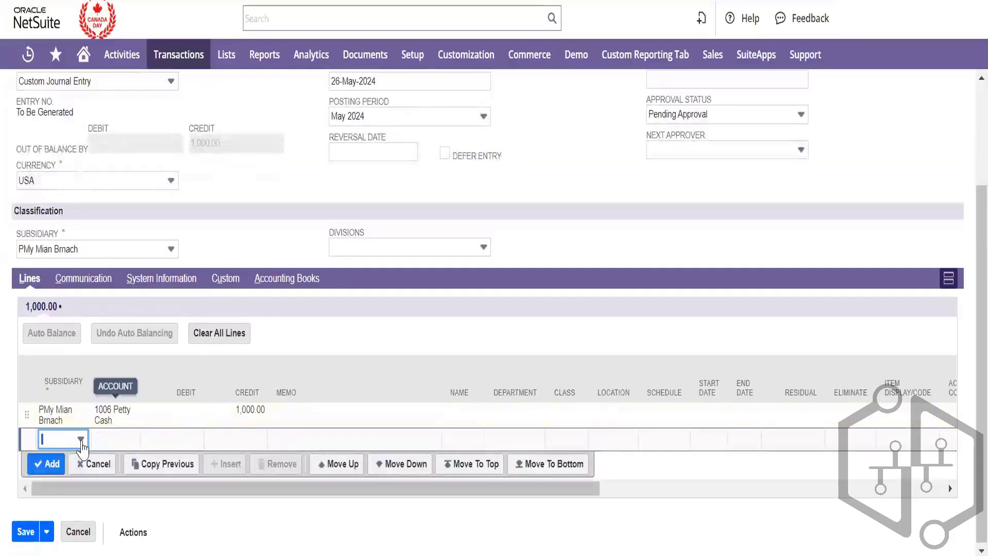
pyautogui.click(81, 442)
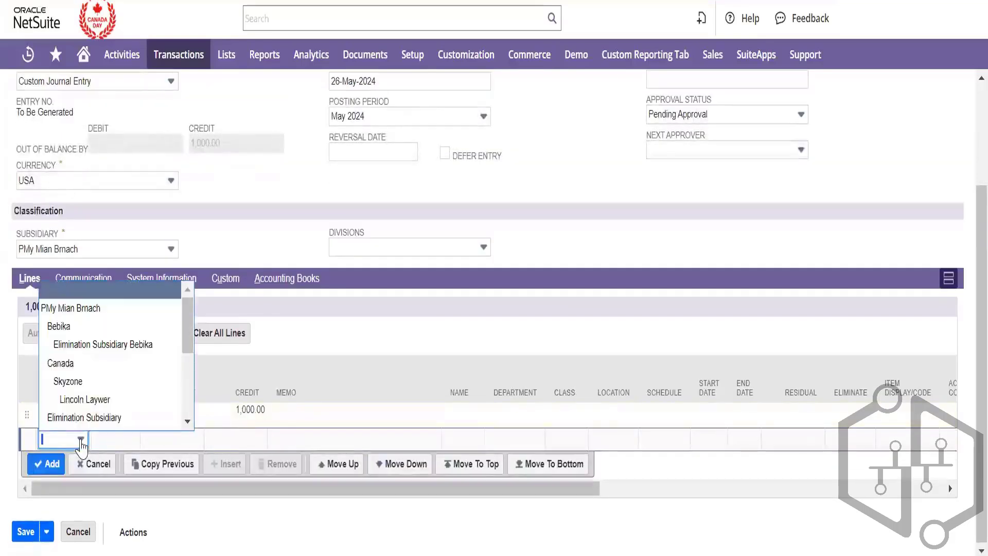
# Add a Bebika line debiting 1,000.00 to 127 purchases a/c to balance the journal
pyautogui.click(101, 330)
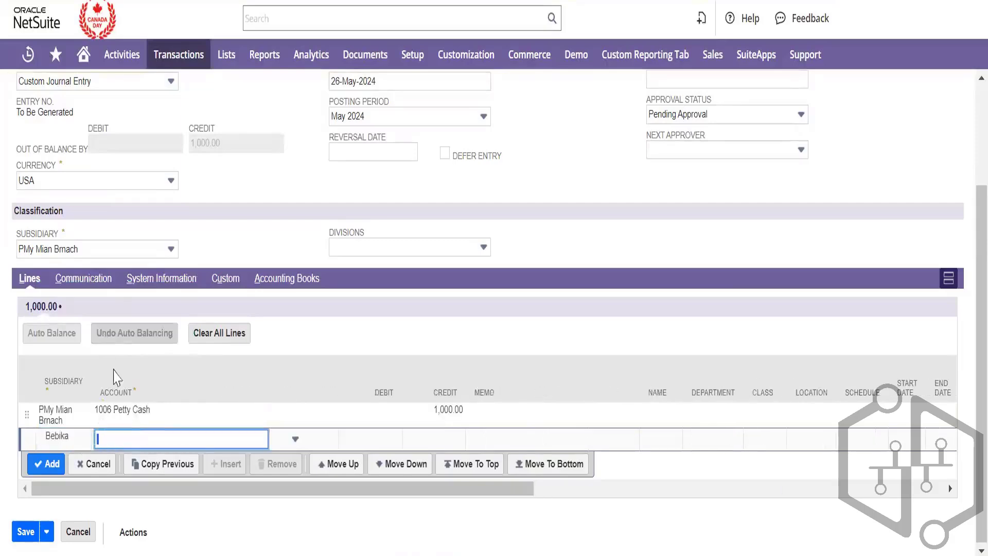
pyautogui.click(157, 441)
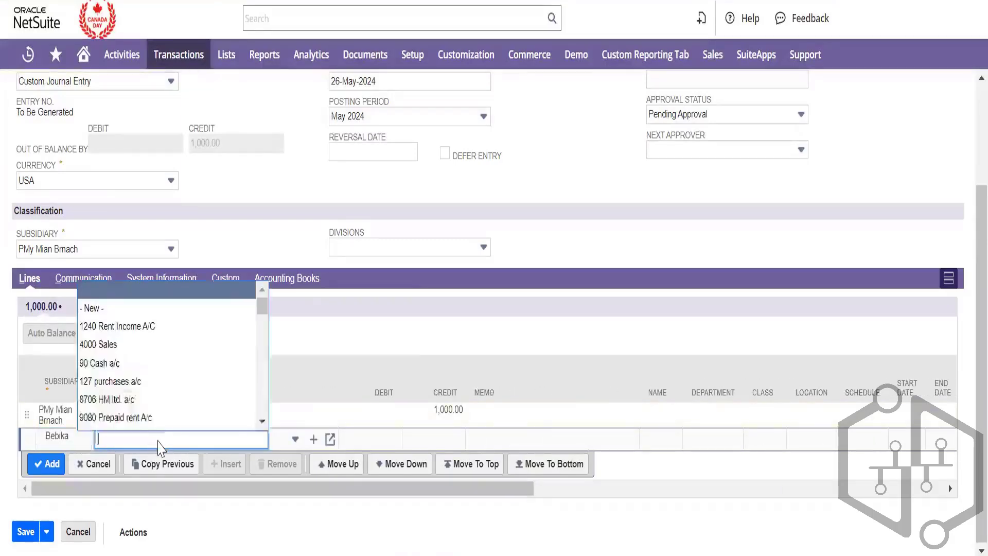
pyautogui.click(146, 394)
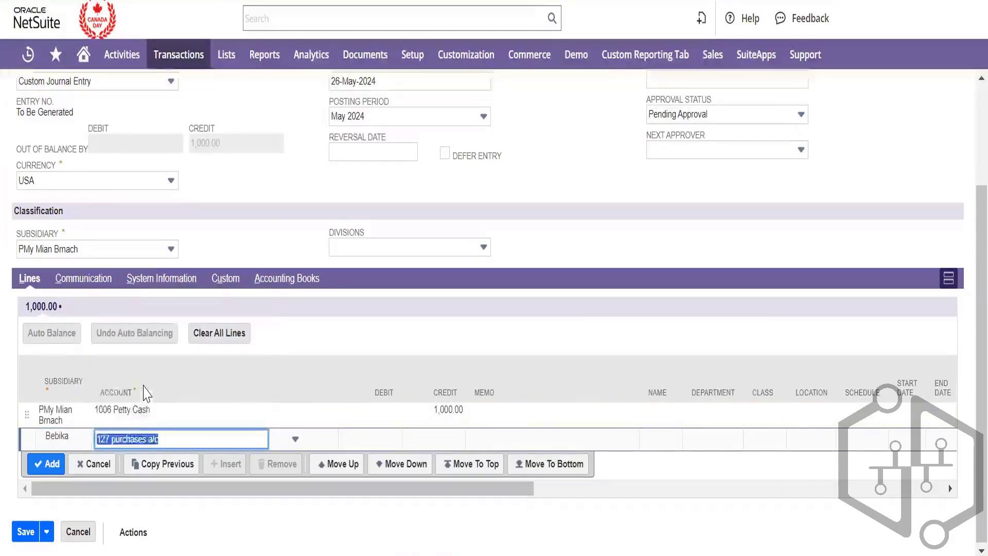
pyautogui.press('Tab')
pyautogui.press('Tab')
pyautogui.press('Tab')
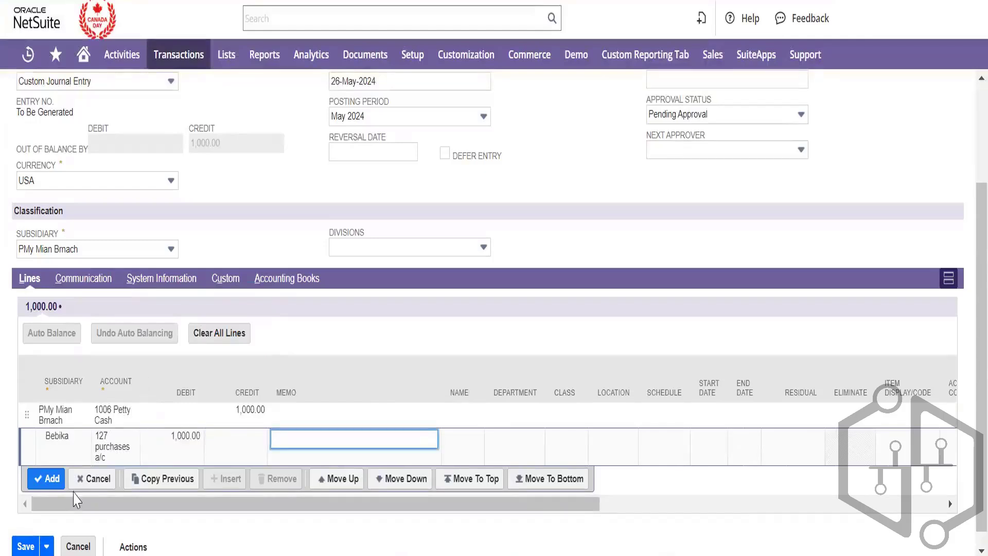
pyautogui.click(58, 484)
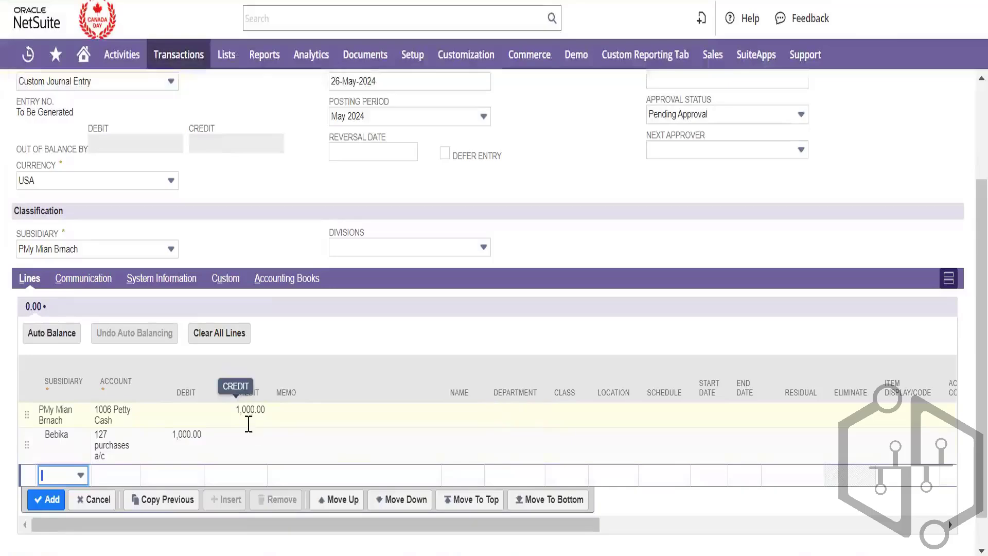
# Keep the Custom Journal Entry form and set the Approval Status to Approved
pyautogui.scroll(1, 276, 239)
pyautogui.scroll(2, 275, 240)
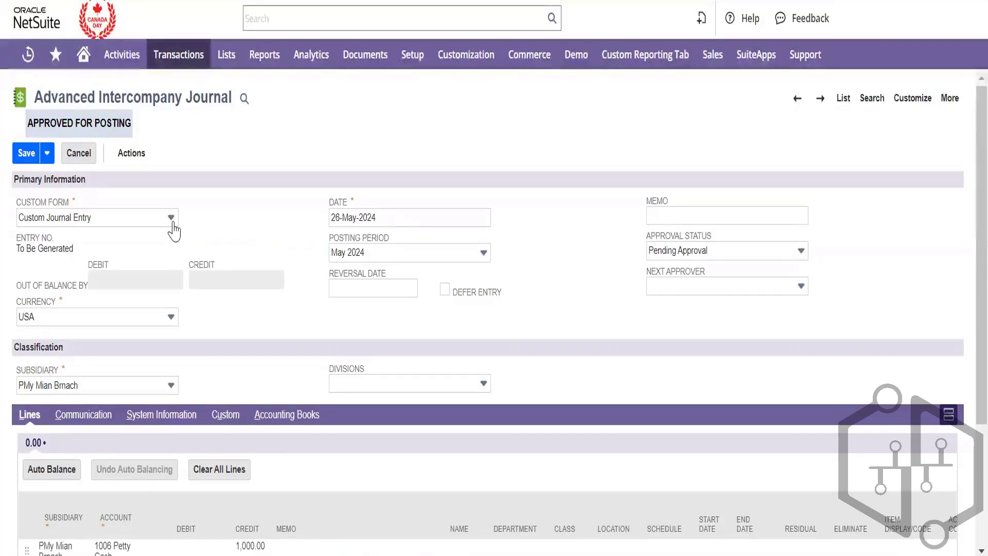
pyautogui.click(172, 224)
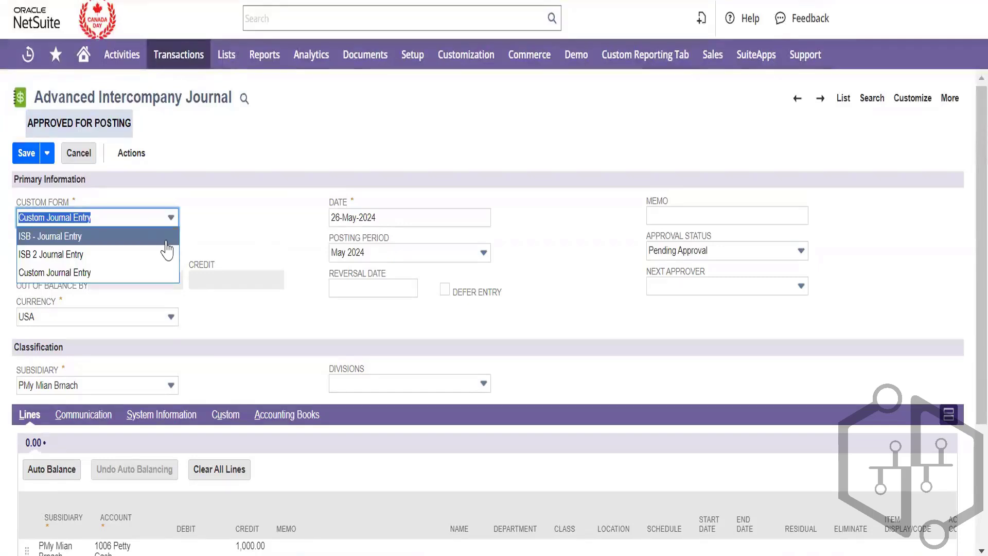
pyautogui.click(286, 240)
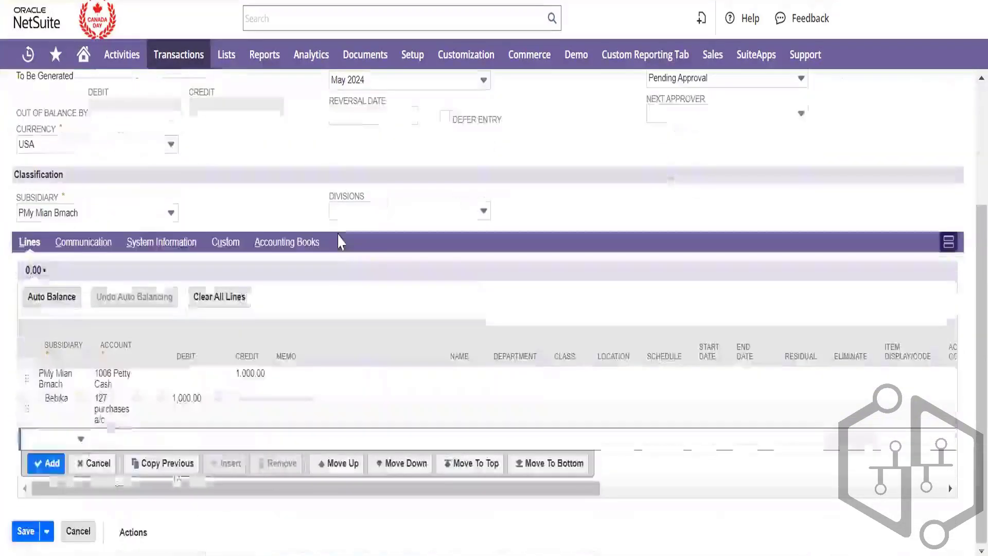
pyautogui.scroll(3, 338, 240)
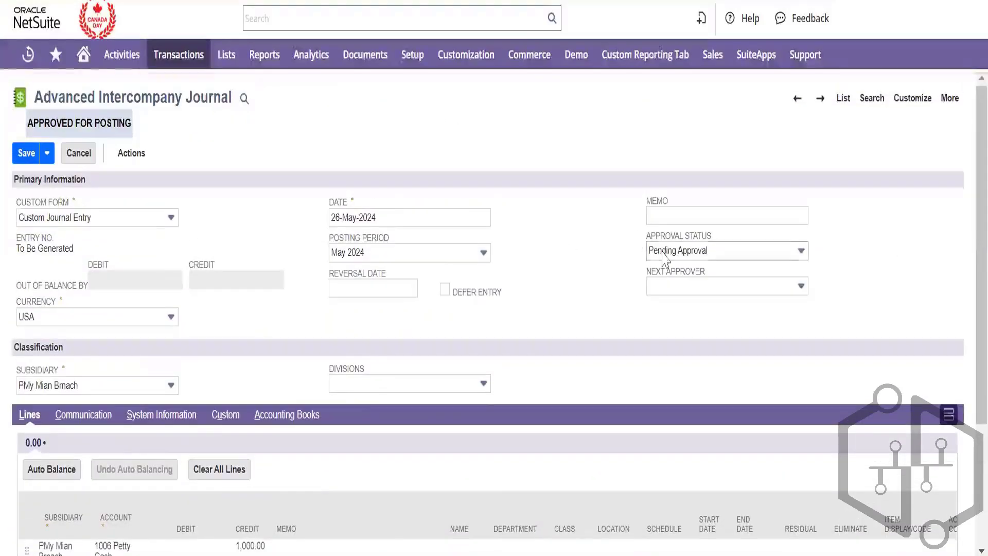
pyautogui.click(665, 251)
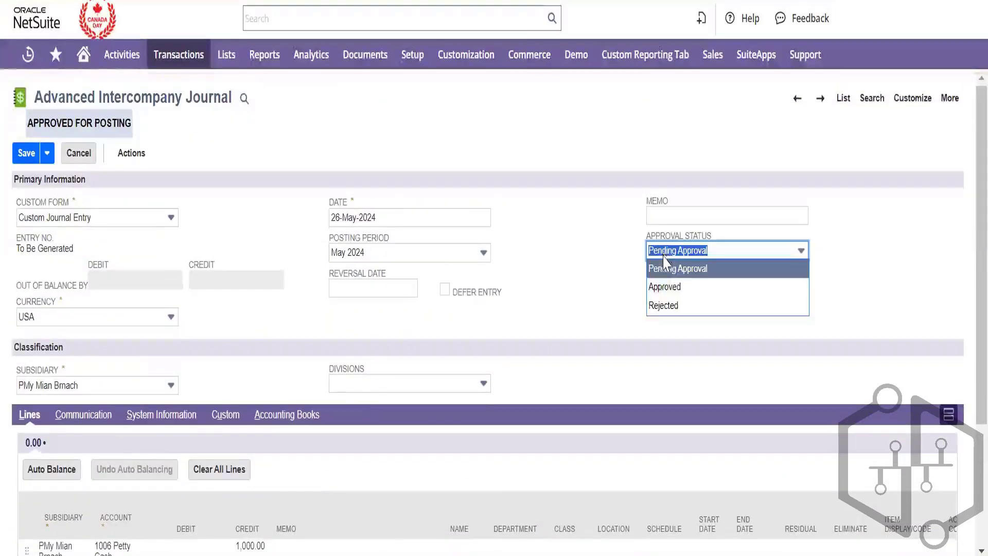
pyautogui.click(665, 287)
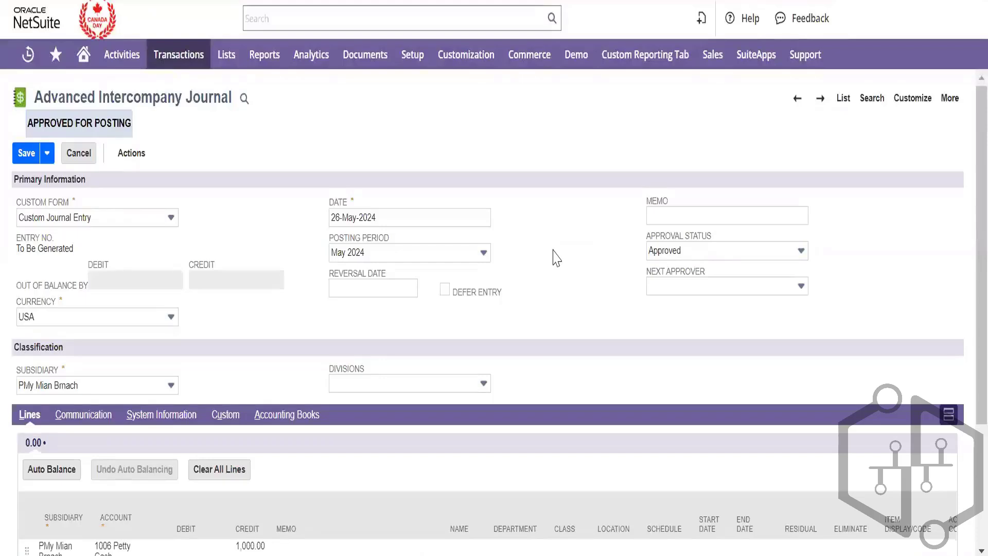
pyautogui.scroll(-1, 556, 258)
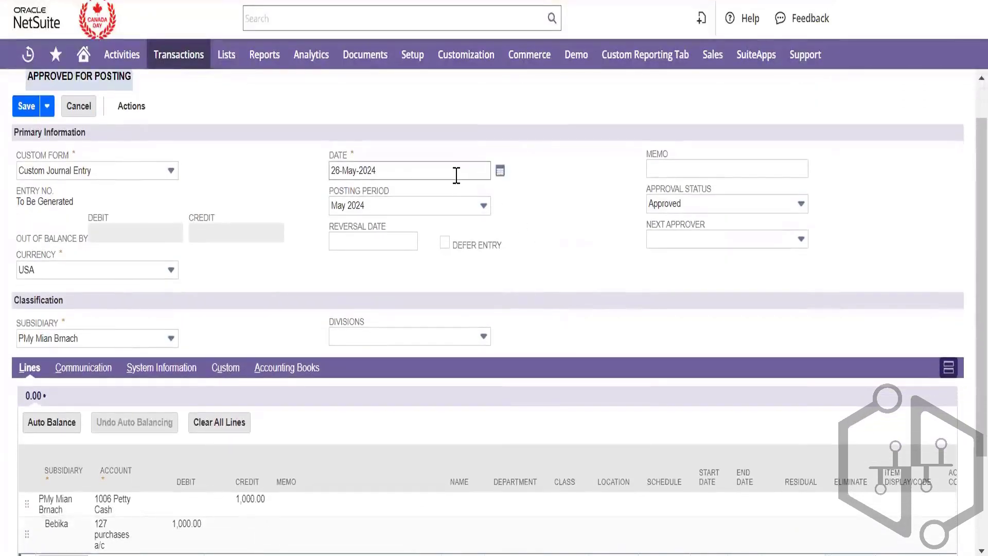
pyautogui.click(499, 172)
pyautogui.click(494, 193)
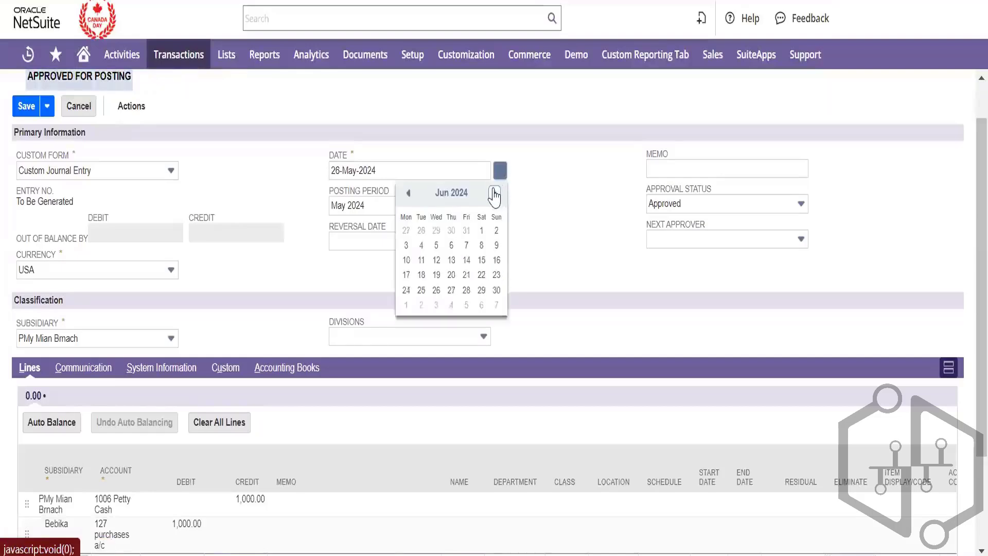
pyautogui.click(449, 247)
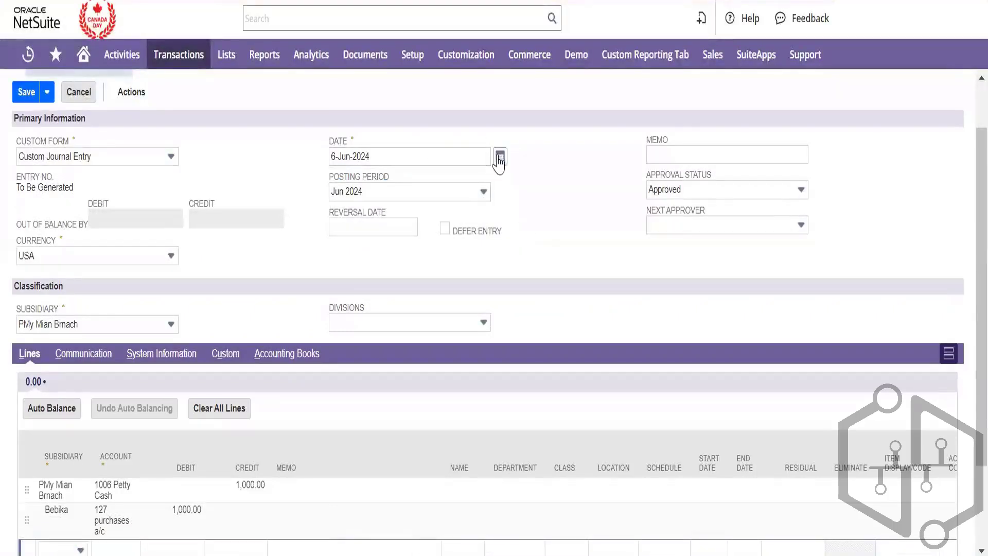
pyautogui.click(500, 160)
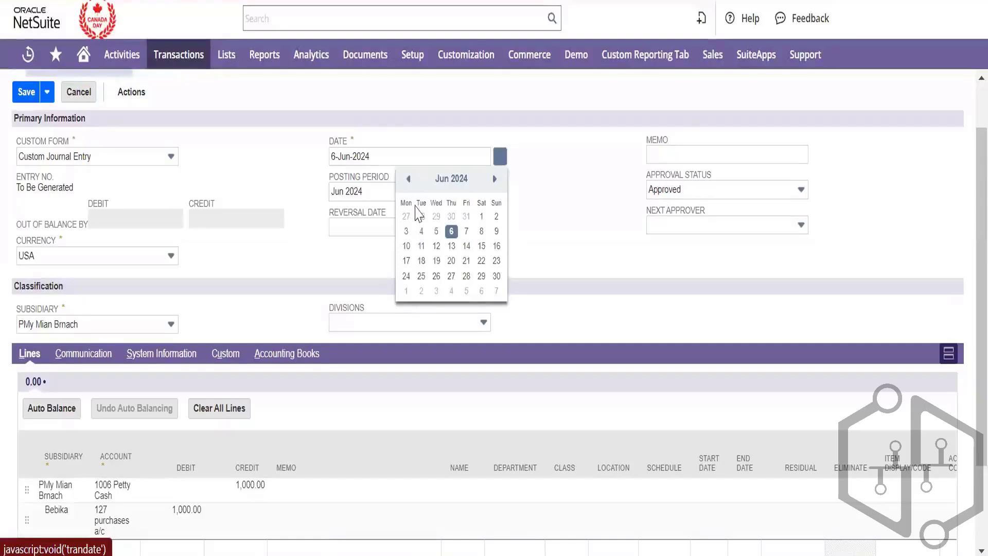
pyautogui.click(408, 179)
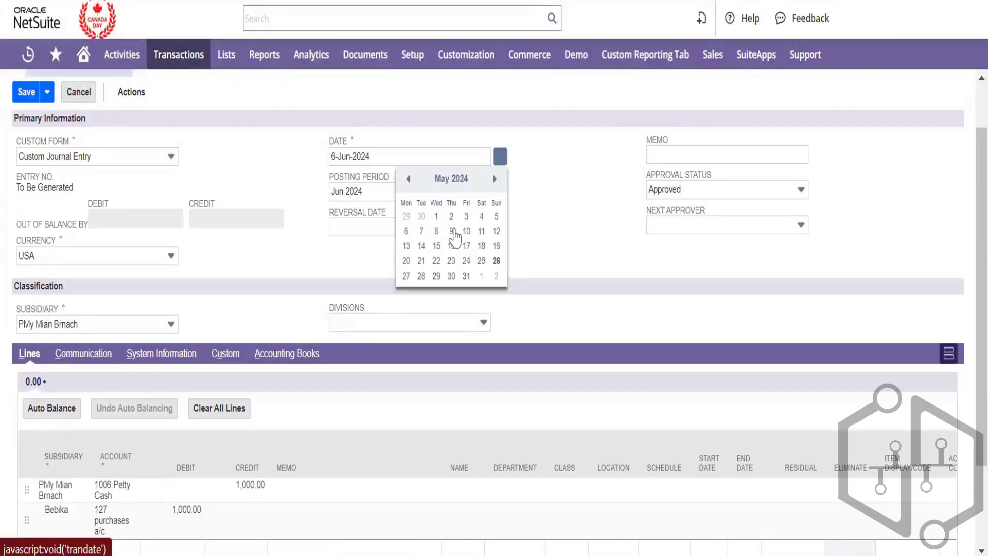
pyautogui.click(495, 261)
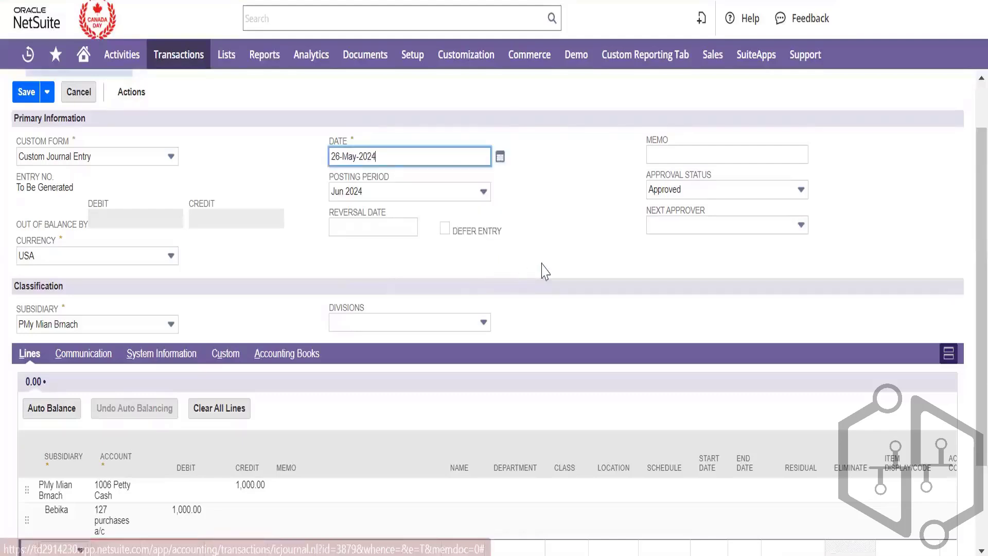
pyautogui.scroll(-1, 541, 264)
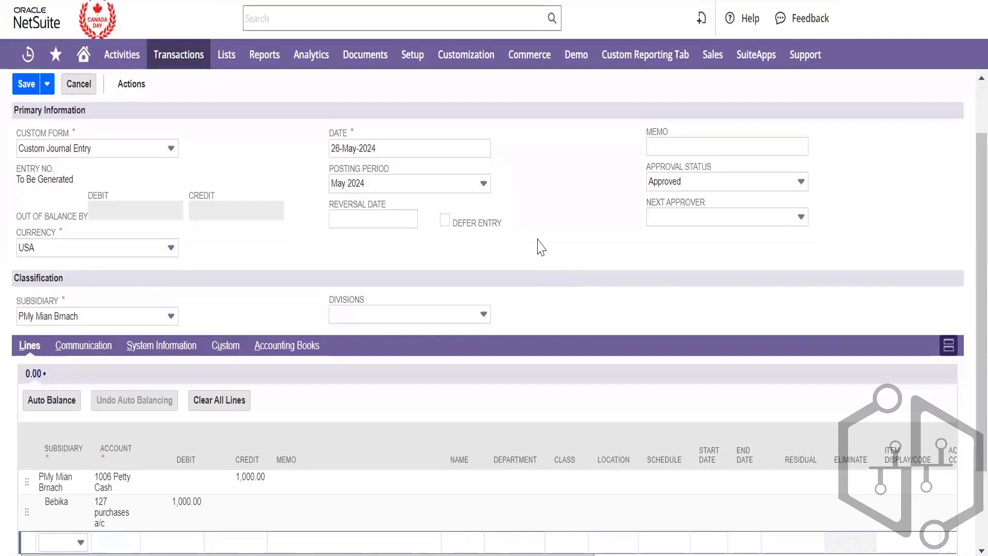
pyautogui.click(378, 217)
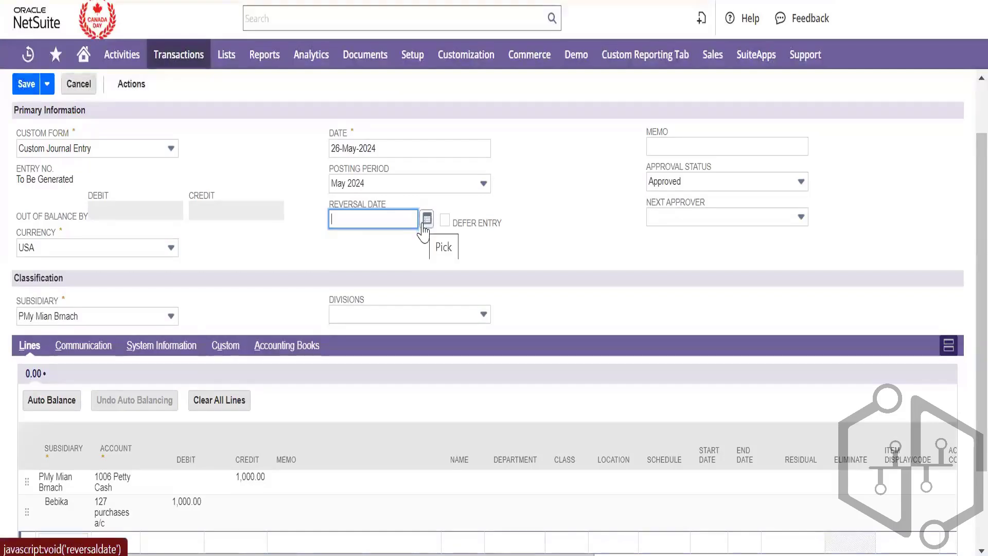
pyautogui.click(455, 223)
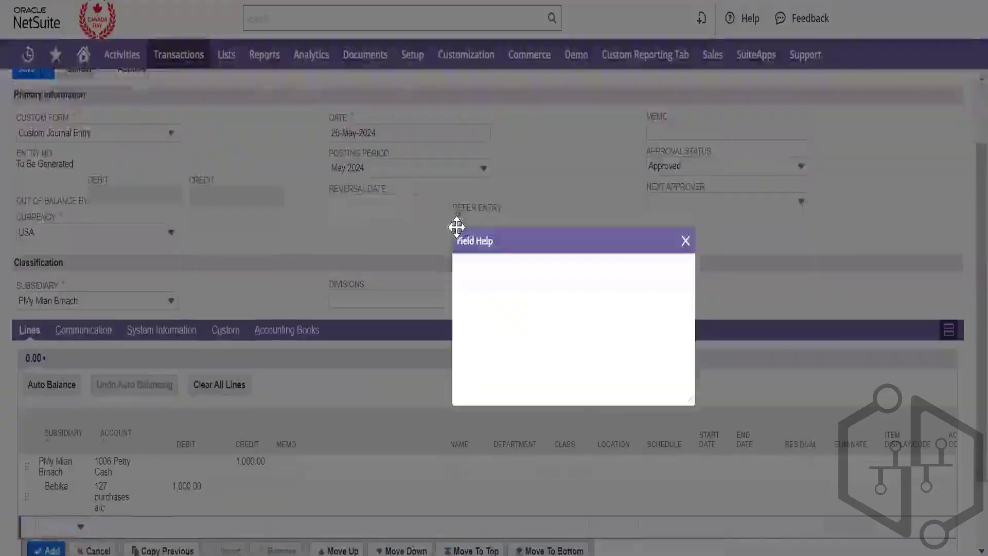
pyautogui.moveTo(456, 227); pyautogui.dragTo(688, 215)
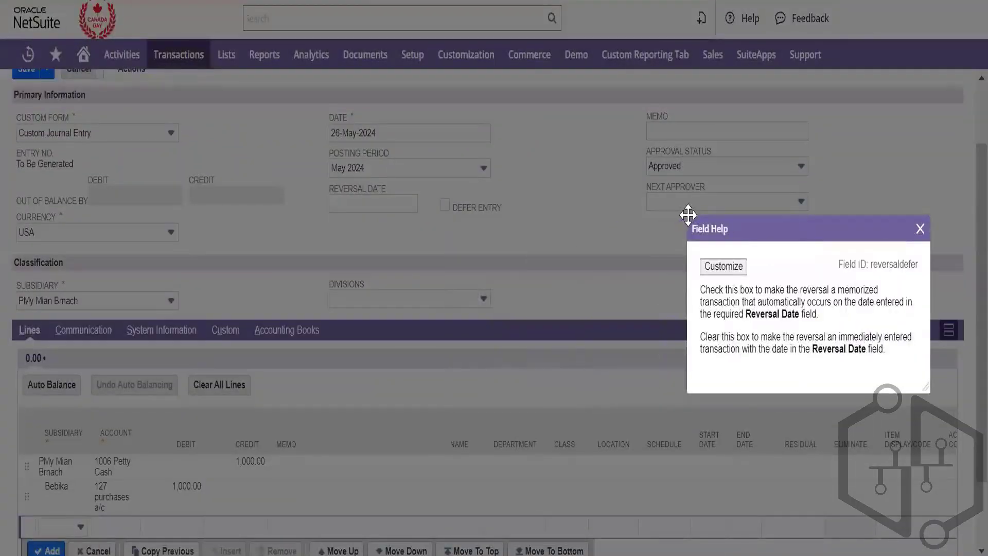
pyautogui.click(920, 228)
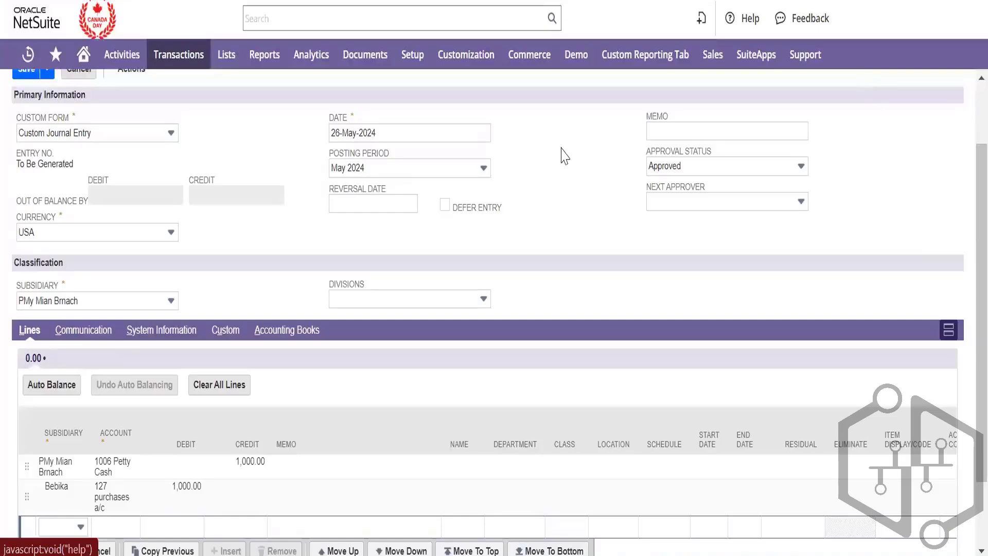
# Auto Balance the journal, adding 1,000.00 lines to 100010 Receivables and 100011 Payables
pyautogui.scroll(-2, 419, 499)
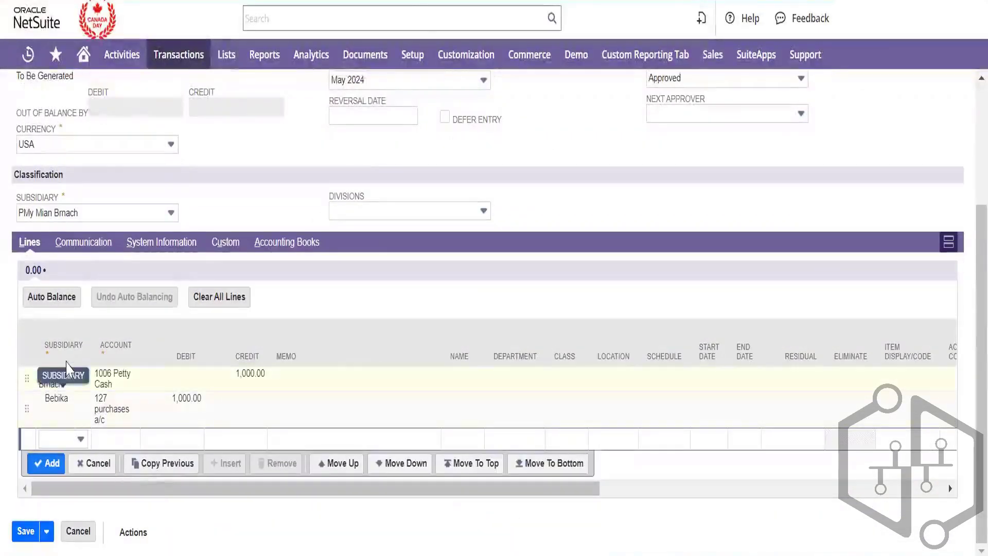
pyautogui.click(49, 298)
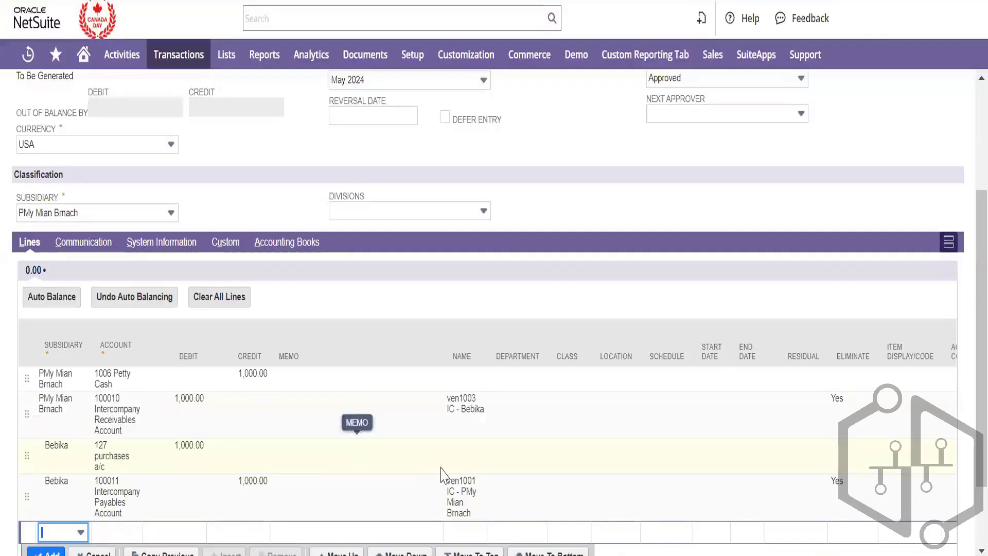
pyautogui.hscroll(10, 441, 474)
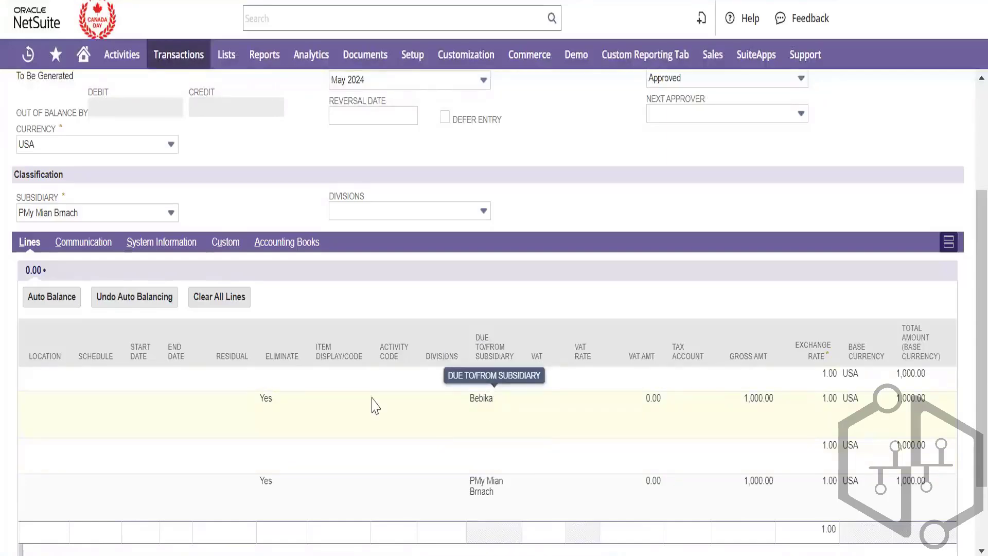
pyautogui.hscroll(-10, 285, 417)
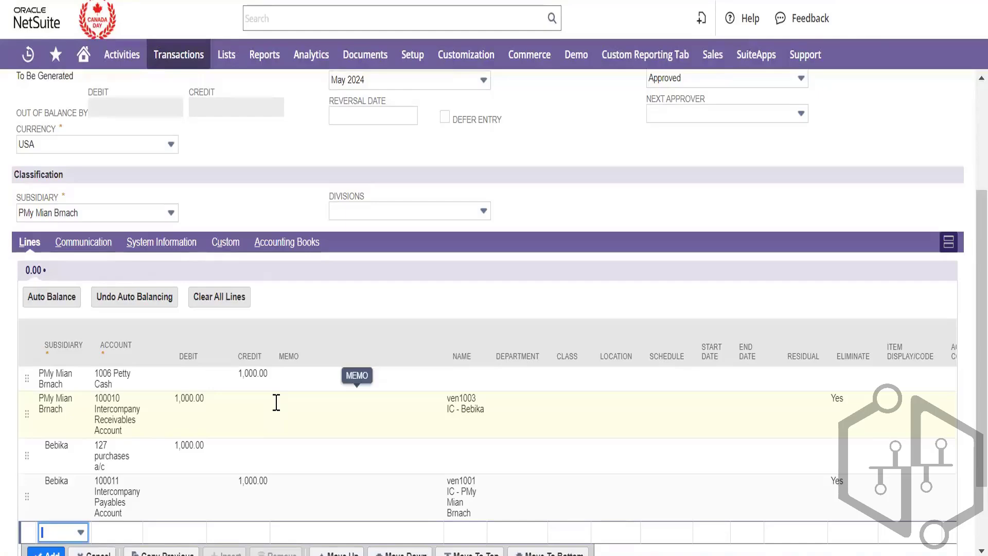
pyautogui.scroll(-2, 276, 402)
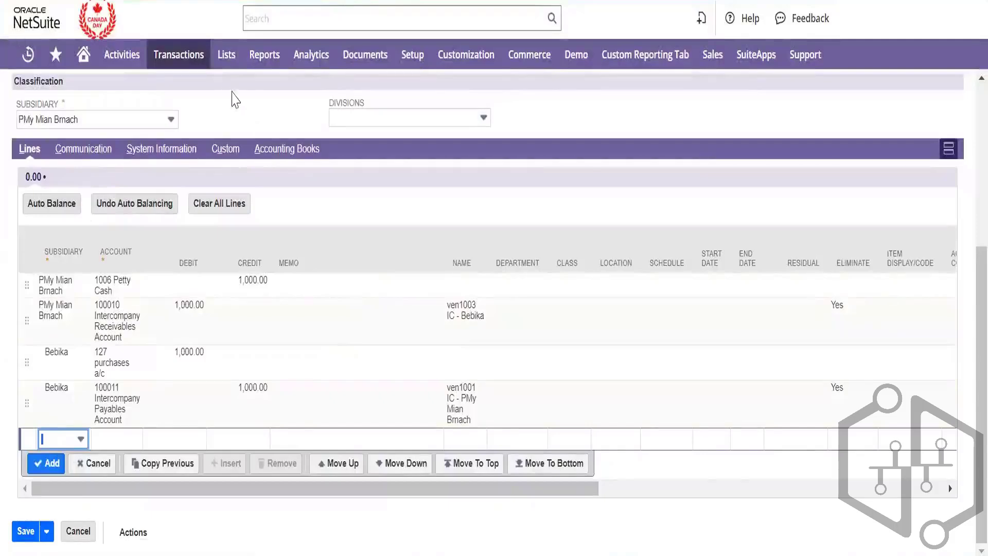
# Check the four 1,000.00 lines across PMy Mian Brnach and Bebika balance at 0.00
pyautogui.moveTo(178, 55)
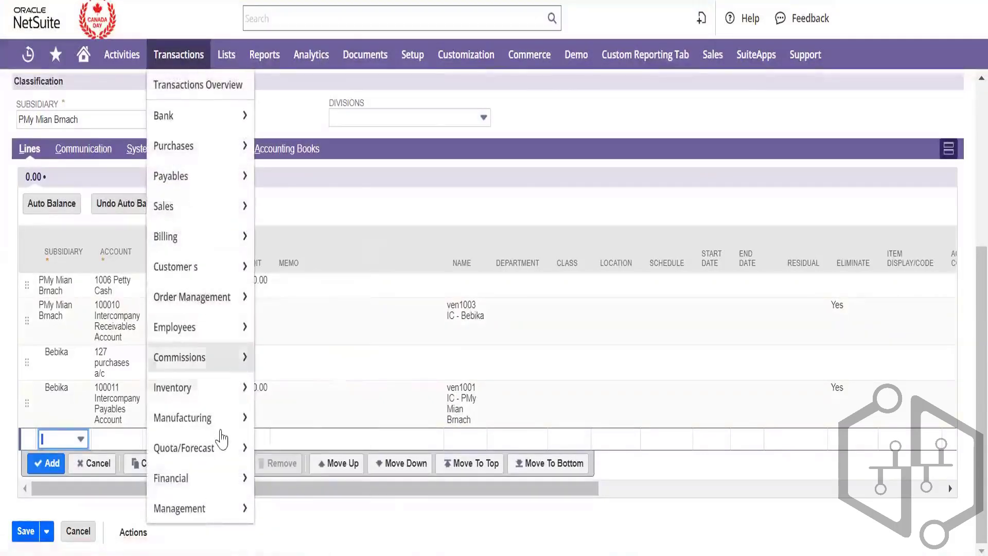
pyautogui.moveTo(227, 477)
pyautogui.moveTo(335, 283)
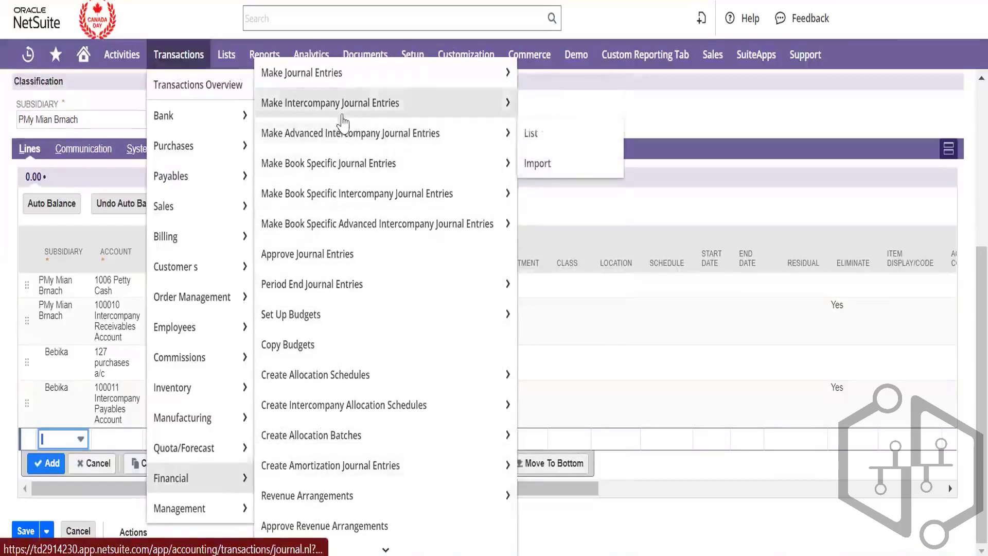
pyautogui.moveTo(343, 123)
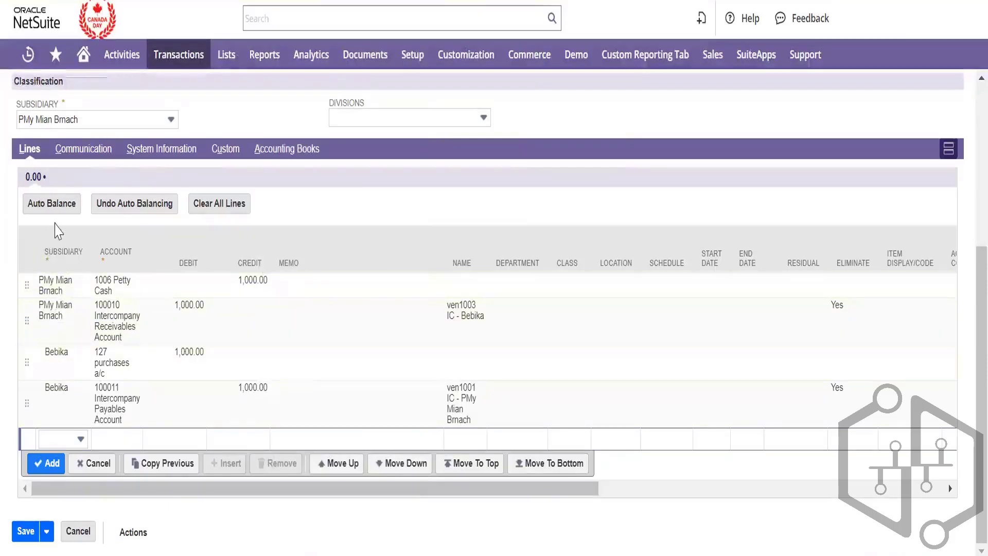
# Save the journal as entry 64, Approved for Posting with a 2,000.00 total
pyautogui.click(23, 531)
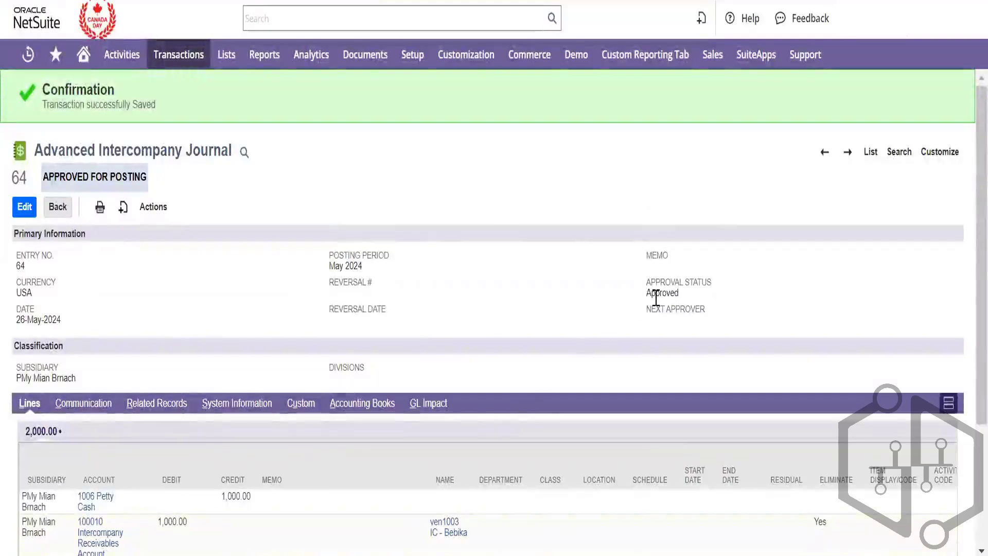
pyautogui.doubleClick(656, 293)
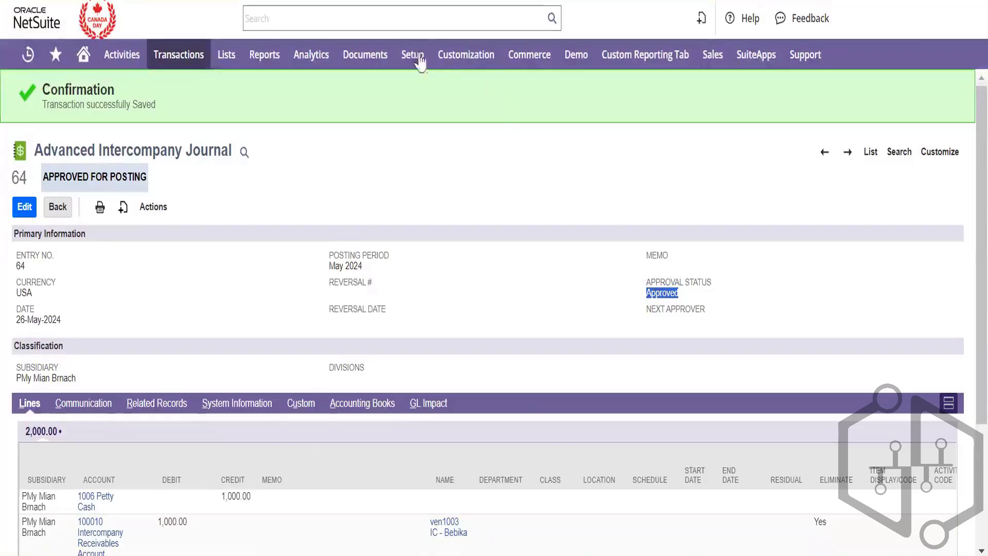
# Open Manage Accounting Periods in a new tab and switch to it
pyautogui.moveTo(421, 62)
pyautogui.moveTo(450, 141)
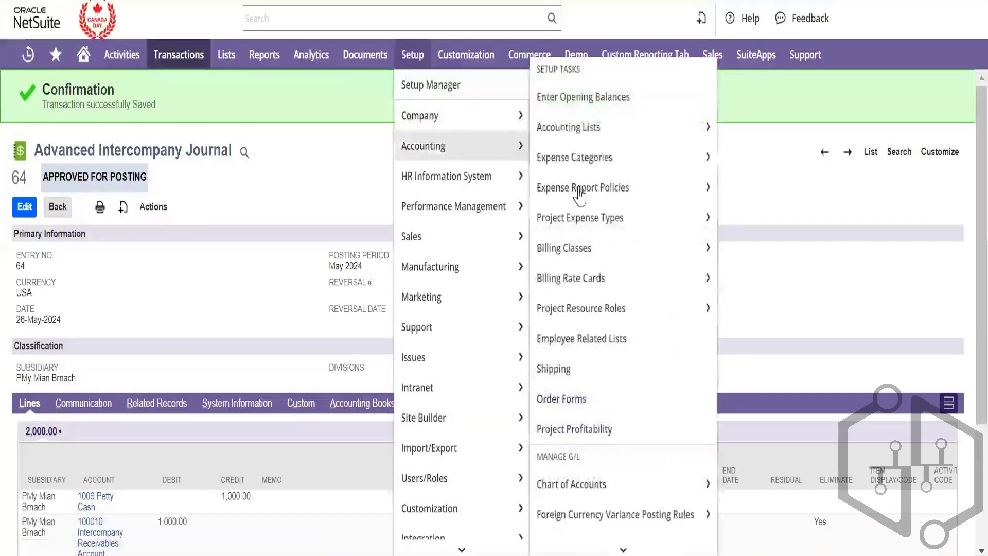
pyautogui.scroll(-4, 584, 270)
pyautogui.moveTo(618, 346)
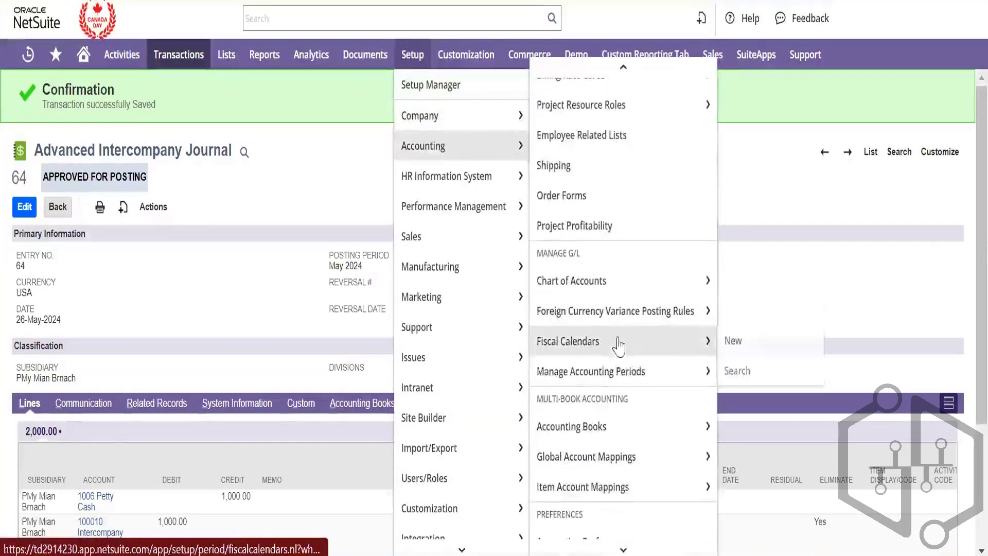
pyautogui.rightClick(636, 370)
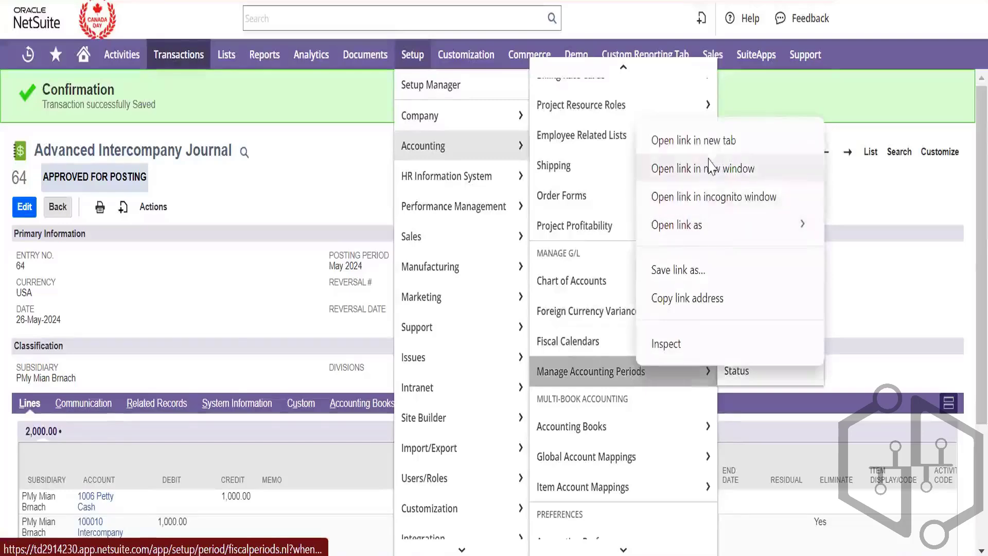
pyautogui.click(710, 140)
pyautogui.moveTo(708, 103)
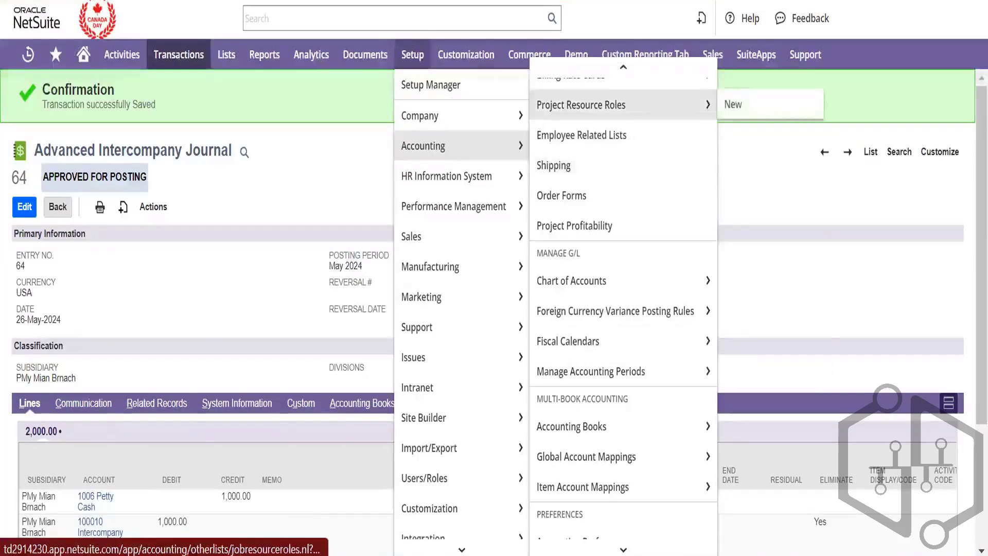
pyautogui.hotkey('ctrl', 'Tab')
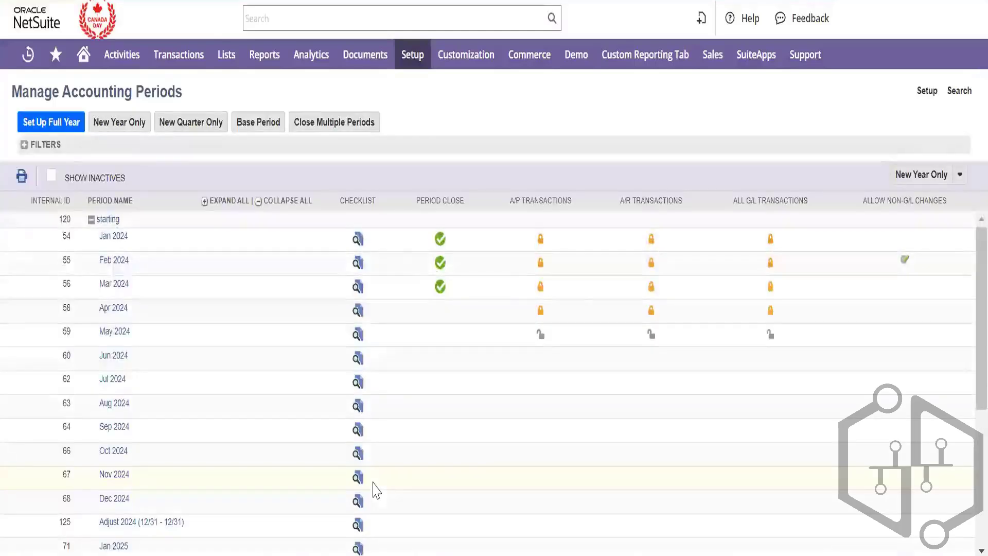
# Open the Period Close Checklist for the Jan 2024 period
pyautogui.scroll(-3, 359, 332)
pyautogui.scroll(2, 360, 284)
pyautogui.scroll(1, 363, 289)
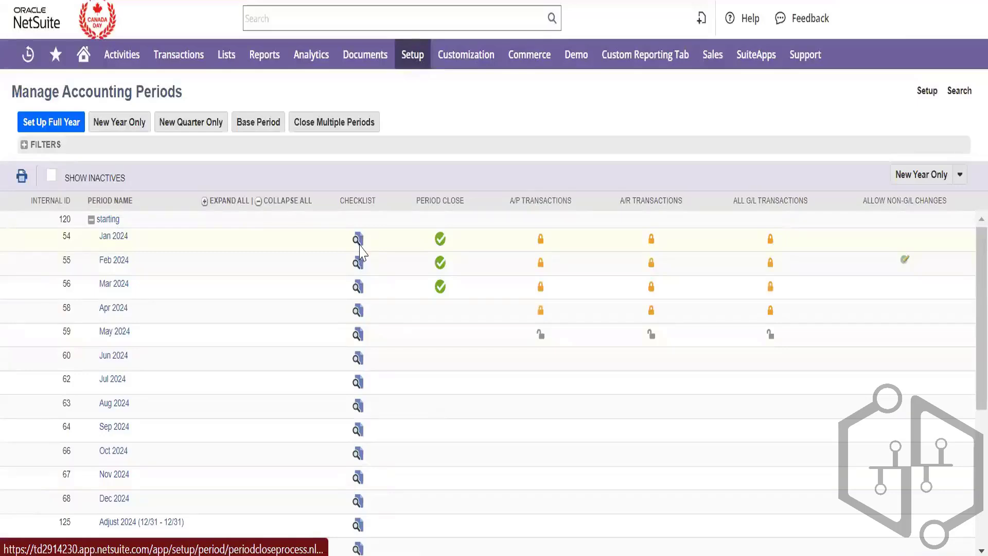
pyautogui.click(359, 243)
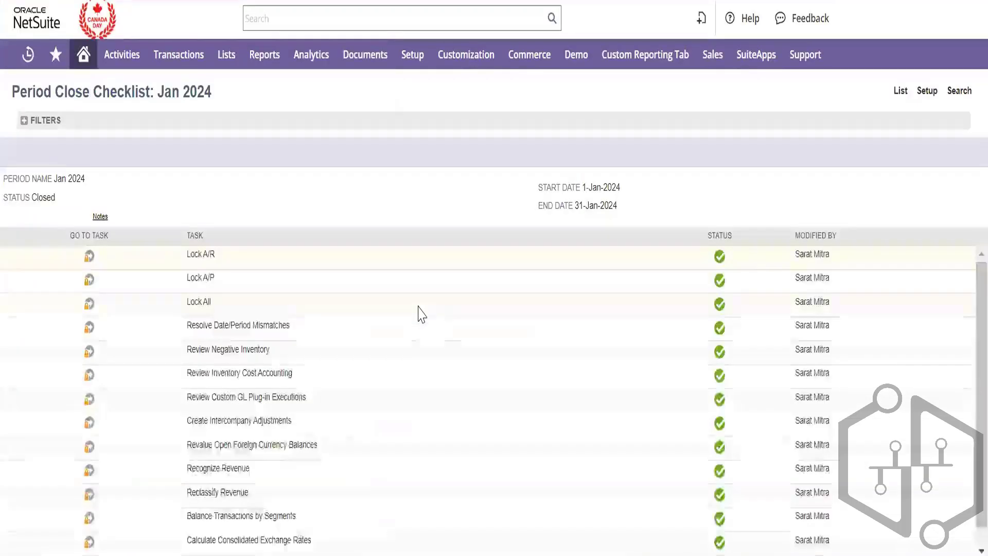
pyautogui.scroll(-1, 402, 340)
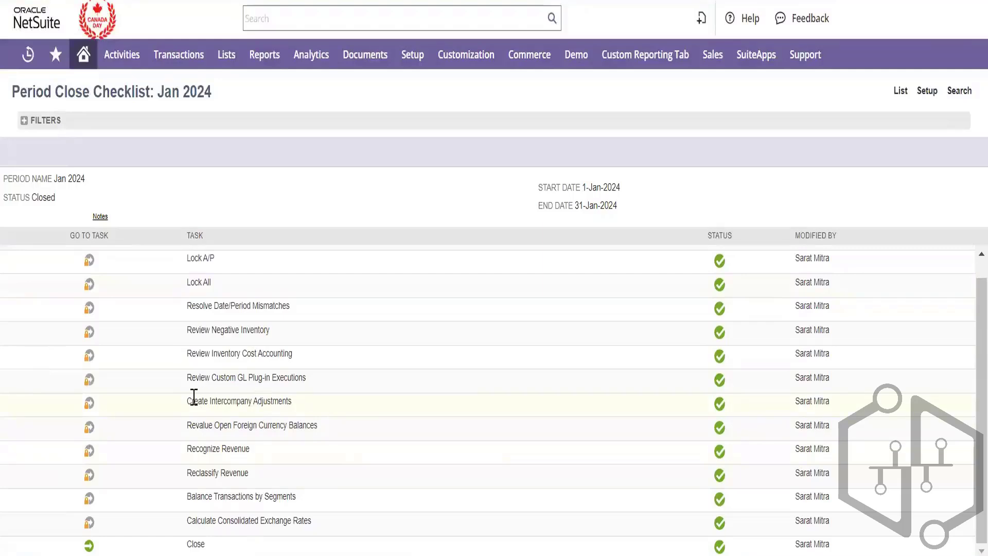
pyautogui.moveTo(292, 401); pyautogui.dragTo(187, 402)
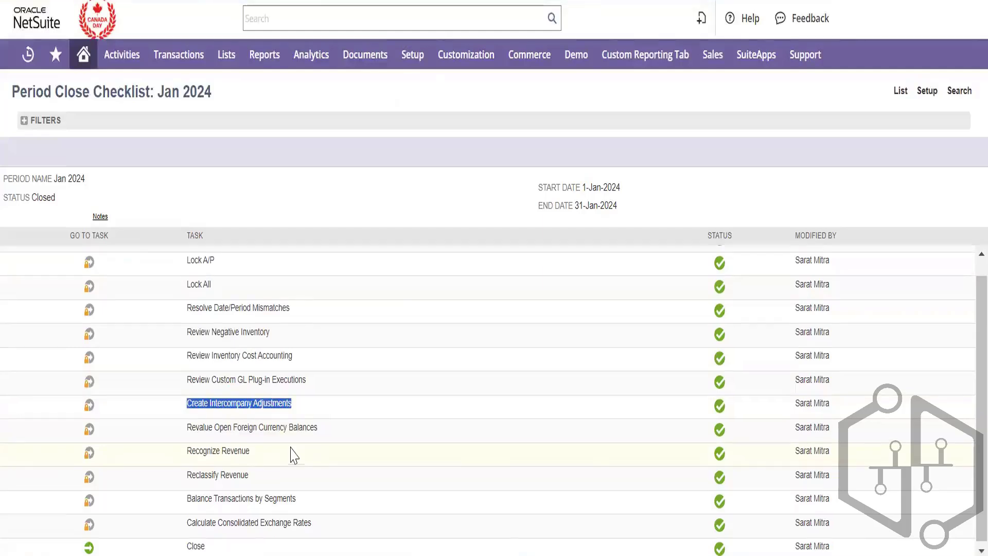
pyautogui.scroll(1, 292, 452)
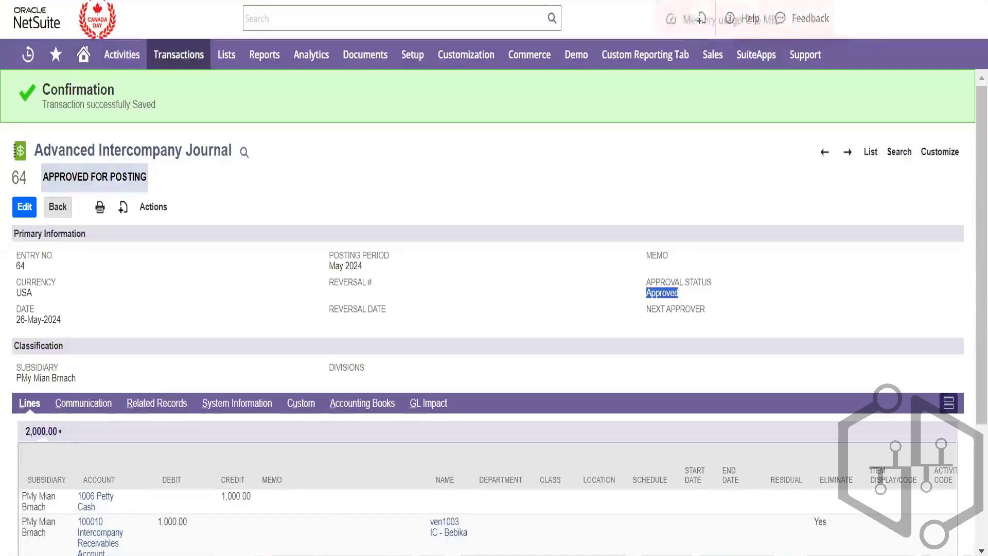
# Open Enter Purchase Orders in a new tab
pyautogui.scroll(-2, 298, 415)
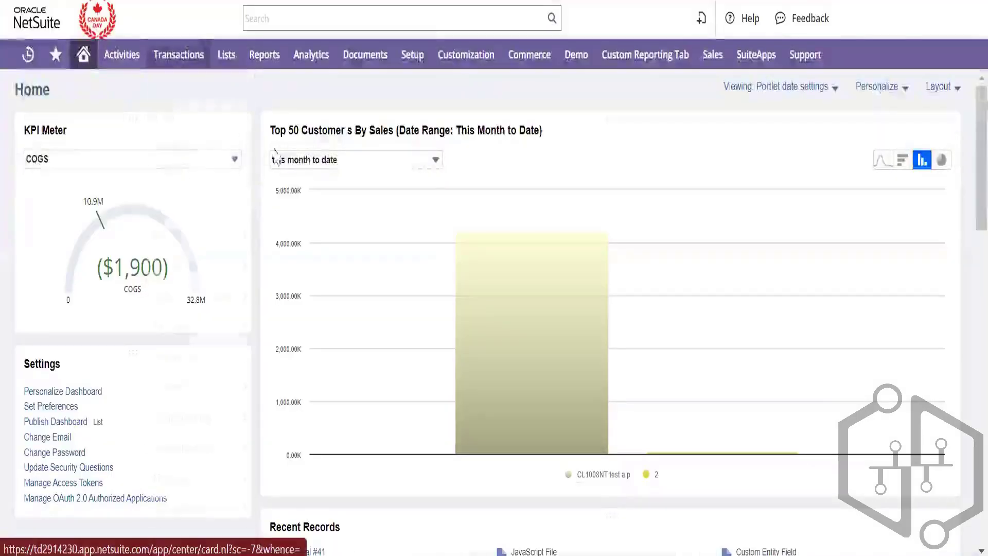
pyautogui.moveTo(179, 54)
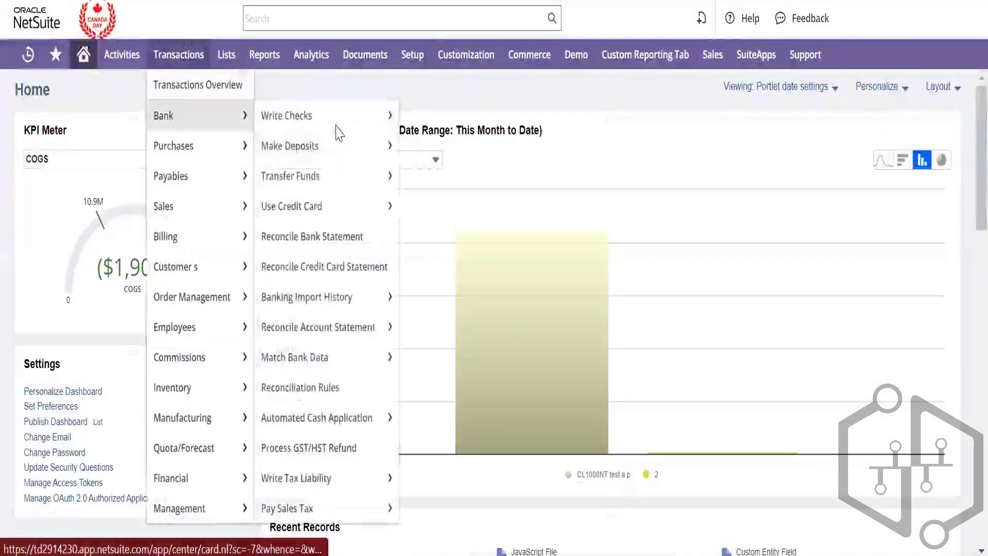
pyautogui.moveTo(170, 176)
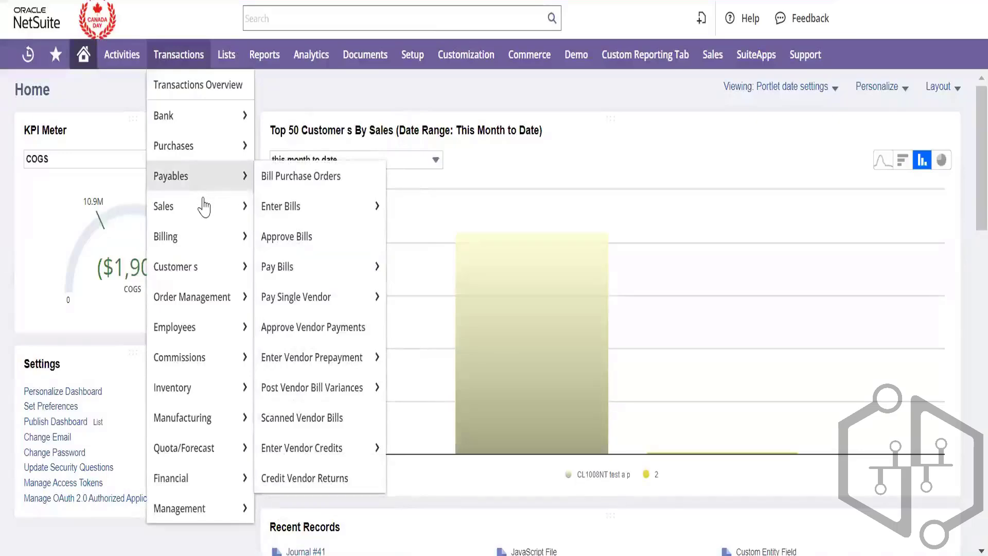
pyautogui.moveTo(196, 145)
pyautogui.rightClick(335, 127)
pyautogui.click(394, 148)
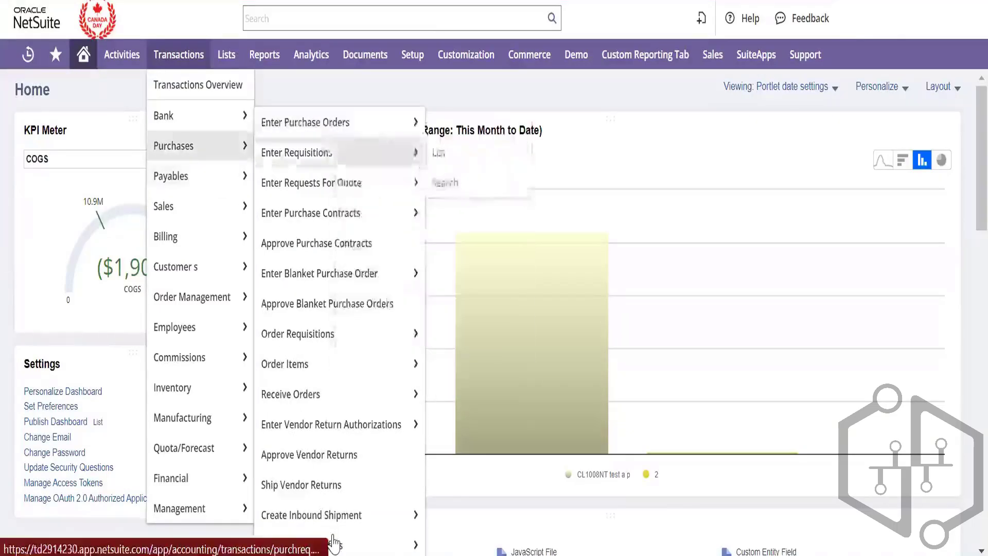
# Open Manage Intercompany Sales Orders in another tab and switch to the blank purchase order
pyautogui.moveTo(195, 207)
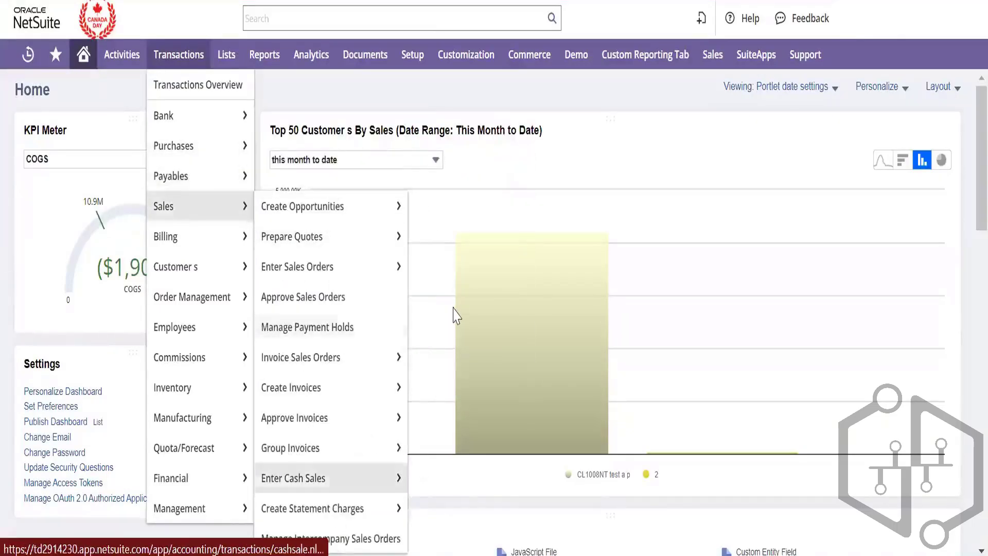
pyautogui.rightClick(334, 539)
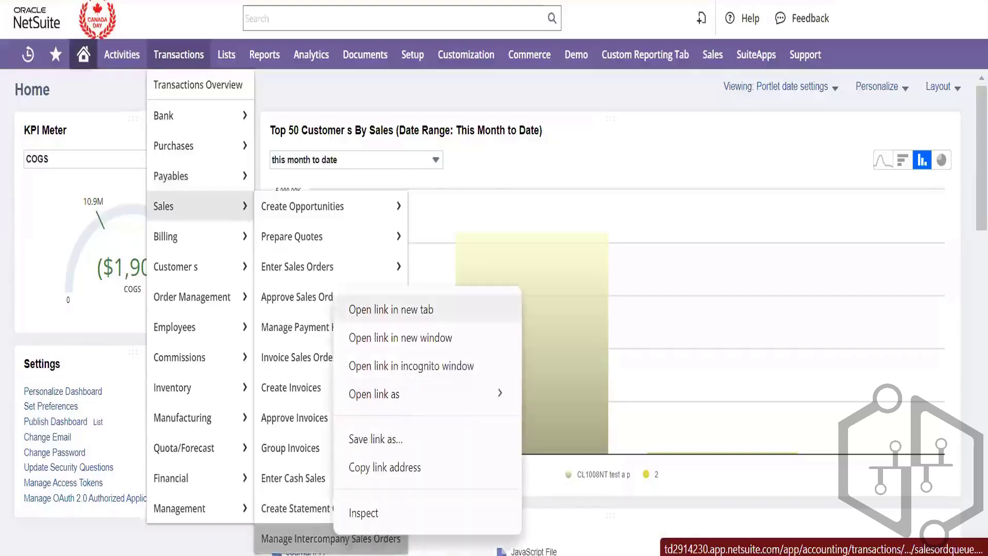
pyautogui.click(394, 309)
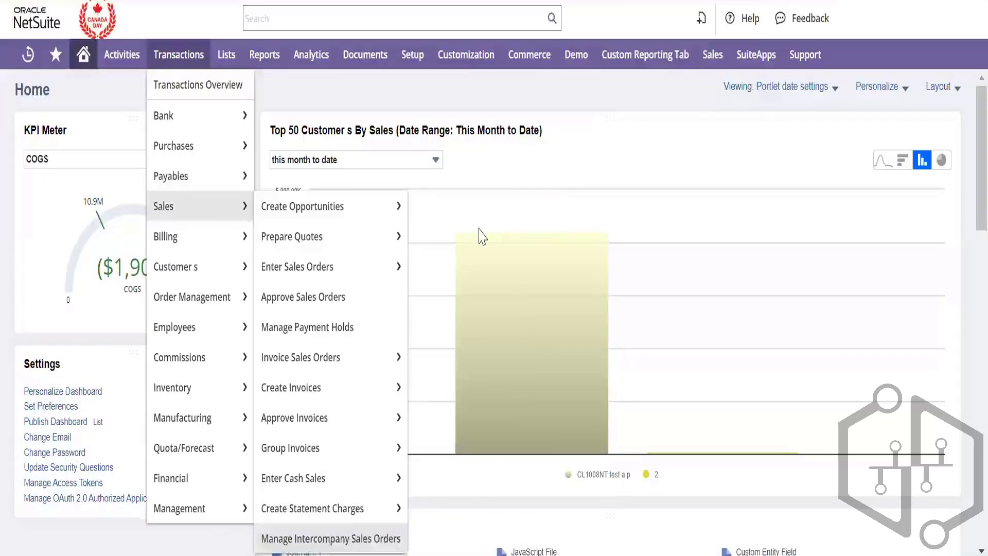
pyautogui.hotkey('ctrl', 'Tab')
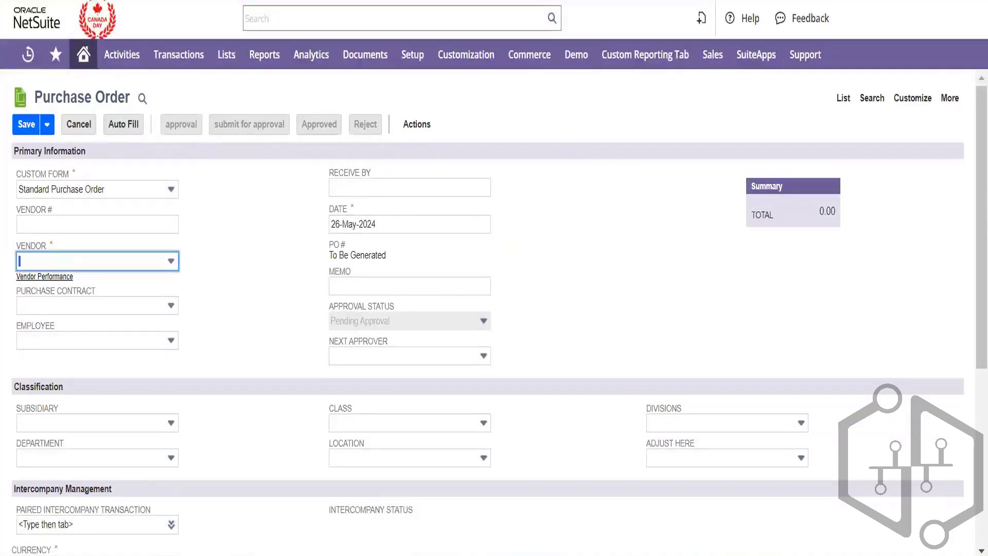
# Glance at the intercompany sales orders page, then return to the purchase order form, leaving the form type unchanged
pyautogui.hotkey('ctrl', 'Tab')
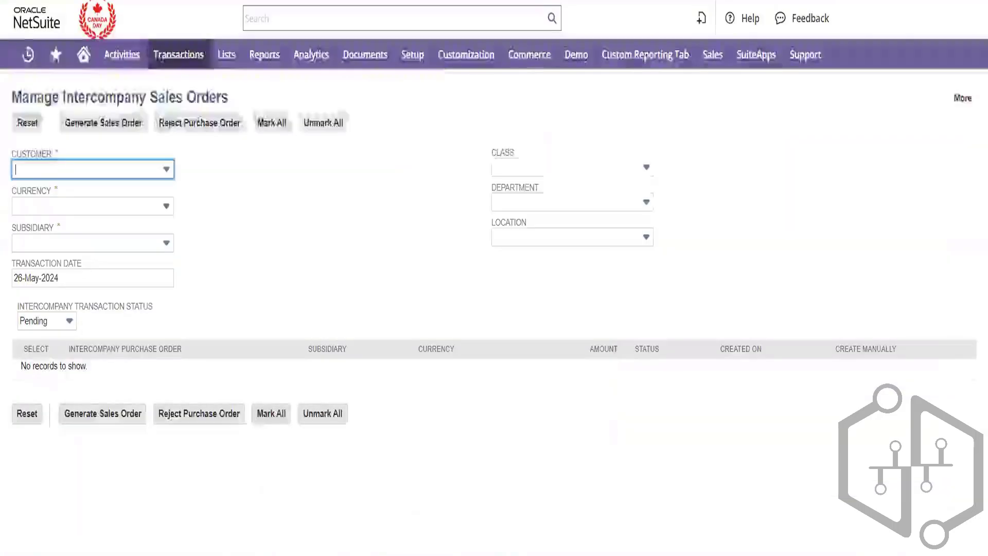
pyautogui.hotkey('ctrl', 'shift', 'Tab')
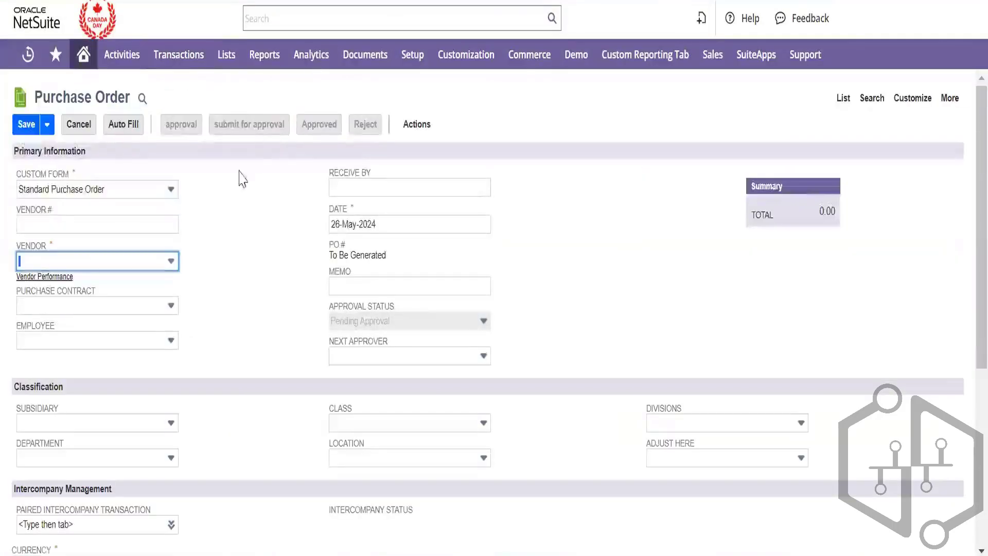
pyautogui.click(168, 192)
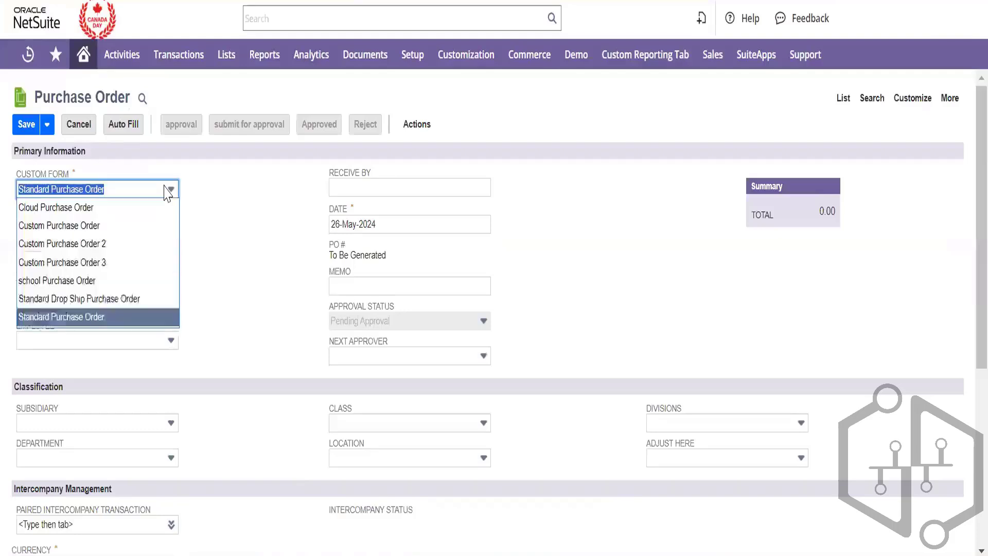
pyautogui.click(283, 296)
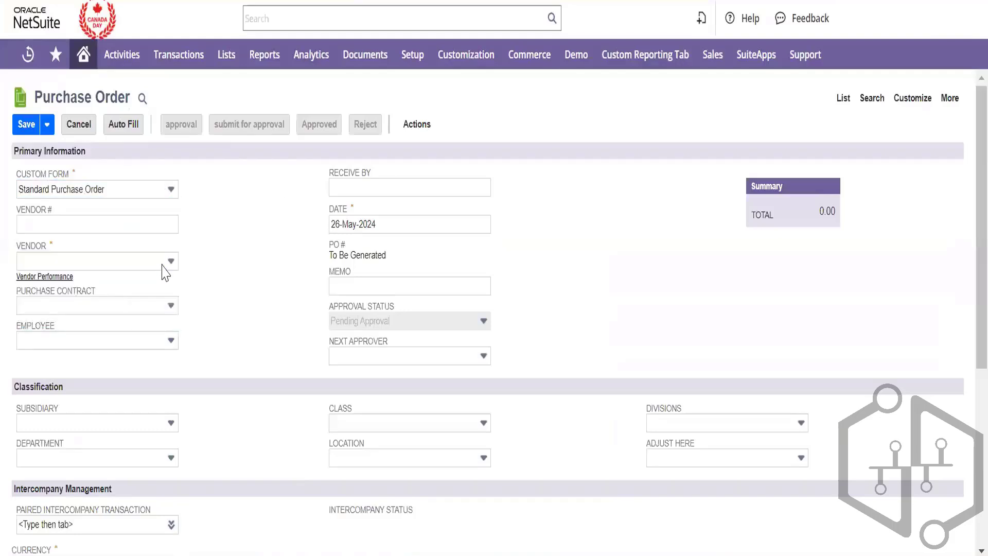
# Choose vendor ven1001 IC - PMy Mian Brnach by searching the vendor list for 'ic'
pyautogui.click(162, 265)
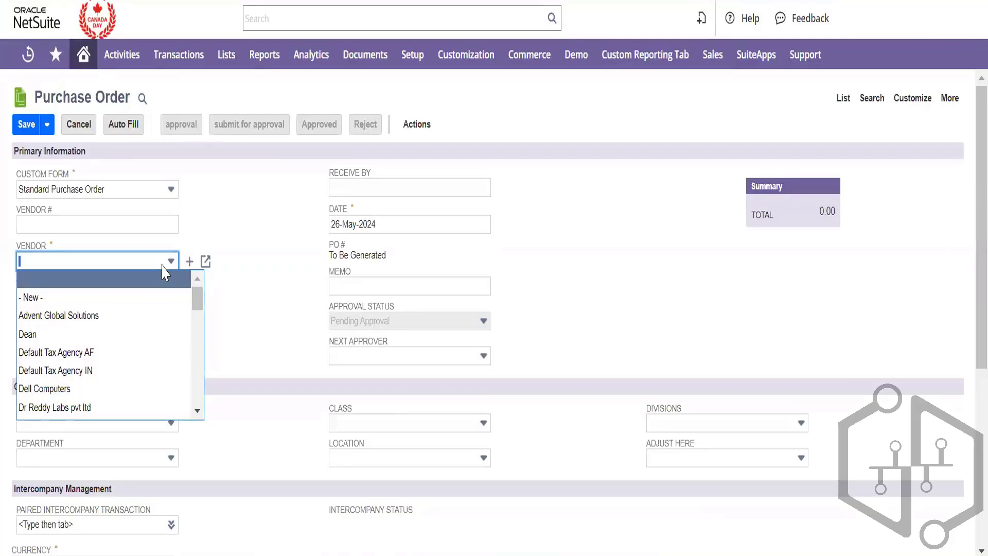
pyautogui.hotkey('ctrl', 'f')
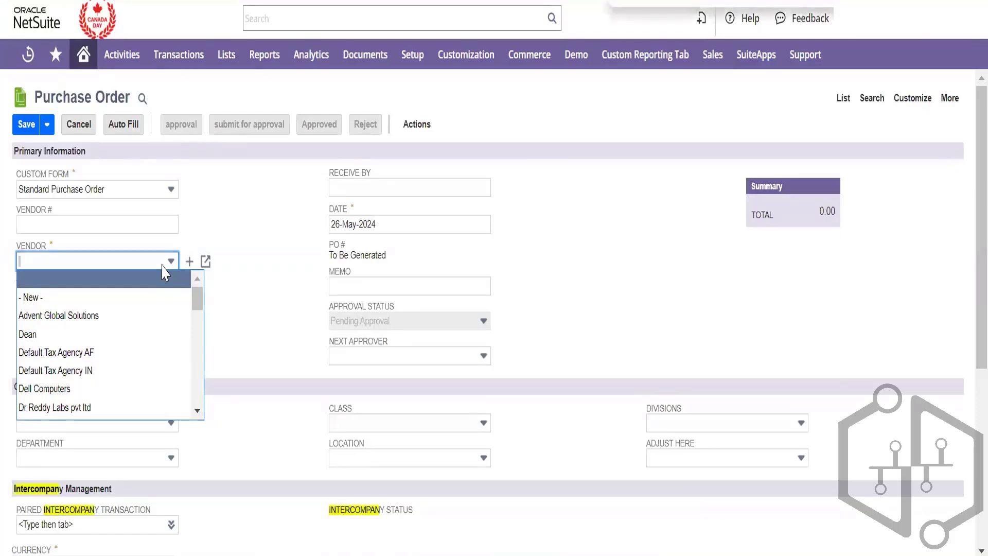
pyautogui.write('ic')
pyautogui.press('Return')
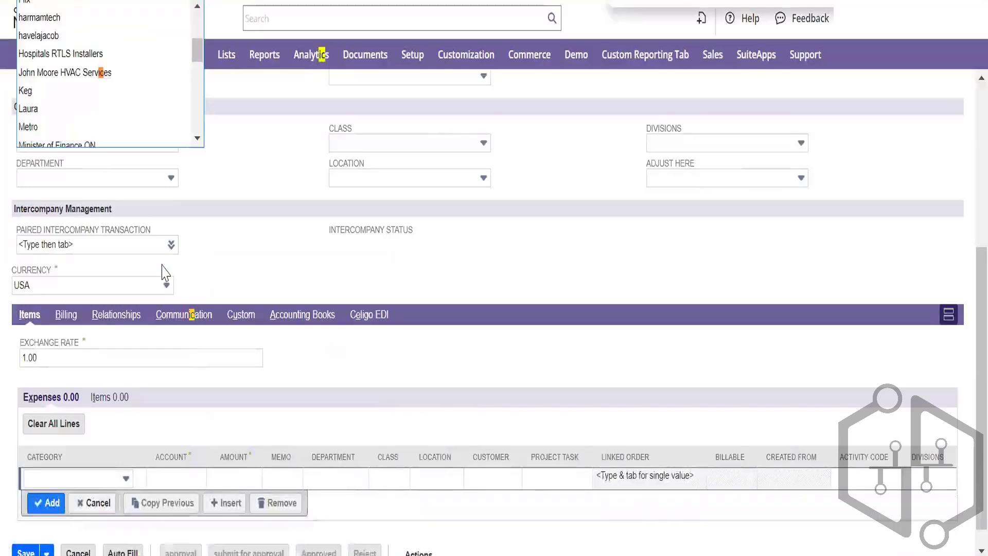
pyautogui.press('Return')
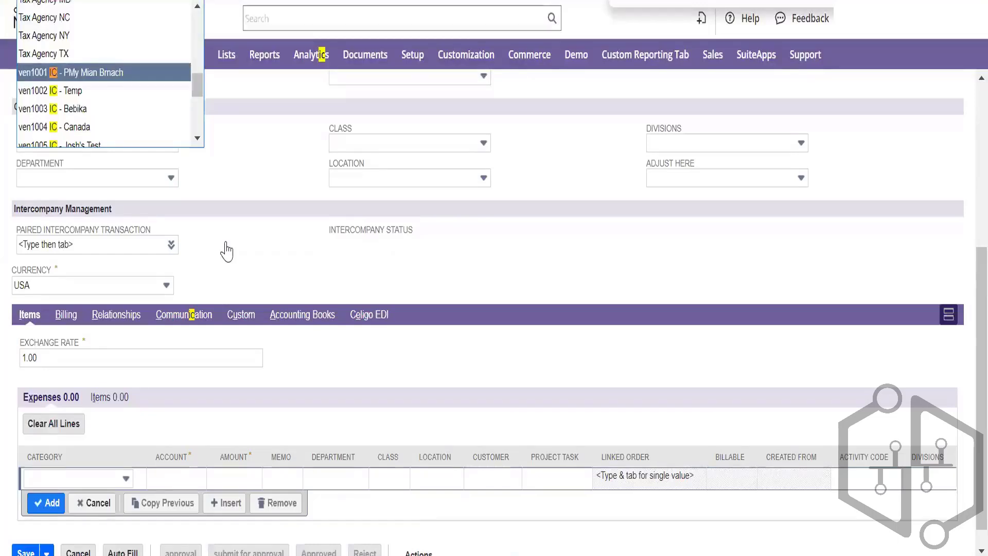
pyautogui.press('Return')
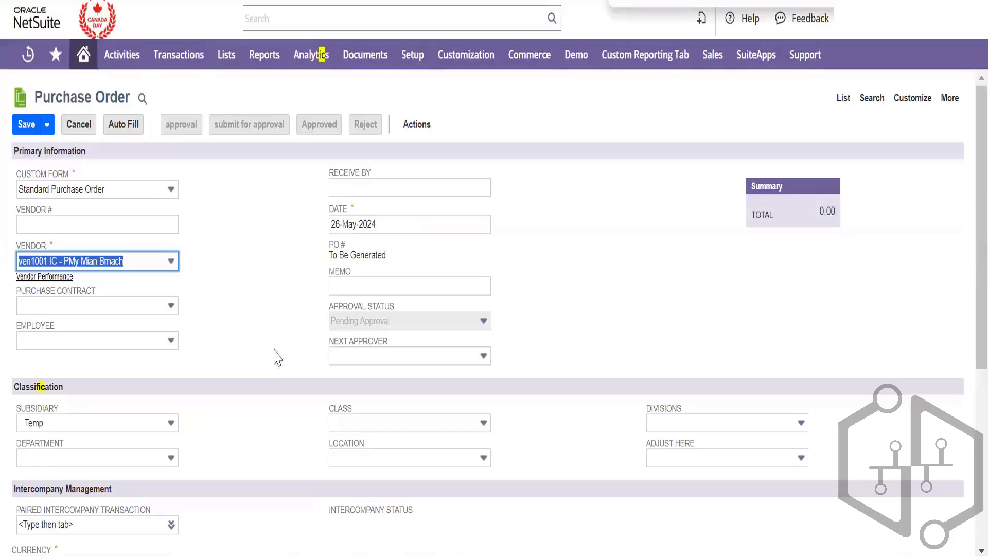
# Show the item lines instead of expenses and keep Temp as the subsidiary
pyautogui.scroll(-3, 277, 357)
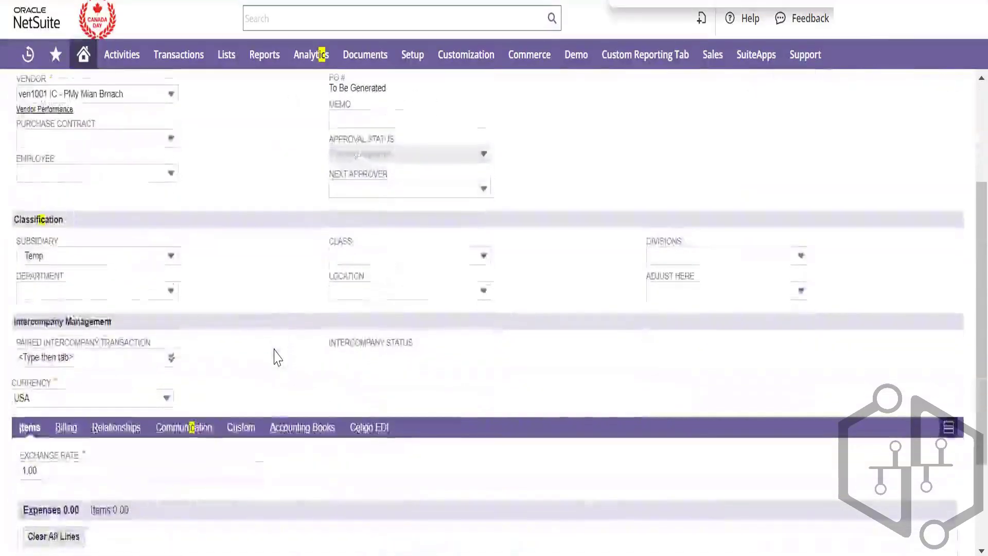
pyautogui.scroll(-3, 277, 357)
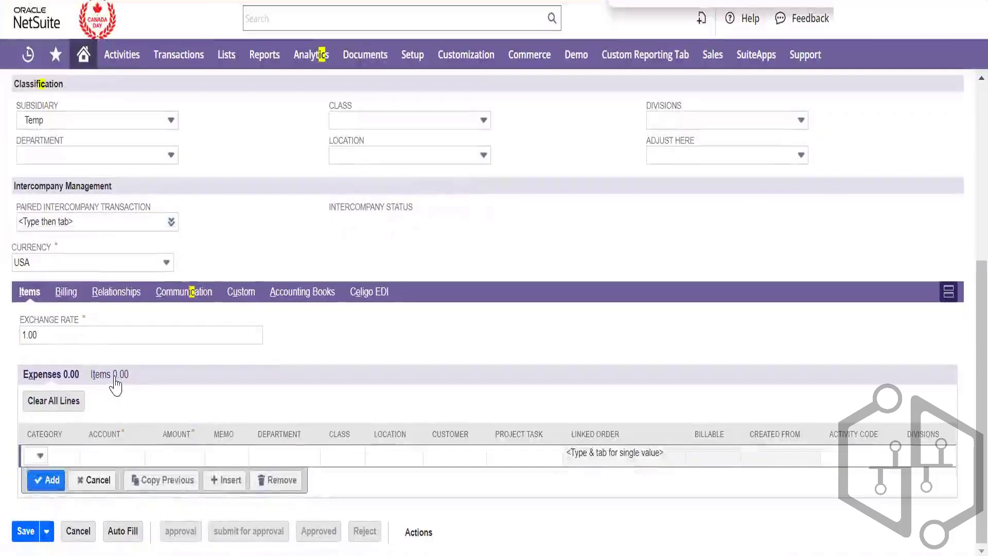
pyautogui.click(114, 376)
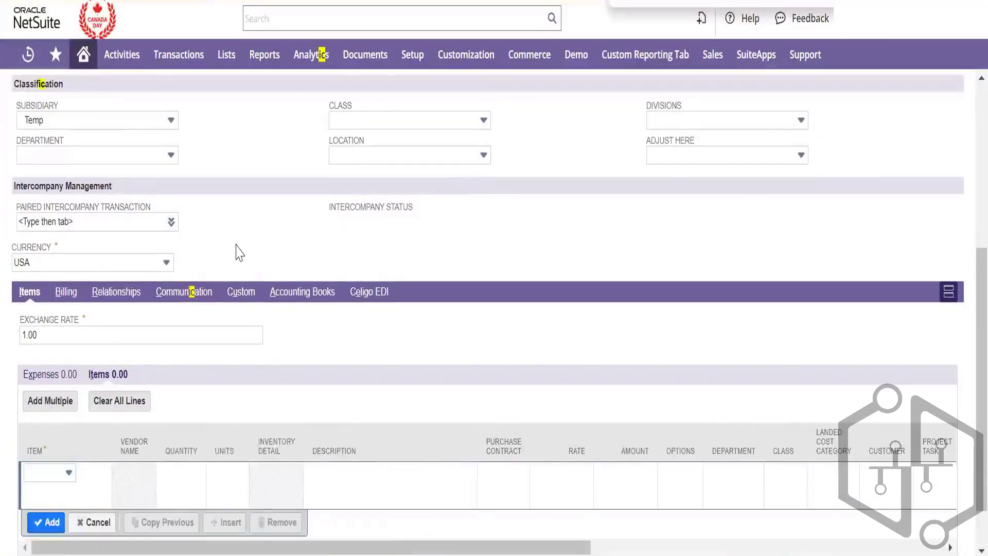
pyautogui.scroll(5, 240, 252)
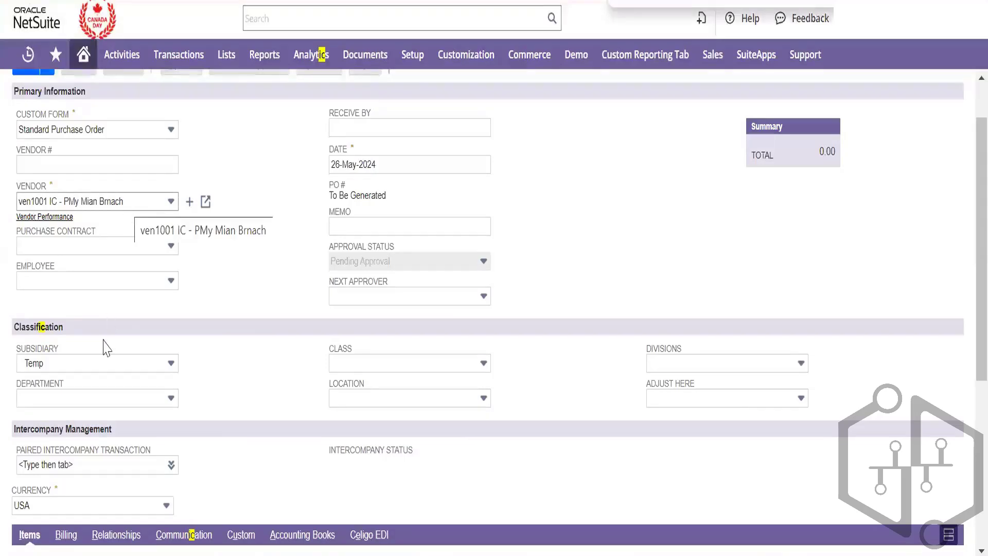
pyautogui.scroll(-1, 233, 391)
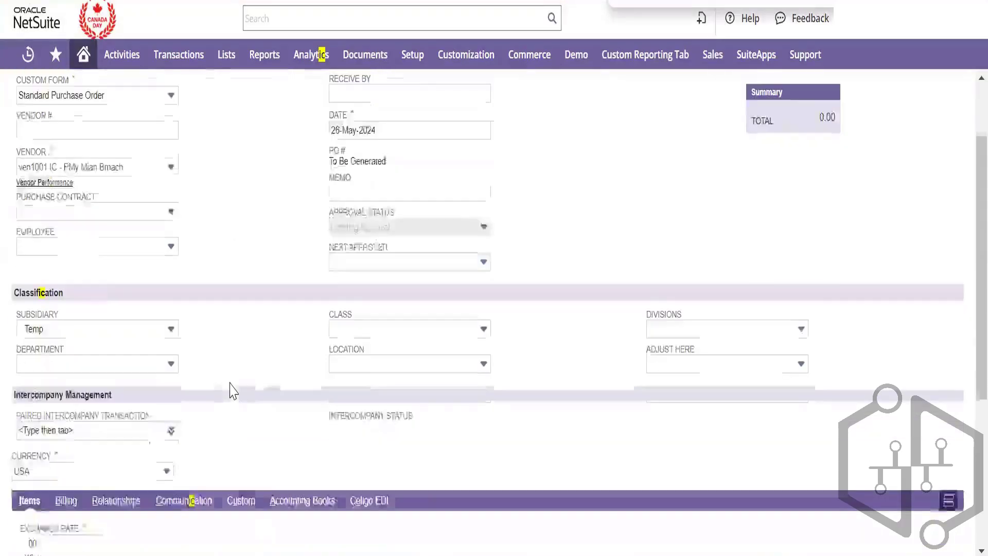
pyautogui.scroll(-3, 233, 392)
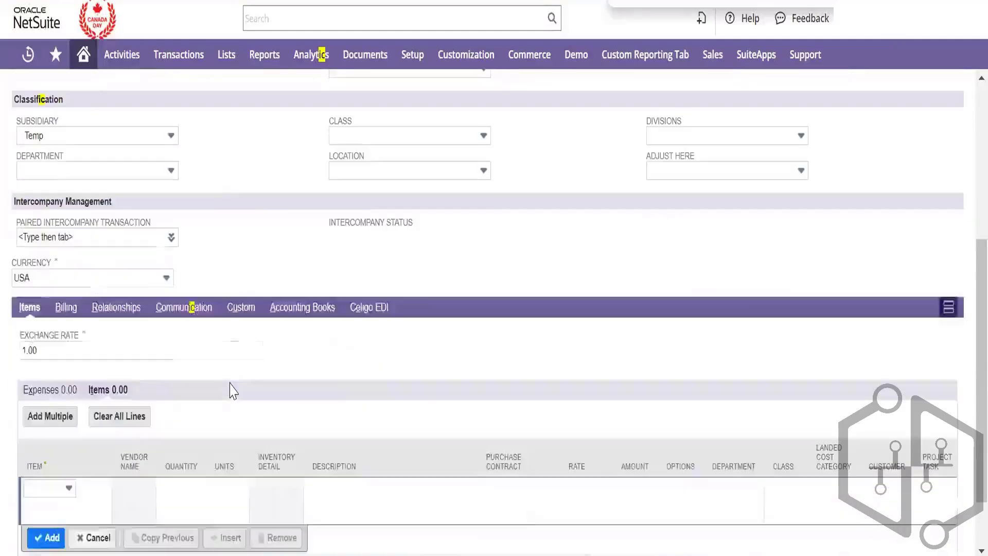
pyautogui.scroll(5, 231, 391)
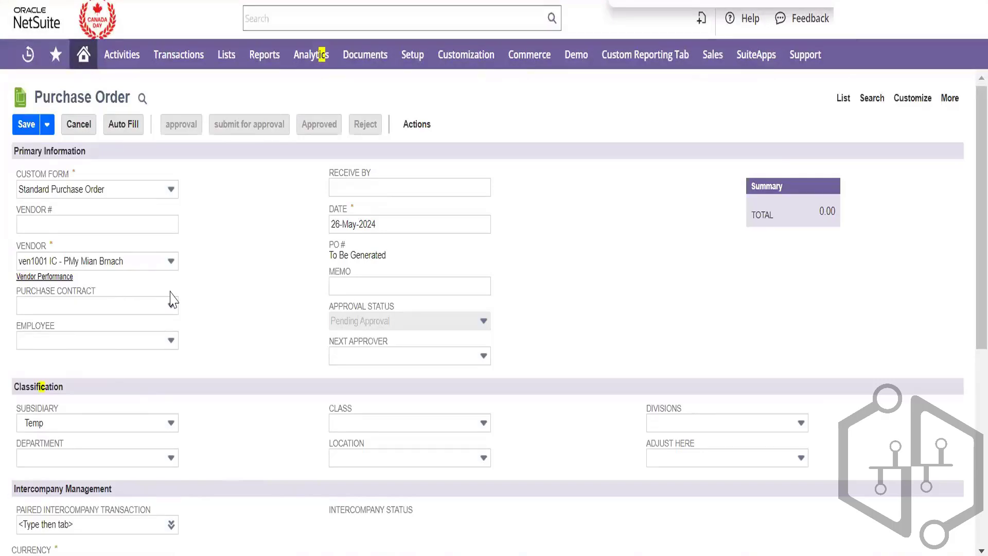
pyautogui.click(92, 424)
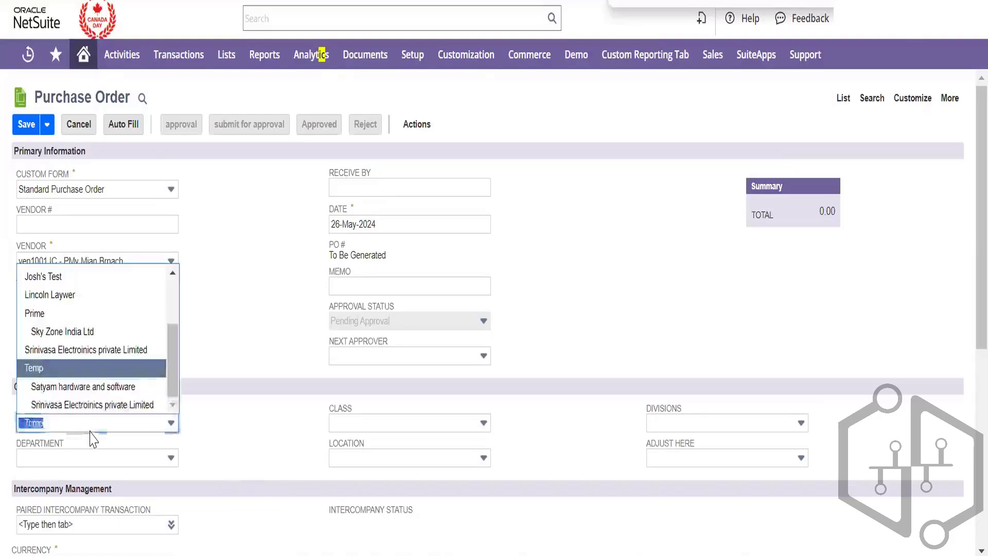
pyautogui.click(225, 440)
# Add an Intercompany Service item line with quantity 1 at 576.00
pyautogui.scroll(-2, 227, 442)
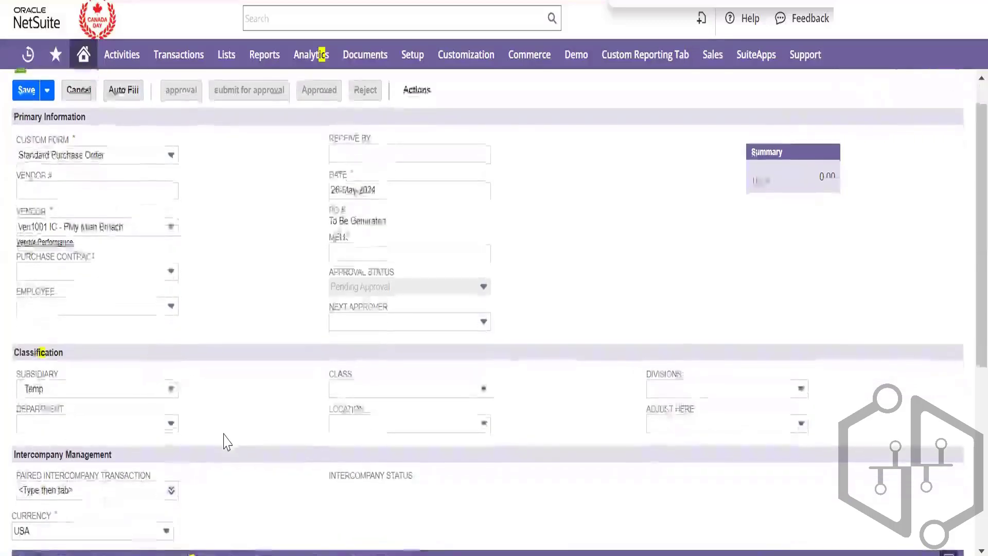
pyautogui.scroll(-7, 227, 441)
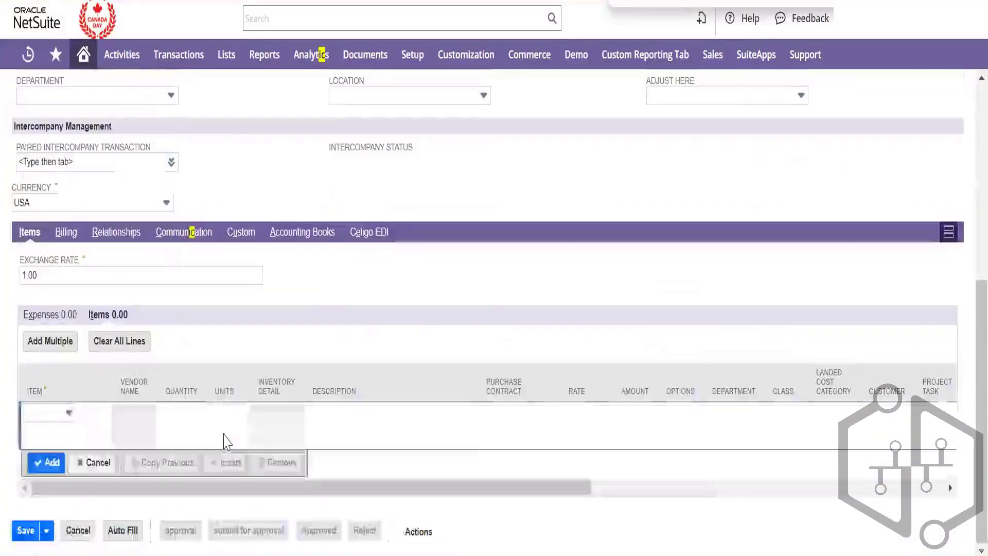
pyautogui.click(71, 417)
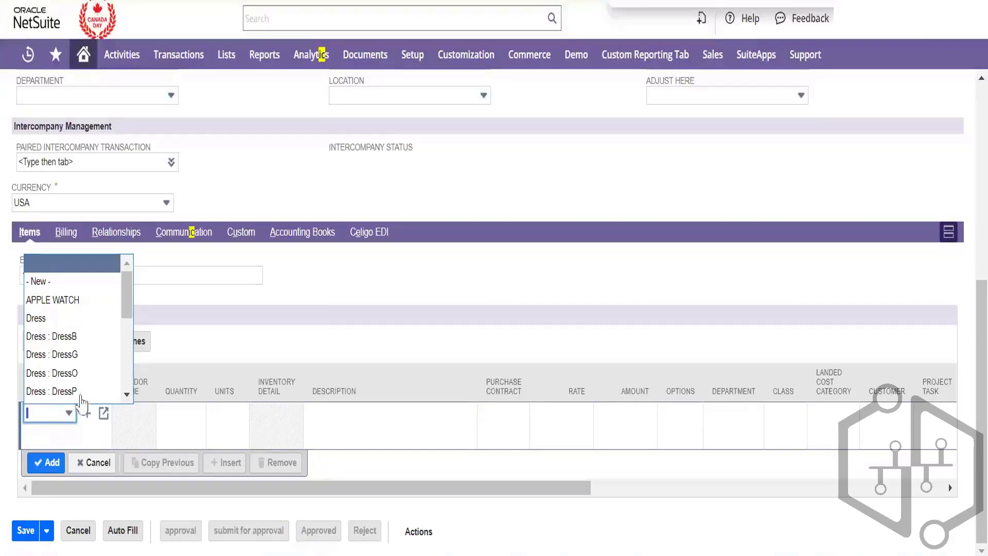
pyautogui.scroll(-2, 91, 381)
pyautogui.scroll(-1, 92, 390)
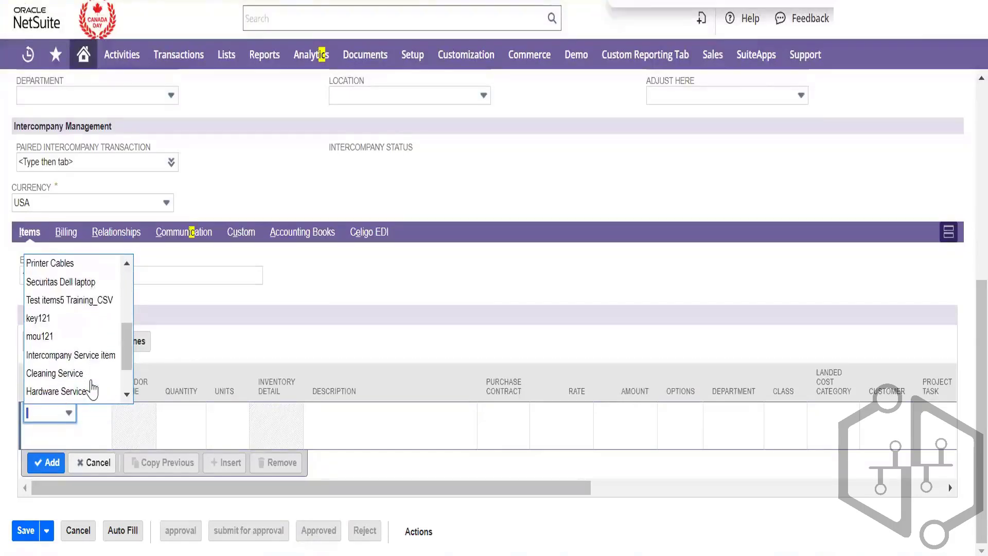
pyautogui.scroll(-1, 93, 390)
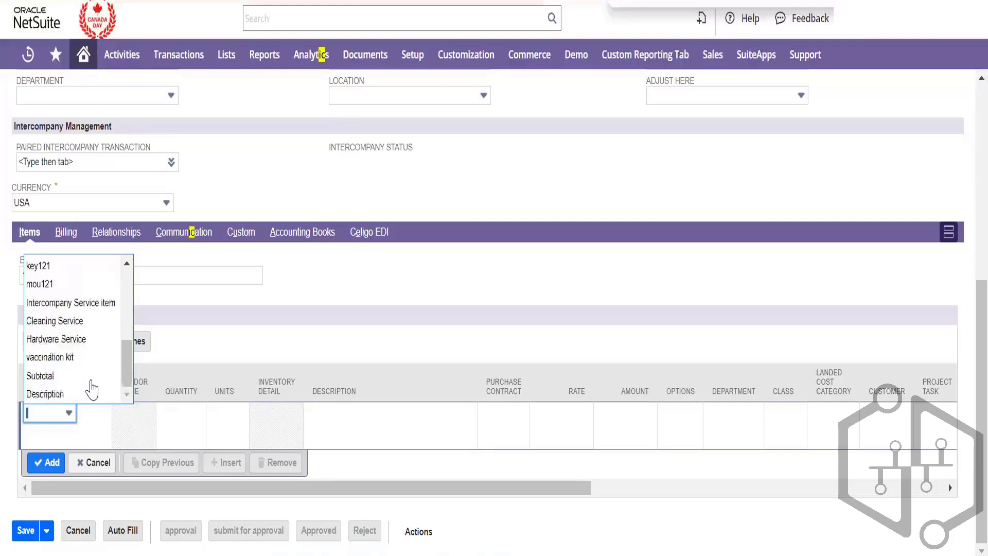
pyautogui.scroll(6, 92, 381)
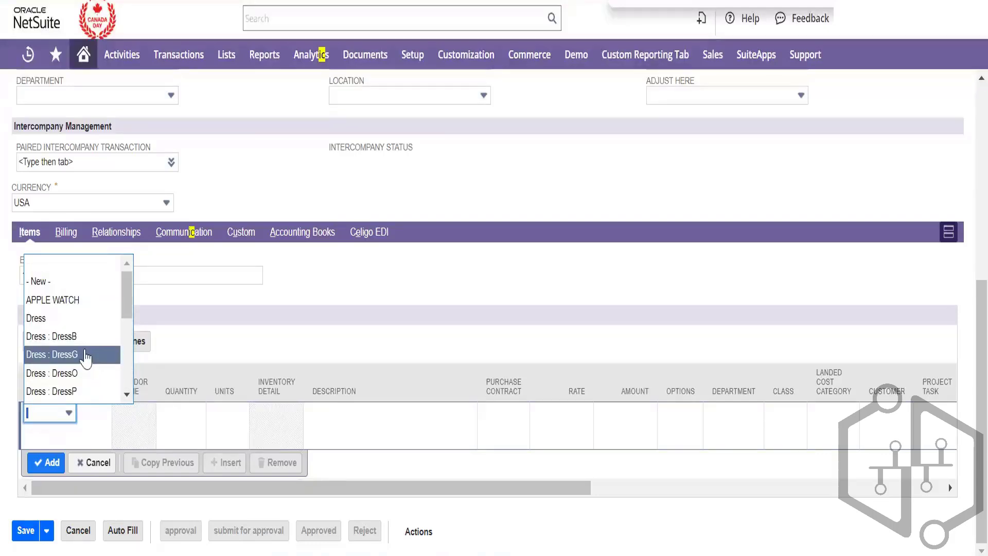
pyautogui.scroll(-2, 86, 366)
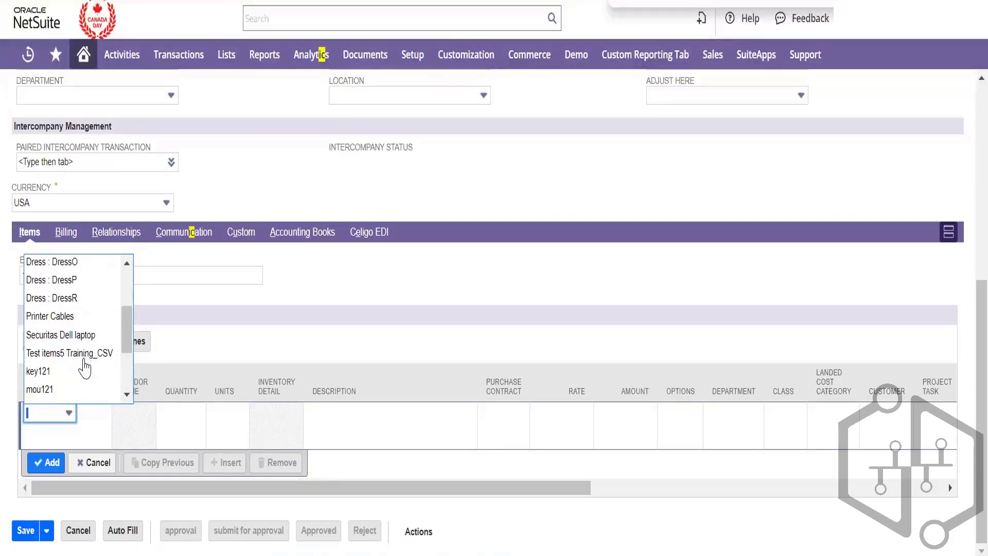
pyautogui.scroll(-1, 82, 367)
pyautogui.click(81, 364)
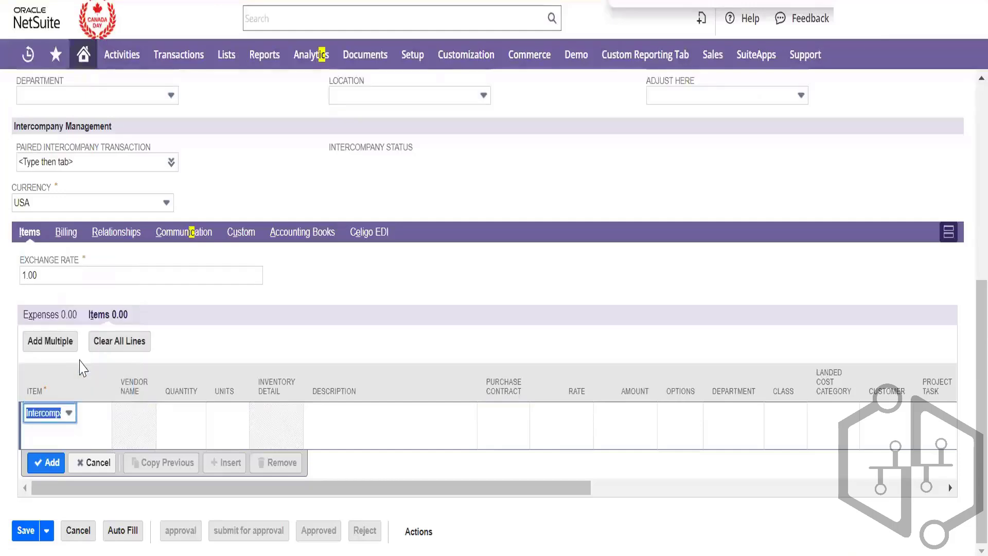
pyautogui.press('Tab')
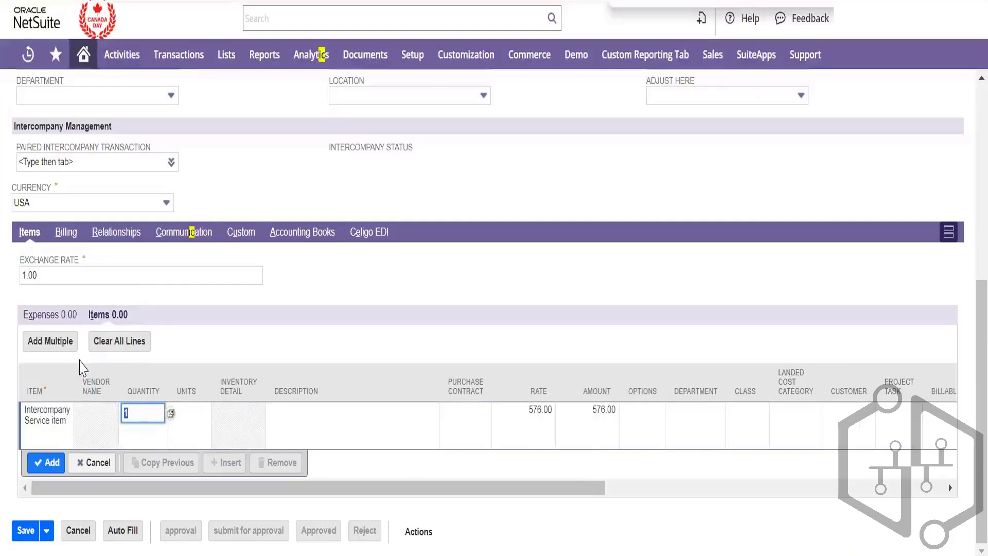
pyautogui.press('Tab')
pyautogui.press('Tab')
pyautogui.press('Tab')
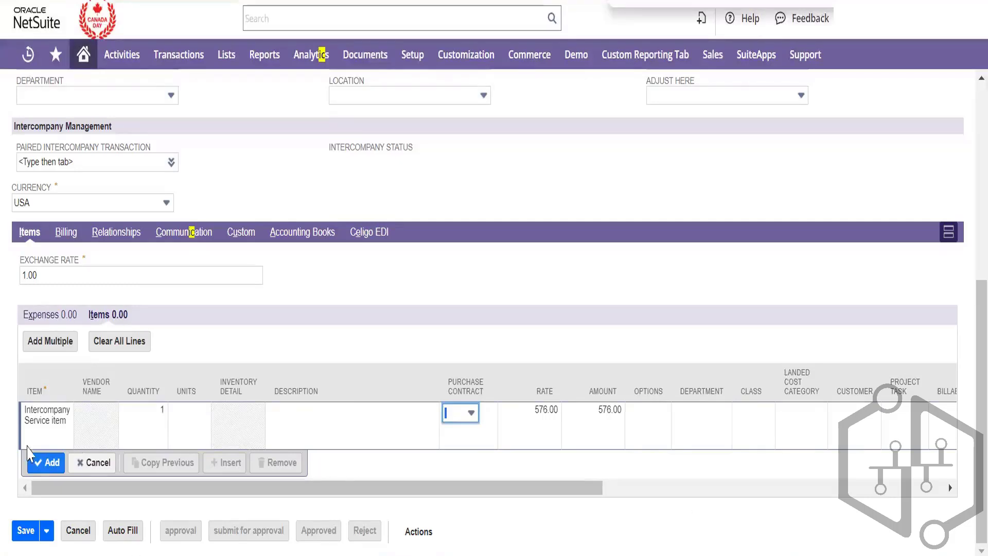
pyautogui.click(48, 463)
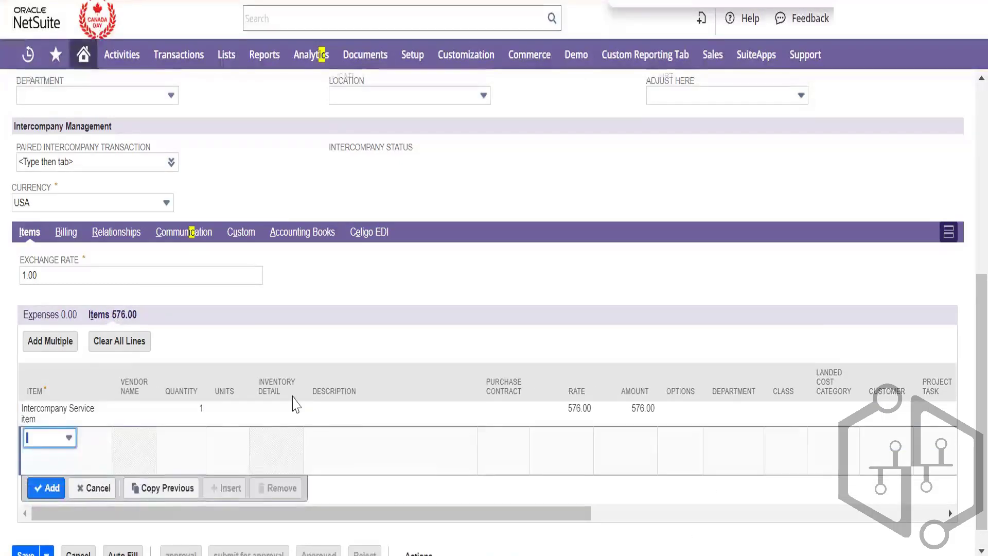
pyautogui.scroll(-1, 293, 404)
# After the missing-values warning, enter Rich Text 'Hello' and Multi Select 'whats app', then save
pyautogui.click(18, 537)
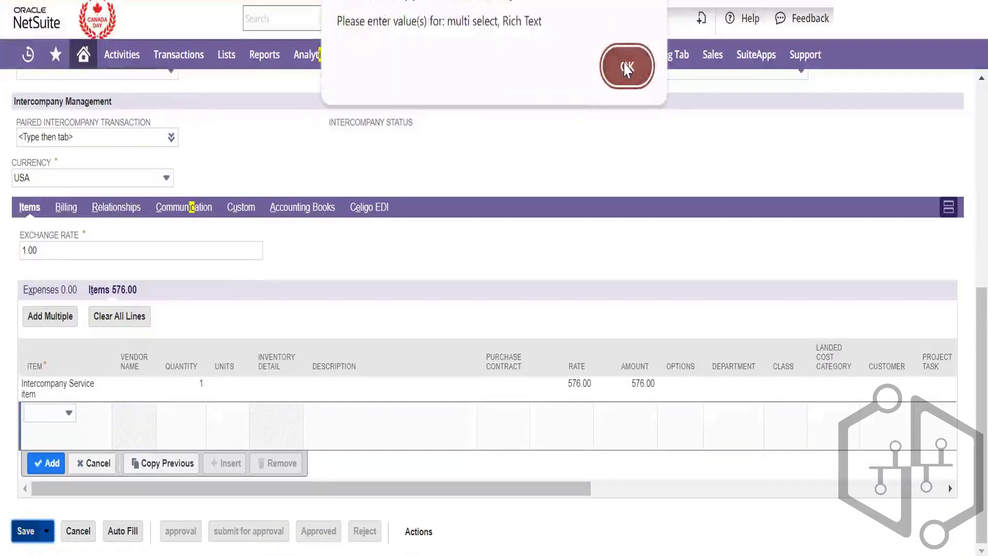
pyautogui.click(627, 67)
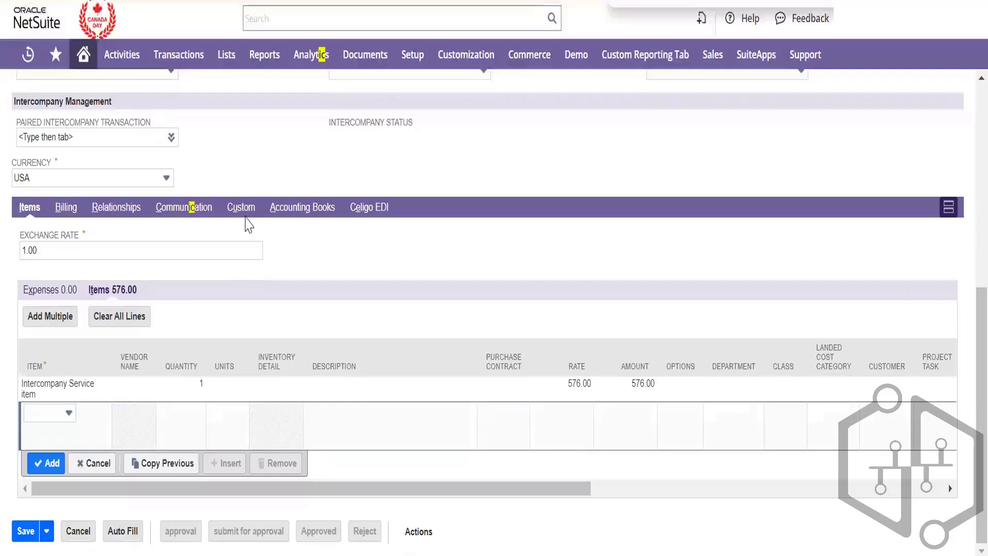
pyautogui.click(242, 213)
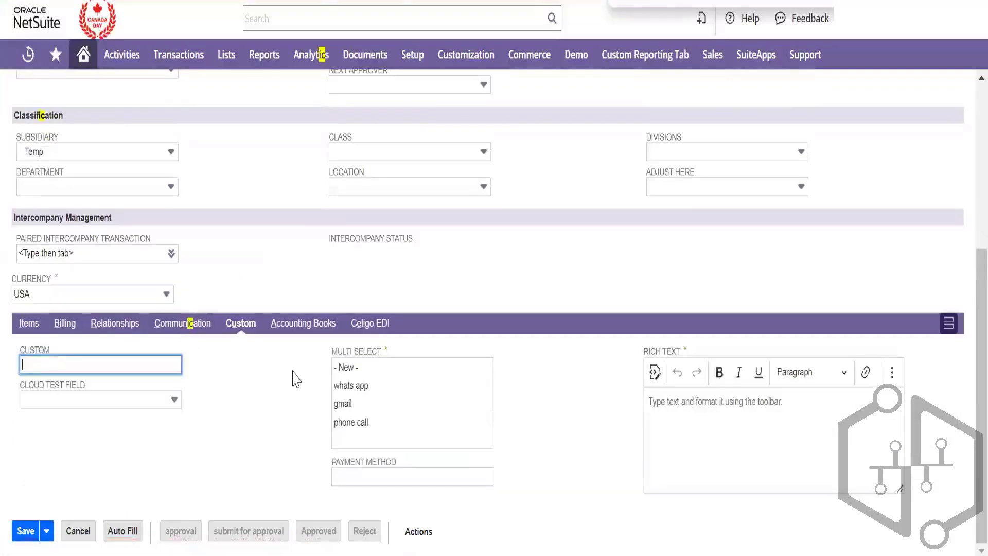
pyautogui.click(837, 429)
pyautogui.write('Hello')
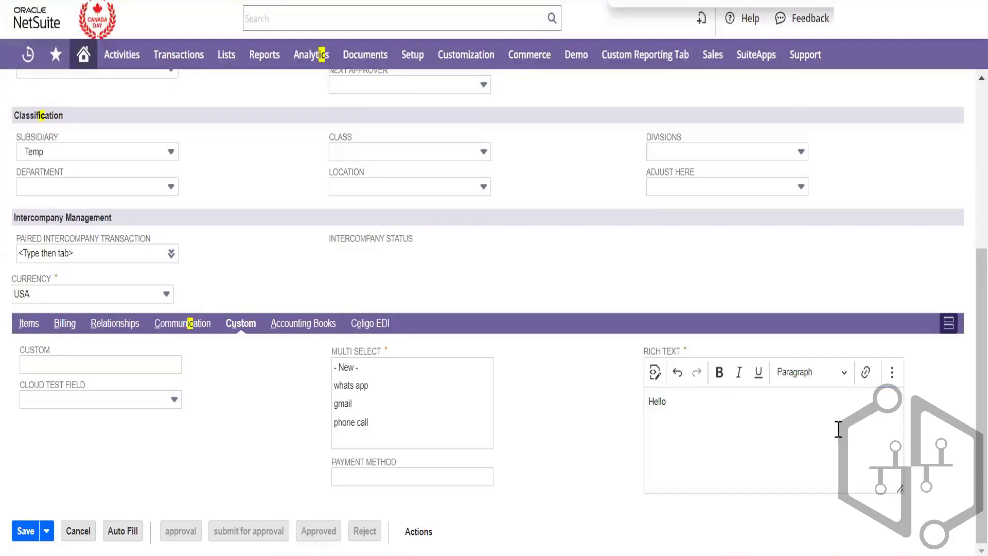
pyautogui.click(383, 389)
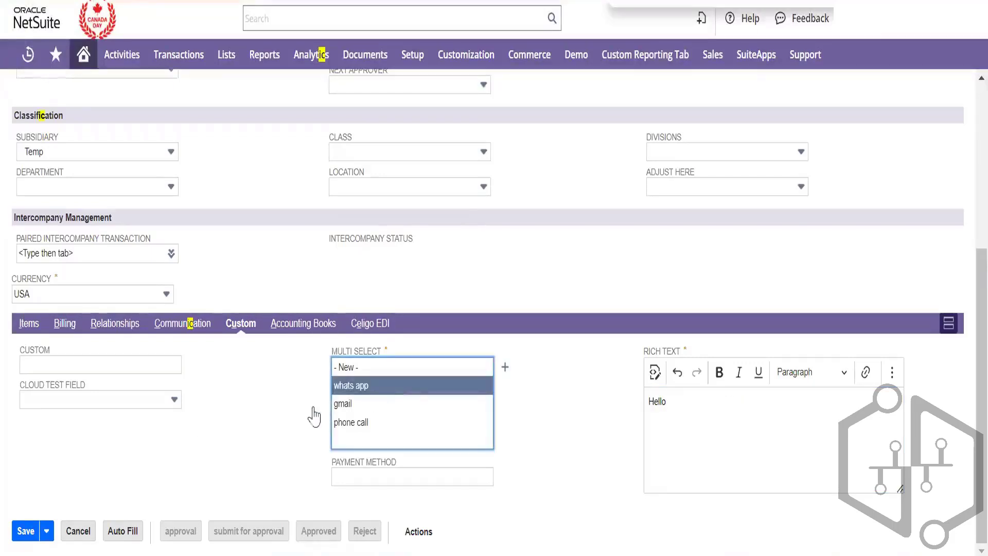
pyautogui.click(18, 532)
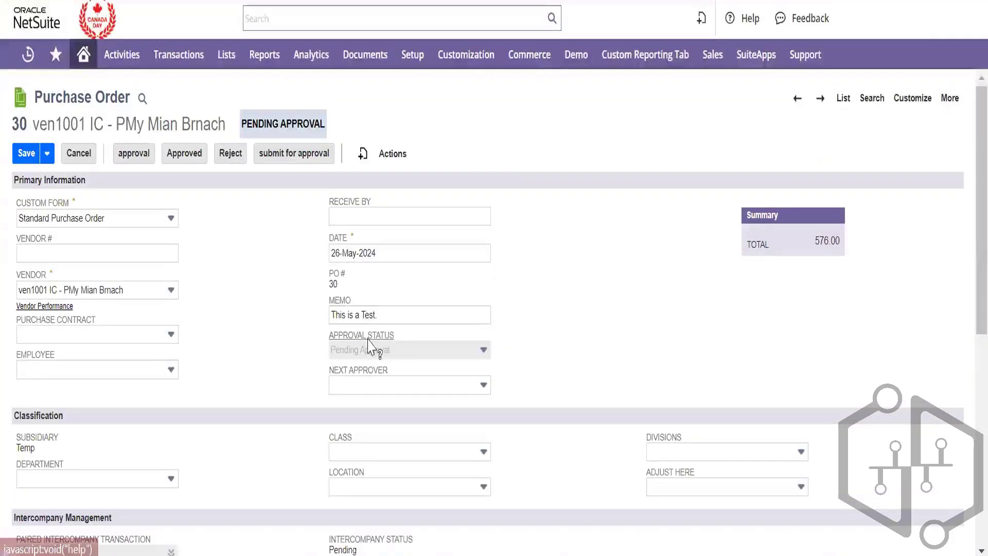
# Approve purchase order 30
pyautogui.click(186, 157)
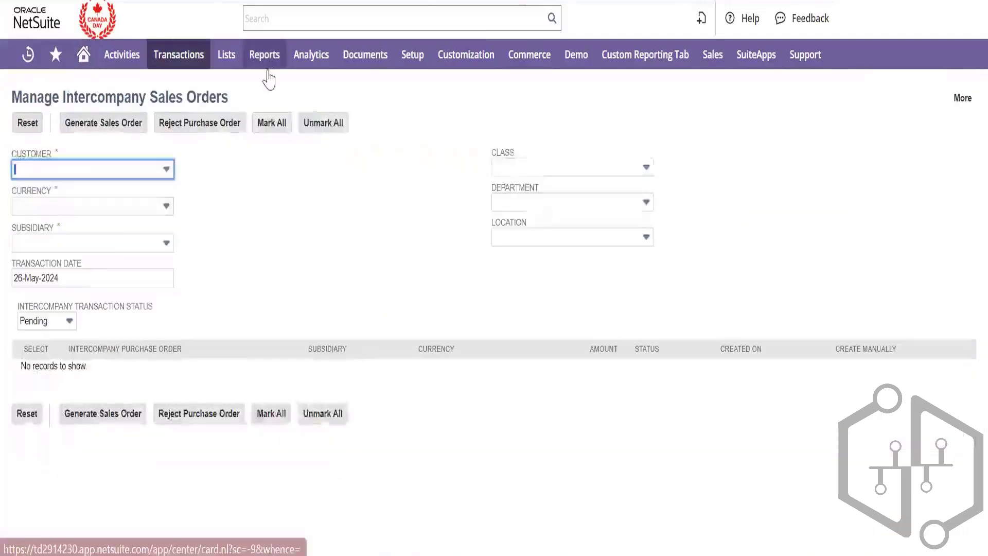
# Filter by customer ven1002 IC - Temp with currency USA and review Purchase Order 30's Temp subsidiary
pyautogui.click(154, 170)
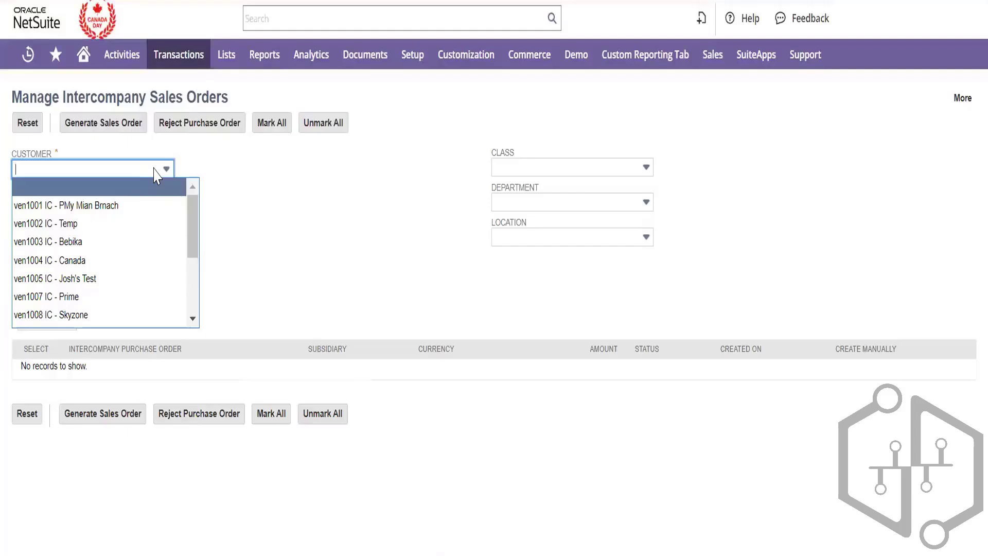
pyautogui.click(153, 227)
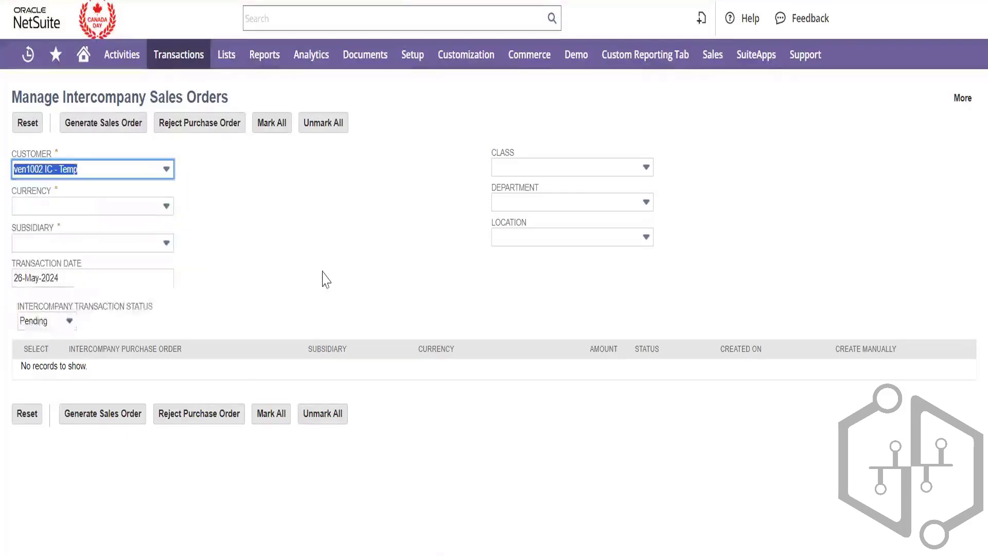
pyautogui.click(150, 209)
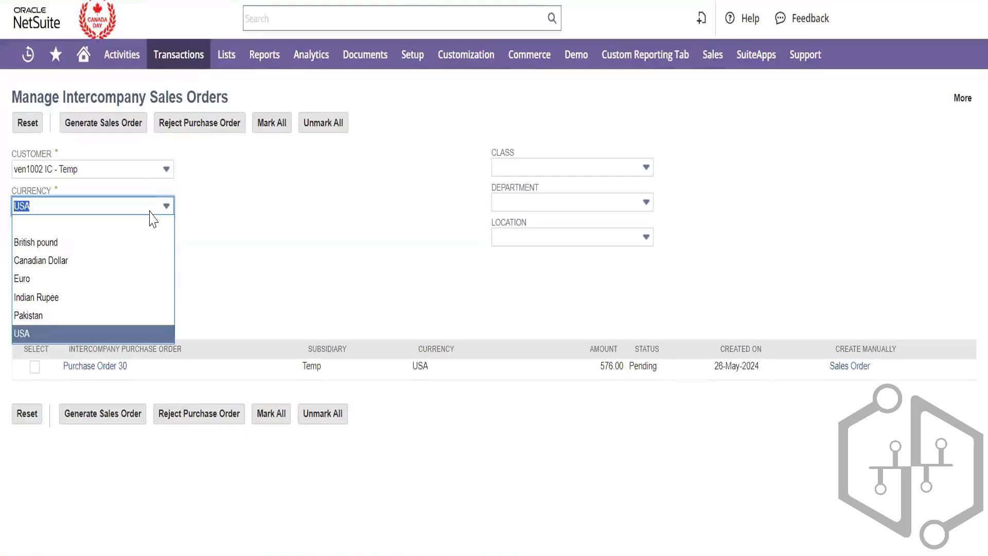
pyautogui.click(311, 273)
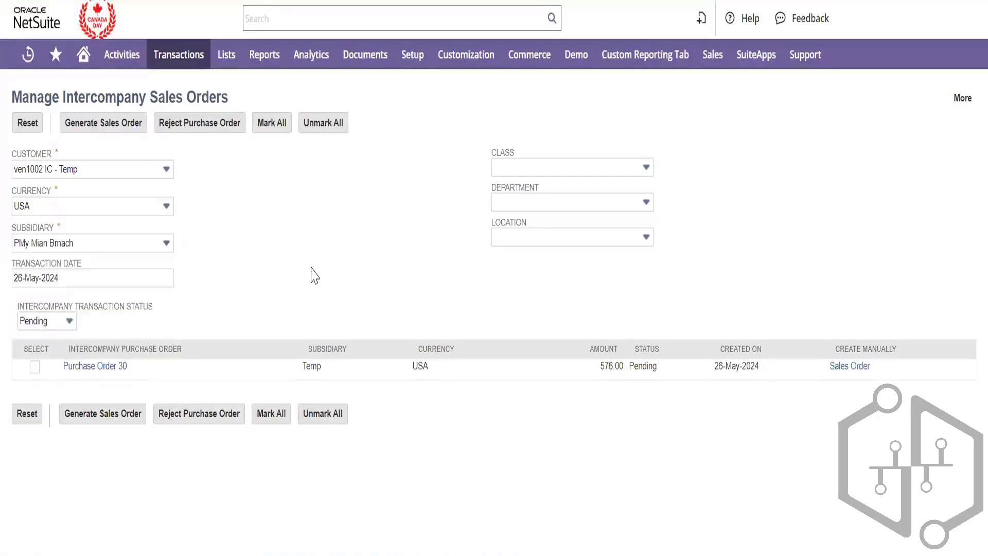
pyautogui.doubleClick(309, 365)
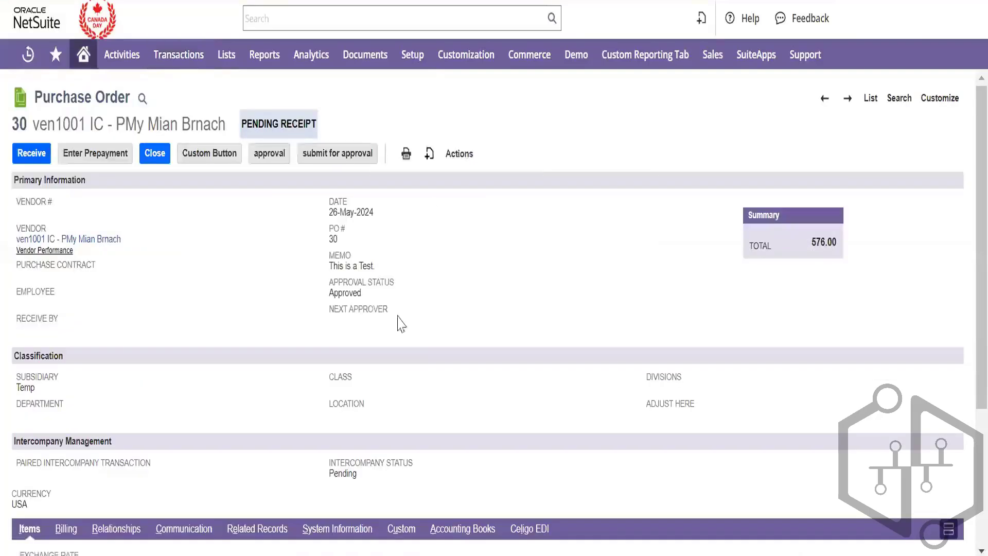
# Scroll Purchase Order 30's record and Items sublist to inspect the 576.00 rate
pyautogui.scroll(-3, 262, 296)
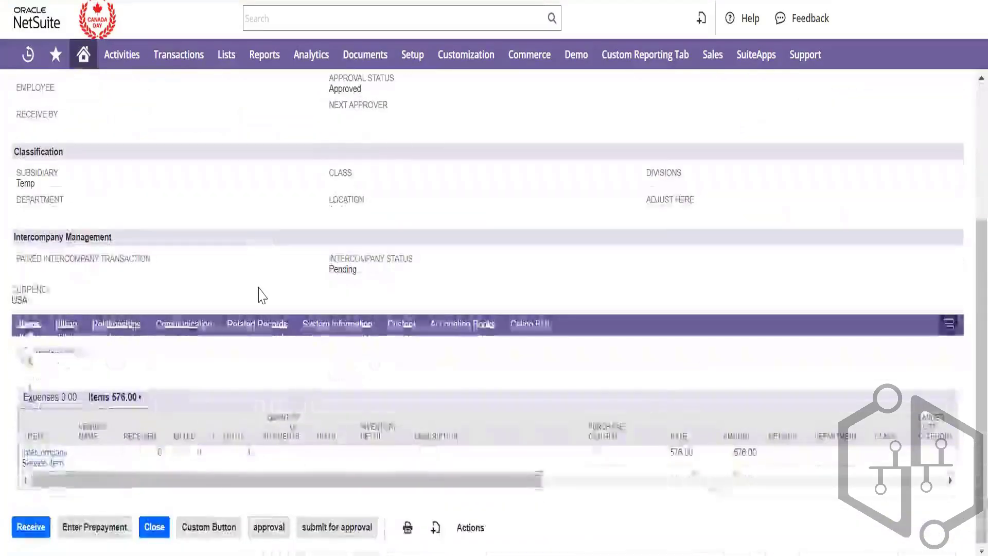
pyautogui.moveTo(218, 484); pyautogui.dragTo(334, 484)
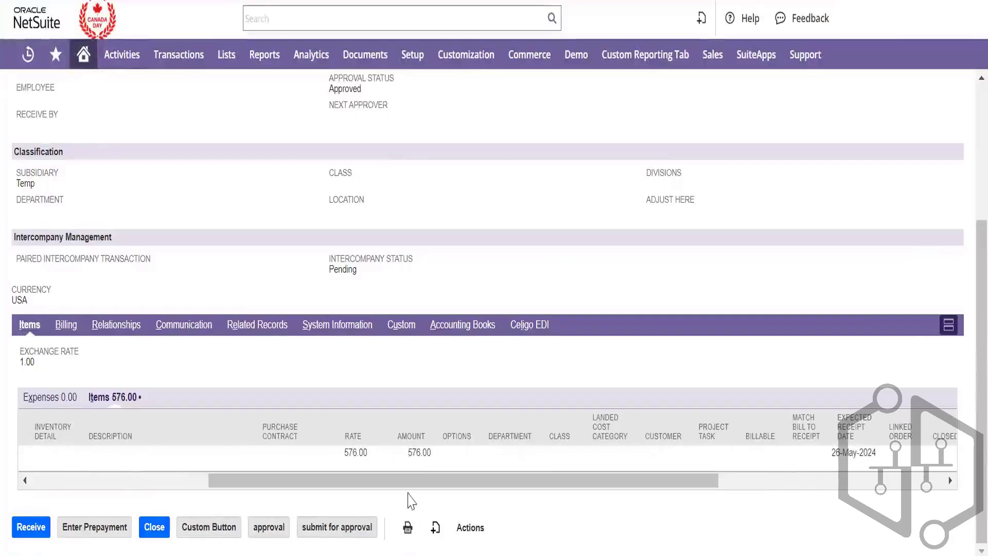
pyautogui.click(363, 453)
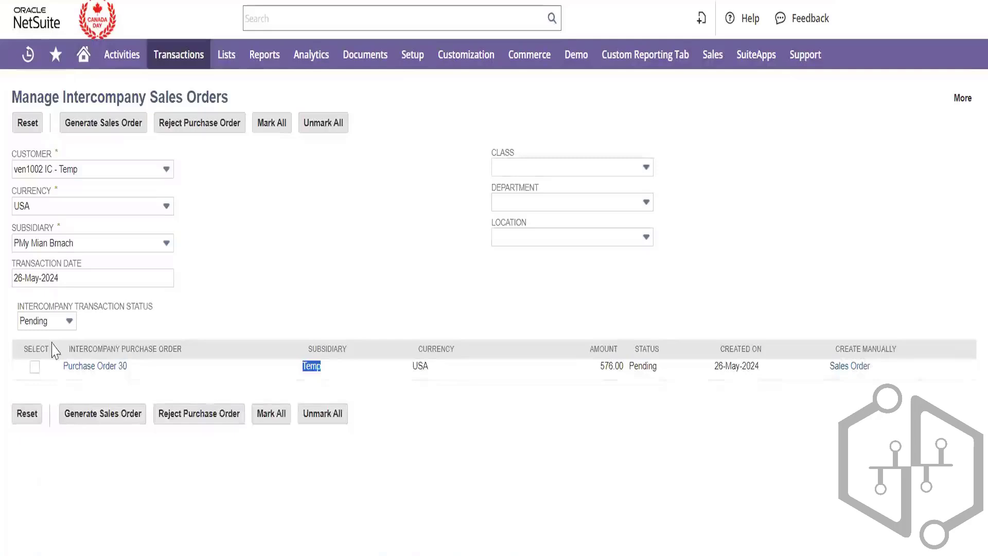
# Tick Purchase Order 30, switch customer to ven1003 IC - Bebika, then back to ven1002 IC - Temp
pyautogui.click(35, 366)
pyautogui.click(258, 236)
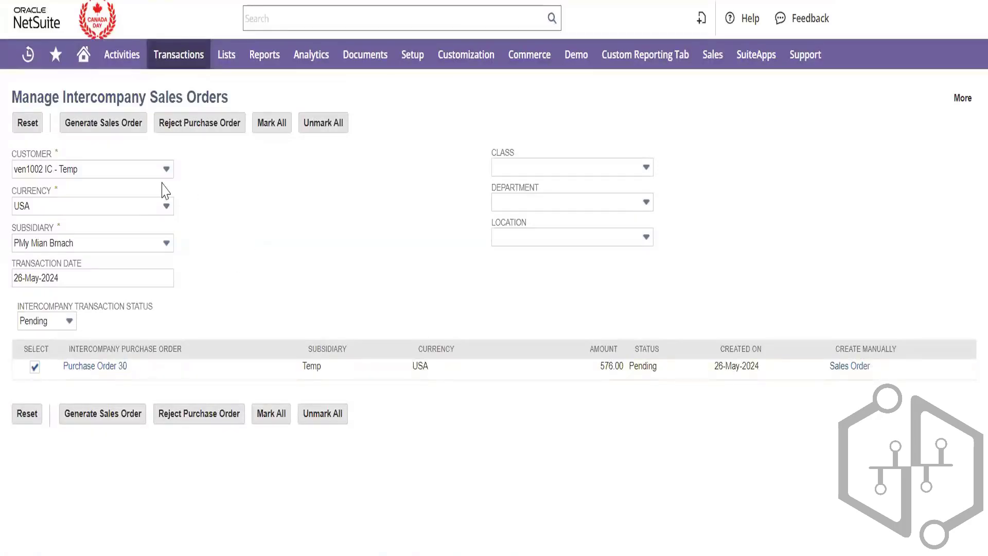
pyautogui.click(158, 176)
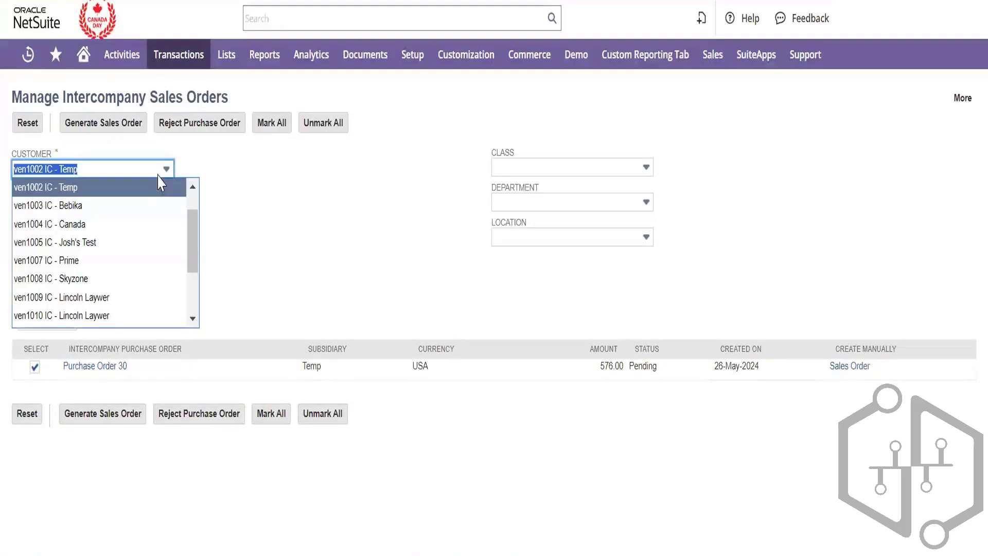
pyautogui.click(132, 207)
pyautogui.click(563, 86)
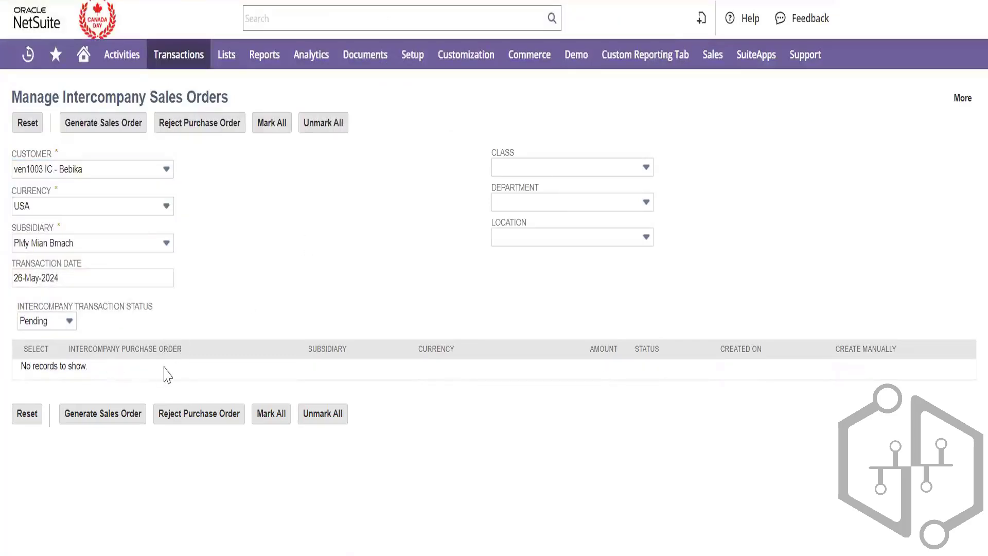
pyautogui.click(165, 174)
pyautogui.click(192, 189)
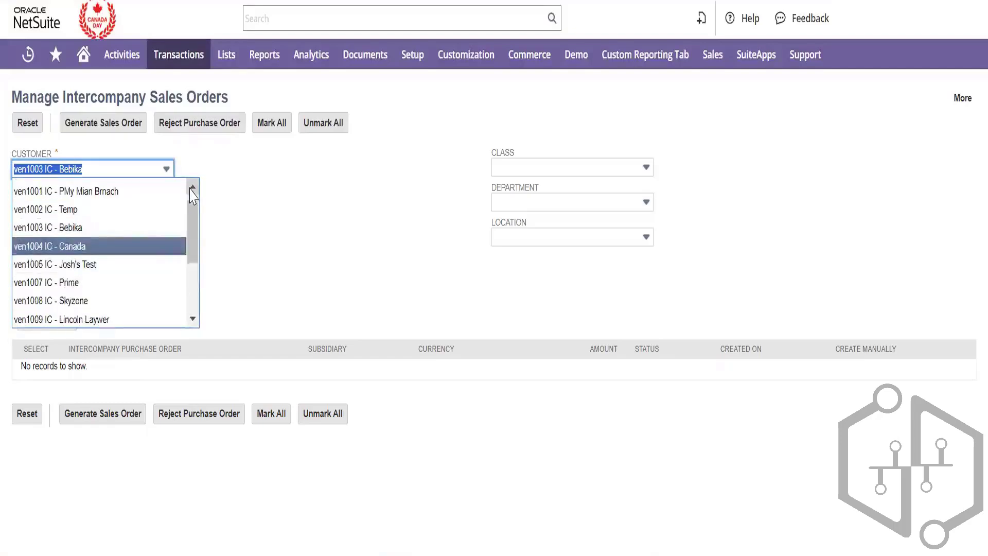
pyautogui.click(149, 209)
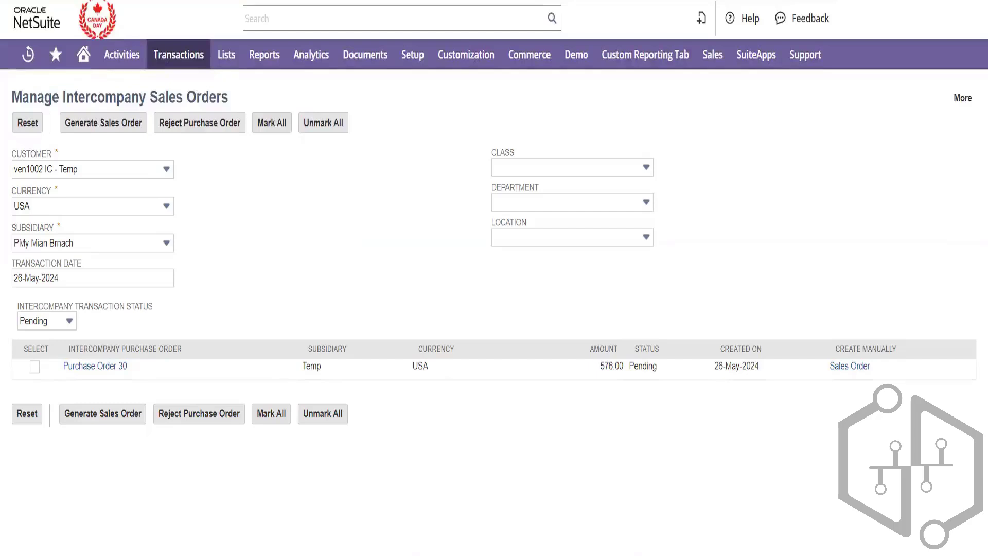
# Change the currency filter to British pound, which shows no records, then back to USA
pyautogui.click(159, 213)
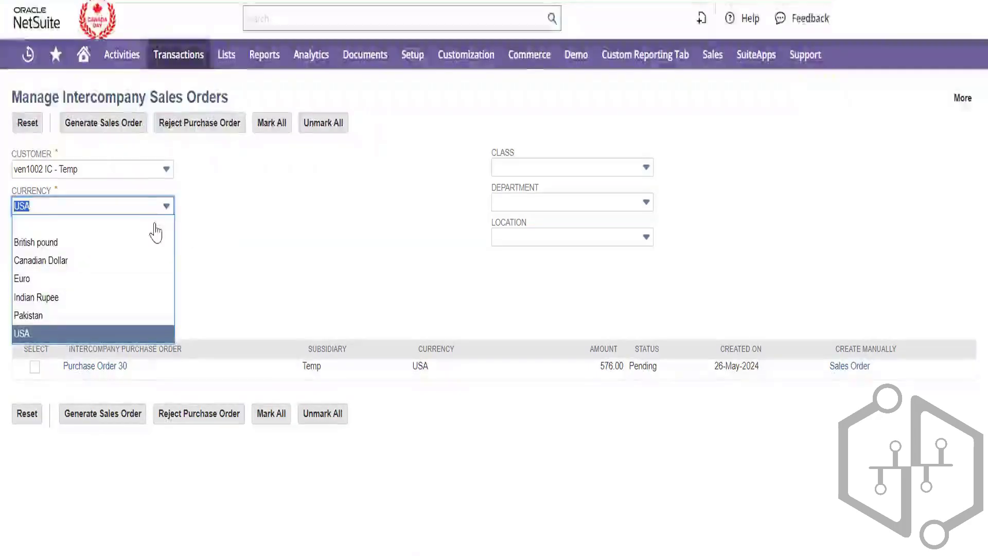
pyautogui.click(145, 242)
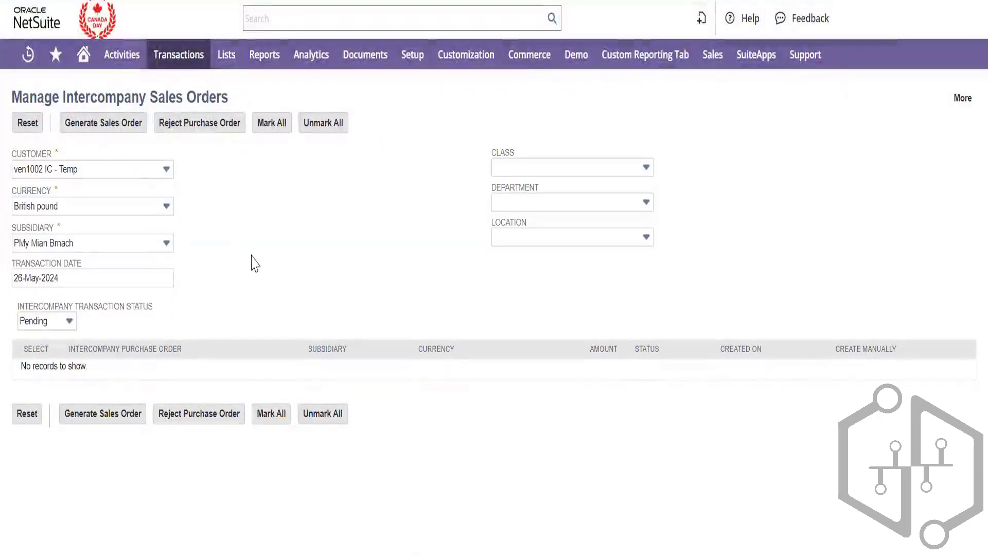
pyautogui.click(169, 212)
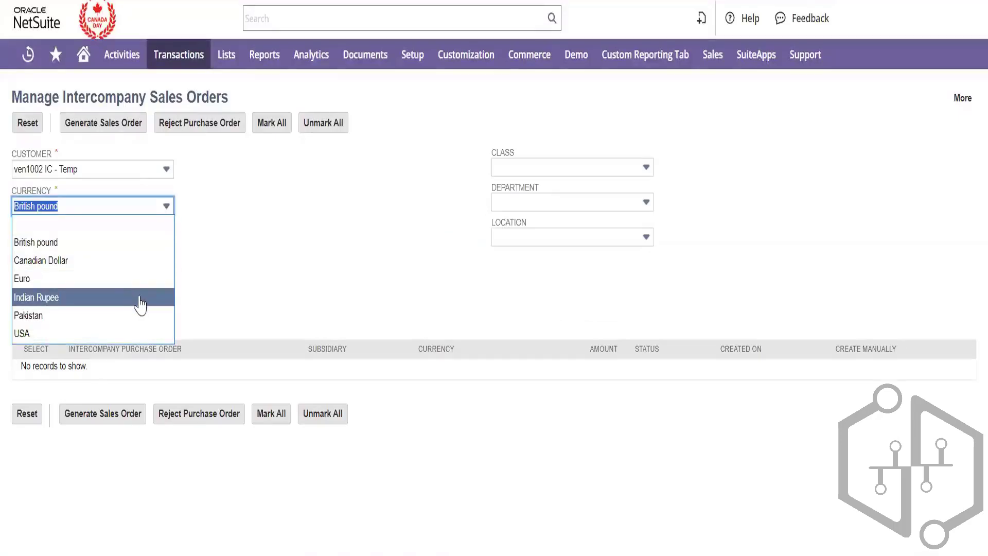
pyautogui.click(123, 334)
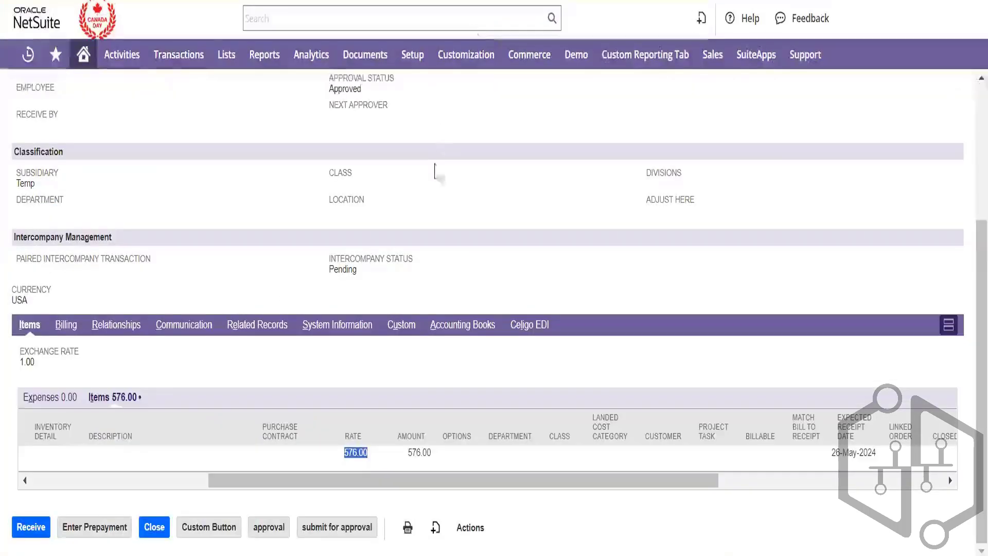
# Deselect the 576.00 rate and highlight the order's USA currency value
pyautogui.click(434, 166)
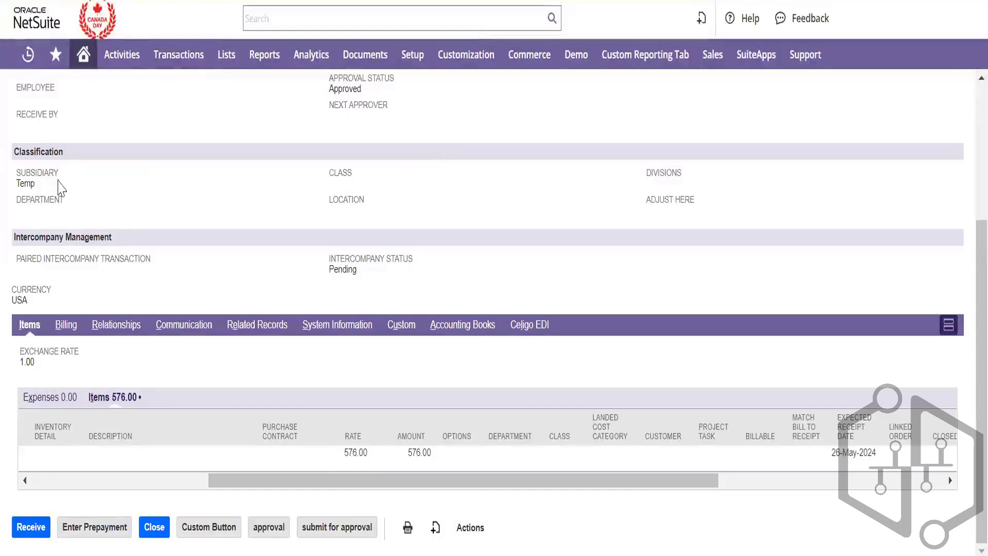
pyautogui.doubleClick(16, 299)
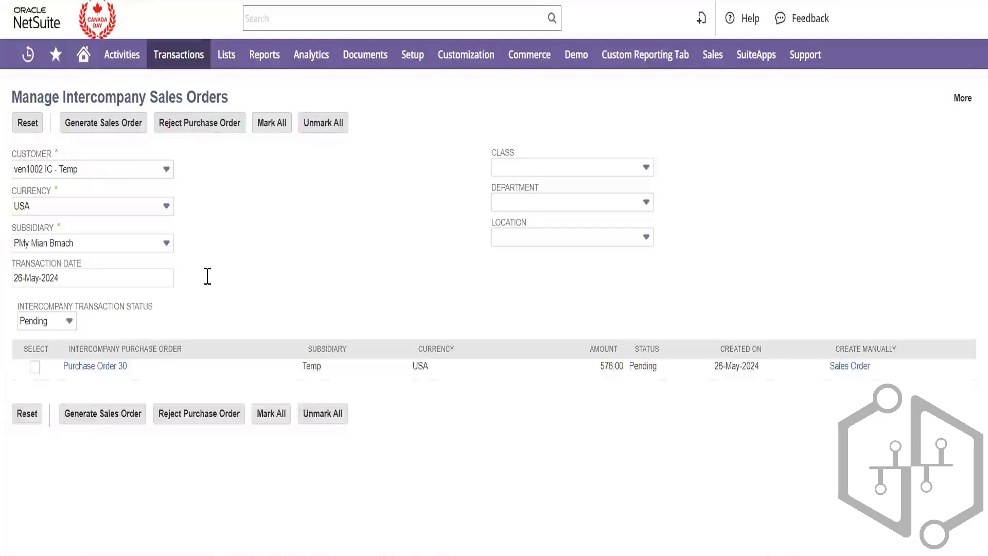
# Tick Purchase Order 30, keep the status filter at Pending, and generate its intercompany sales order
pyautogui.click(35, 368)
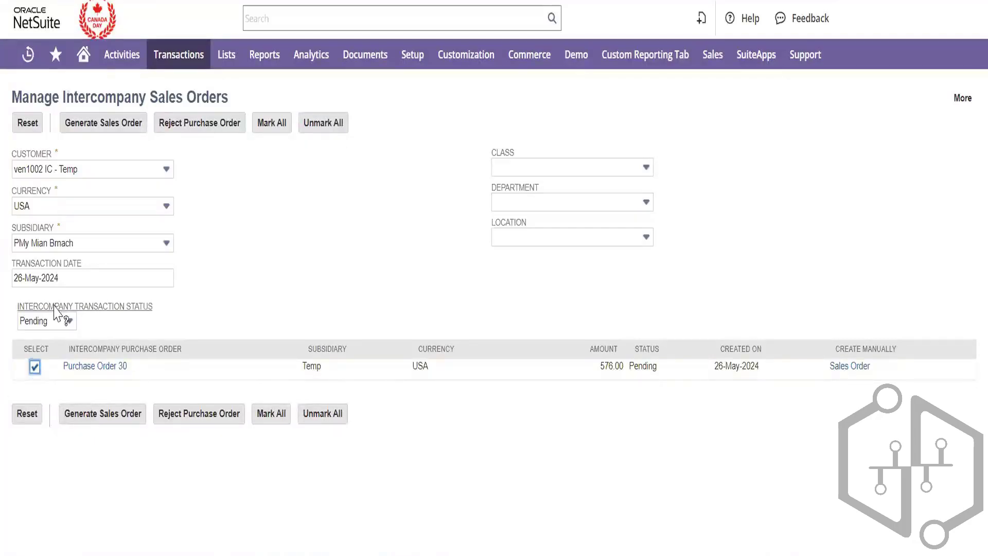
pyautogui.click(57, 324)
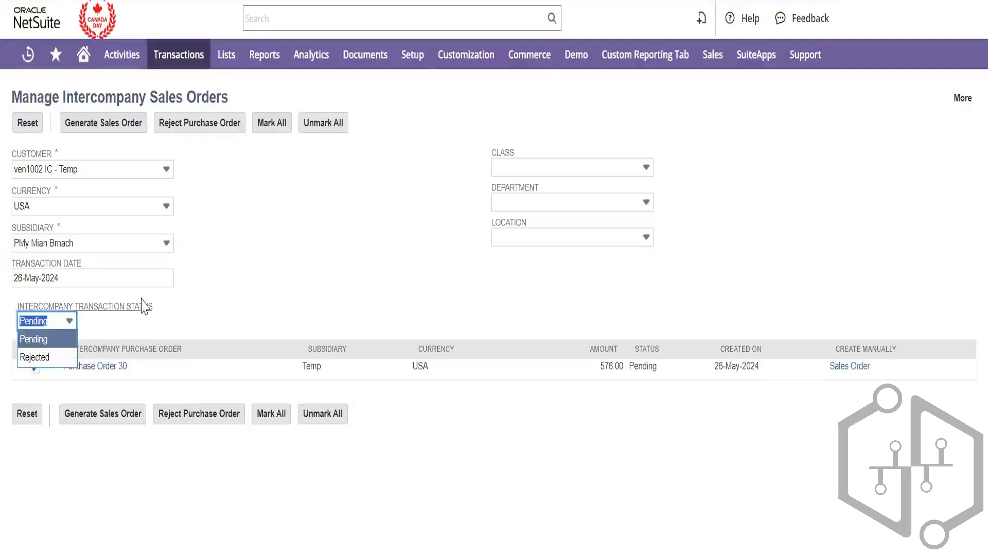
pyautogui.click(222, 305)
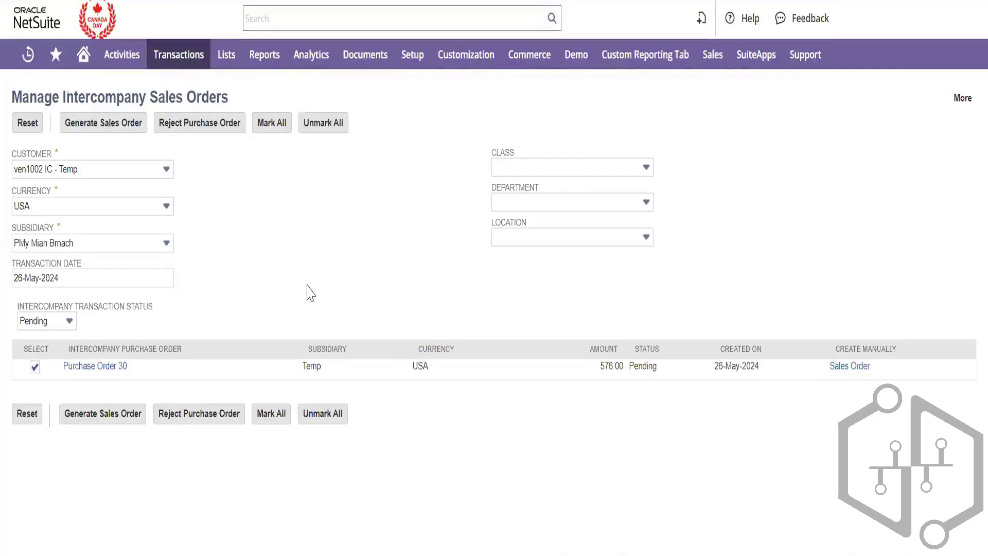
pyautogui.click(118, 414)
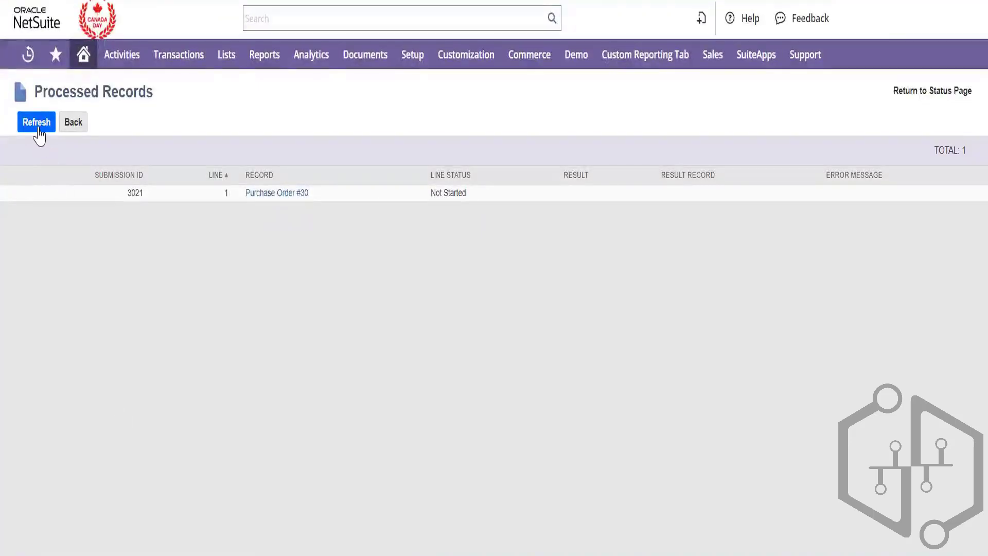
# Refresh submission 3021 until it completes with Failure from a user defined workflow lock
pyautogui.click(38, 129)
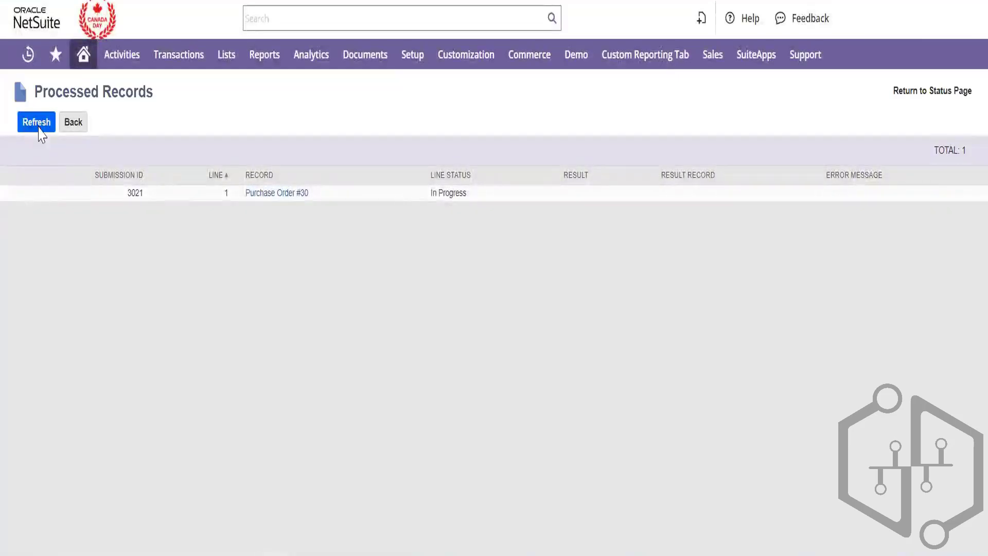
pyautogui.click(39, 128)
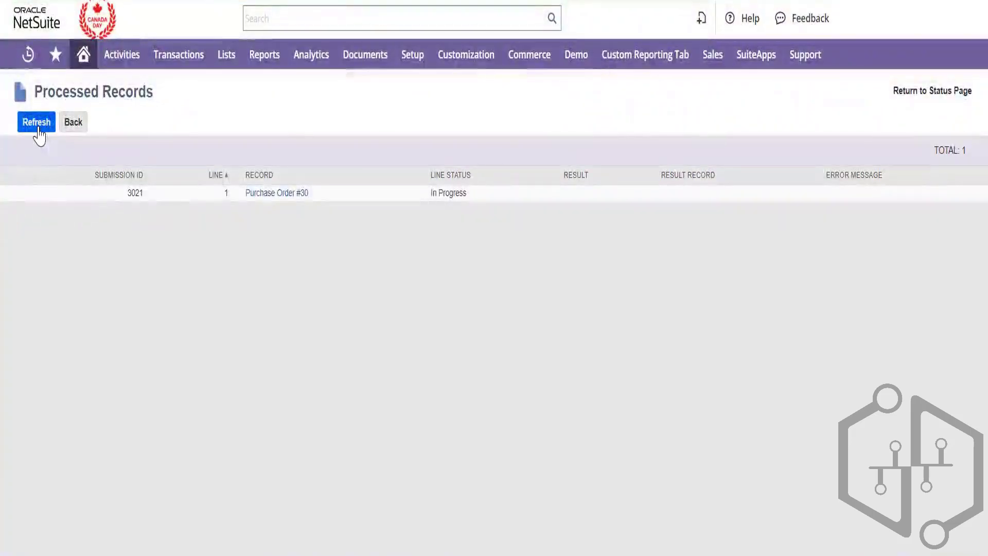
pyautogui.click(39, 128)
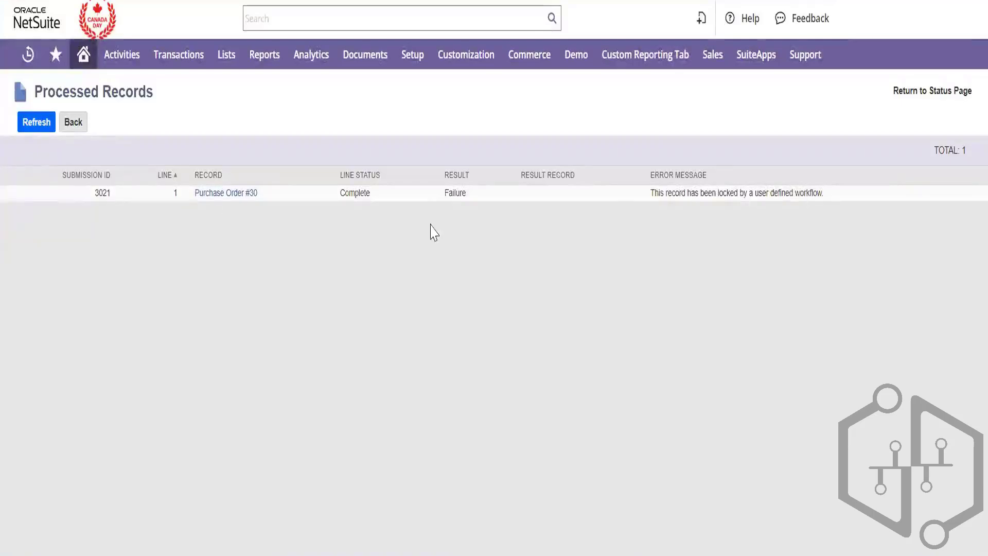
# Select the workflow lock error message and open the Workflows list in a new tab
pyautogui.tripleClick(733, 194)
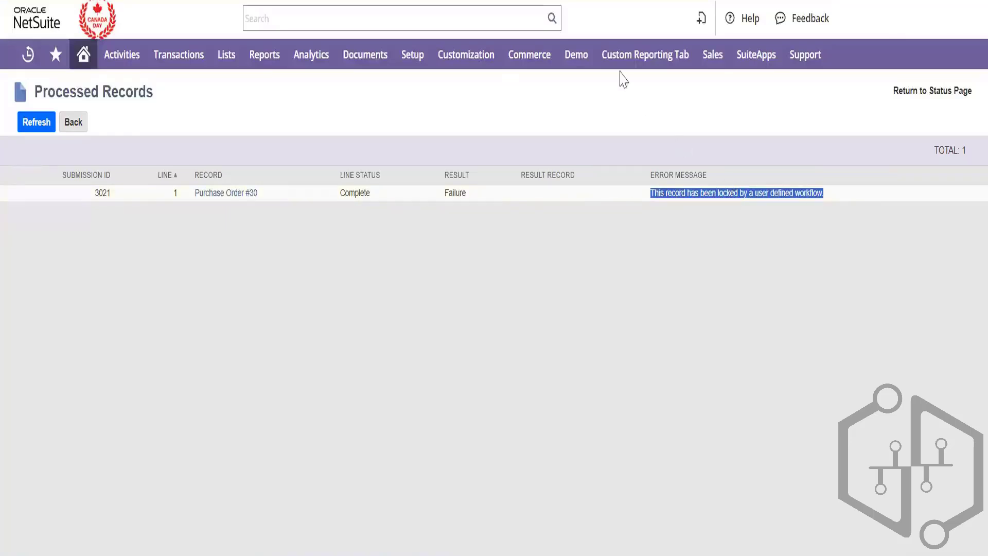
pyautogui.moveTo(466, 55)
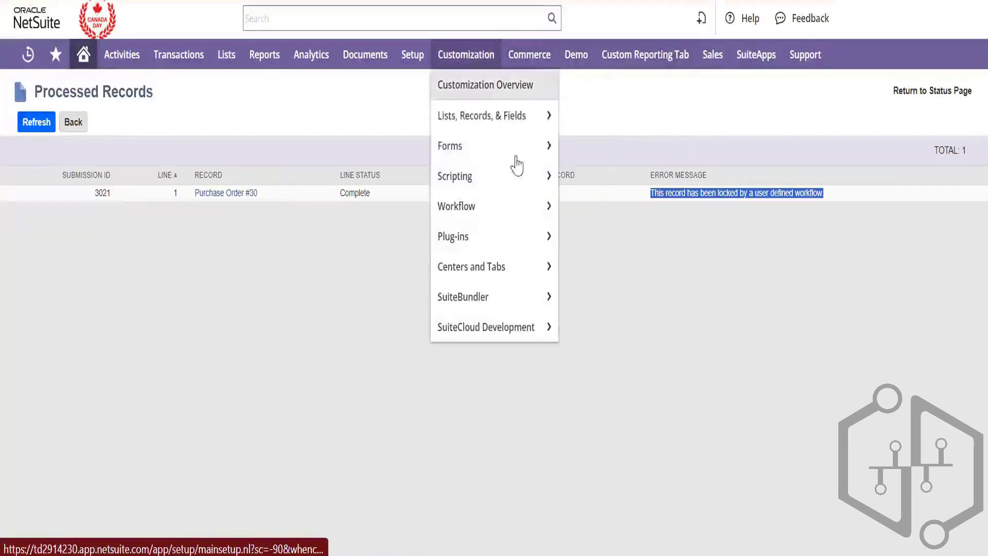
pyautogui.moveTo(552, 203)
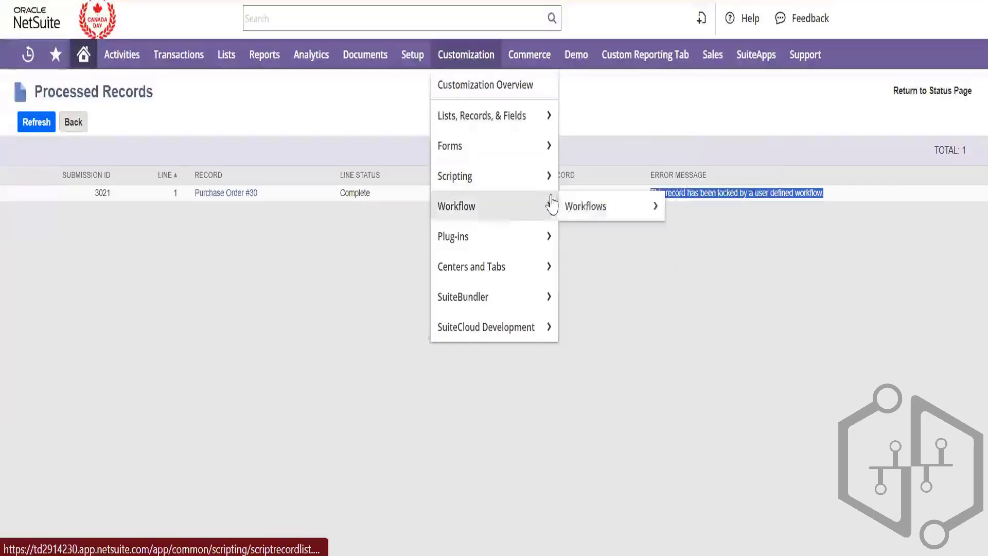
pyautogui.rightClick(579, 206)
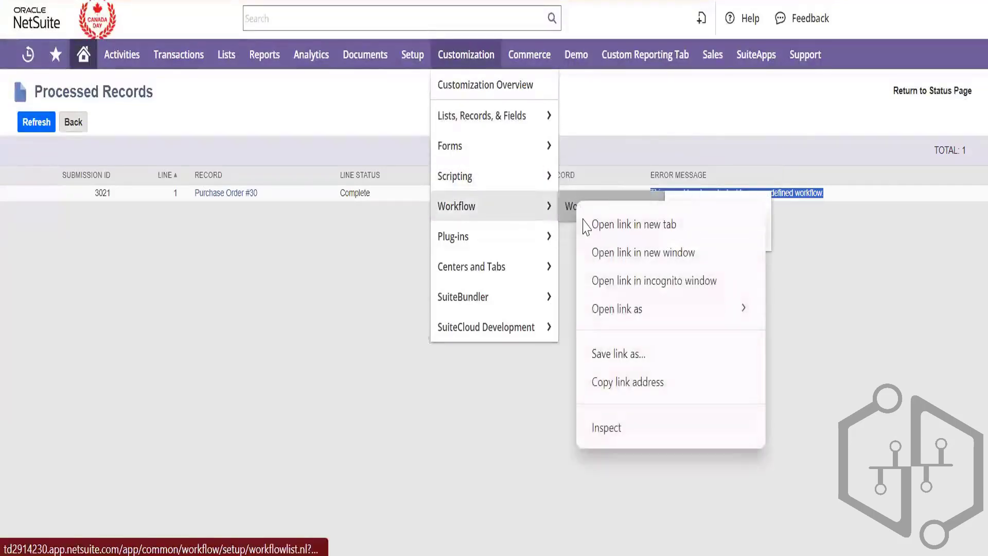
pyautogui.click(587, 223)
pyautogui.moveTo(618, 55)
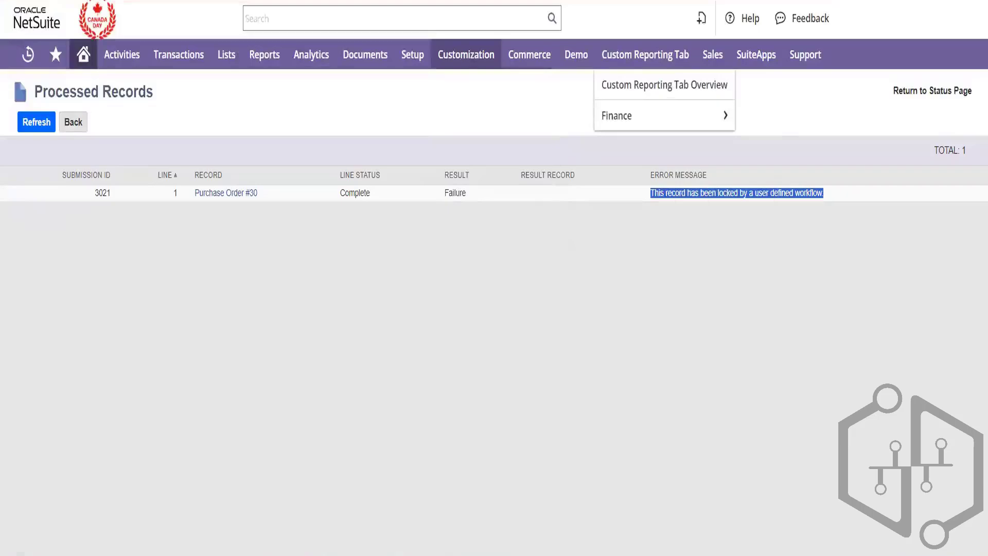
pyautogui.hotkey('ctrl', 'Tab')
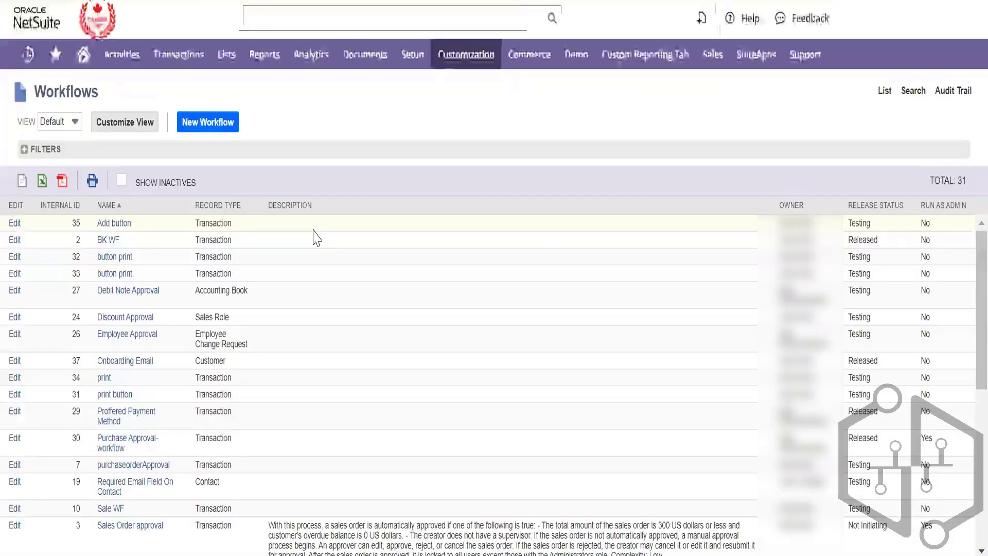
# Search the Workflows list for intercompany entries and scroll through the results
pyautogui.write('ic')
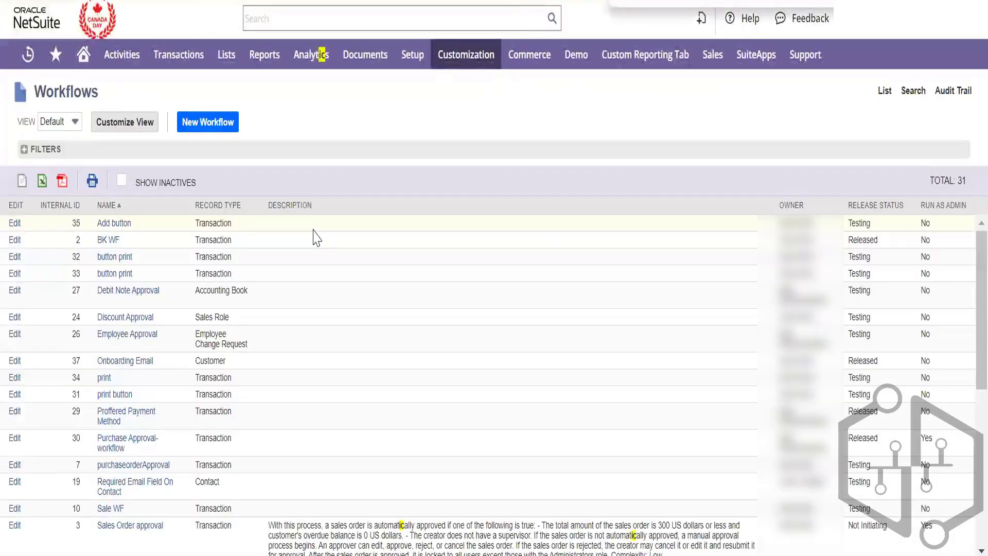
pyautogui.press('BackSpace')
pyautogui.write('nterc')
pyautogui.press('BackSpace')
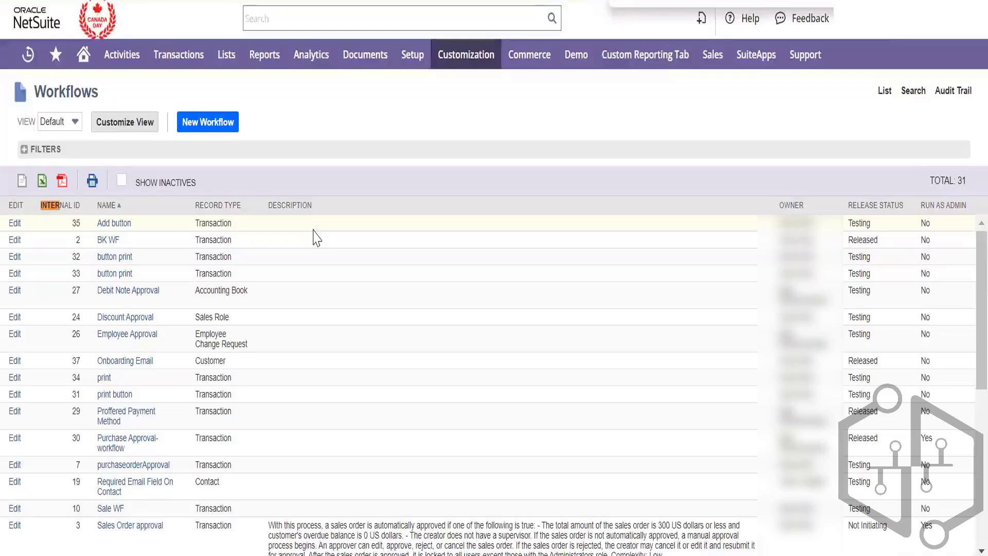
pyautogui.press('BackSpace')
pyautogui.press('BackSpace')
pyautogui.press('BackSpace')
pyautogui.write('c')
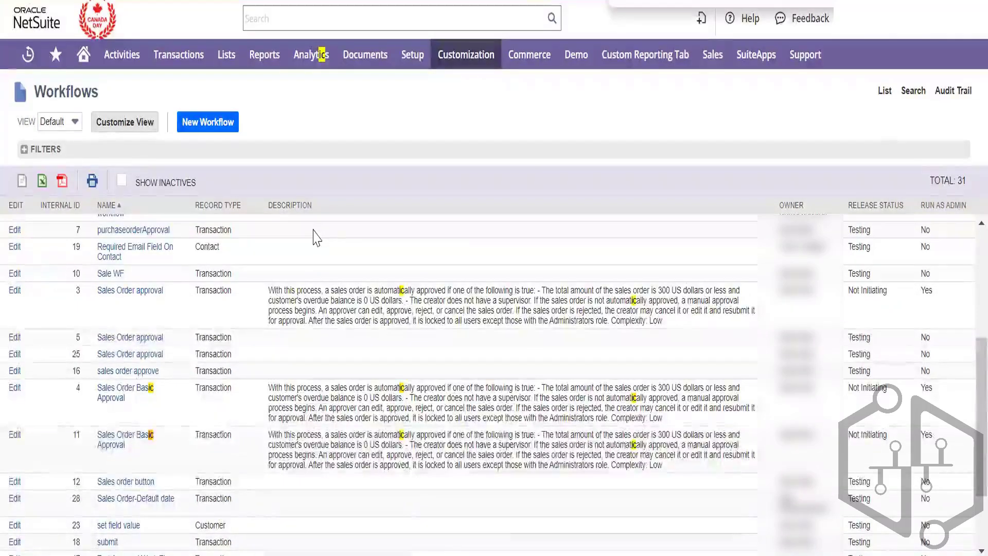
pyautogui.scroll(-3, 368, 419)
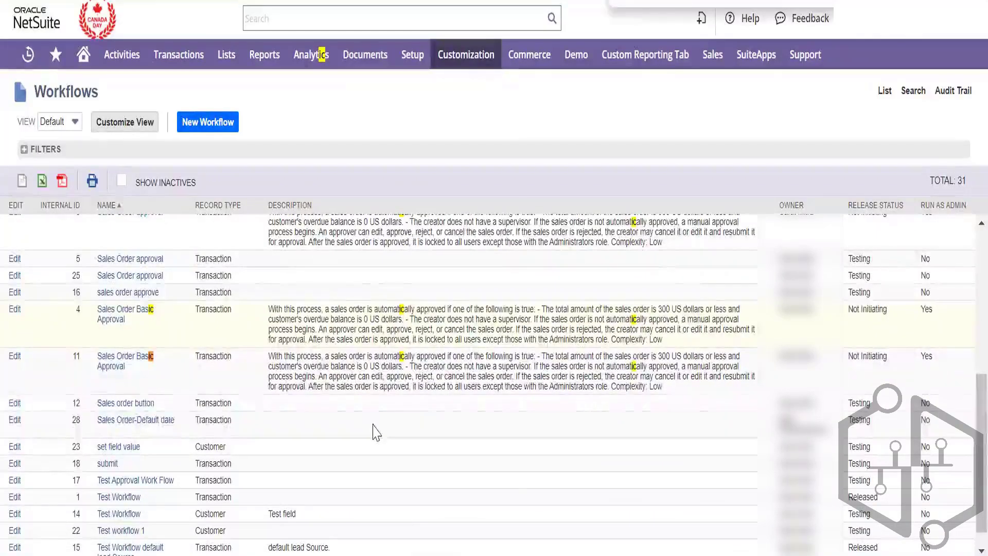
pyautogui.scroll(-1, 374, 432)
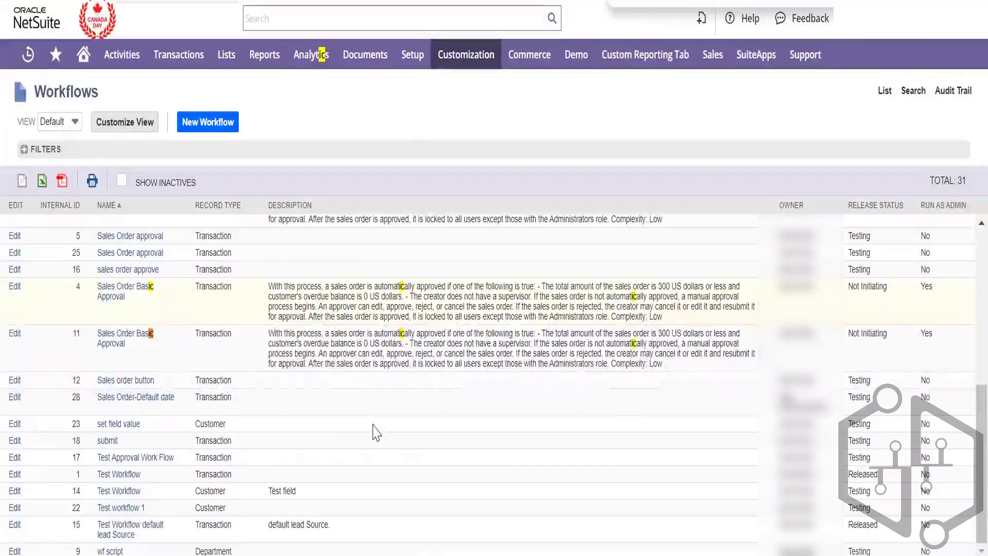
pyautogui.scroll(5, 375, 432)
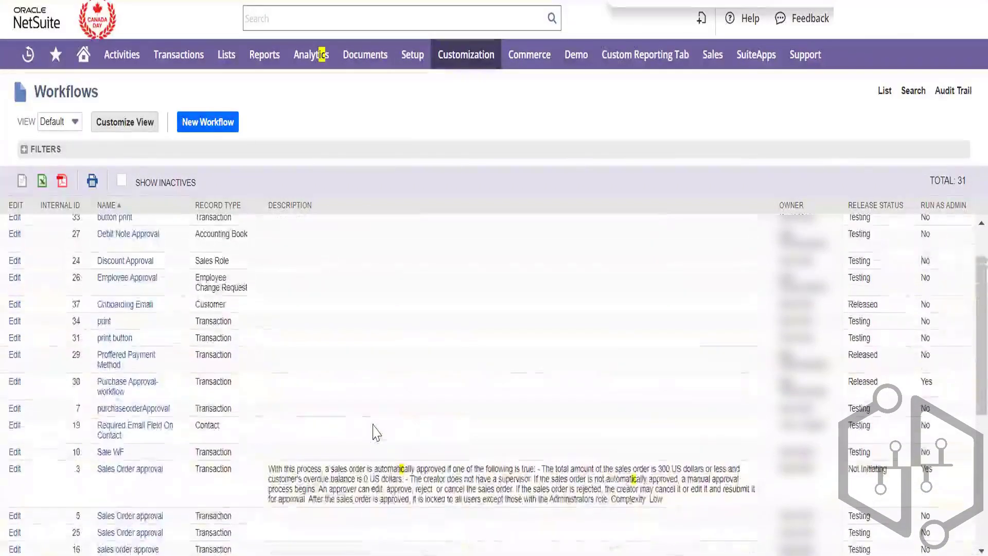
pyautogui.scroll(1, 376, 432)
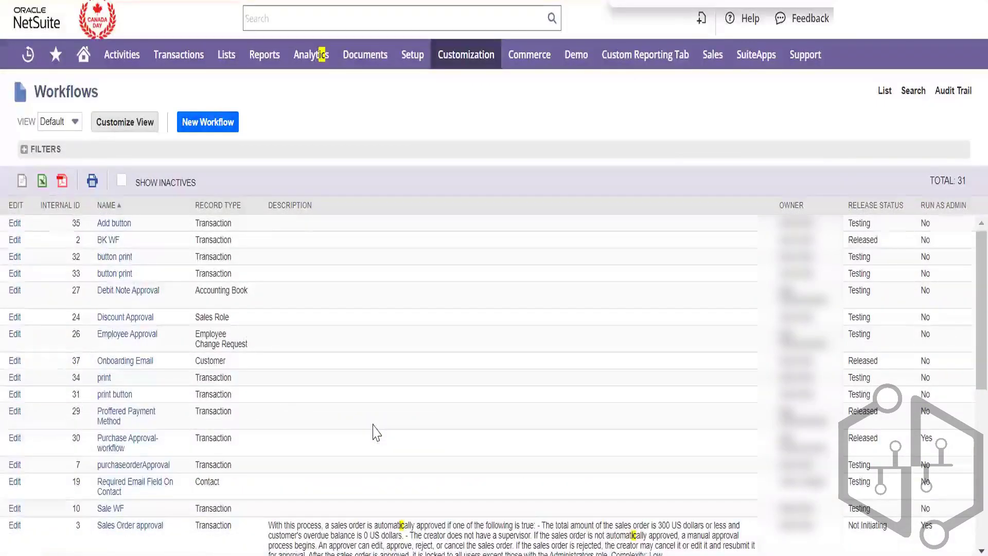
pyautogui.scroll(-2, 376, 432)
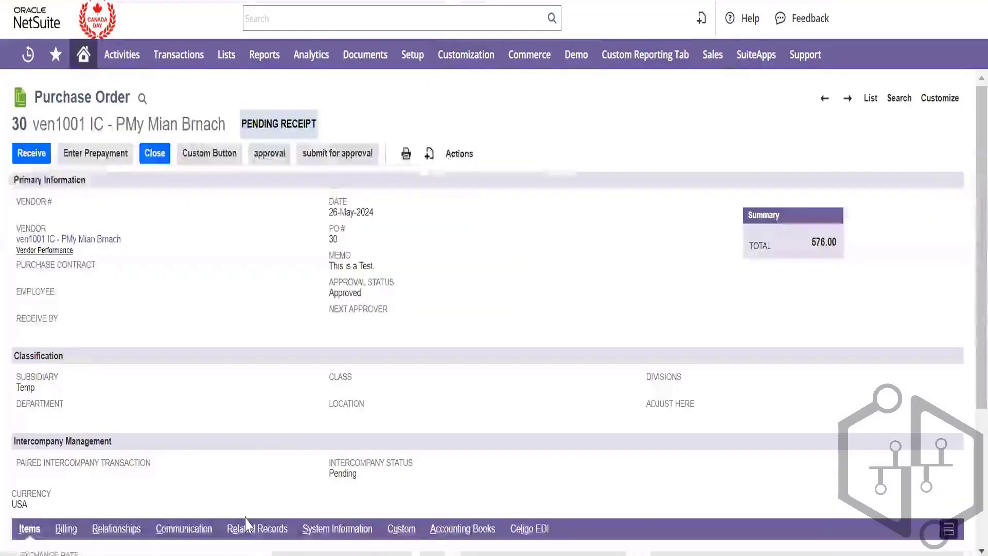
# Check PO 30's System Information subtab and scroll through its system notes
pyautogui.click(337, 529)
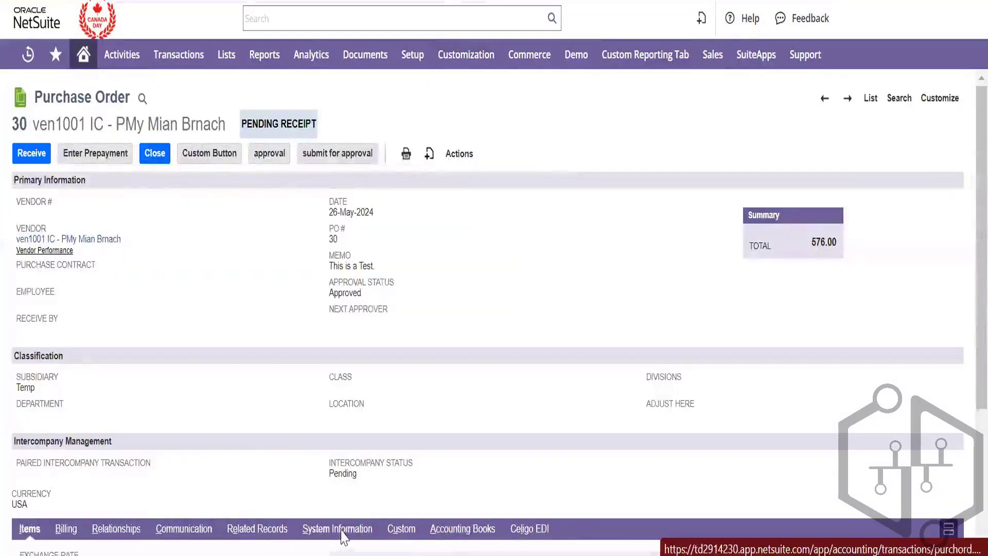
pyautogui.scroll(-3, 296, 451)
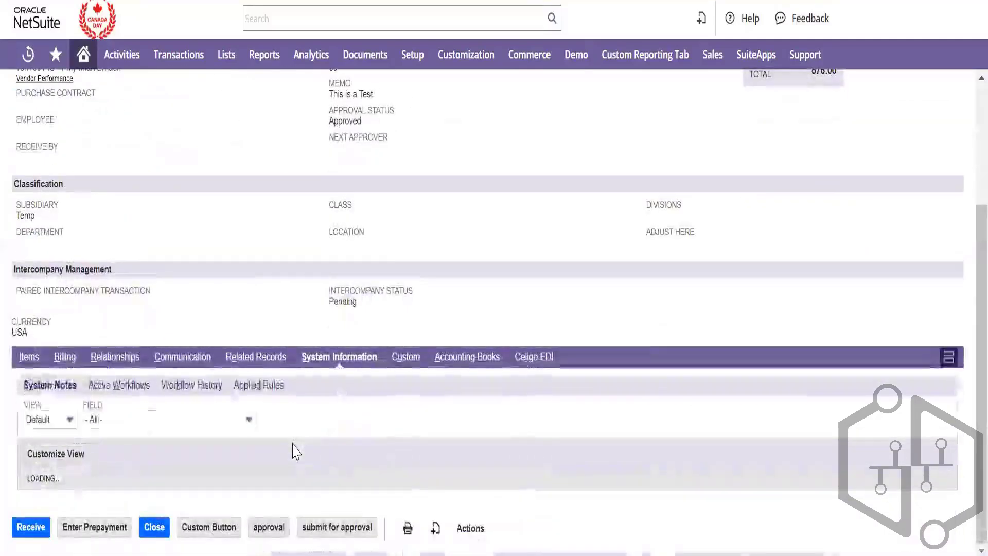
pyautogui.scroll(-6, 296, 452)
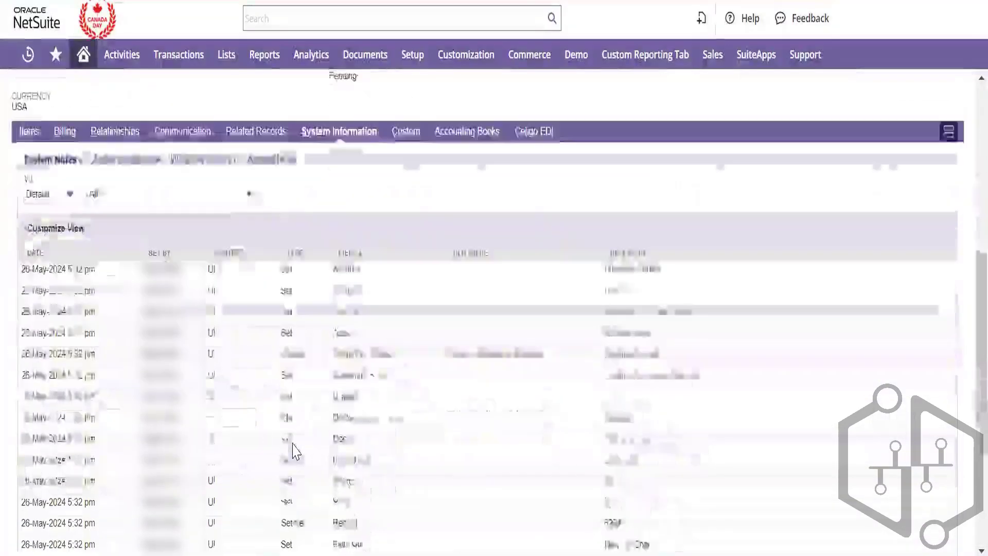
pyautogui.scroll(1, 296, 451)
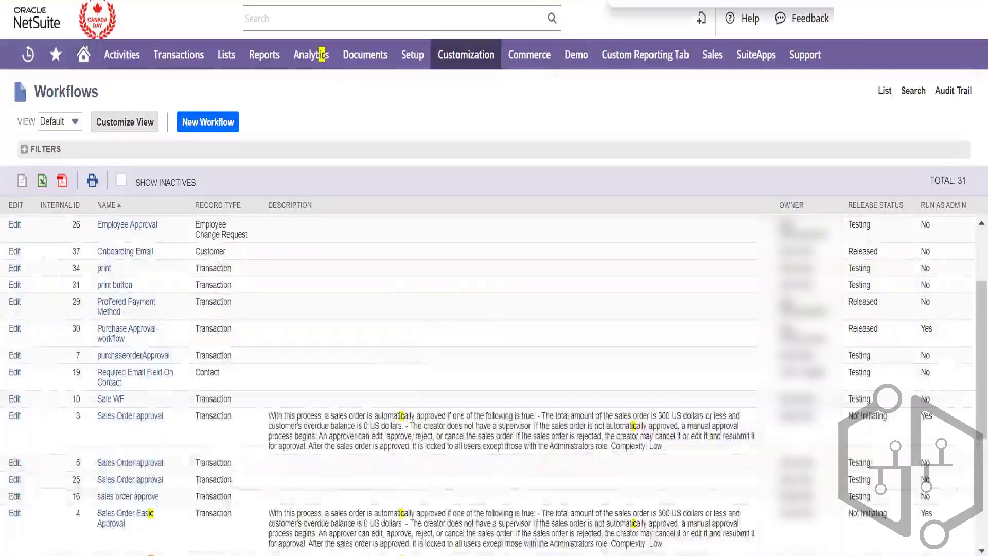
# Change Test Approval Work Flow's release status to Not Initiating and save it
pyautogui.write('test app')
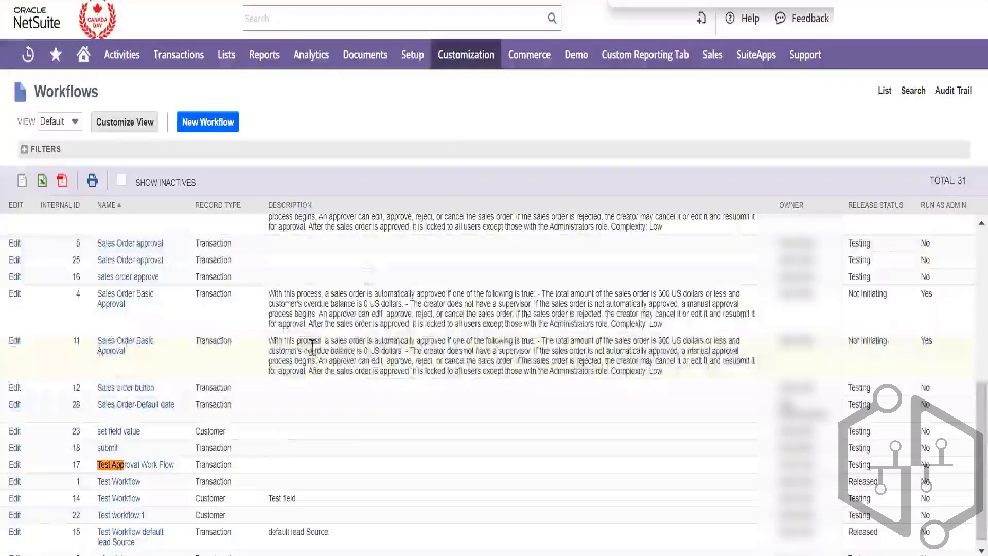
pyautogui.click(15, 469)
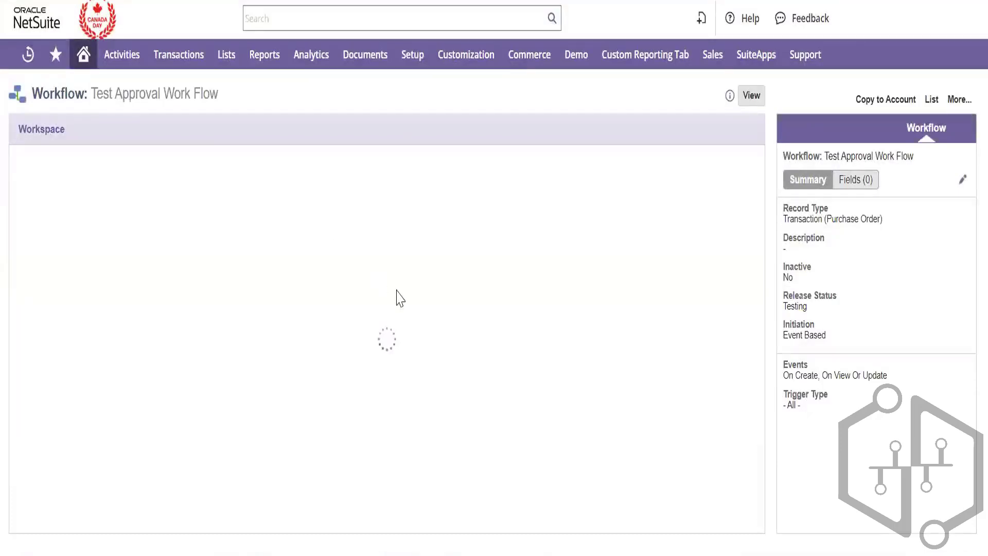
pyautogui.click(963, 180)
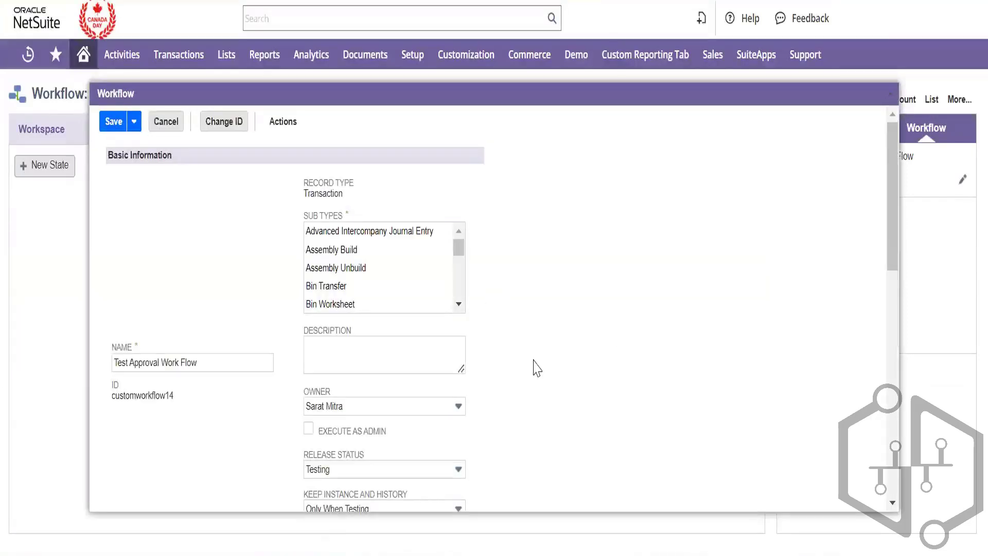
pyautogui.click(369, 468)
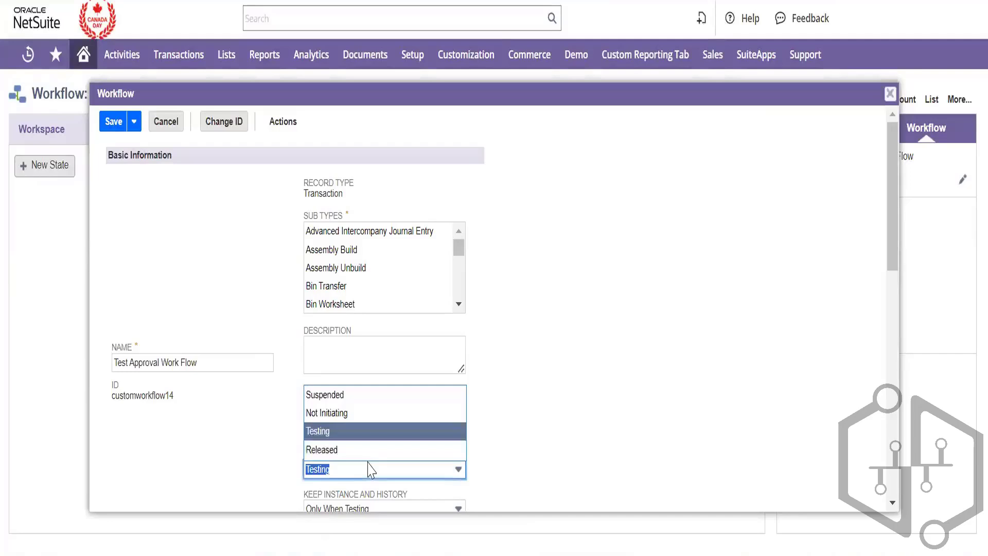
pyautogui.click(353, 417)
pyautogui.click(117, 123)
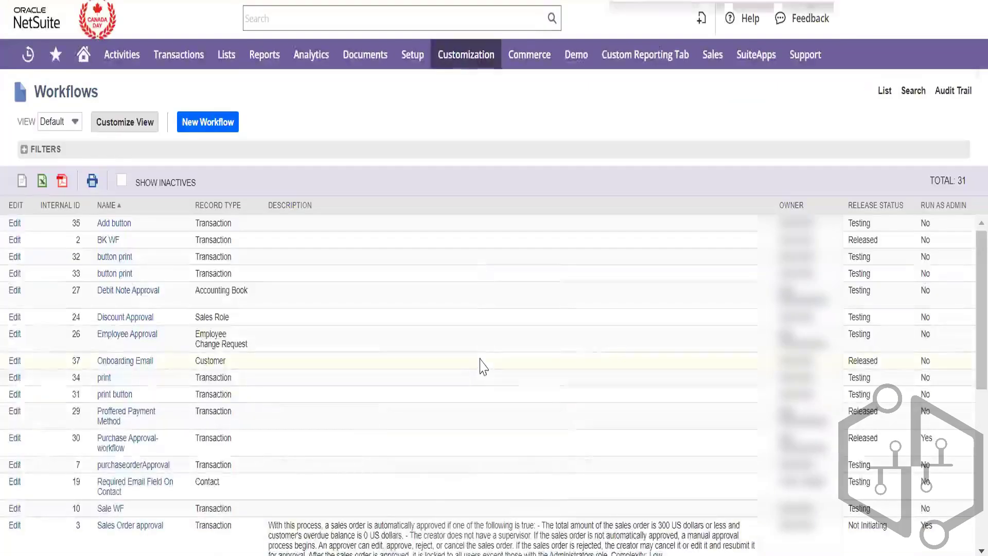
pyautogui.hotkey('ctrl', 'f')
# Find the 'approval' matches in the Workflows list and turn on Show Inactives
pyautogui.write('approval')
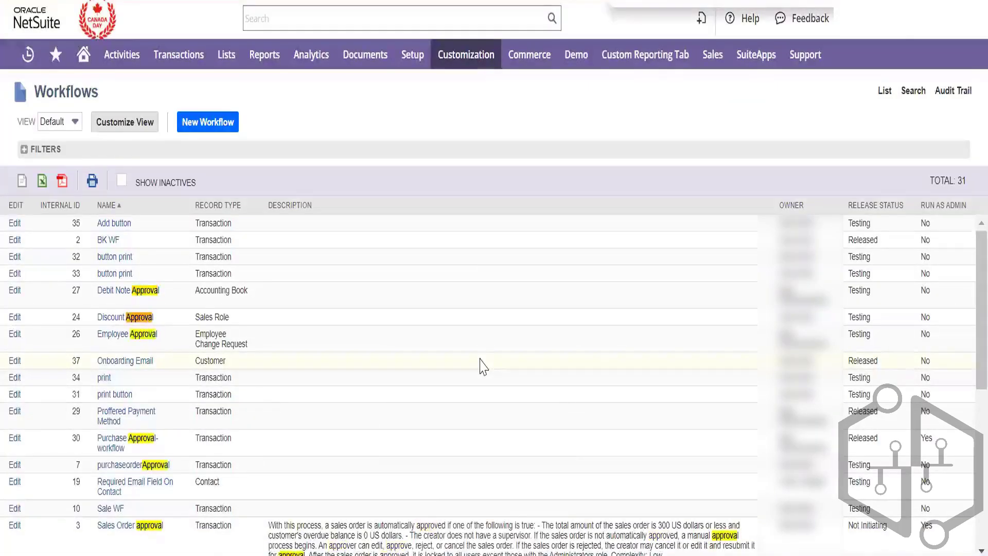
pyautogui.press('Return')
pyautogui.press('Return')
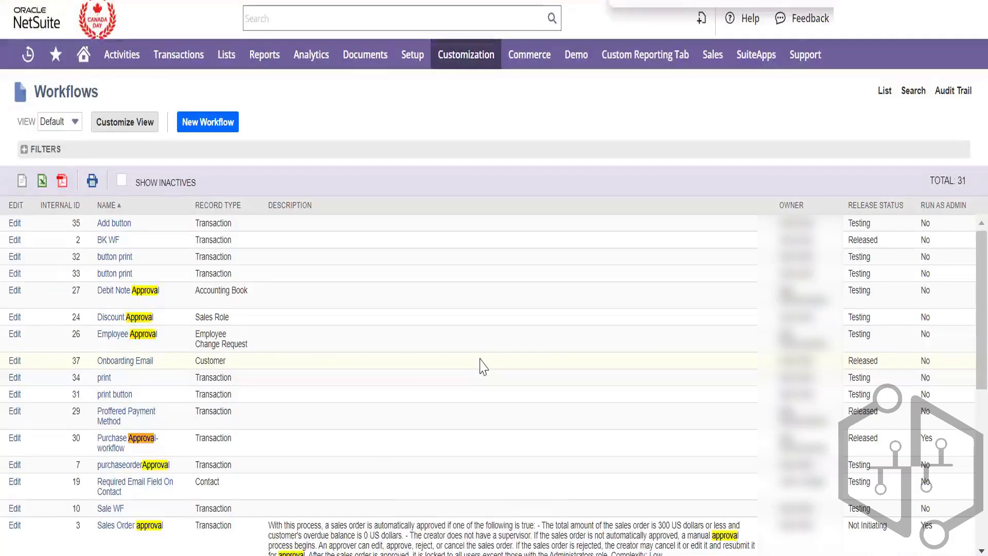
pyautogui.press('Return')
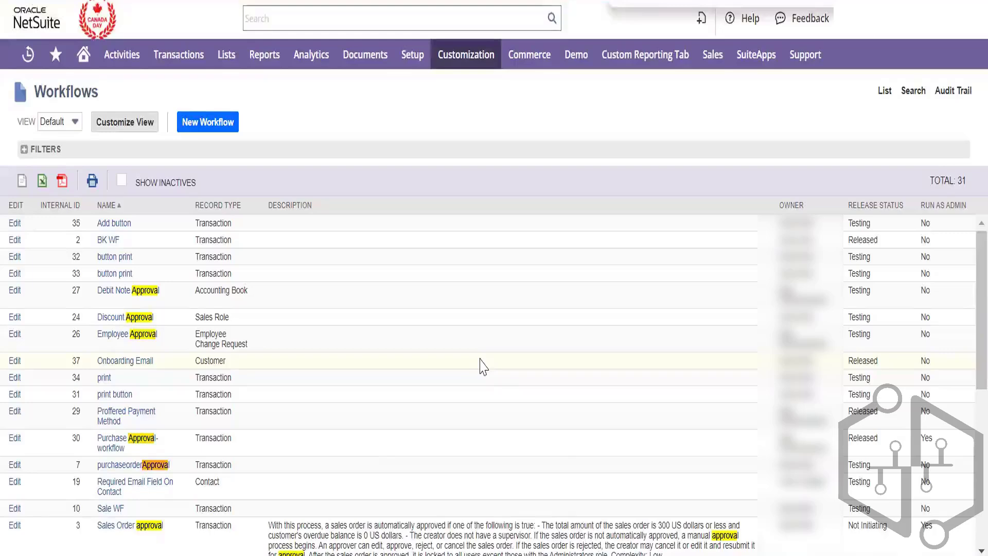
pyautogui.press('Return')
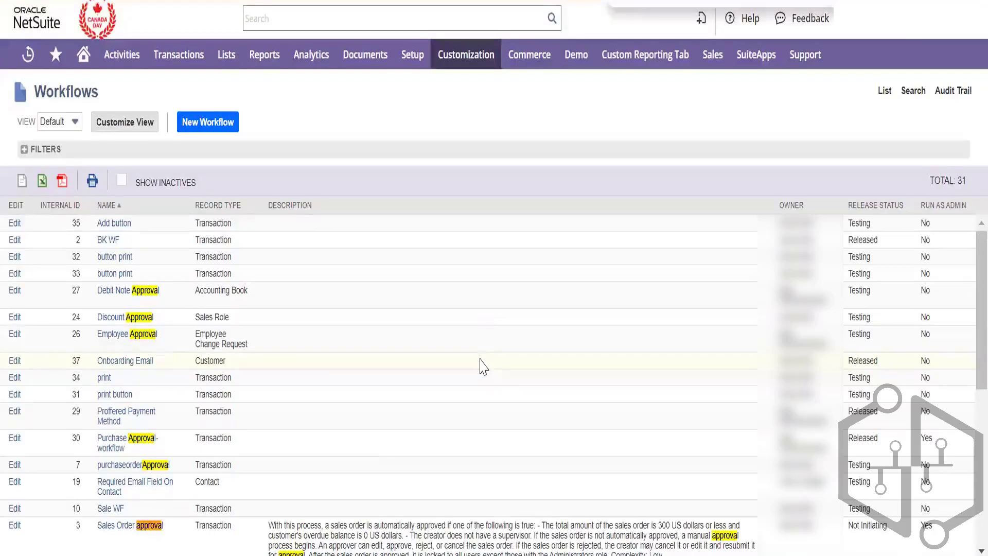
pyautogui.scroll(-3, 965, 370)
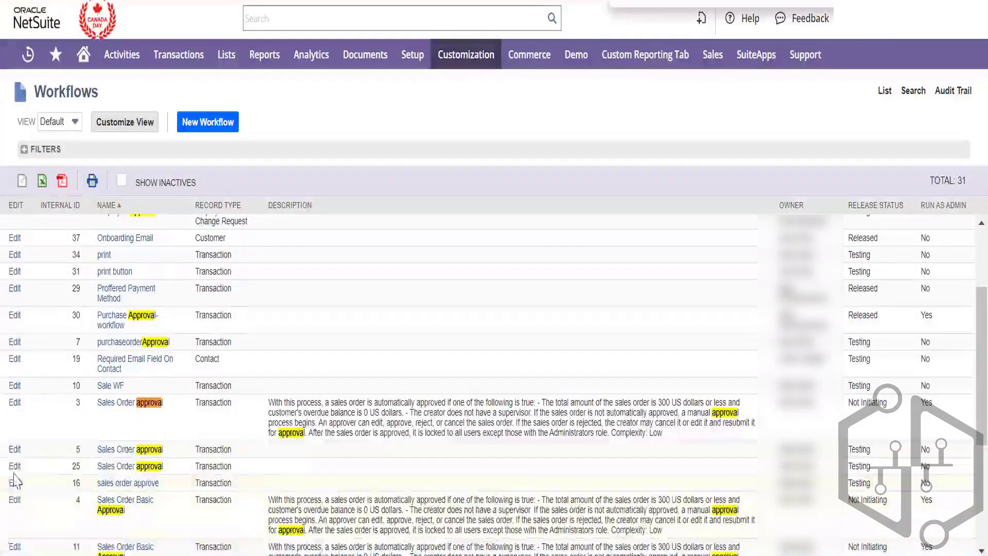
pyautogui.rightClick(13, 452)
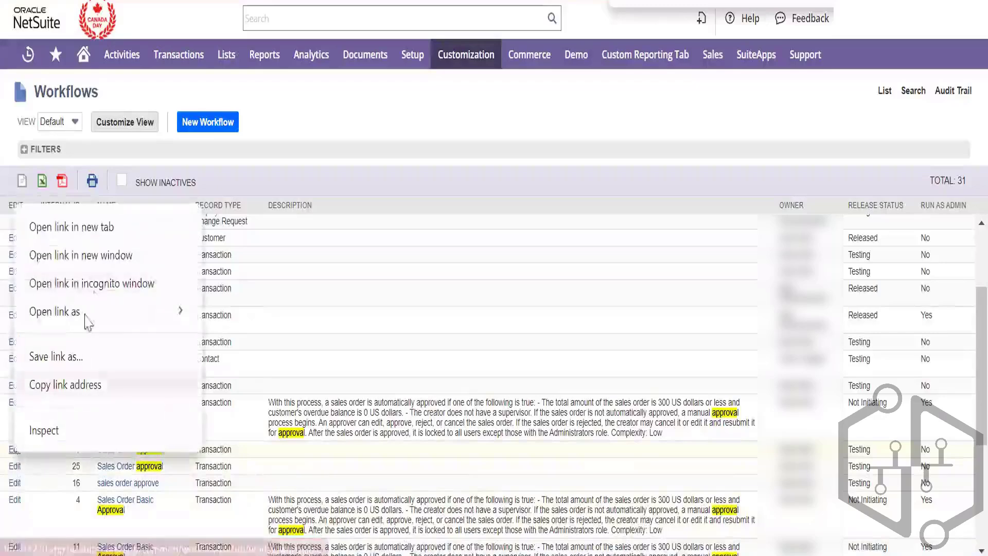
pyautogui.click(122, 180)
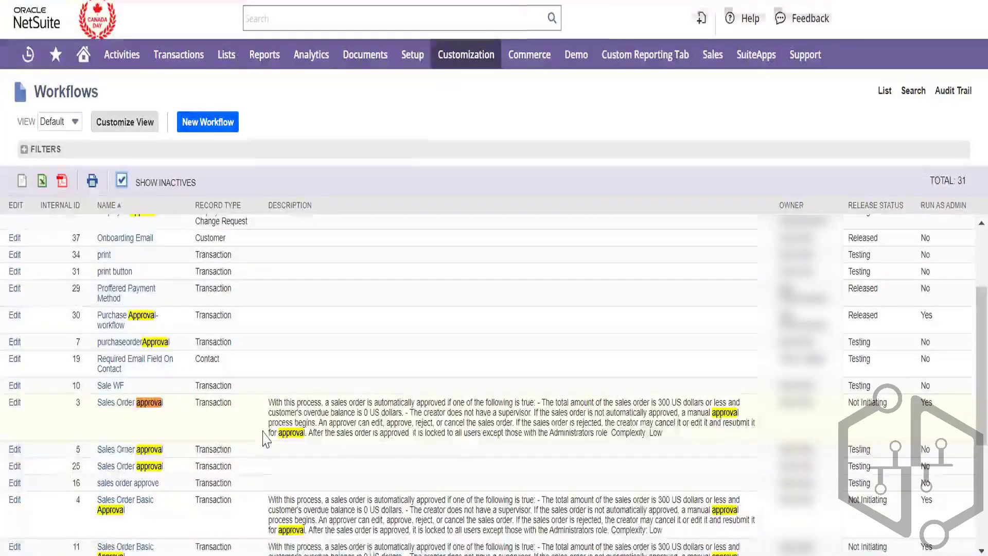
# Mark Test Workflow (ID 1), Test Workflow (ID 14) and Test workflow 1 inactive
pyautogui.scroll(-6, 264, 430)
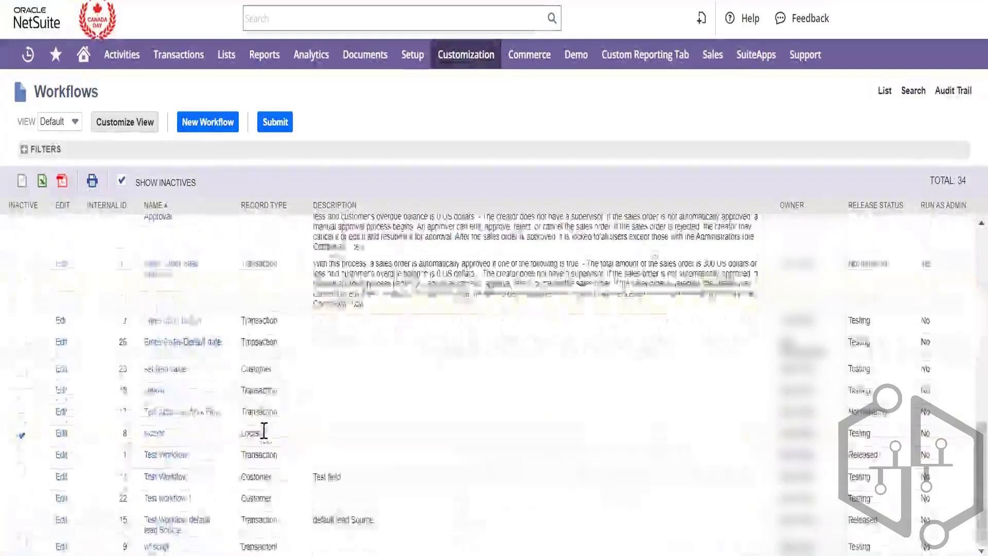
pyautogui.click(22, 456)
pyautogui.click(22, 478)
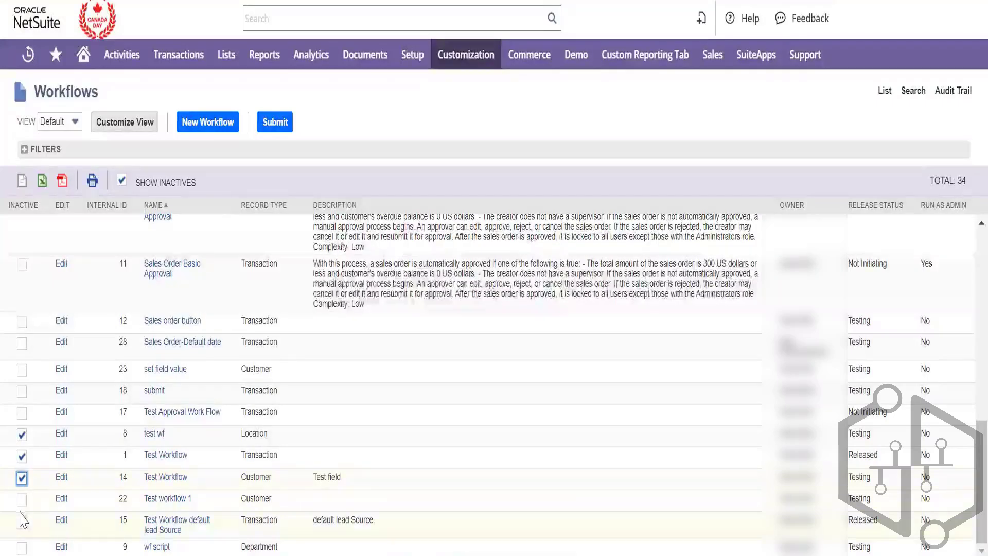
pyautogui.click(21, 499)
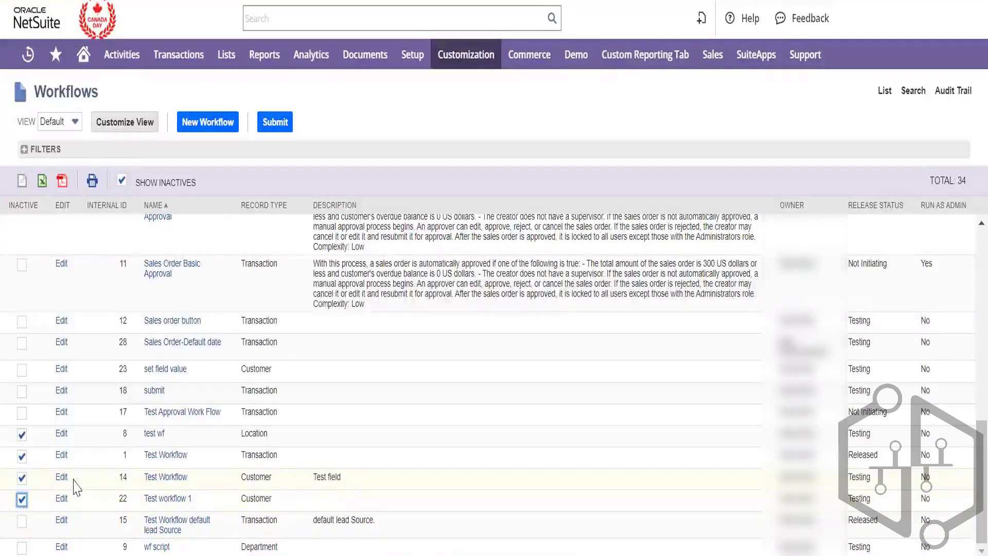
pyautogui.scroll(2, 75, 486)
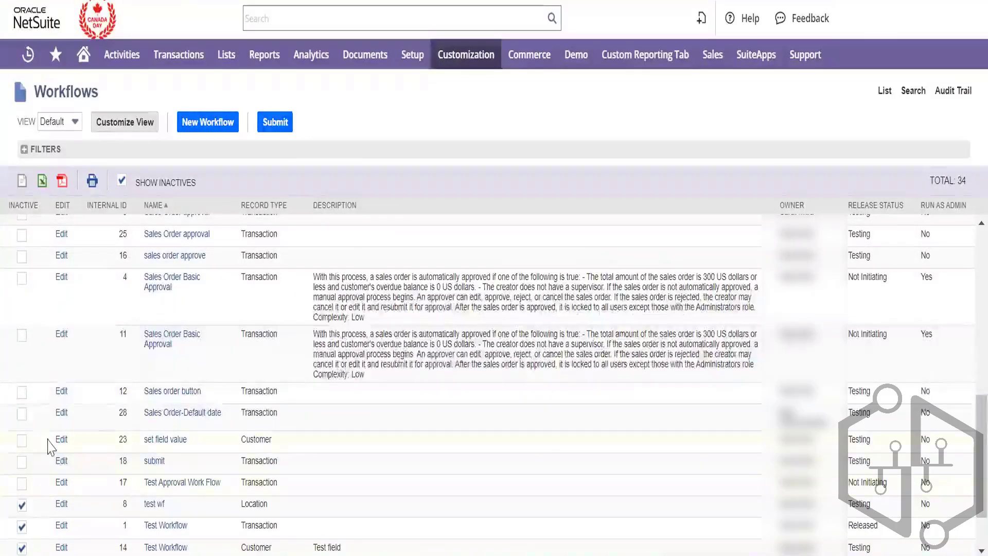
# Mark the submit, set field value and Sales order button workflows inactive, then submit
pyautogui.click(22, 462)
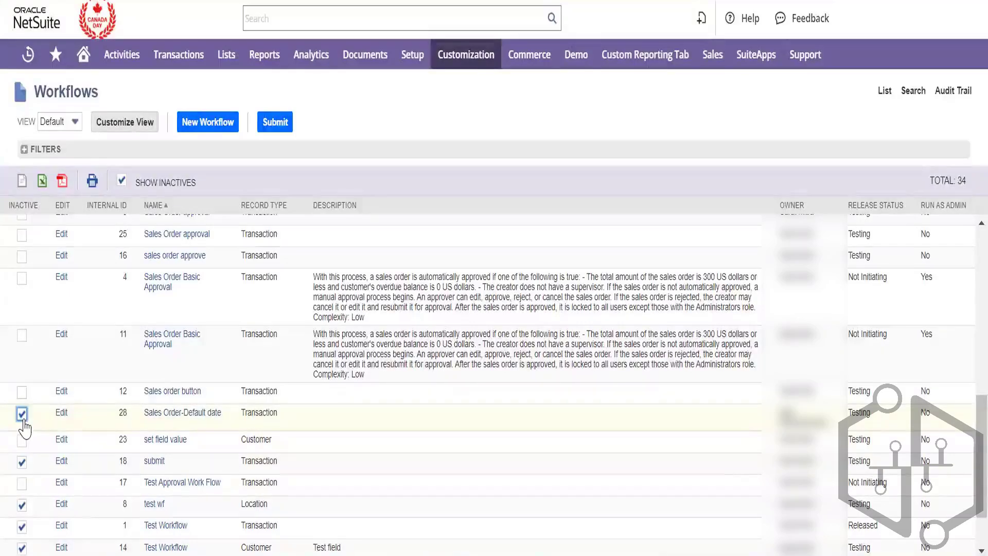
pyautogui.click(23, 440)
pyautogui.hotkey('ctrl', '-')
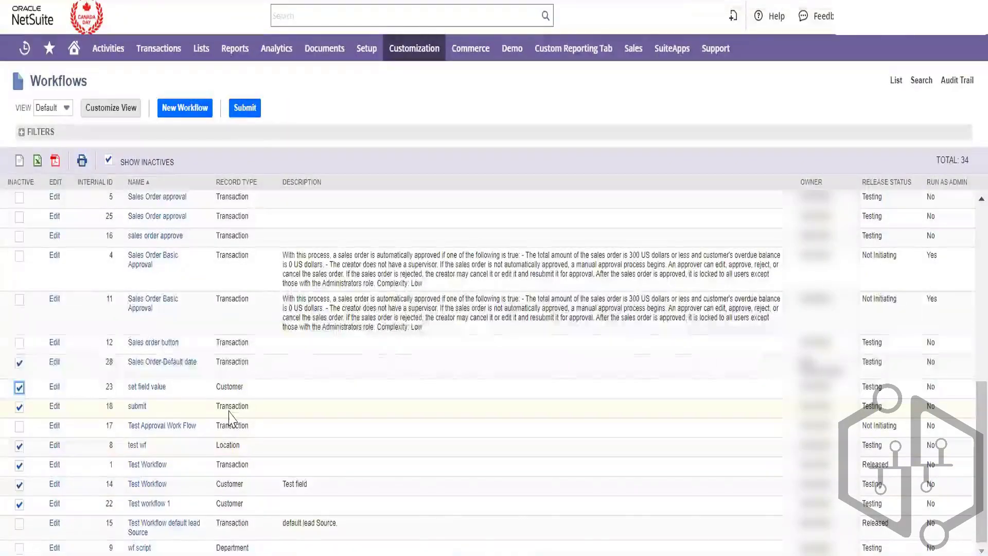
pyautogui.scroll(10, 230, 418)
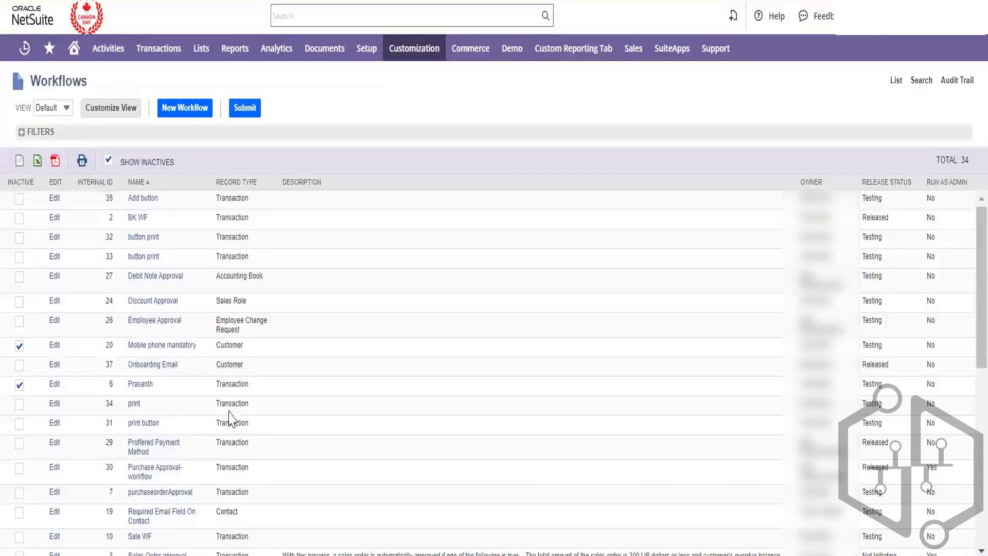
pyautogui.scroll(-10, 230, 418)
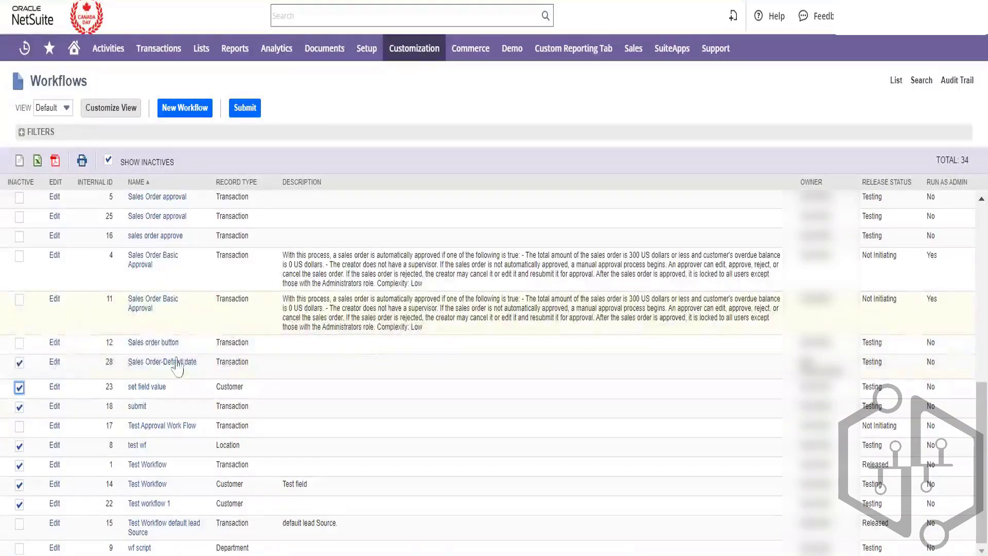
pyautogui.click(19, 343)
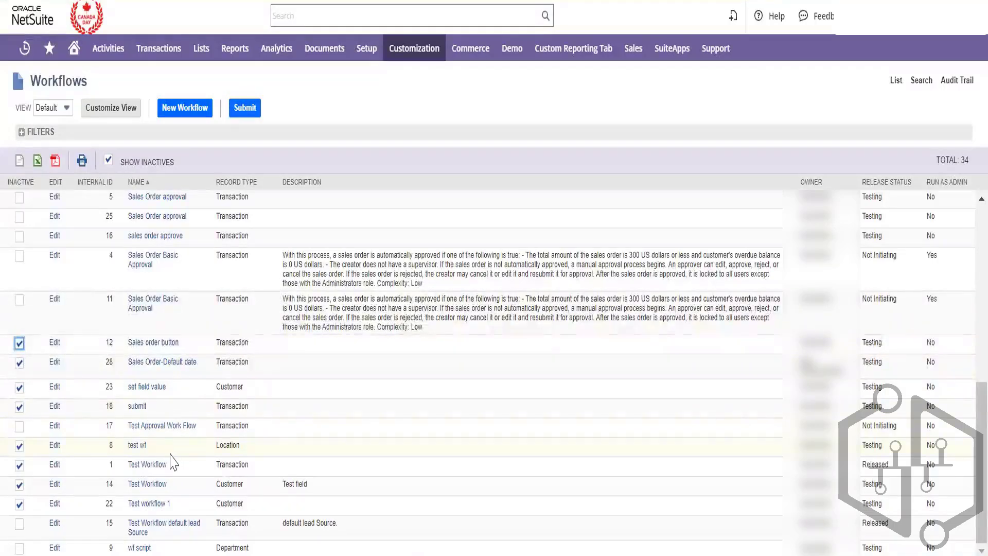
pyautogui.click(246, 110)
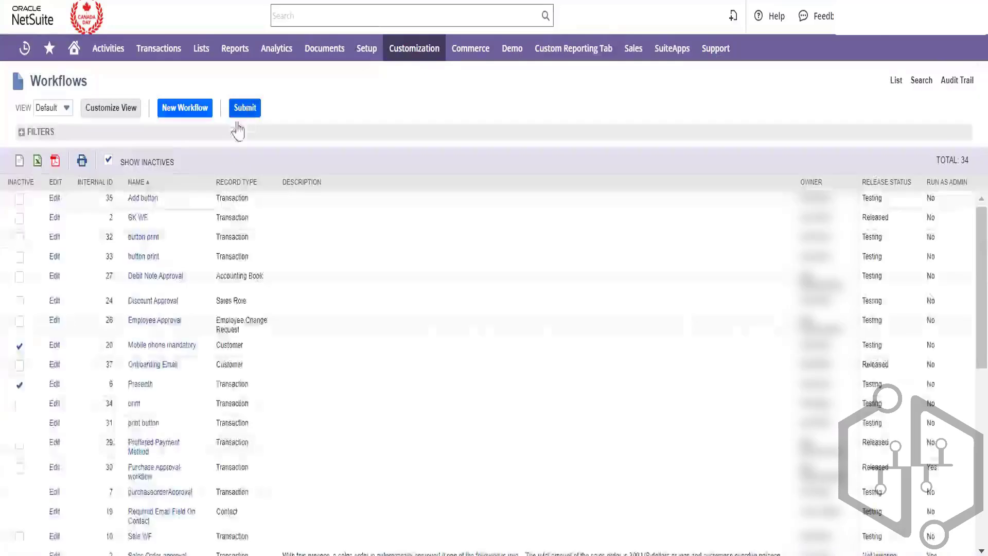
# Mark both Sales Order approval workflows and sales order approve inactive, then submit
pyautogui.click(109, 161)
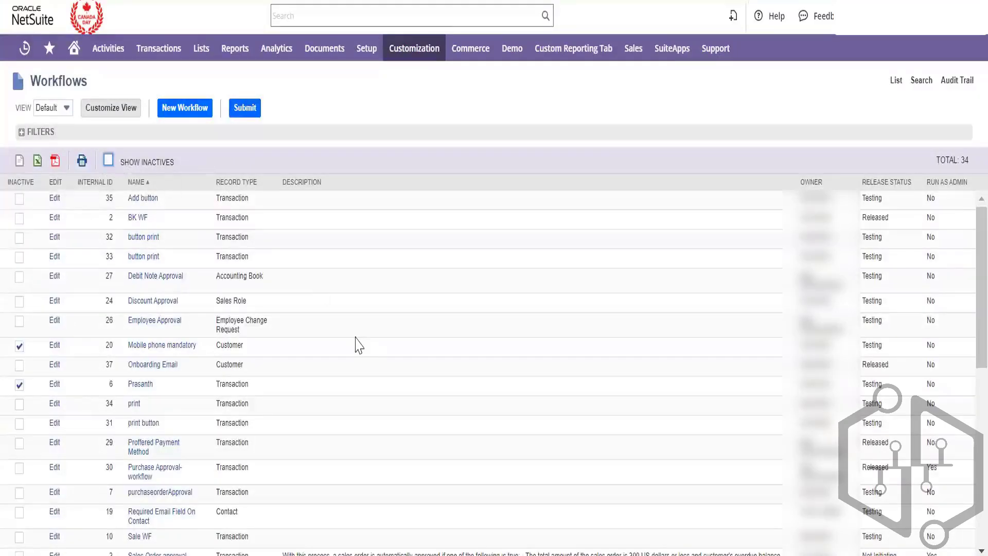
pyautogui.scroll(-3, 356, 342)
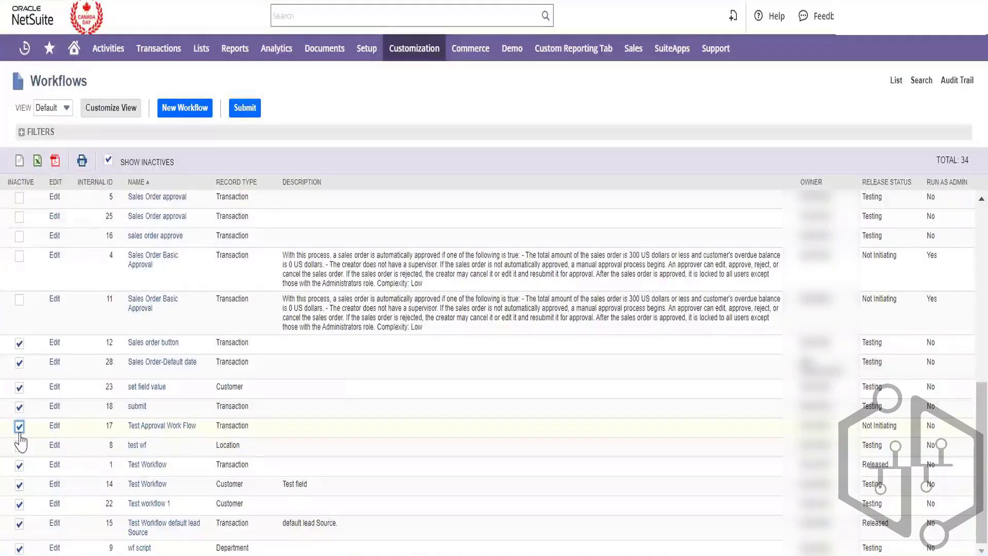
pyautogui.scroll(3, 21, 440)
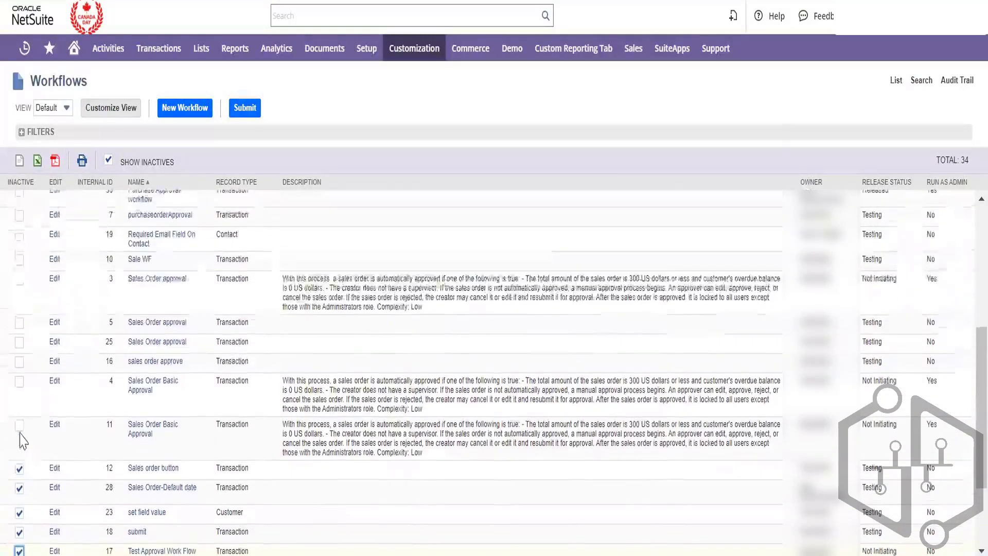
pyautogui.click(20, 322)
pyautogui.click(19, 342)
pyautogui.click(19, 362)
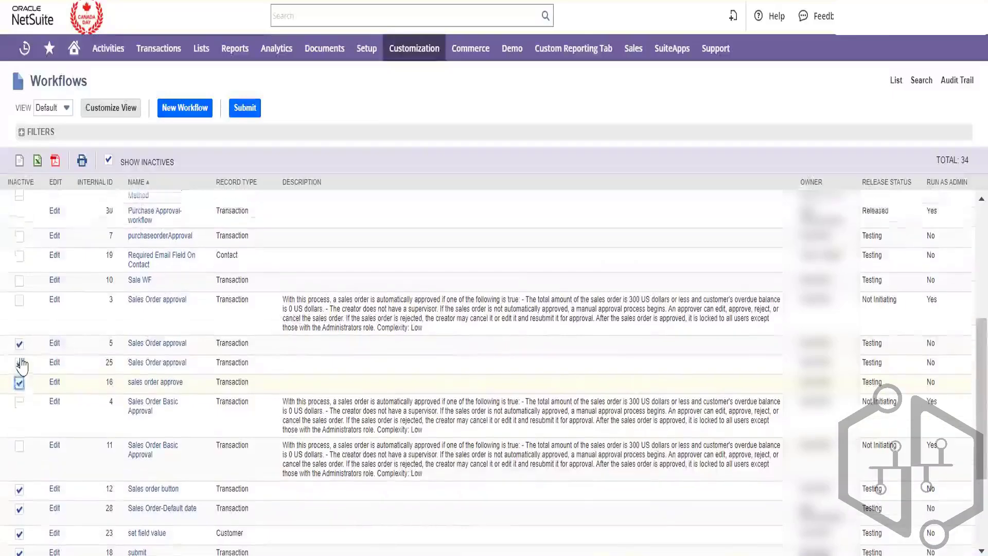
pyautogui.scroll(2, 21, 365)
pyautogui.scroll(3, 22, 365)
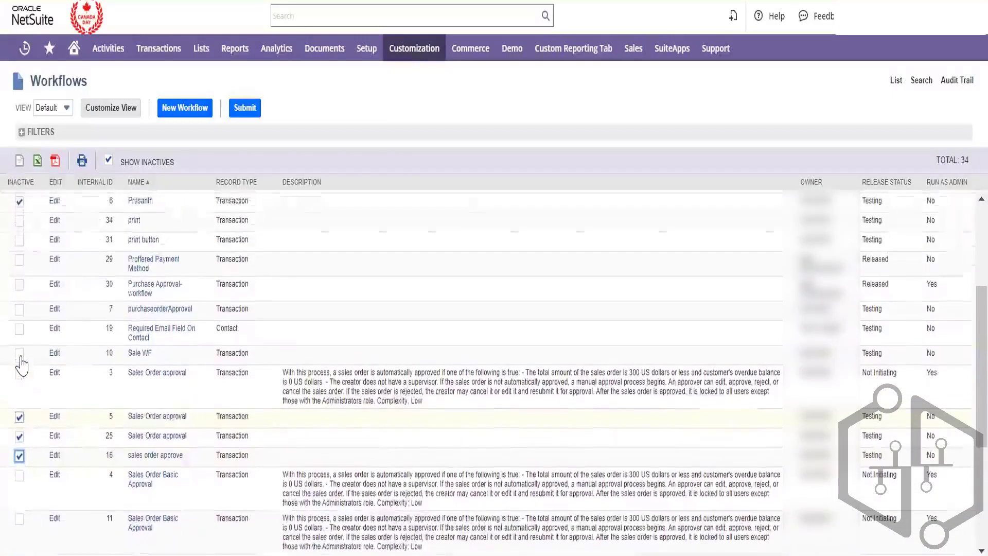
pyautogui.scroll(-4, 20, 381)
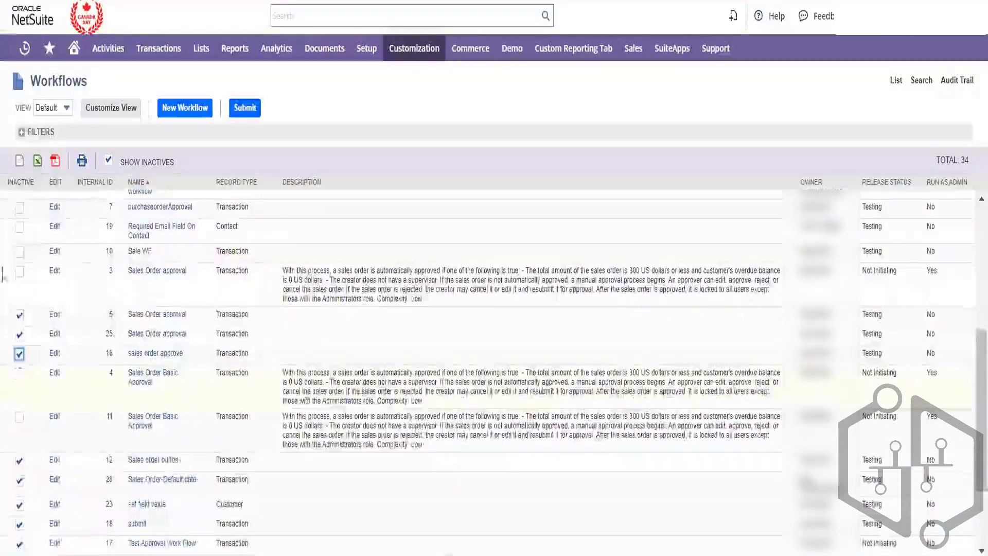
pyautogui.scroll(3, 20, 263)
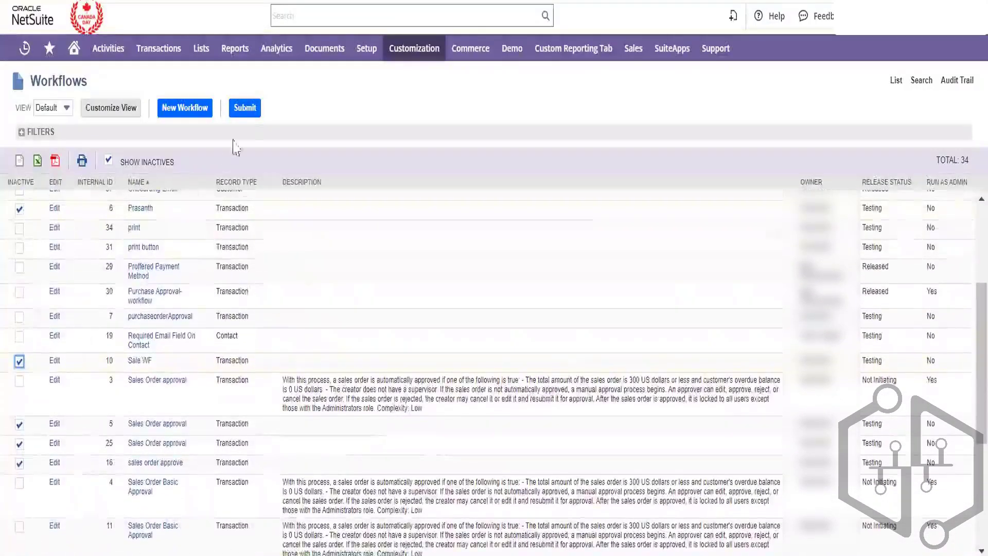
pyautogui.click(254, 111)
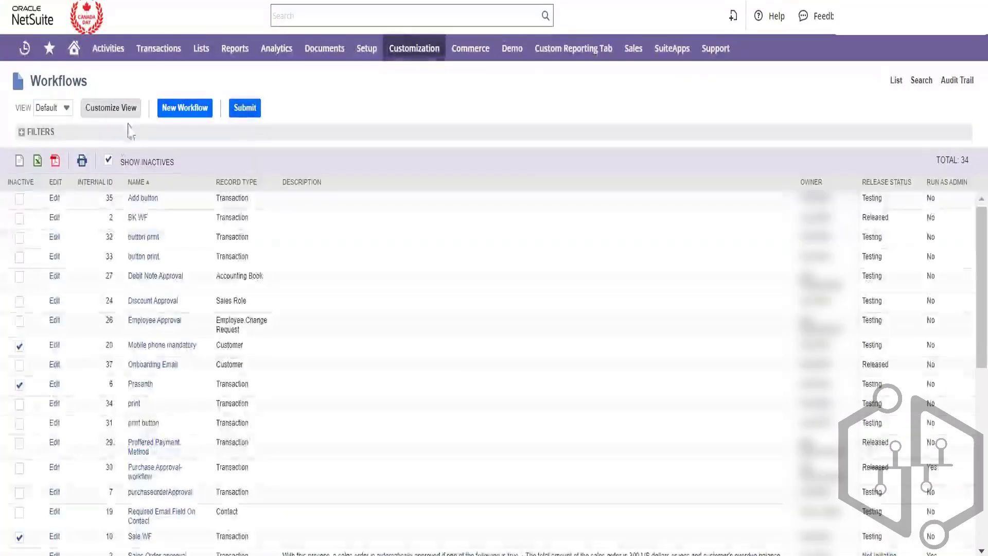
# Mark Purchase Approval-workflow inactive and submit the change
pyautogui.click(108, 160)
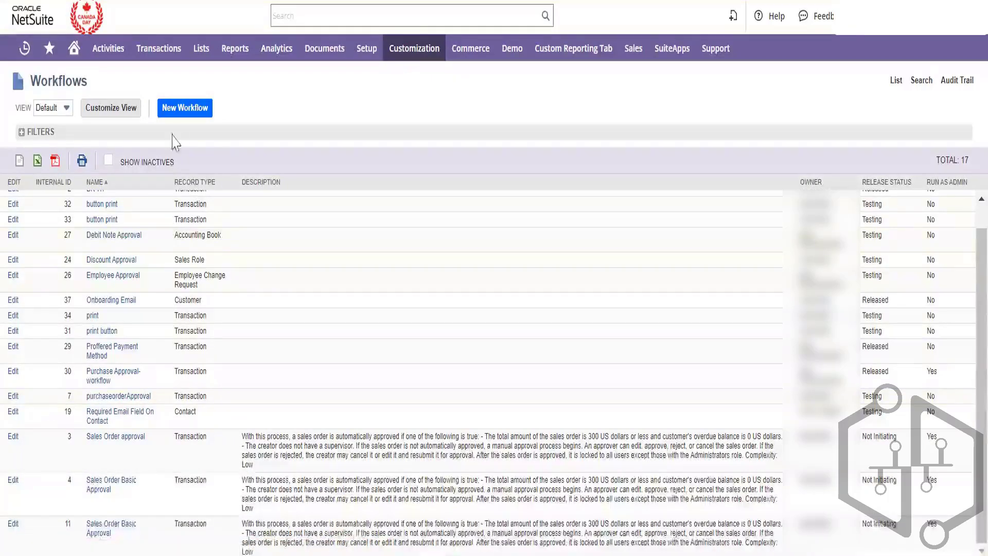
pyautogui.click(109, 161)
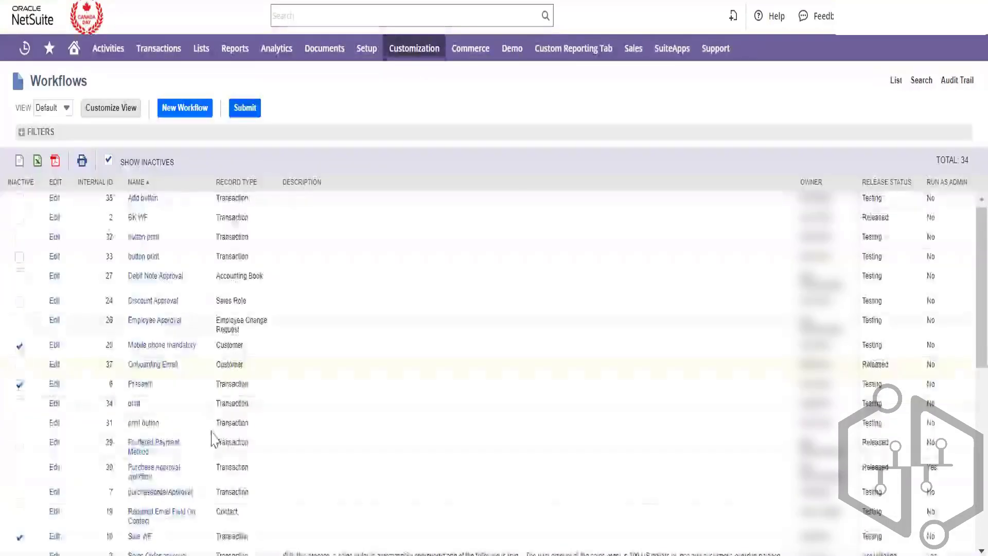
pyautogui.scroll(-4, 213, 440)
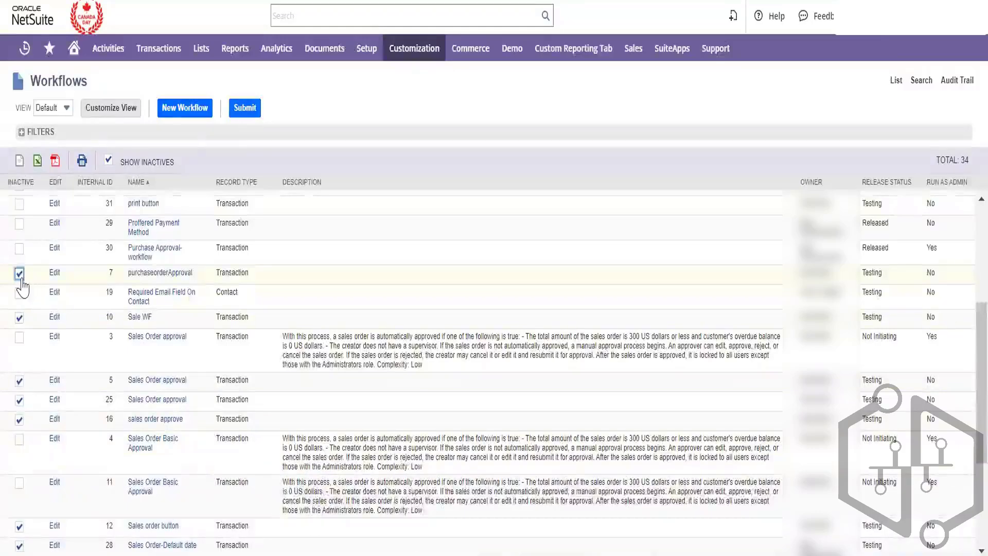
pyautogui.click(20, 249)
pyautogui.scroll(2, 99, 308)
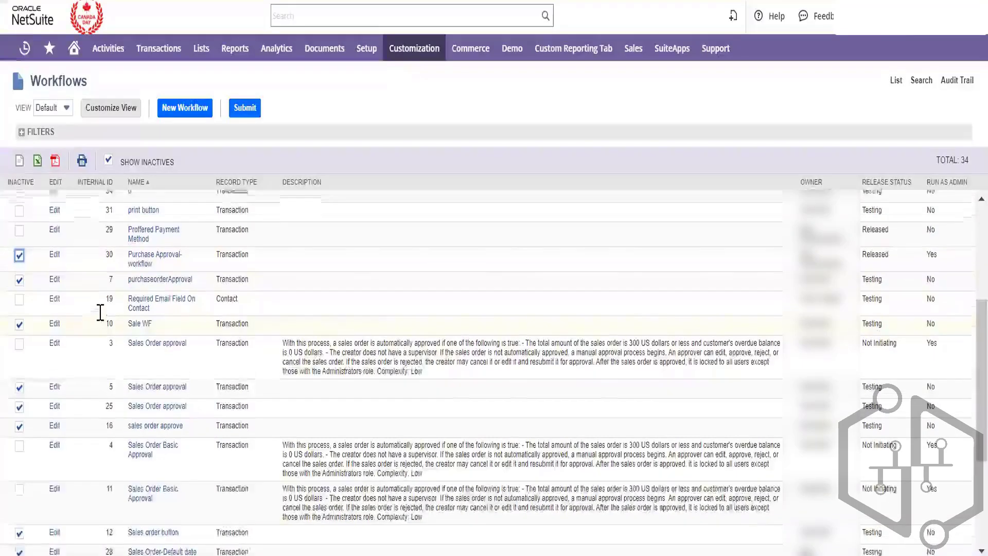
pyautogui.click(245, 108)
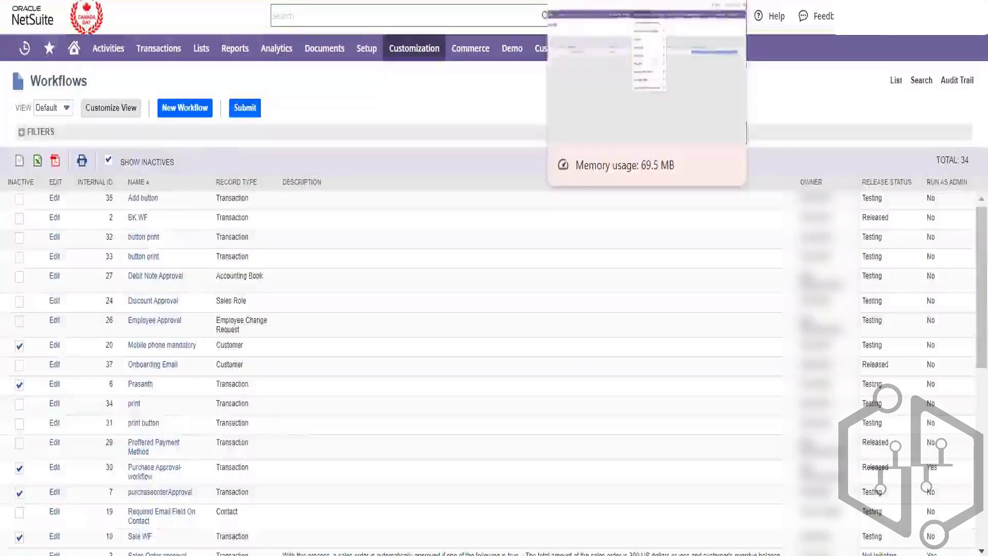
# Generate an intercompany sales order from Purchase Order 30 for the Temp customer
pyautogui.click(597, 1)
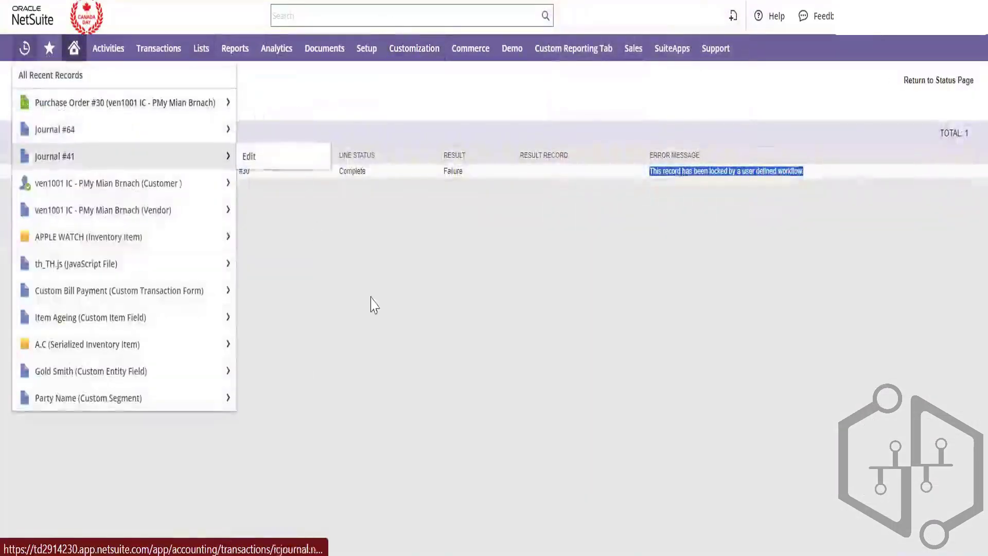
pyautogui.click(359, 293)
pyautogui.moveTo(174, 53)
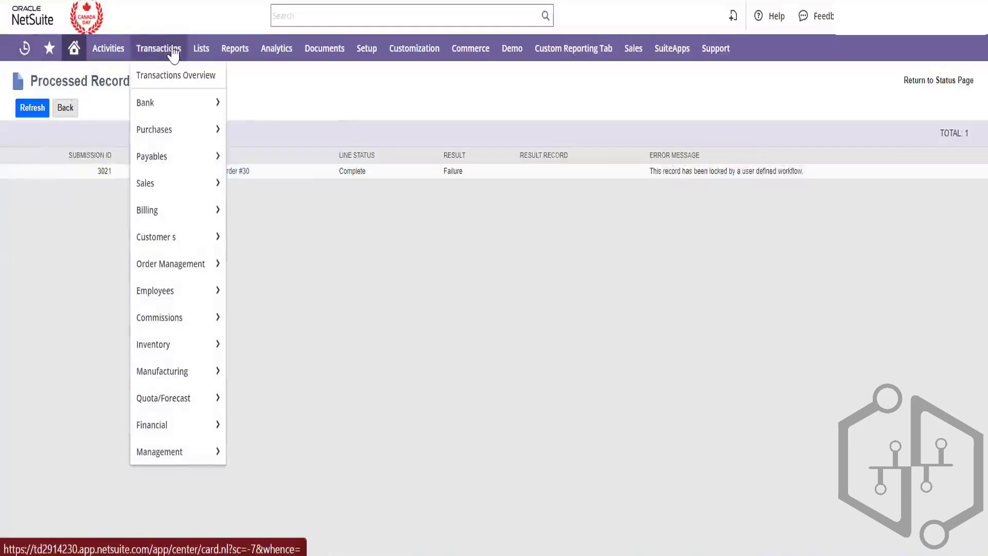
pyautogui.moveTo(199, 193)
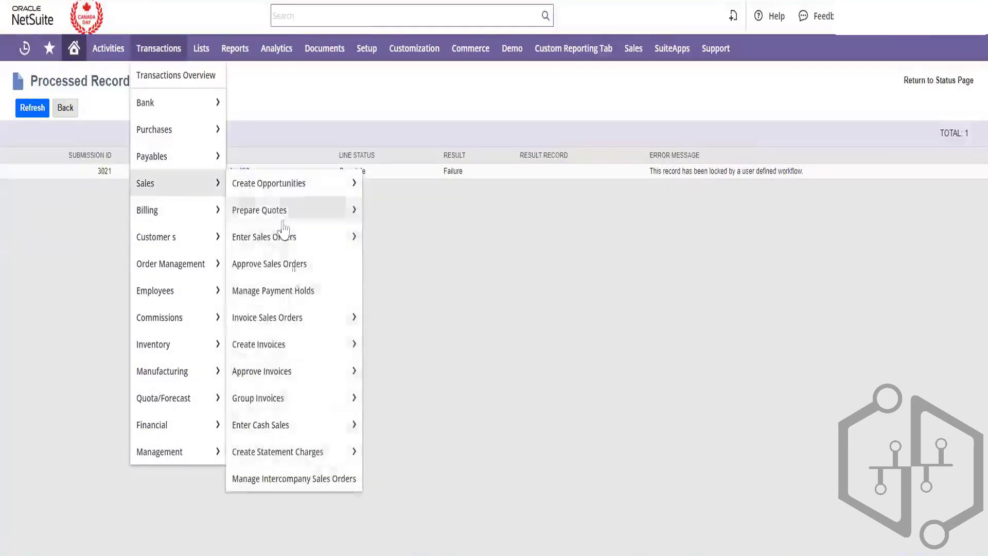
pyautogui.click(312, 477)
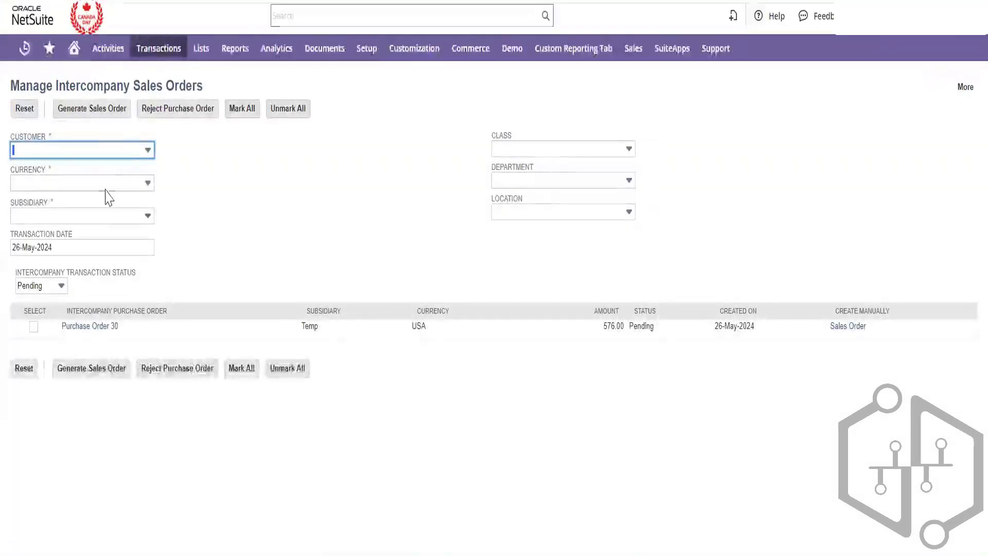
pyautogui.click(147, 150)
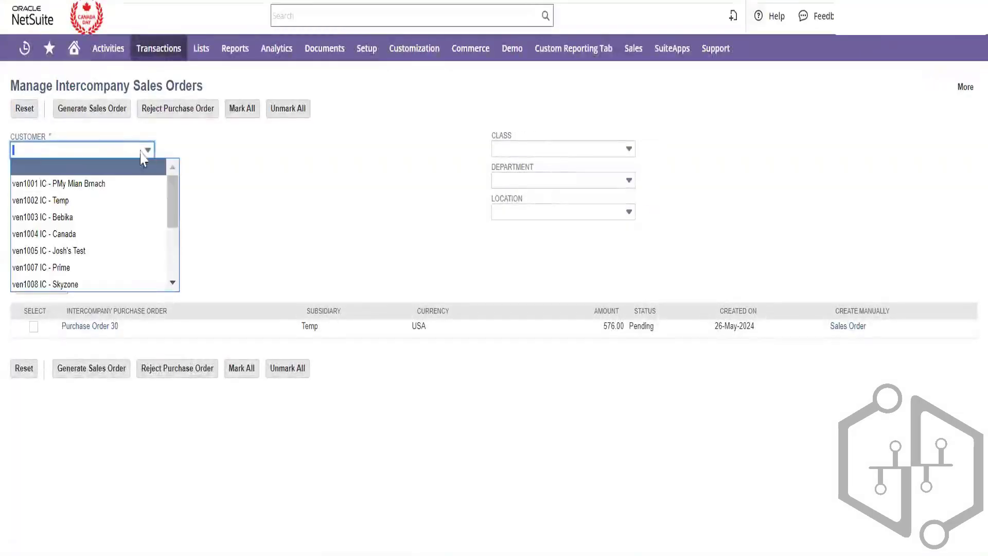
pyautogui.click(128, 198)
pyautogui.click(273, 245)
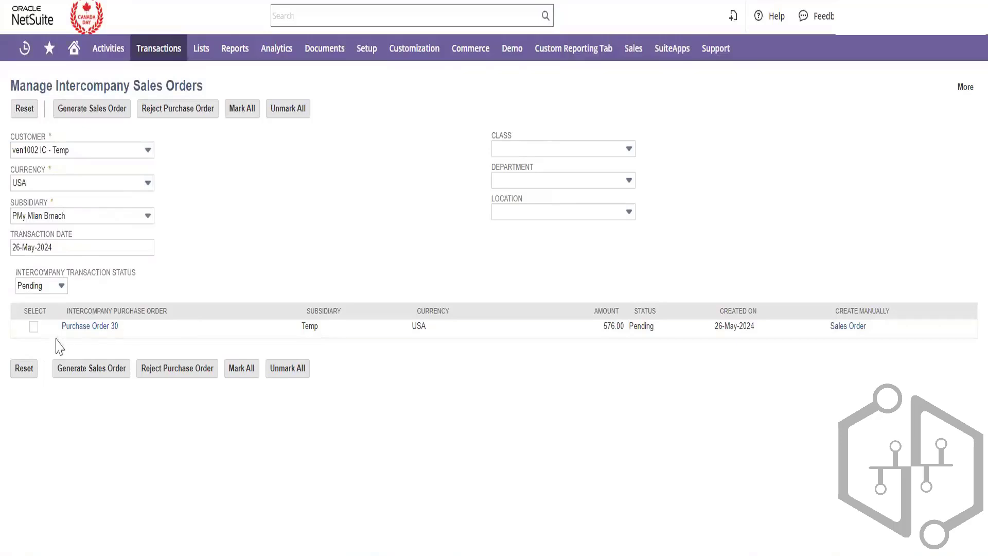
pyautogui.click(34, 328)
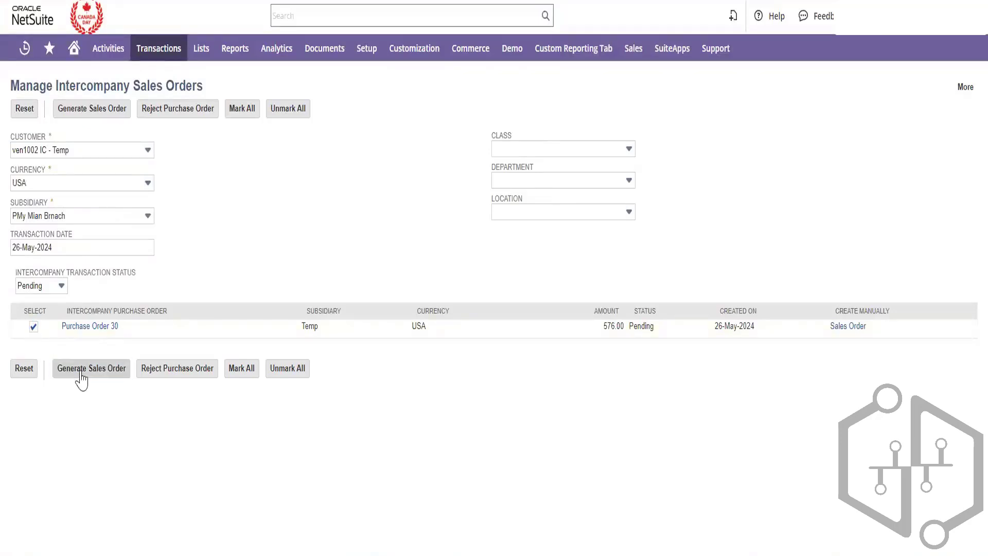
pyautogui.click(81, 369)
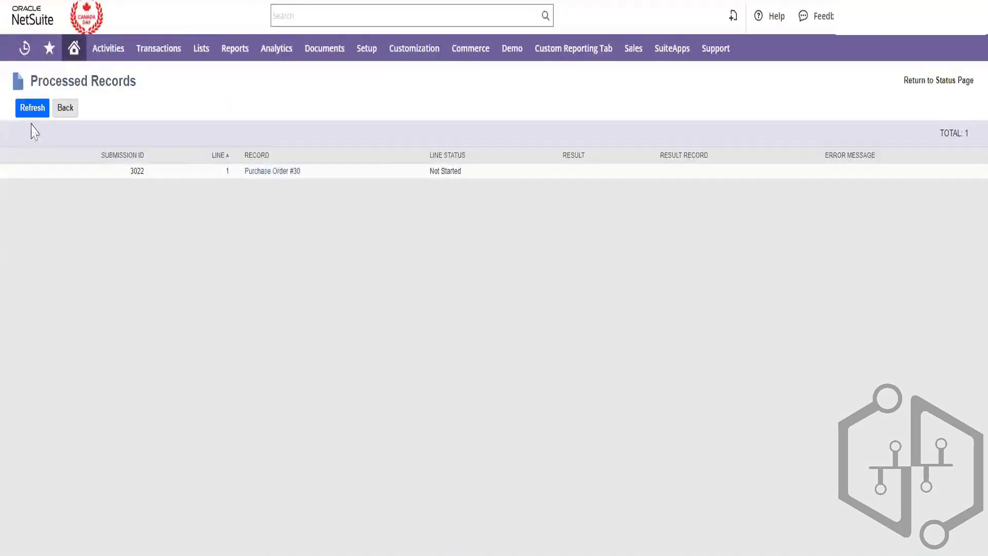
# Refresh submission 3022 until it shows the workflow lock failure, then select the error
pyautogui.click(33, 109)
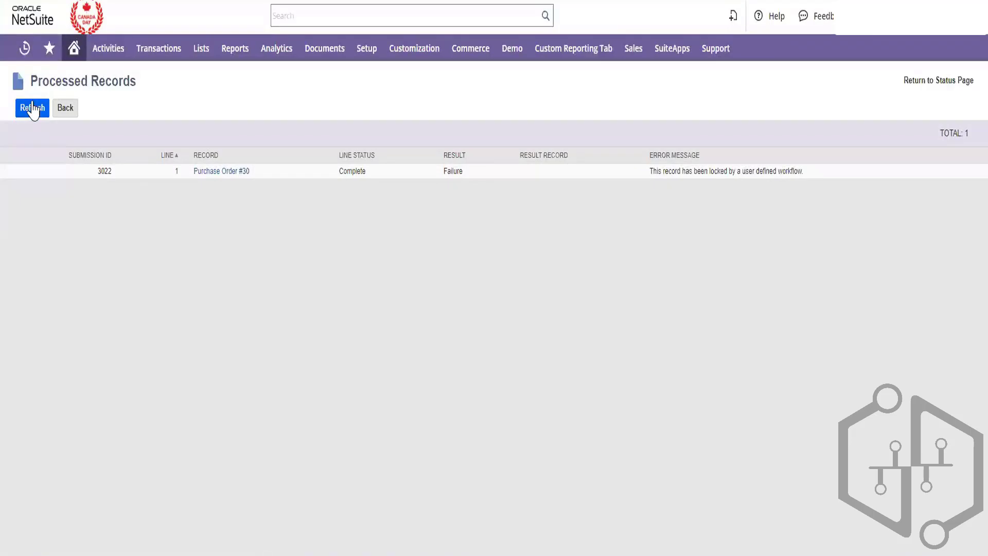
pyautogui.click(32, 109)
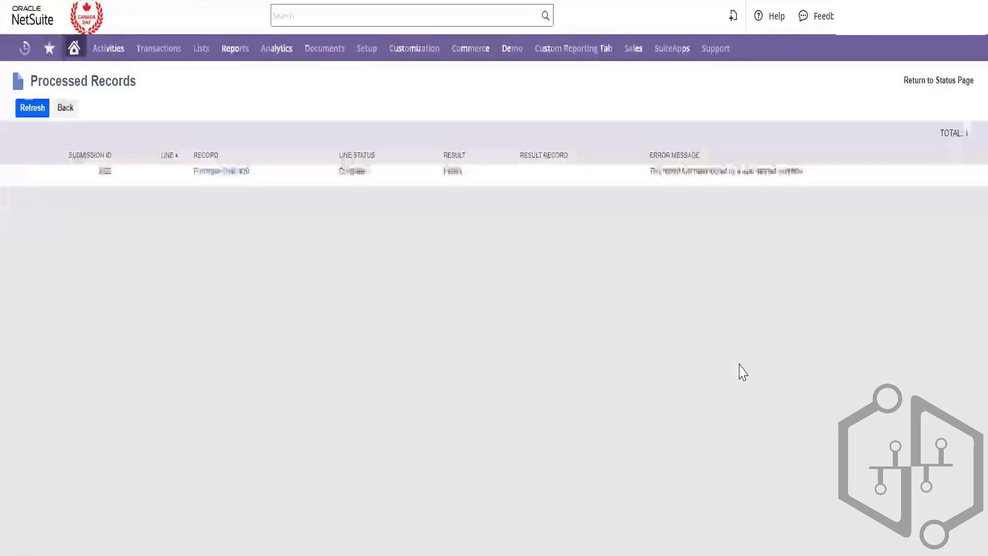
pyautogui.tripleClick(769, 176)
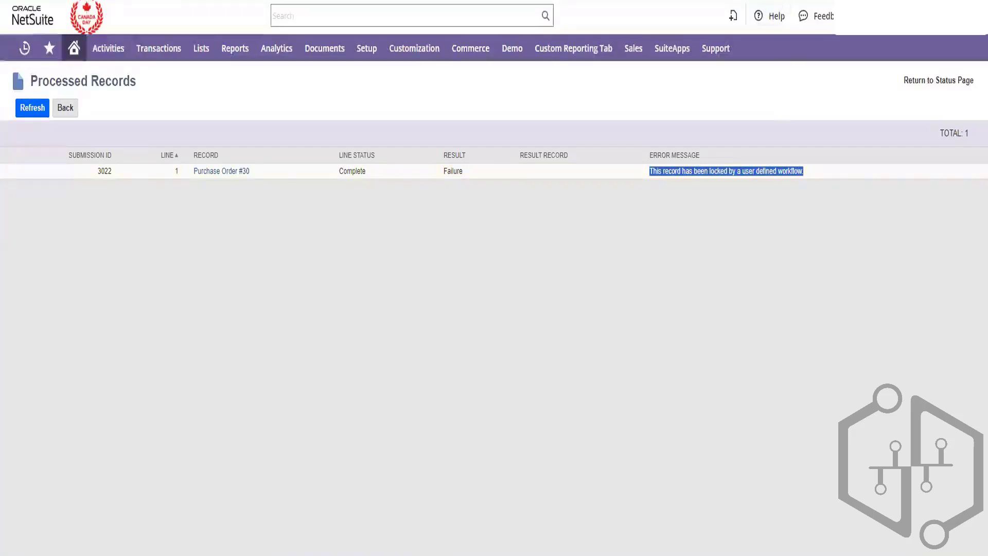
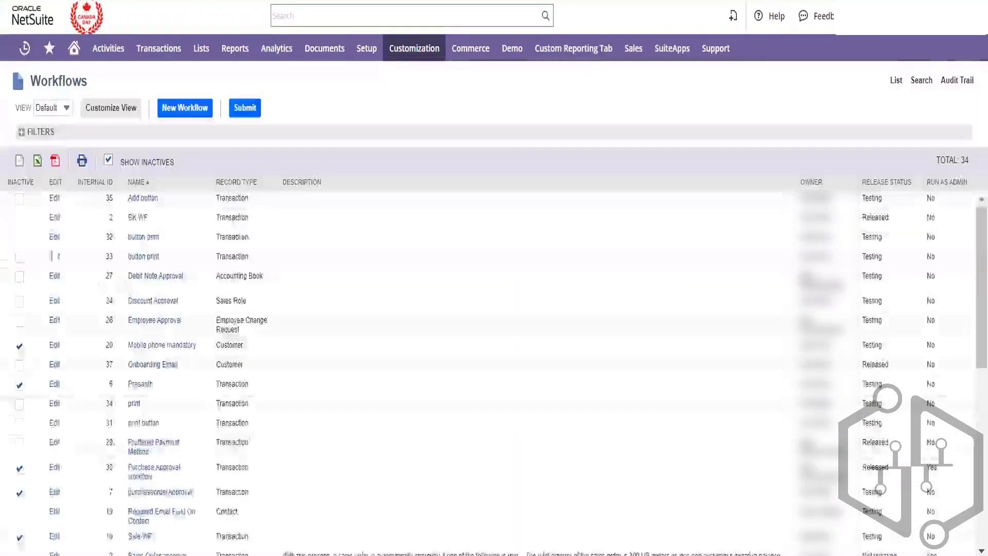
# Mark the button print, Add button, Debit Note Approval, Discount Approval, Prasanth, print and Proffered Payment Method workflows inactive
pyautogui.click(20, 238)
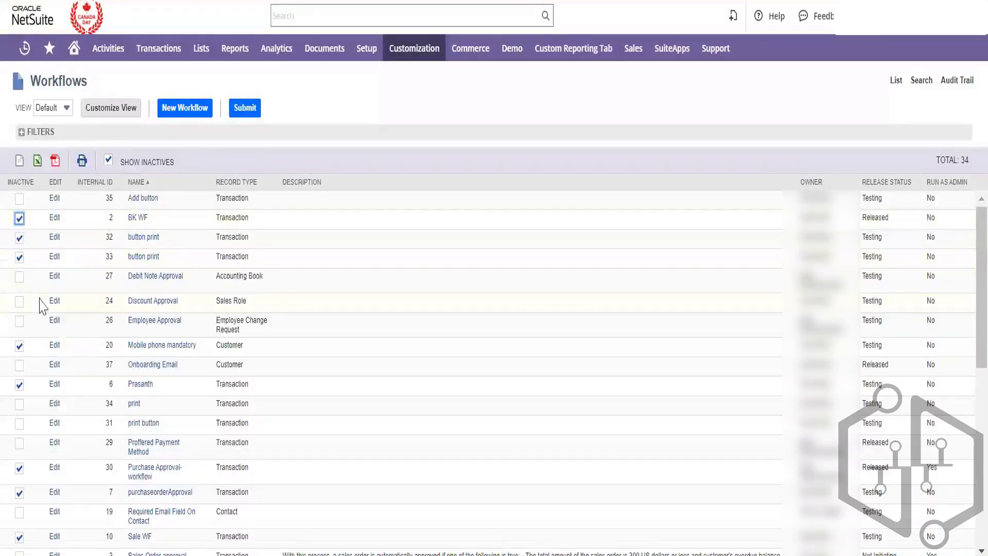
pyautogui.click(19, 198)
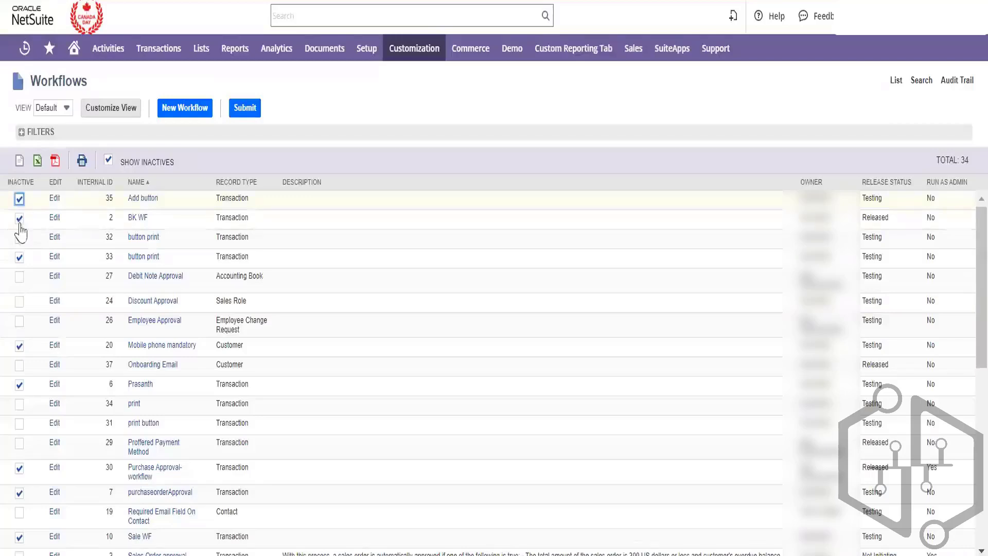
pyautogui.click(19, 277)
pyautogui.click(20, 302)
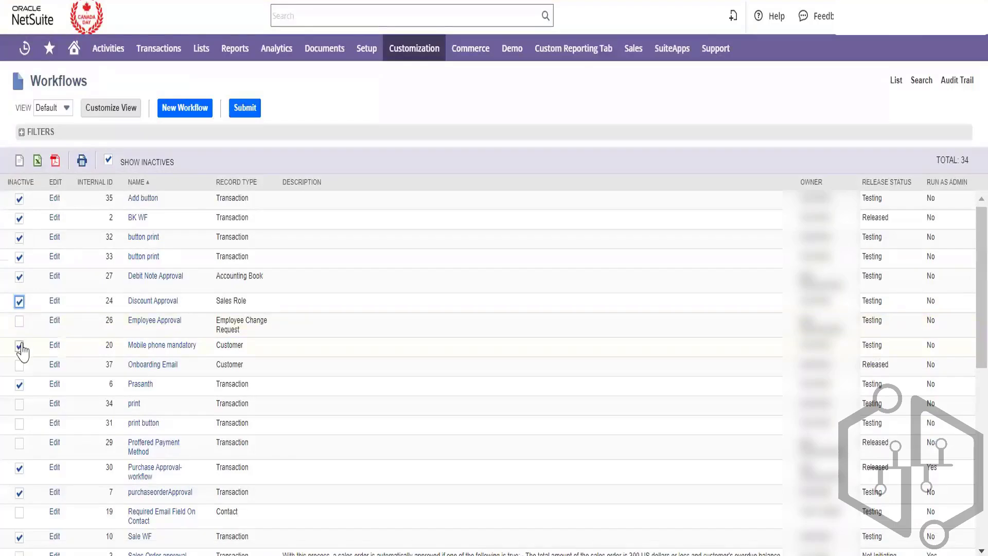
pyautogui.click(20, 385)
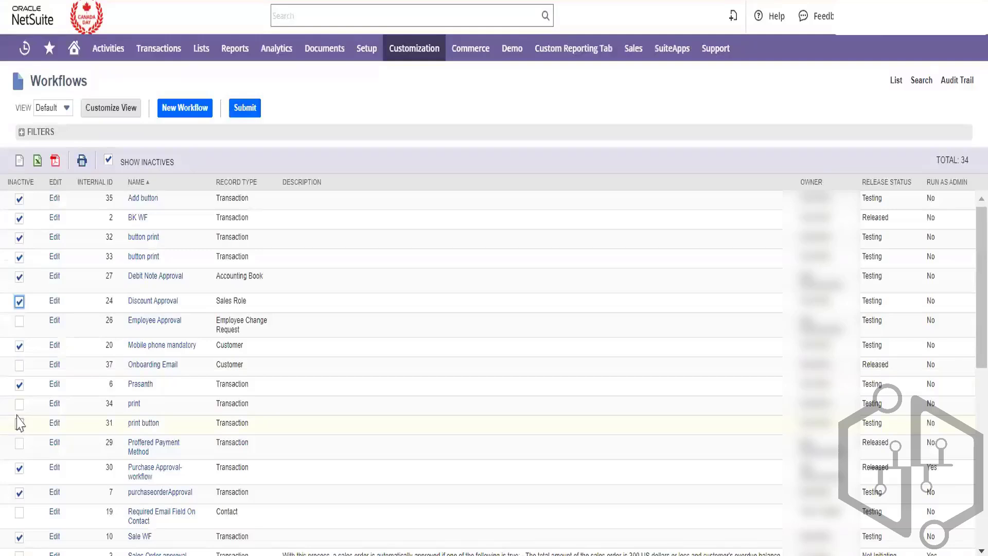
pyautogui.click(20, 406)
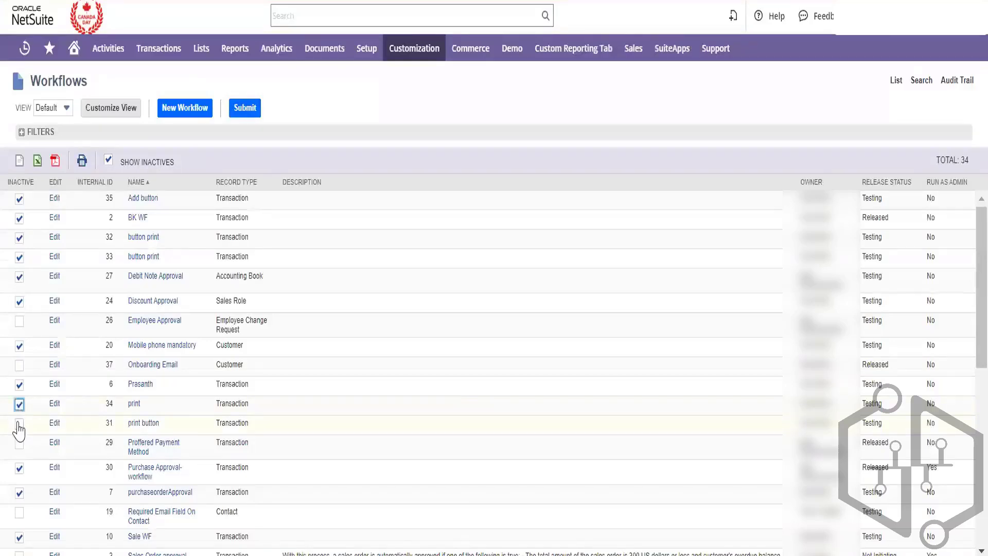
pyautogui.click(19, 445)
pyautogui.scroll(-1, 60, 490)
pyautogui.scroll(-6, 60, 491)
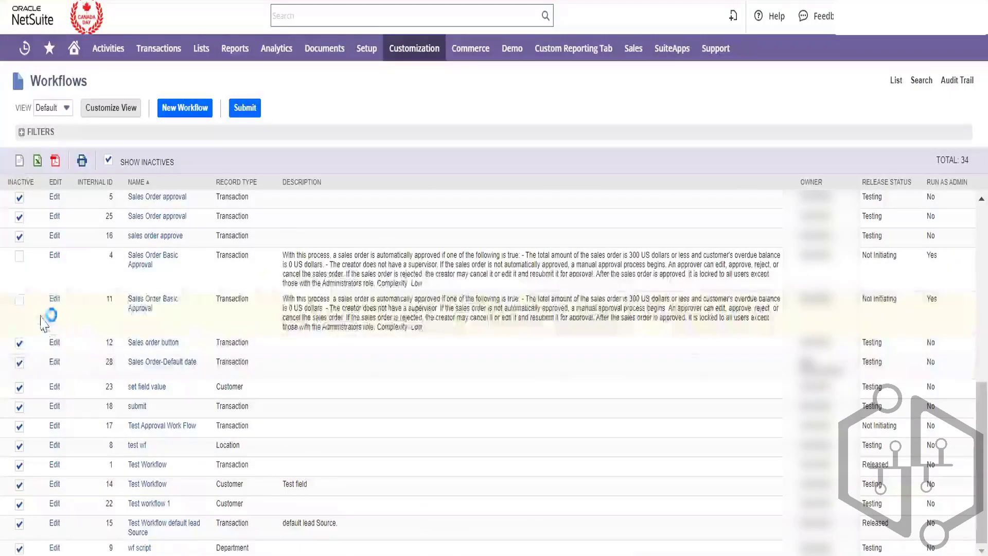
# Mark both Sales Order Basic Approval workflows (IDs 11 and 4) inactive and save
pyautogui.click(19, 300)
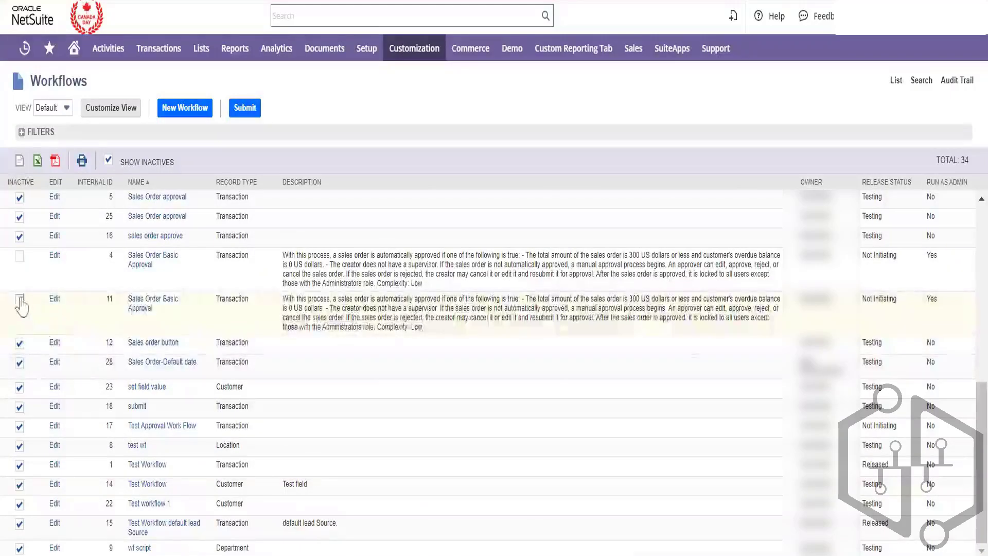
pyautogui.click(20, 255)
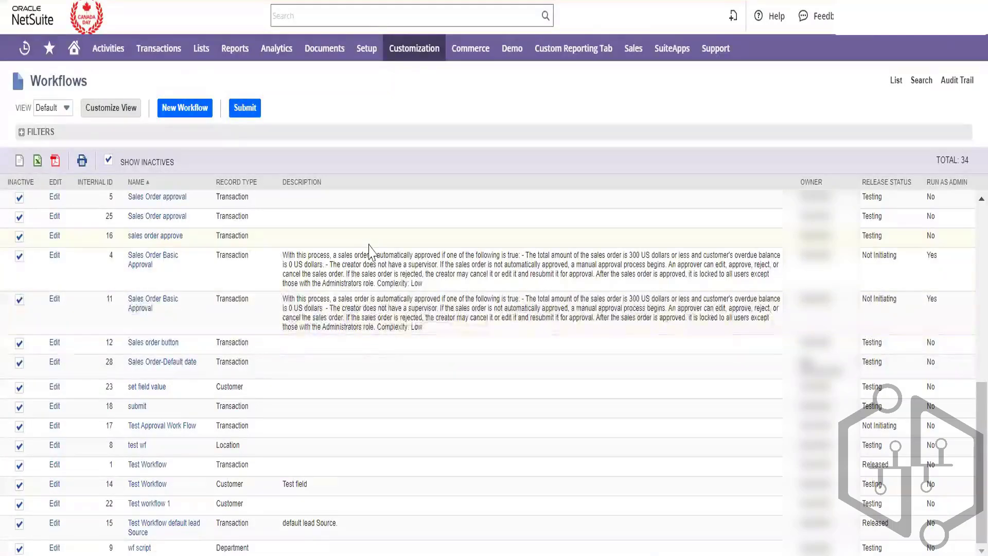
pyautogui.press('F5')
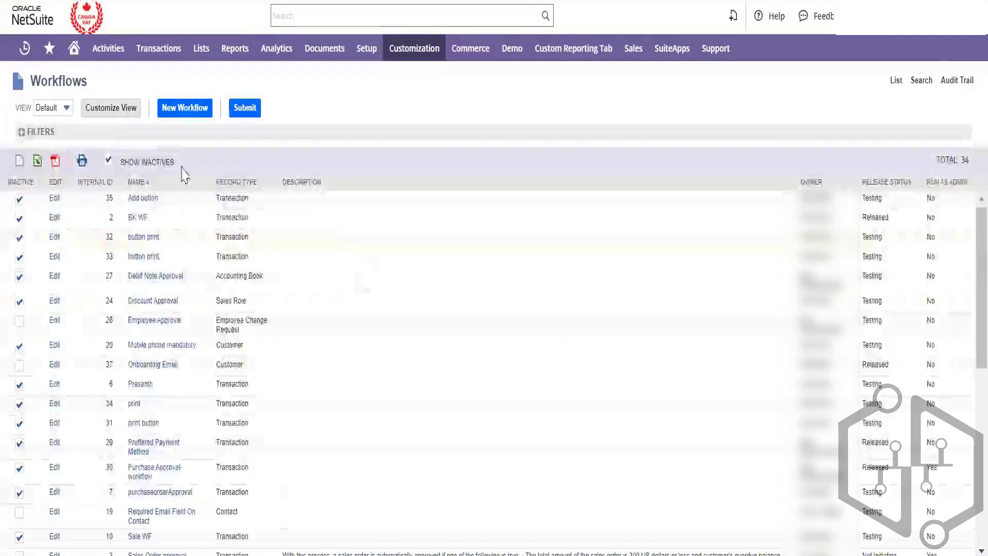
# Check which workflows remain active, then mark Sales Order approval inactive and submit
pyautogui.click(109, 162)
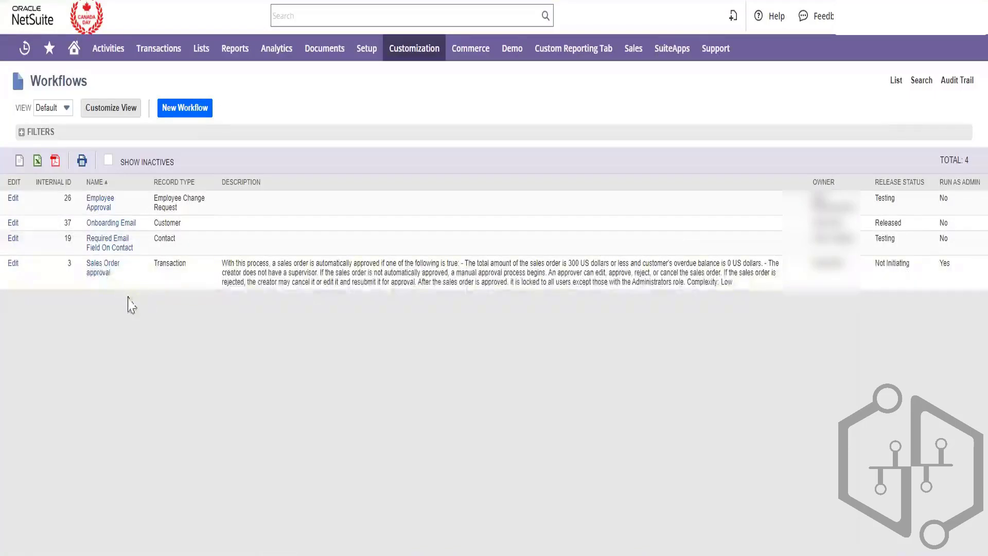
pyautogui.click(108, 161)
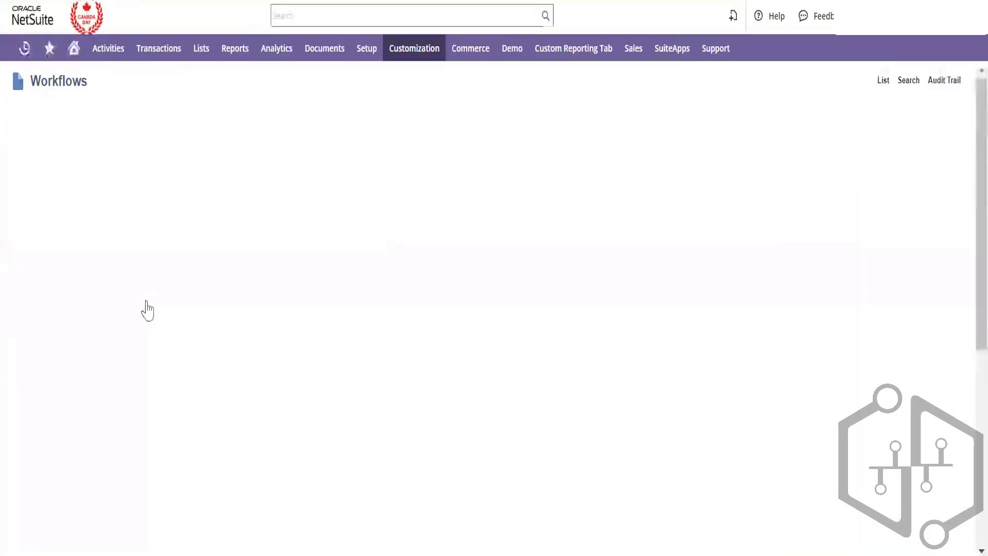
pyautogui.scroll(-3, 143, 435)
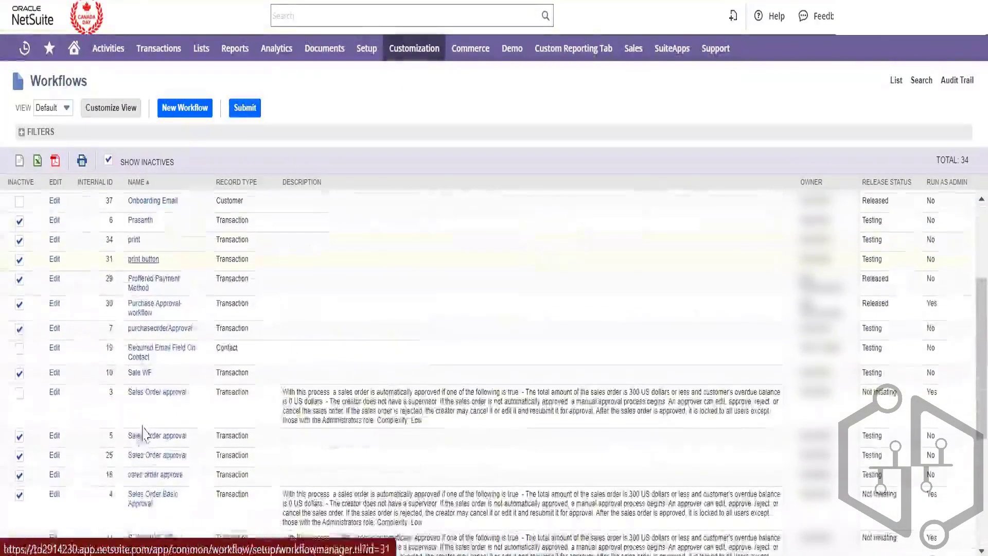
pyautogui.click(19, 393)
pyautogui.click(251, 109)
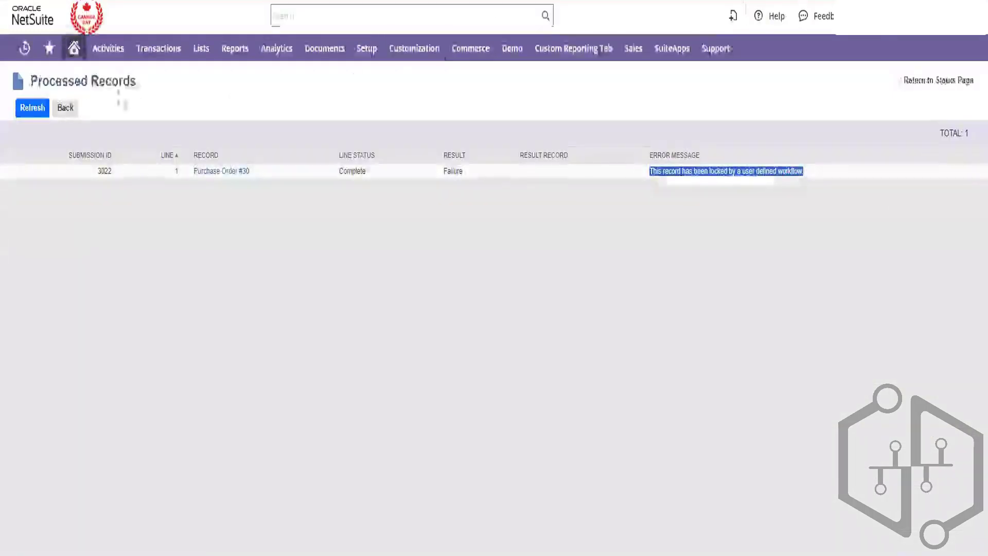
# Open Manage Intercompany Sales Orders with customer ven1002 IC - Temp selected
pyautogui.moveTo(176, 49)
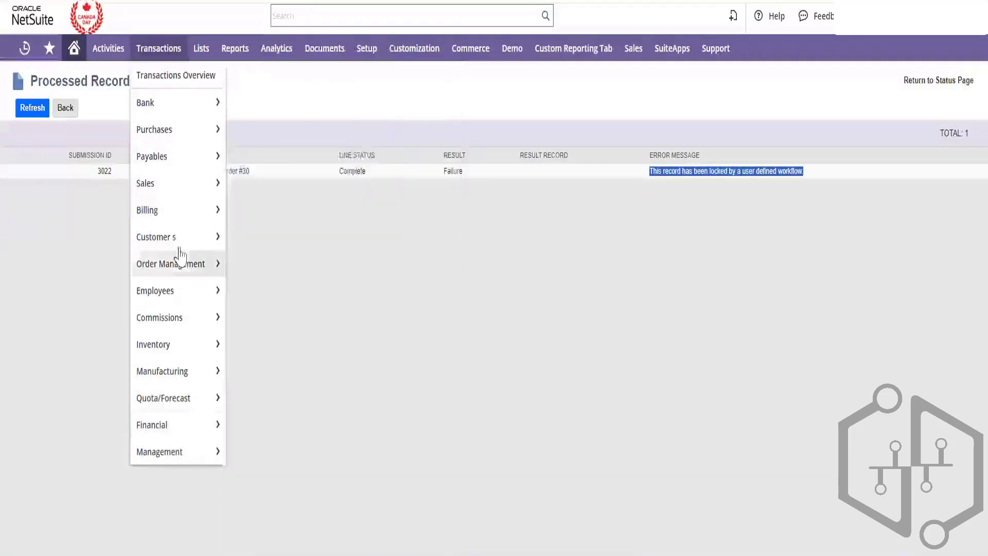
pyautogui.moveTo(180, 205)
pyautogui.moveTo(192, 188)
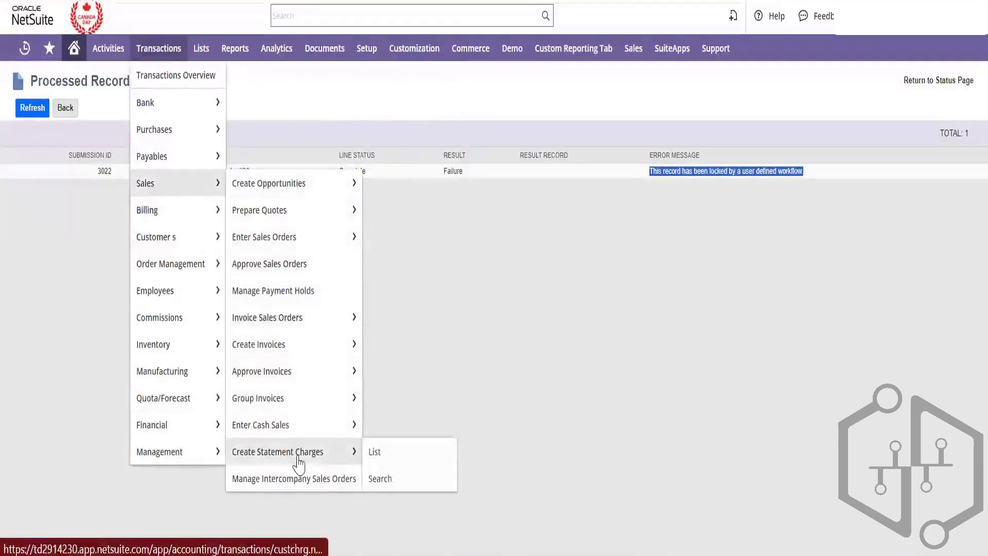
pyautogui.click(301, 480)
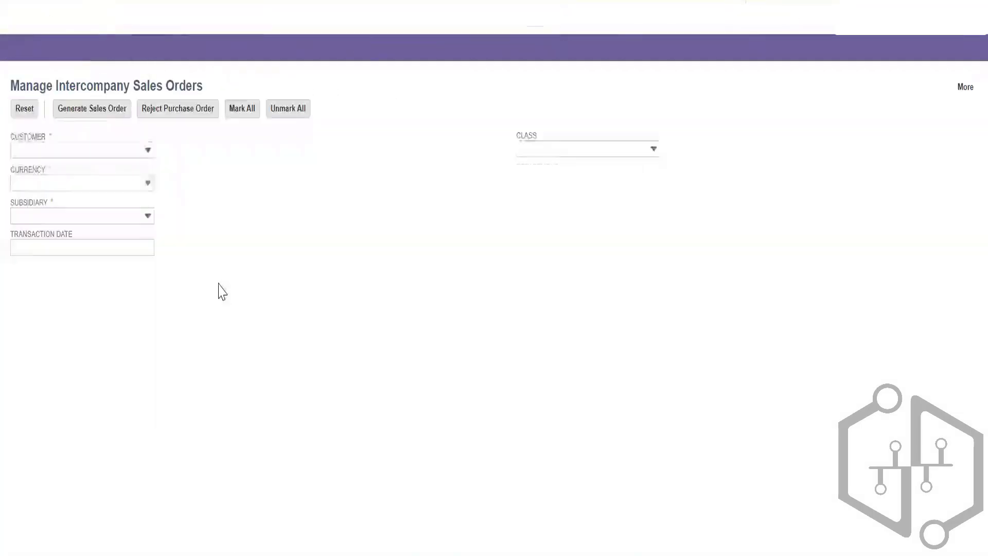
pyautogui.click(146, 150)
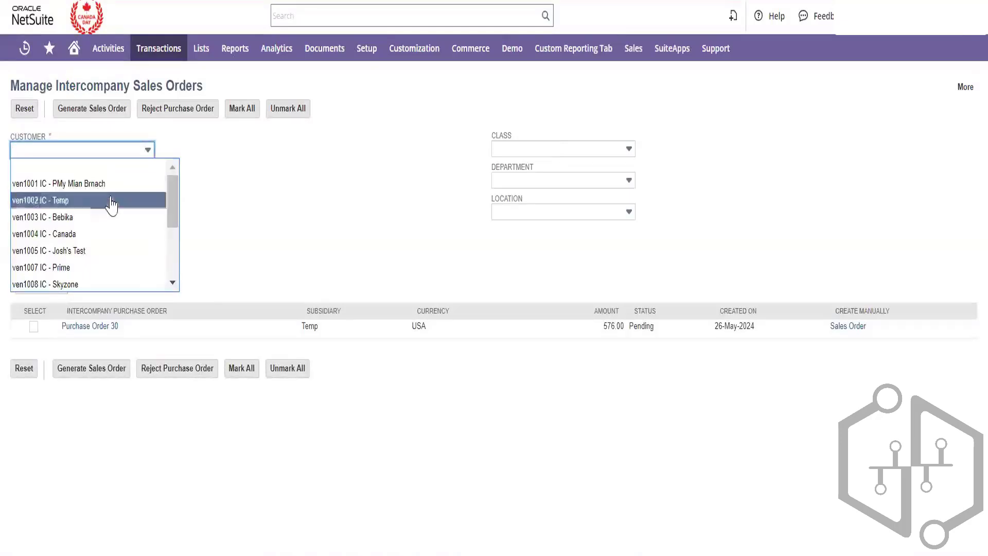
pyautogui.click(138, 199)
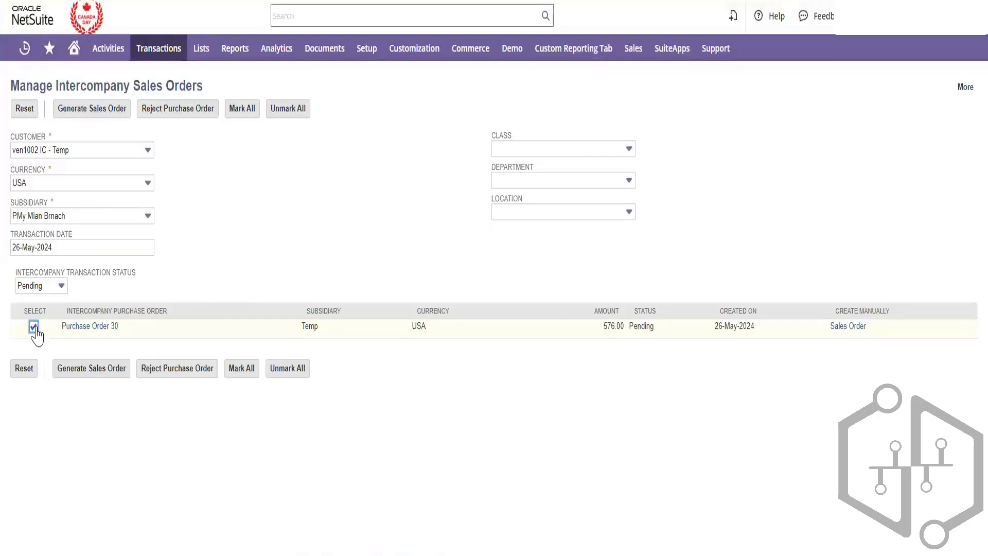
# Generate a sales order from pending Purchase Order 30 and refresh the processing result
pyautogui.click(30, 286)
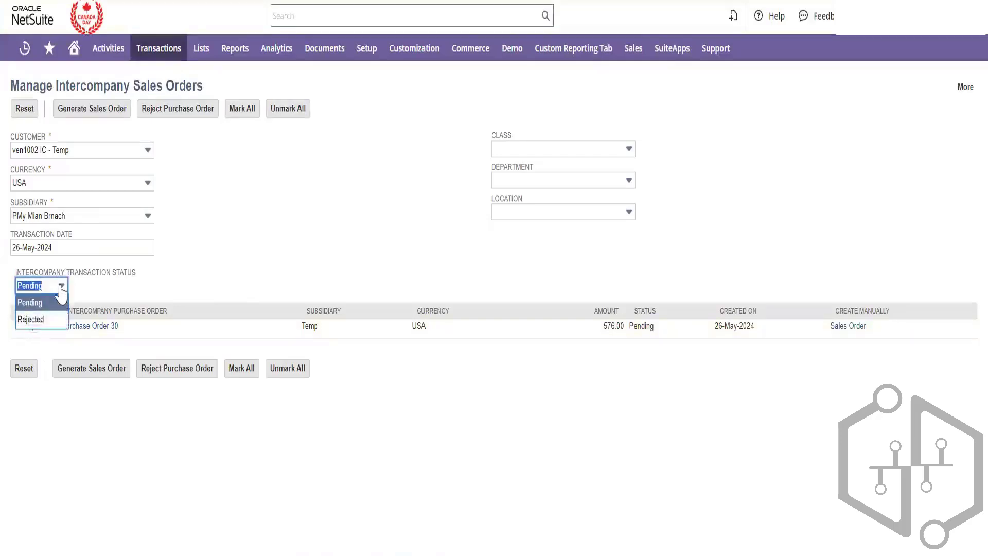
pyautogui.click(339, 251)
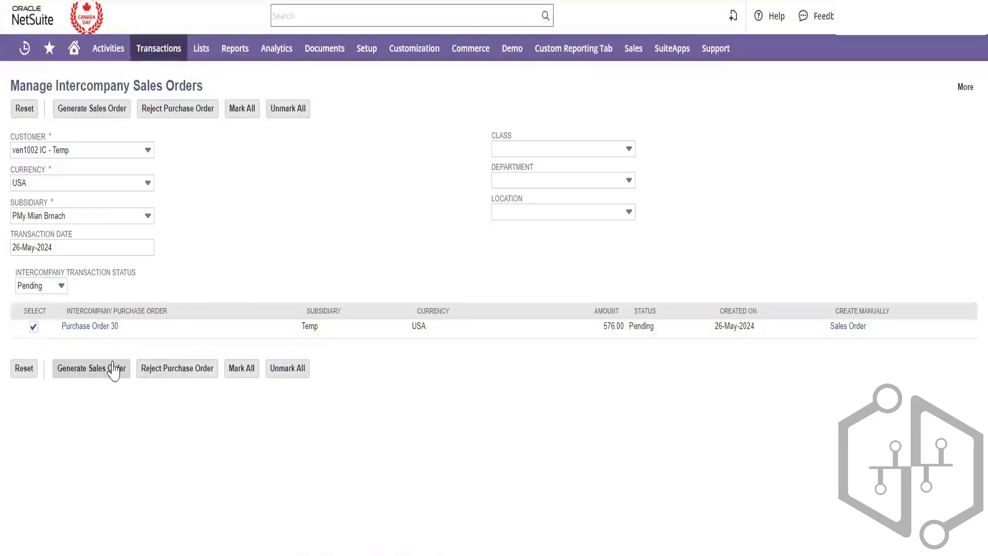
pyautogui.click(113, 369)
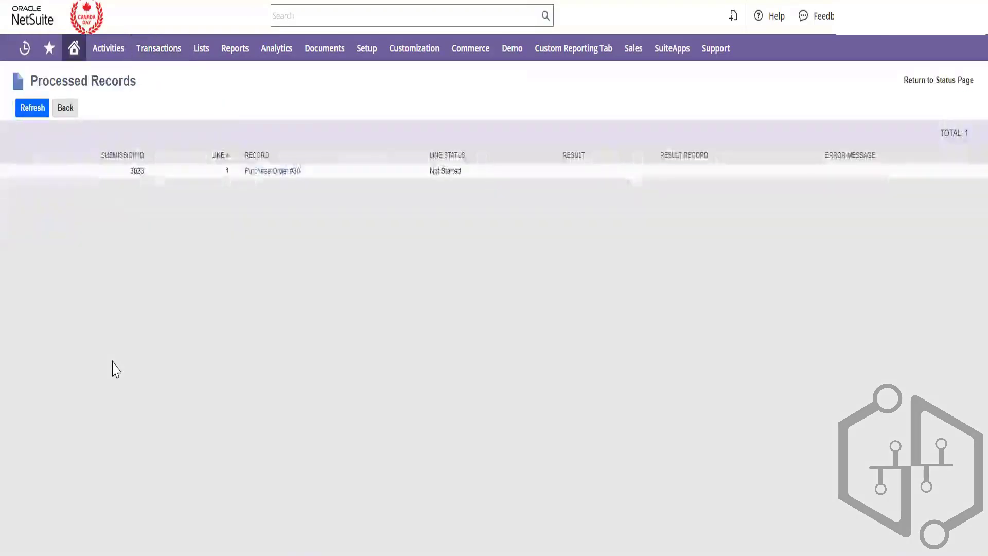
pyautogui.click(44, 116)
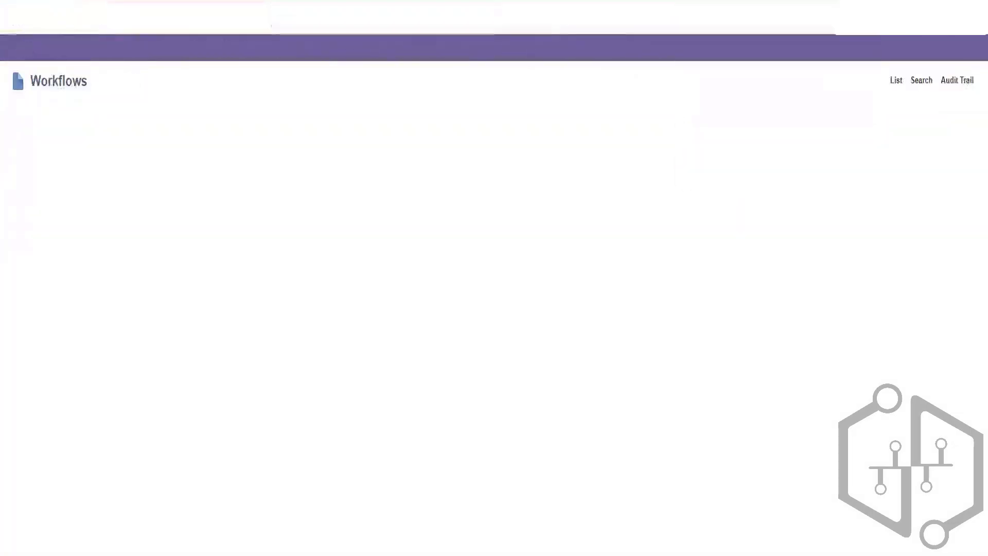
# Hide inactive workflows to review which remain active, then show them again
pyautogui.click(108, 160)
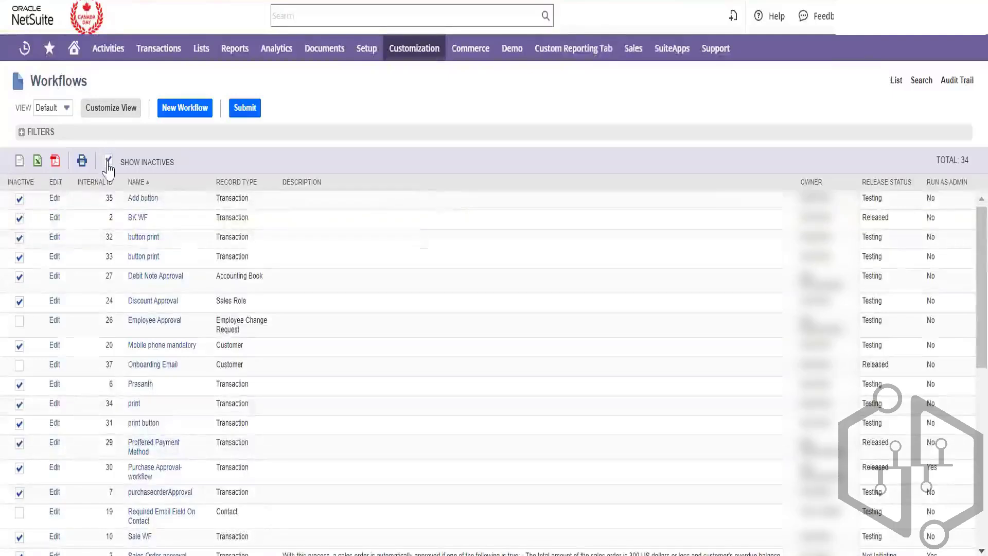
pyautogui.click(108, 161)
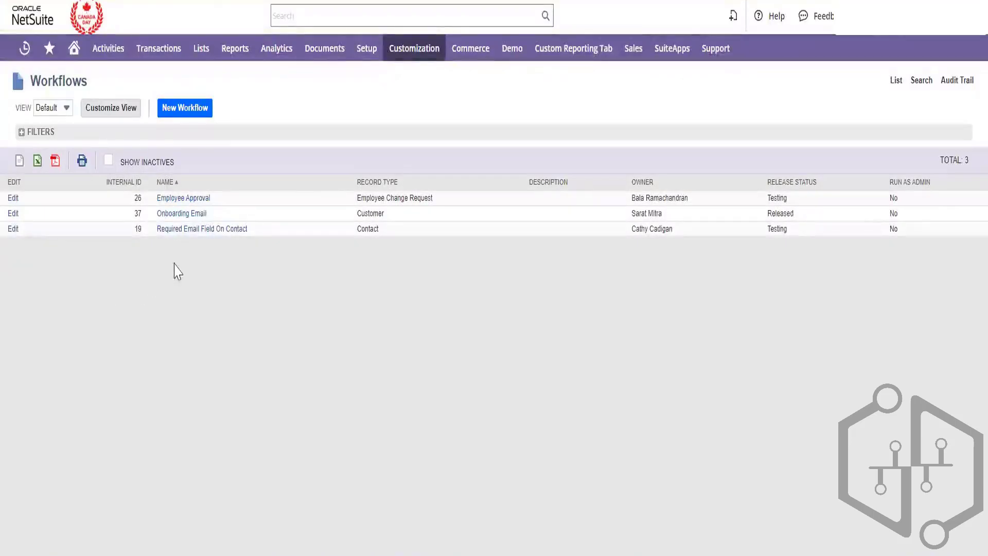
pyautogui.click(109, 161)
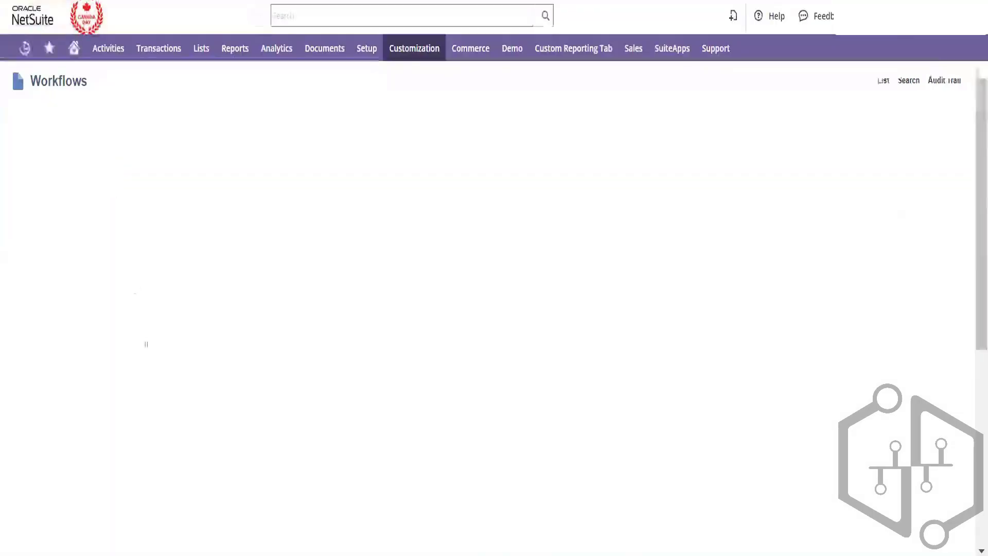
# Mark Employee Approval, Onboarding Email and Required Email Field On Contact inactive and submit
pyautogui.click(20, 321)
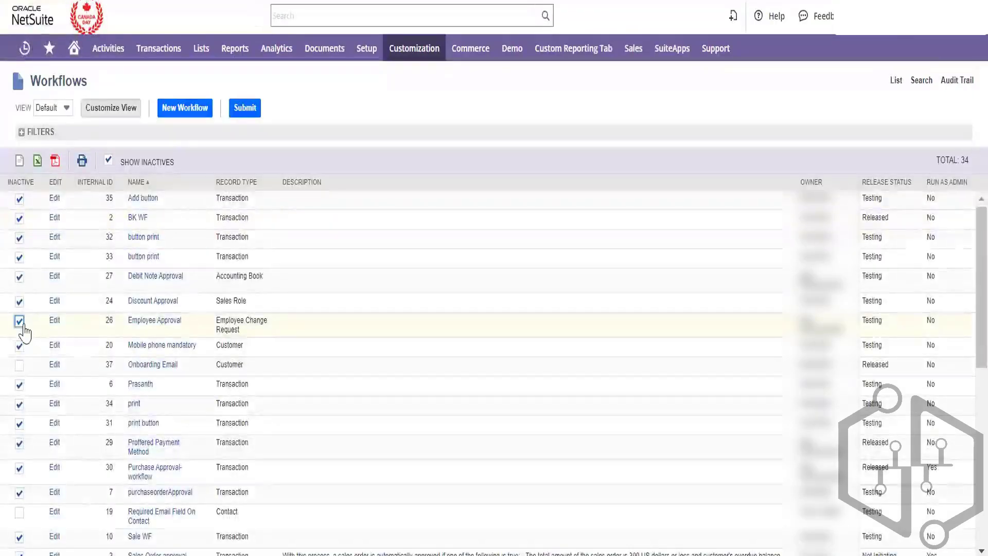
pyautogui.click(21, 367)
pyautogui.scroll(-8, 114, 396)
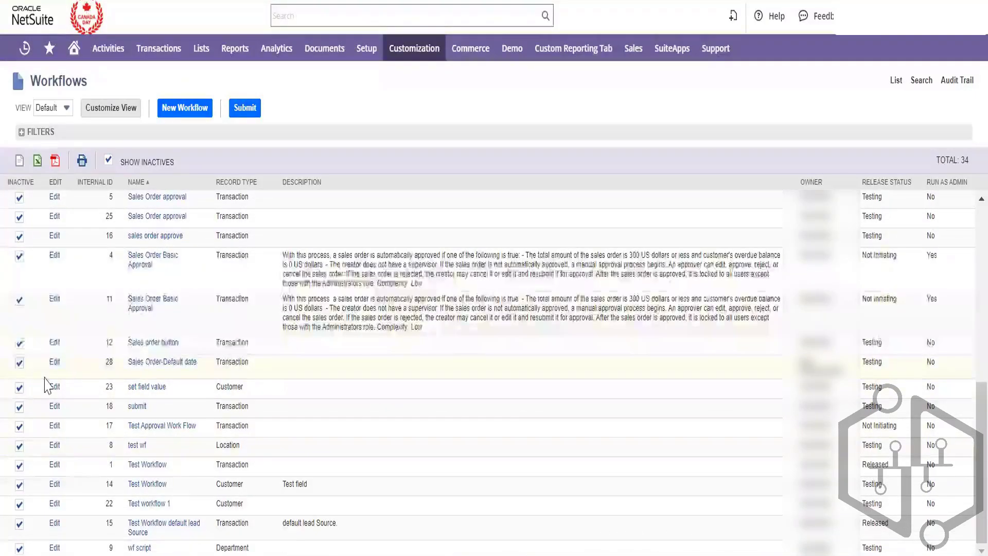
pyautogui.scroll(1, 48, 385)
pyautogui.scroll(8, 48, 383)
pyautogui.click(19, 509)
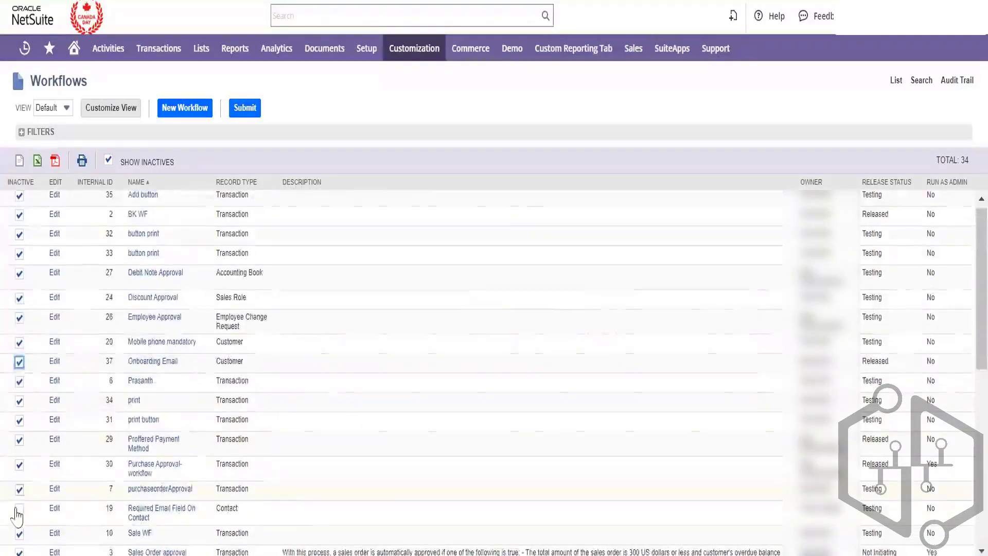
pyautogui.scroll(1, 110, 427)
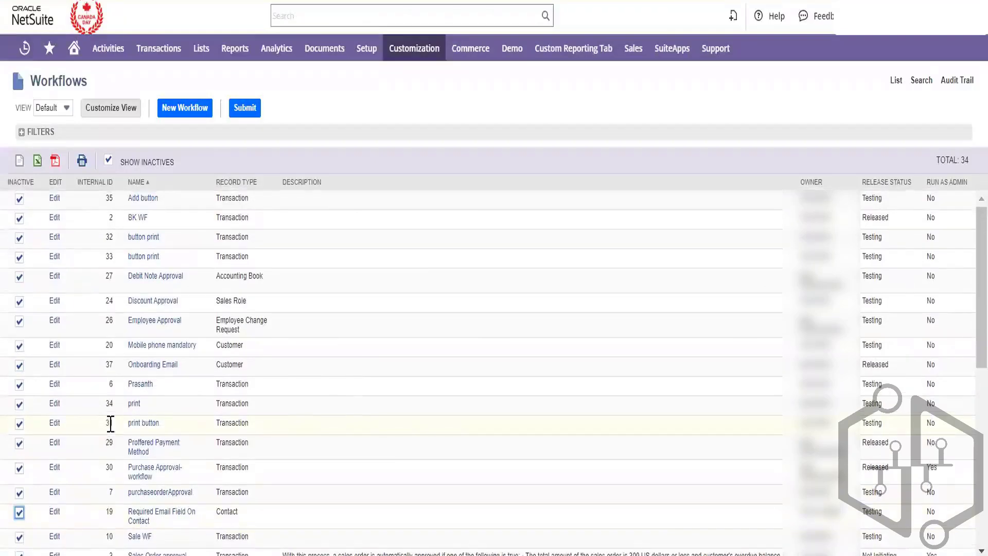
pyautogui.scroll(-7, 110, 423)
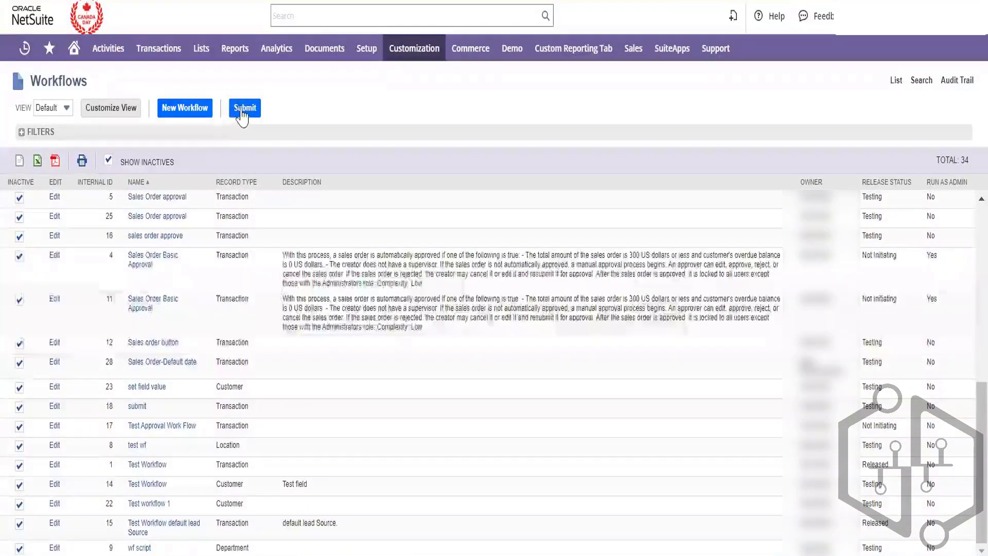
pyautogui.click(242, 116)
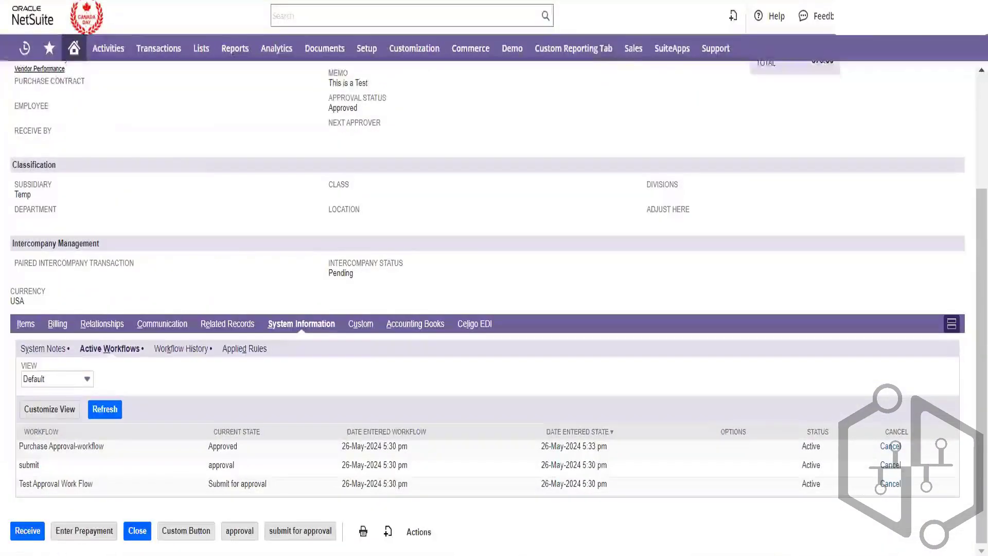
# Reload the purchase order, then open Manage Intercompany Sales Orders in a new tab
pyautogui.press('F5')
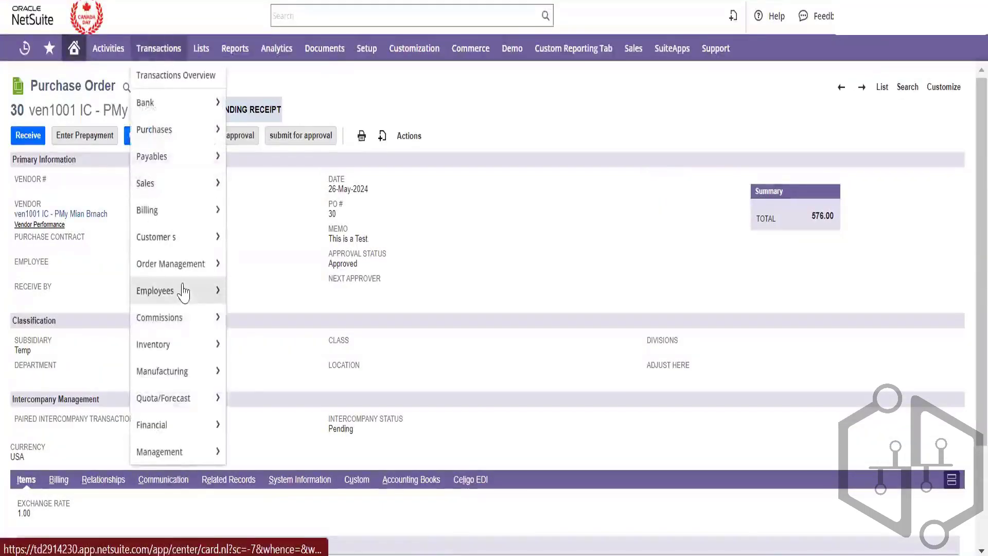
pyautogui.moveTo(153, 58)
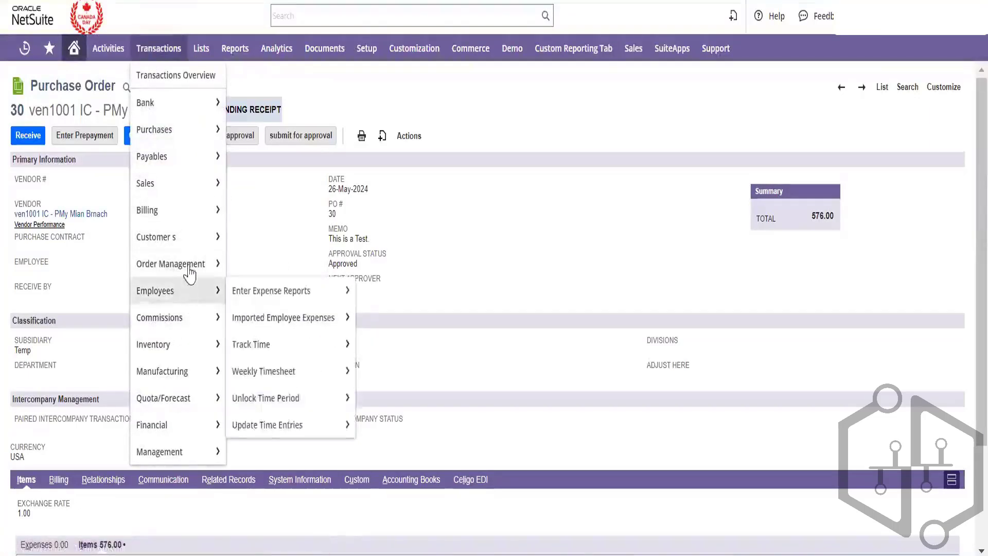
pyautogui.moveTo(196, 184)
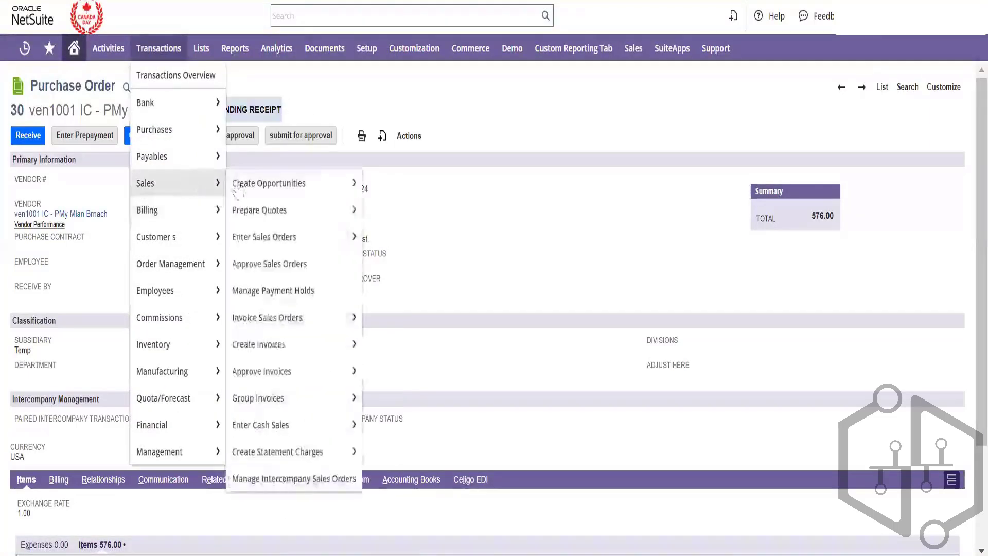
pyautogui.rightClick(288, 479)
pyautogui.click(394, 260)
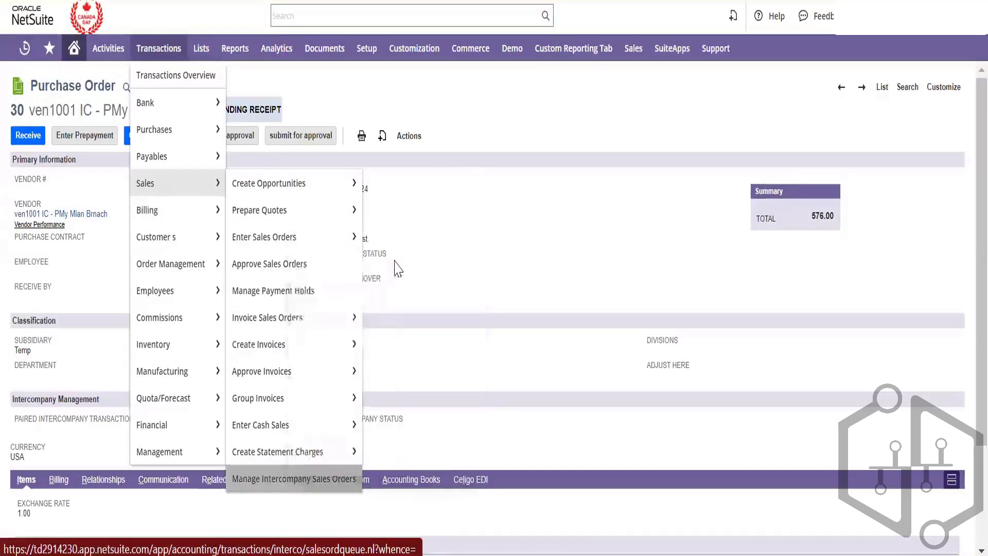
pyautogui.click(477, 1)
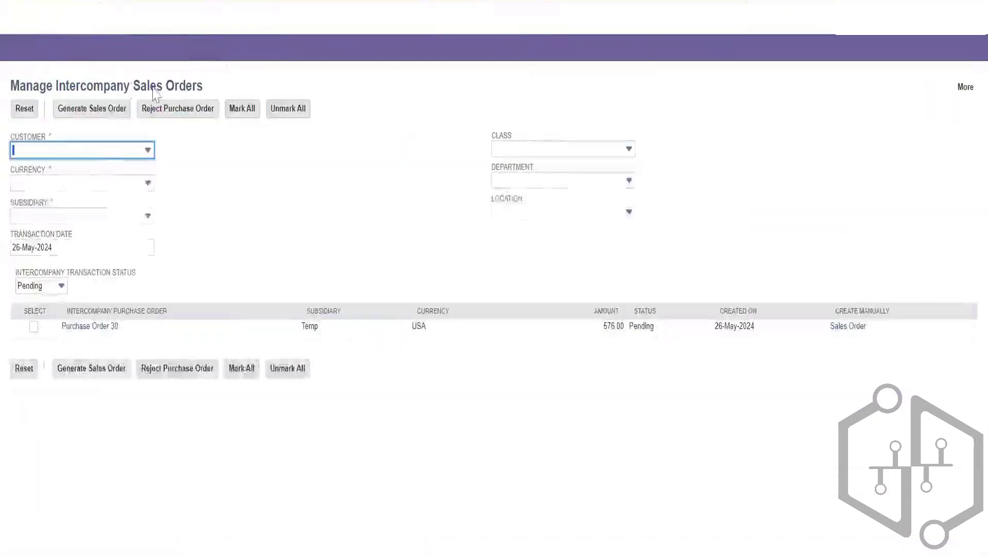
# Generate a sales order from Purchase Order 30 for the Temp customer, refresh, and select the lock error
pyautogui.click(107, 154)
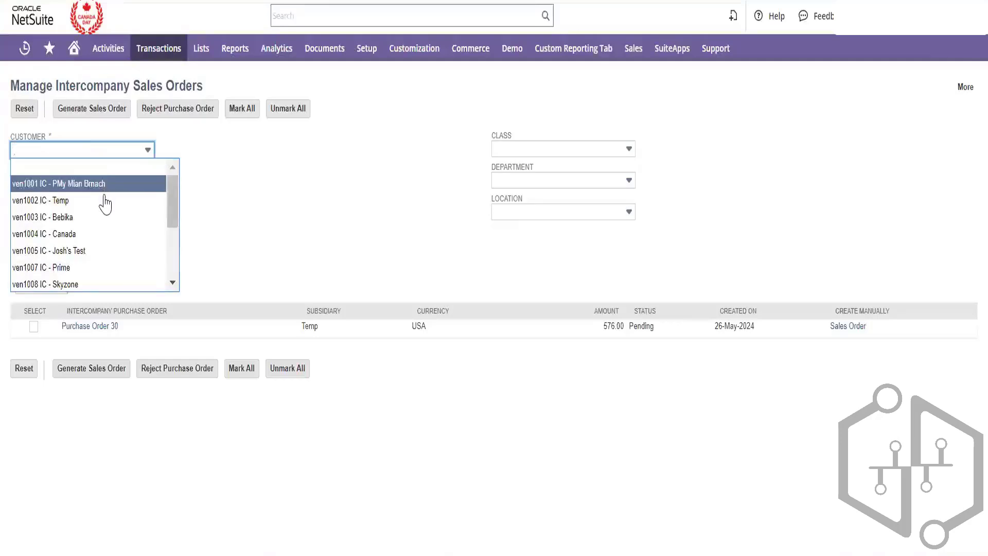
pyautogui.click(106, 200)
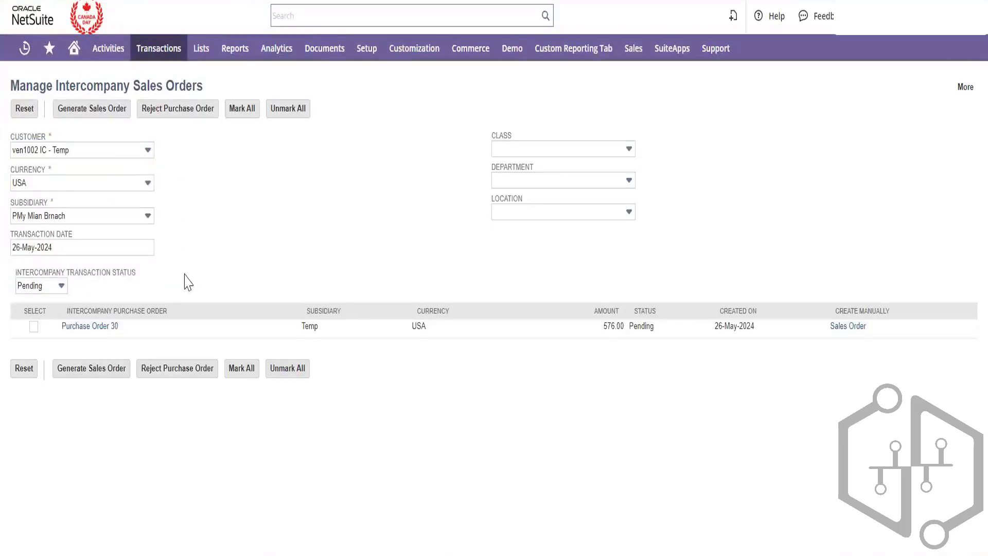
pyautogui.click(35, 328)
pyautogui.click(96, 373)
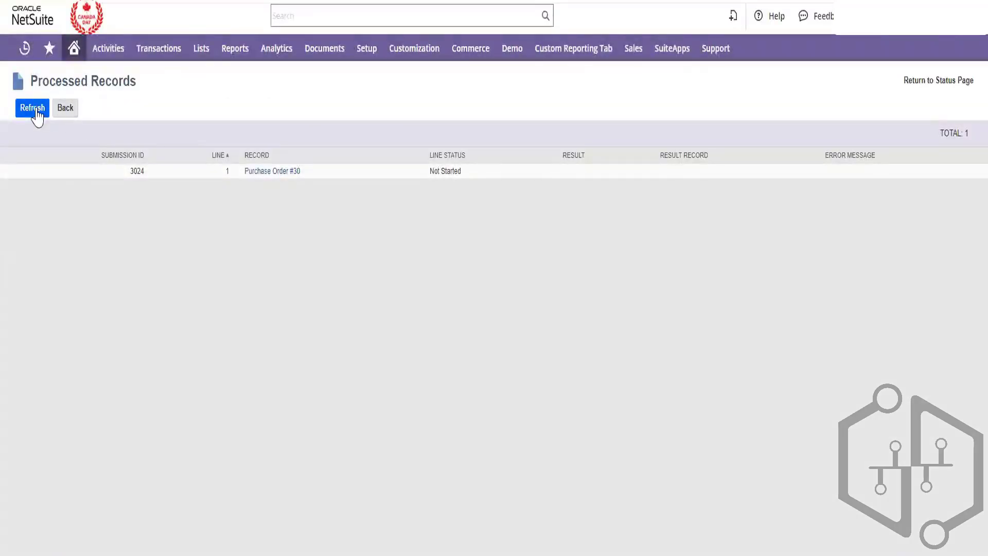
pyautogui.click(38, 114)
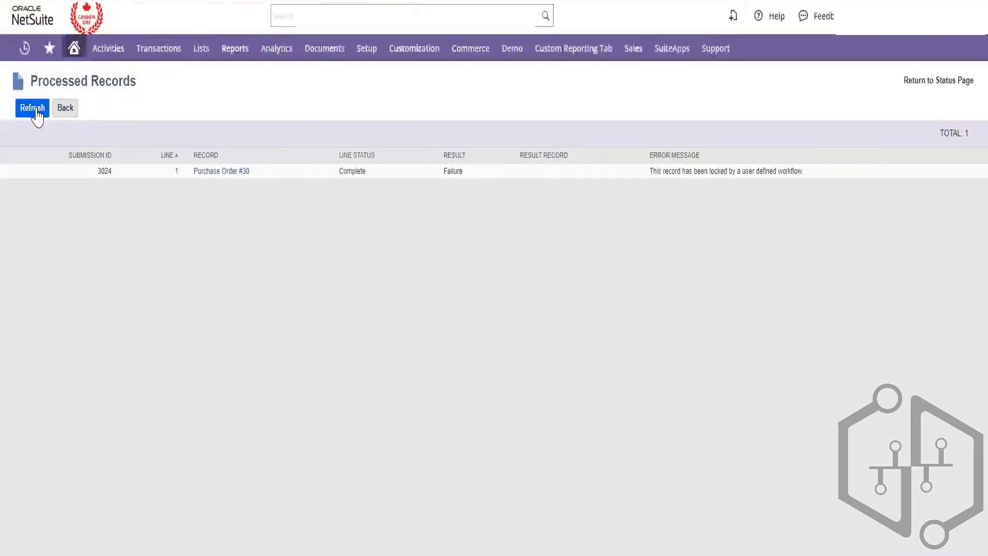
pyautogui.doubleClick(764, 171)
pyautogui.tripleClick(763, 171)
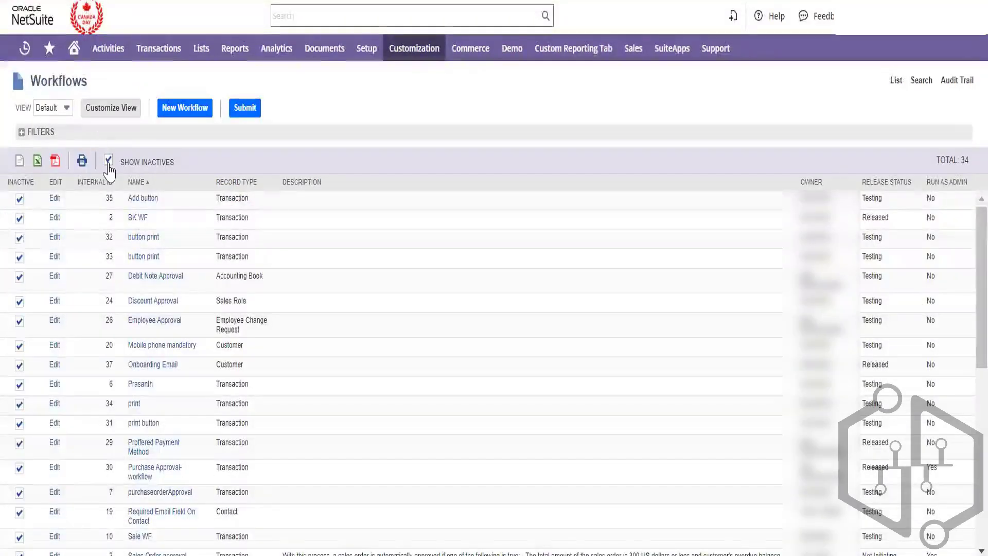
pyautogui.click(108, 161)
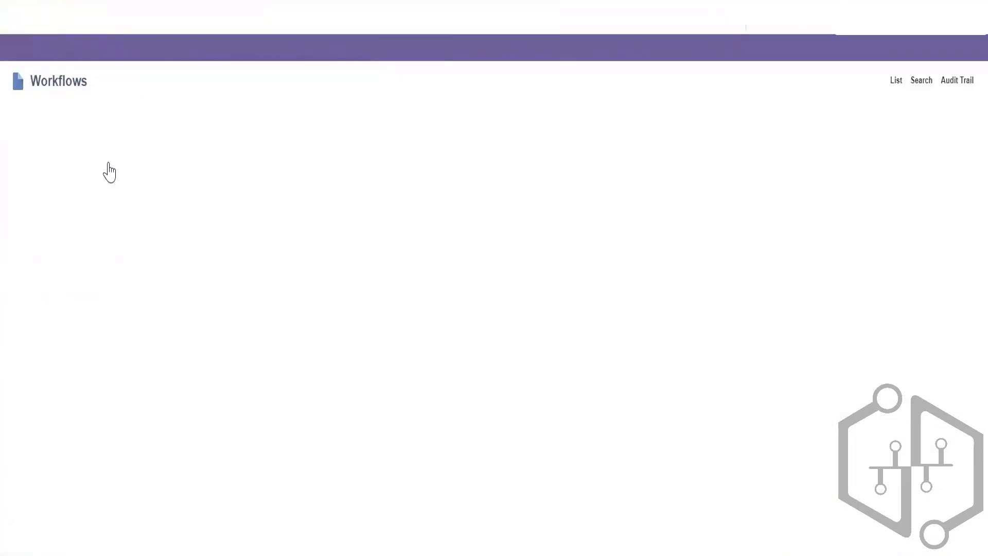
pyautogui.click(22, 133)
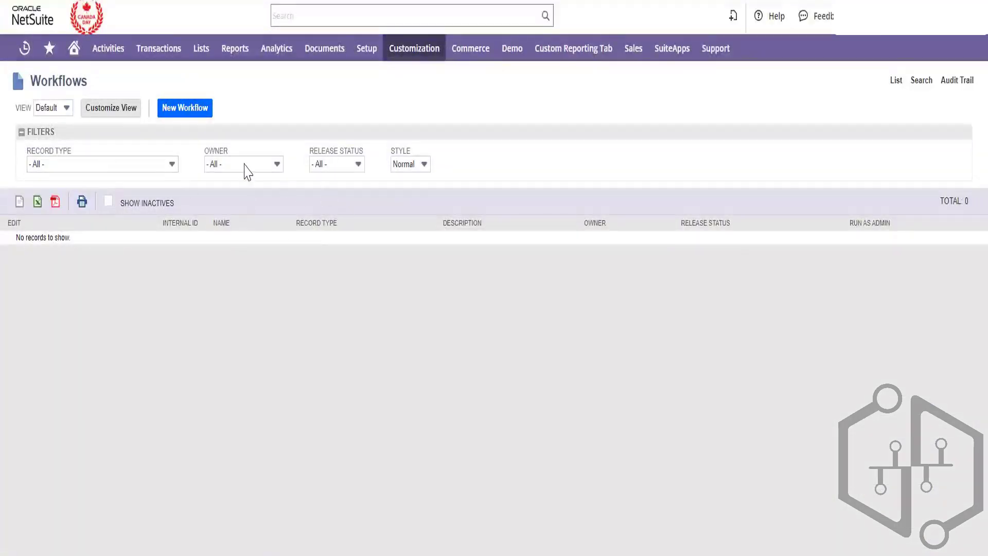
pyautogui.click(101, 164)
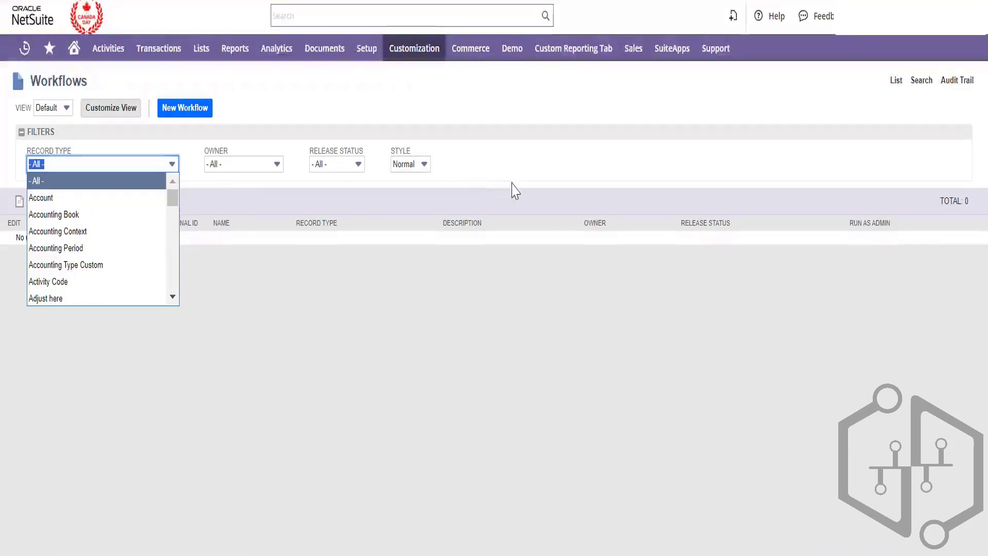
pyautogui.click(414, 319)
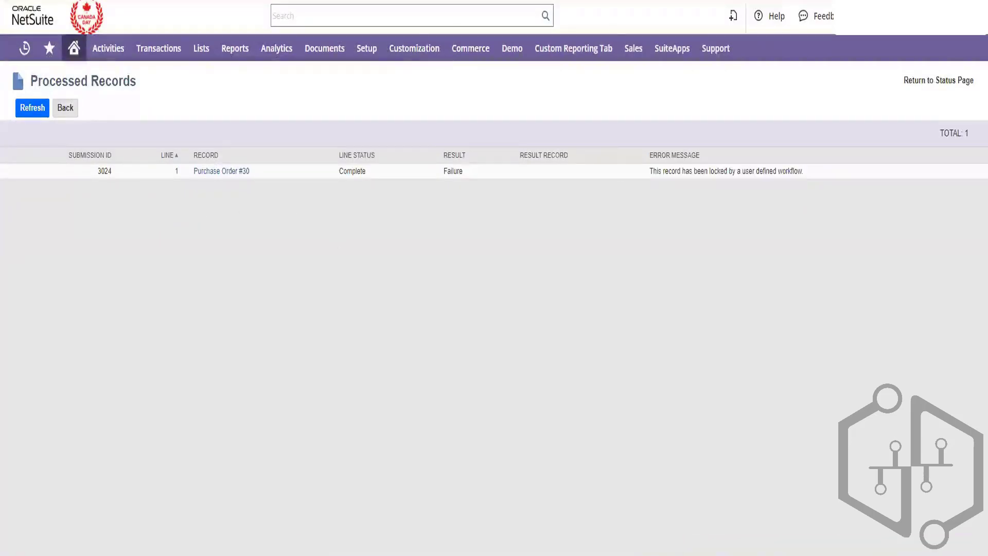
# Switch back to the browser tab showing Purchase Order 30
pyautogui.click(447, 1)
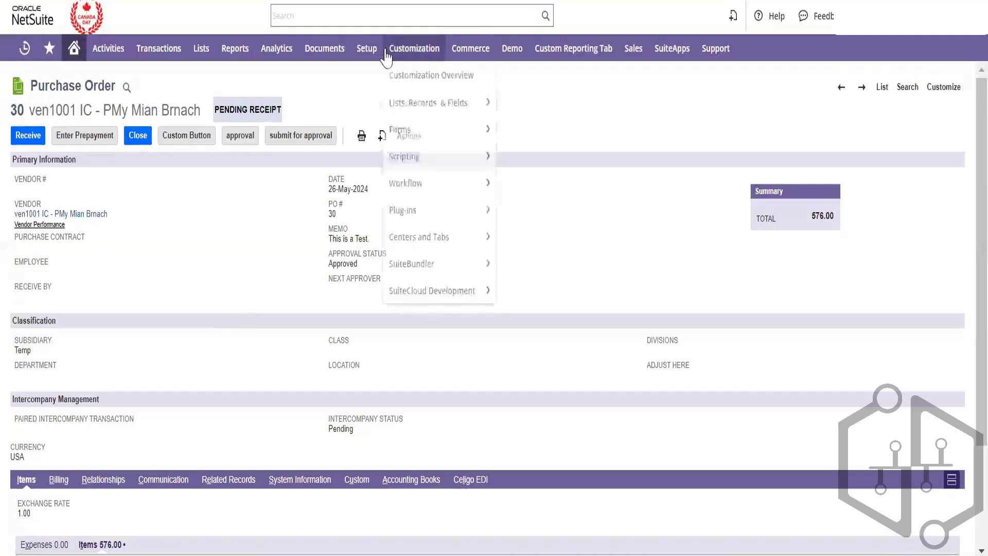
# Open Accounting Preferences from Setup > Accounting, also in a new tab
pyautogui.moveTo(366, 48)
pyautogui.moveTo(392, 127)
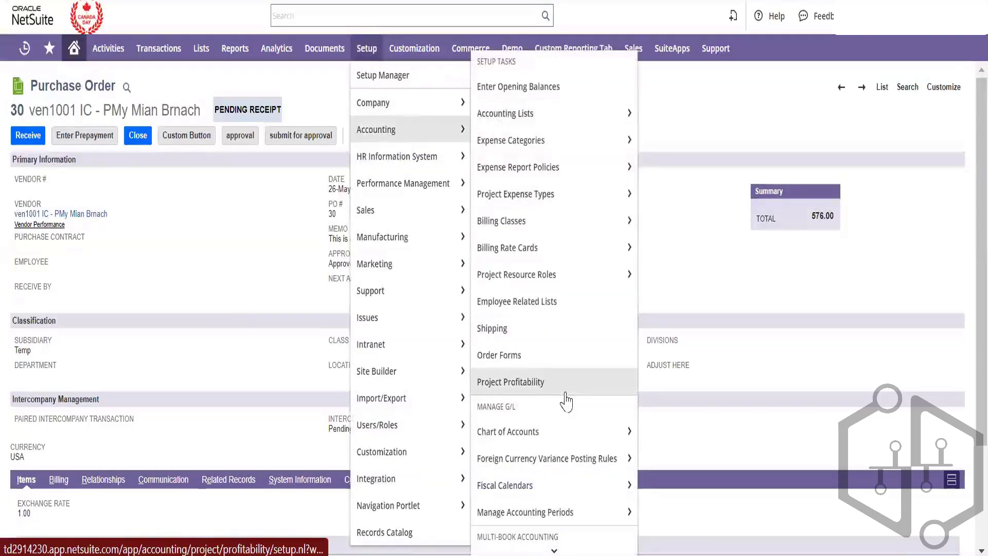
pyautogui.scroll(-3, 566, 402)
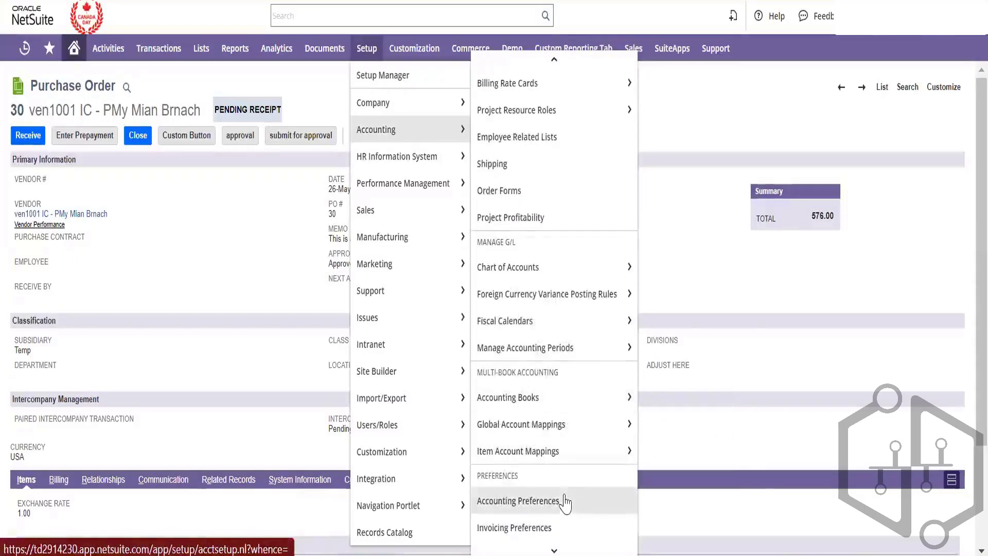
pyautogui.rightClick(565, 502)
pyautogui.click(592, 267)
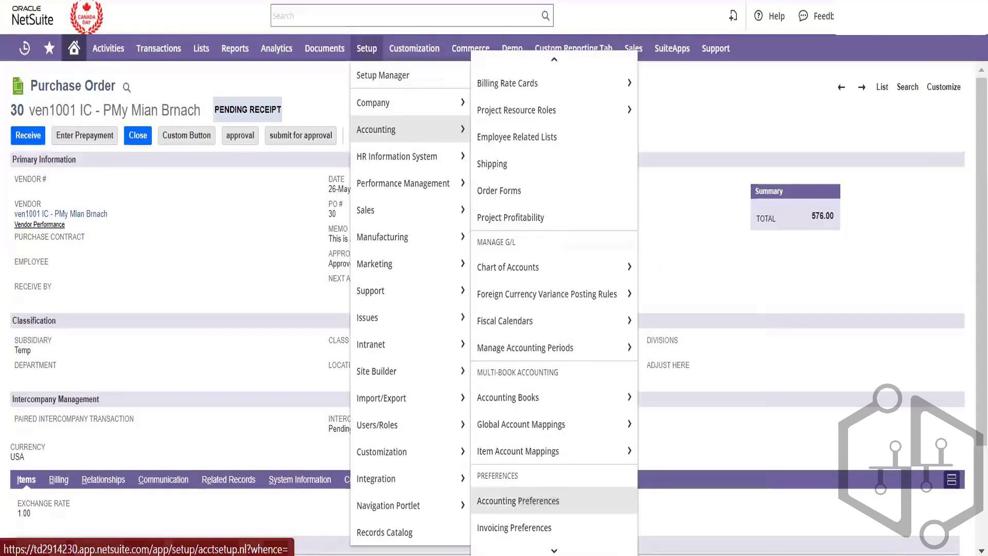
pyautogui.click(518, 501)
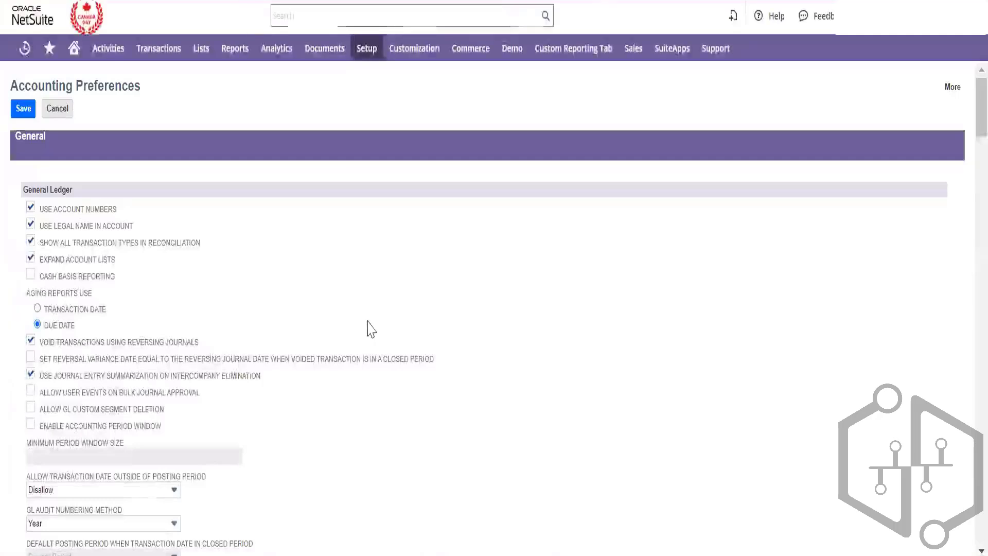
# Search the page for intercompany settings; keep Intercompany Time Allow and Expenses Allow and Auto Adjust
pyautogui.hotkey('ctrl', 'f')
pyautogui.write('approvainter')
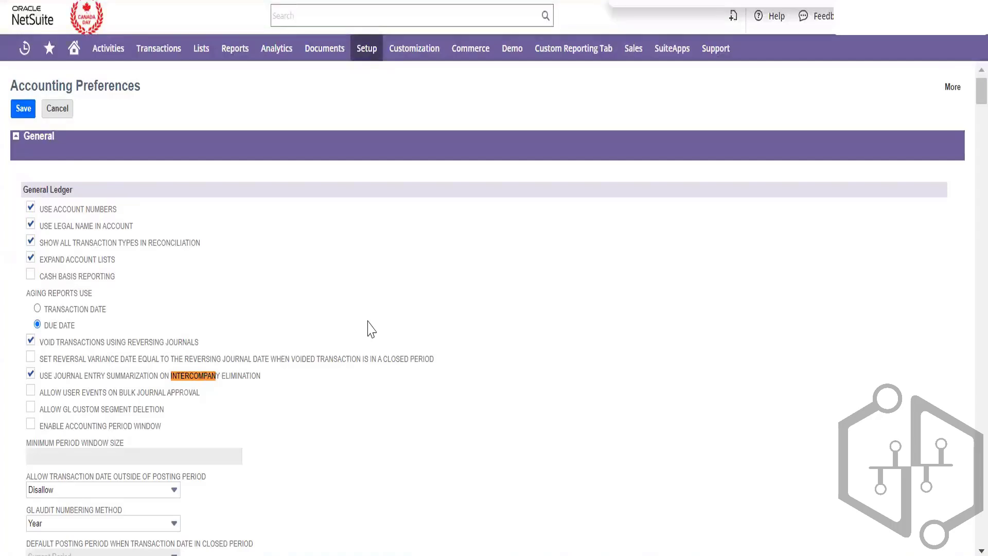
pyautogui.press('Return')
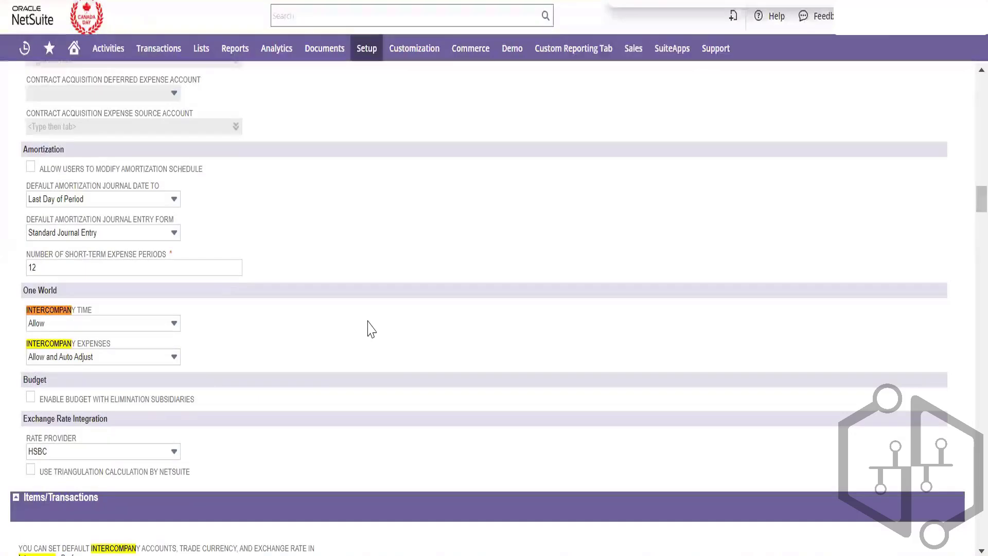
pyautogui.click(133, 324)
pyautogui.click(283, 333)
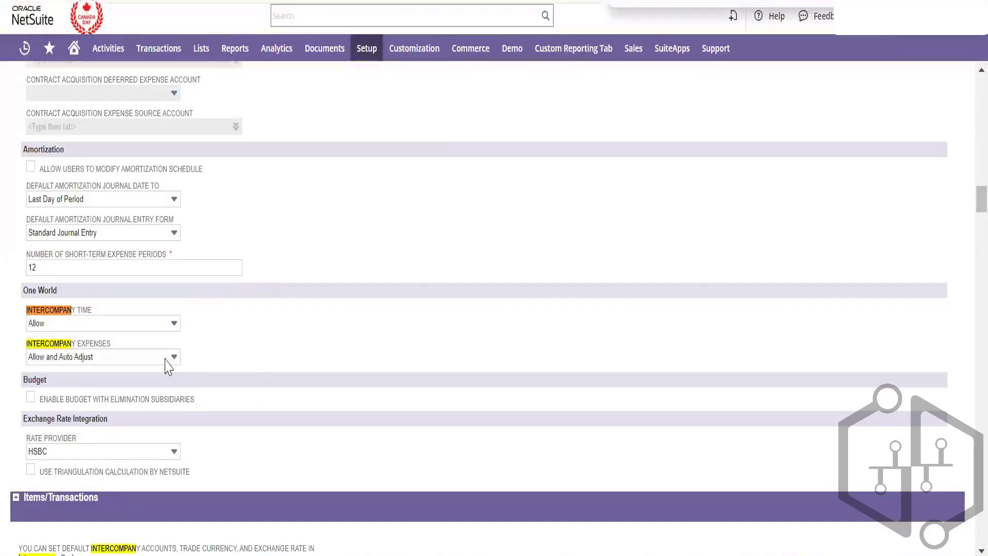
pyautogui.click(159, 359)
pyautogui.click(313, 360)
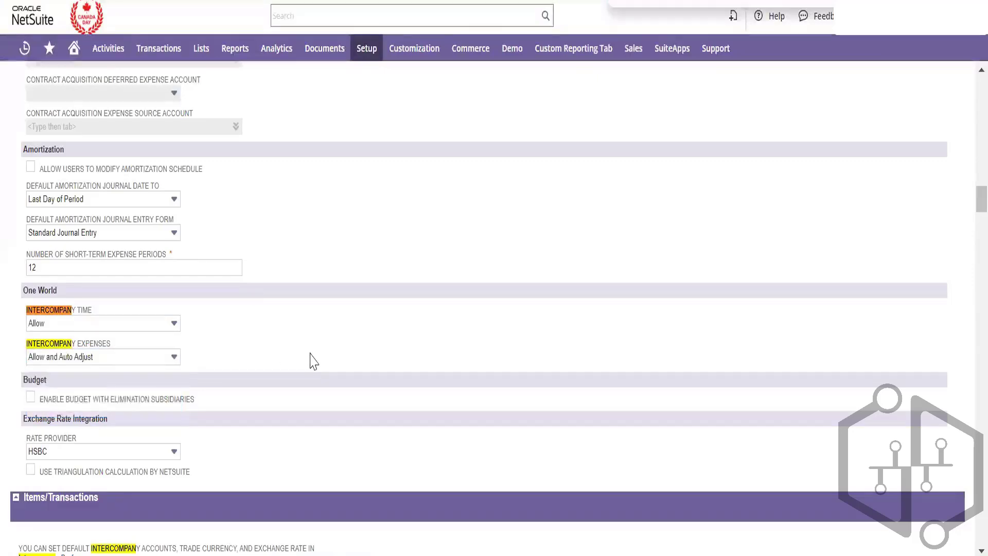
# Scroll through the preferences and step through the remaining Intercompany search matches
pyautogui.scroll(-3, 313, 360)
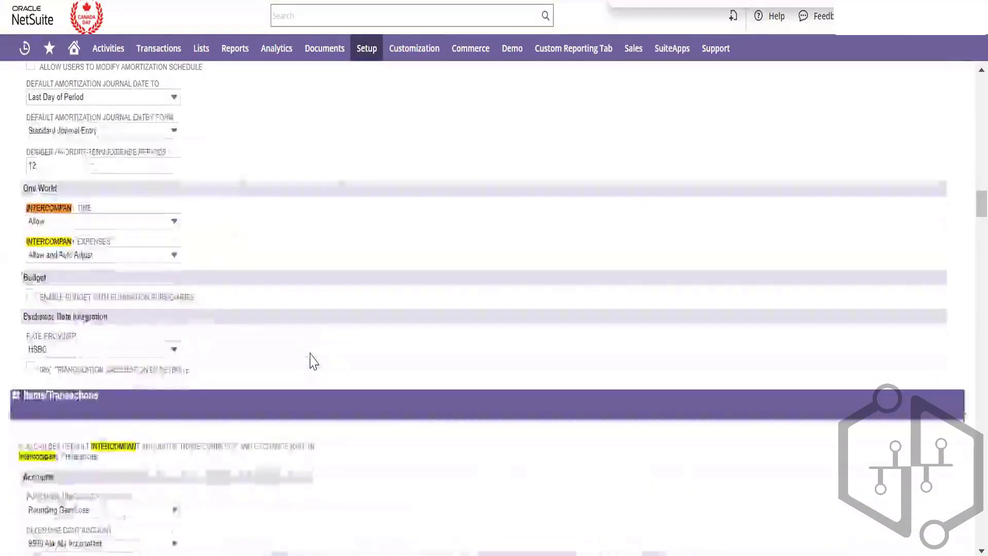
pyautogui.scroll(-4, 310, 356)
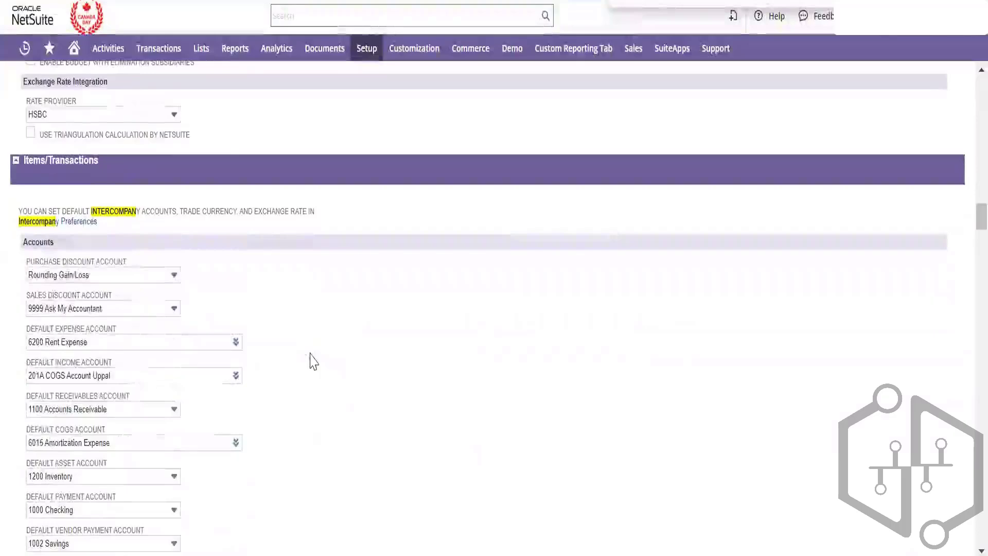
pyautogui.scroll(-10, 313, 360)
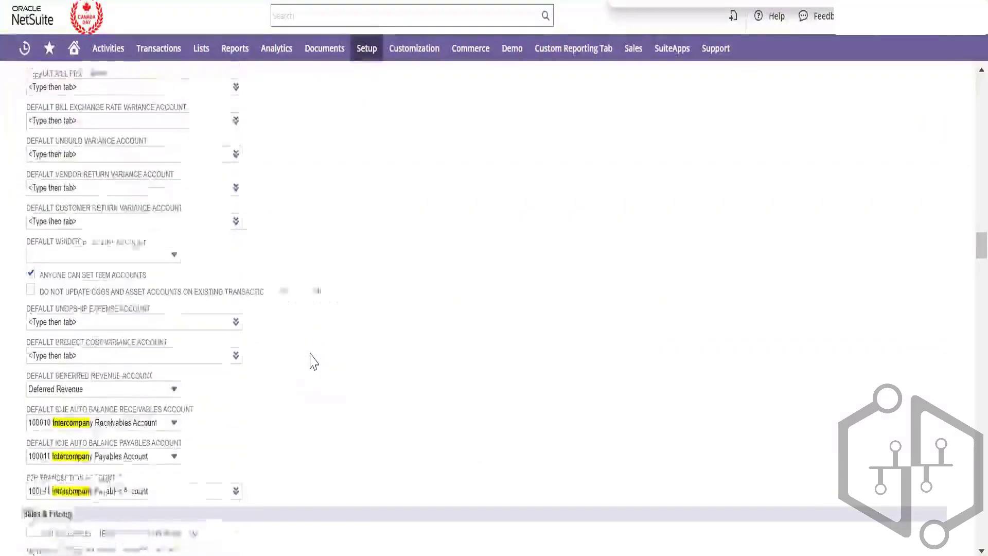
pyautogui.scroll(-5, 313, 360)
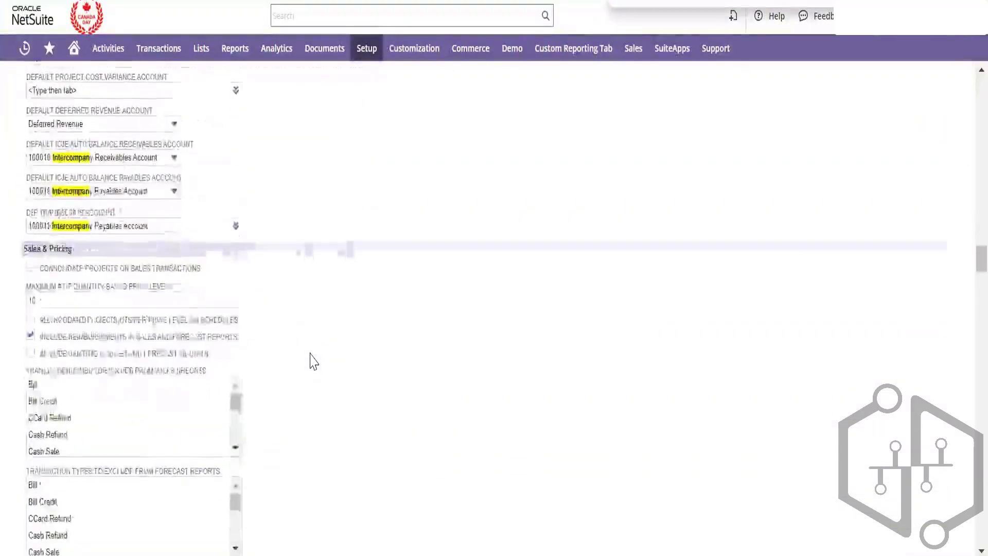
pyautogui.scroll(-12, 313, 360)
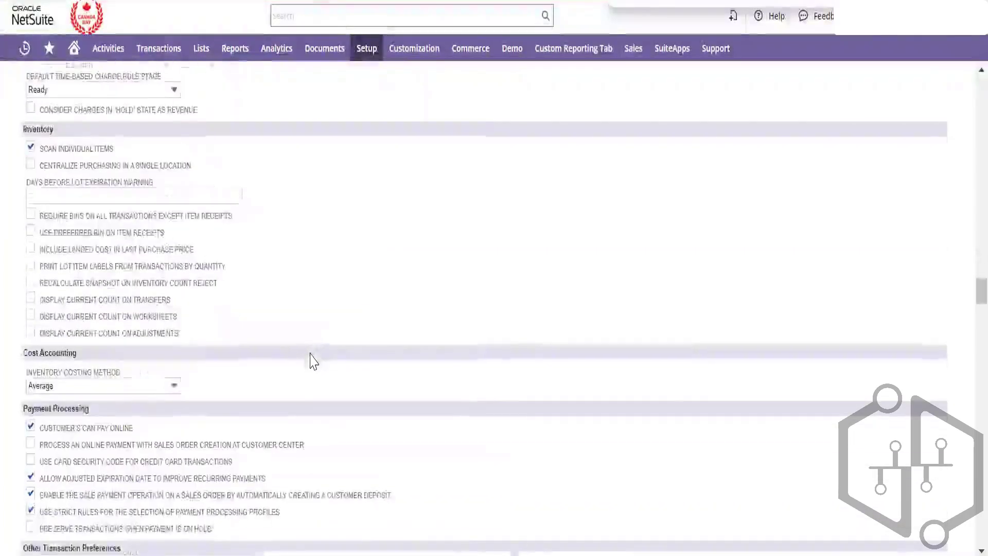
pyautogui.scroll(-20, 313, 360)
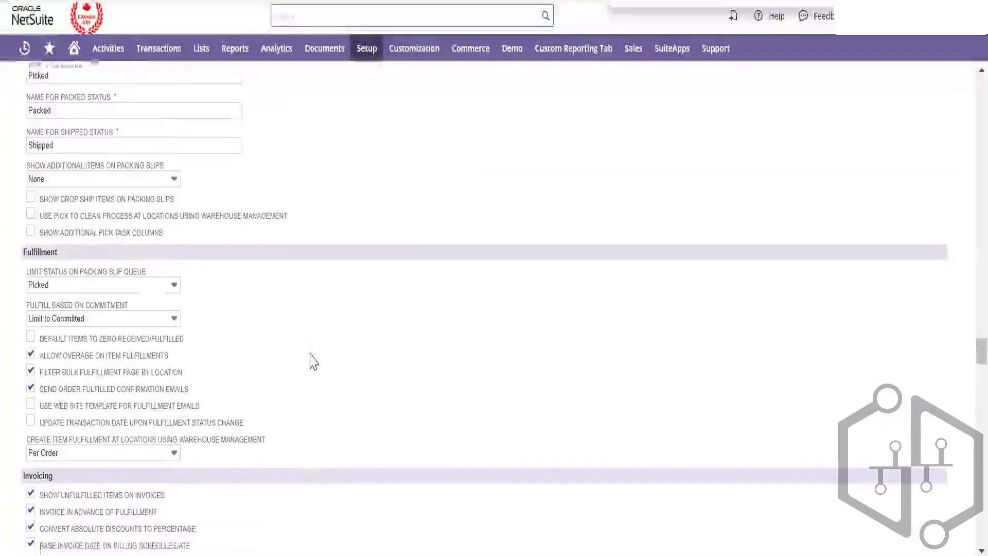
pyautogui.scroll(-20, 313, 361)
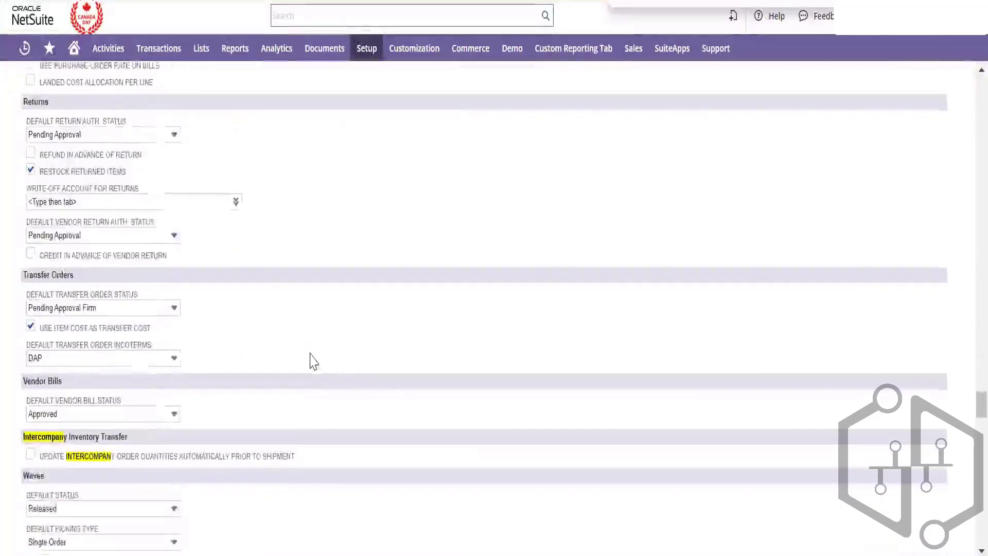
pyautogui.scroll(-3, 313, 360)
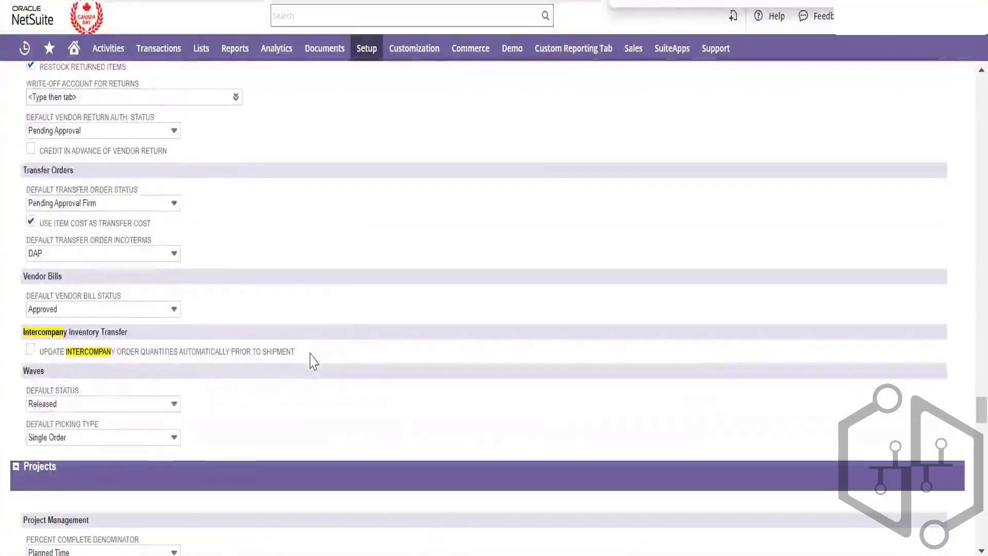
pyautogui.scroll(-2, 312, 360)
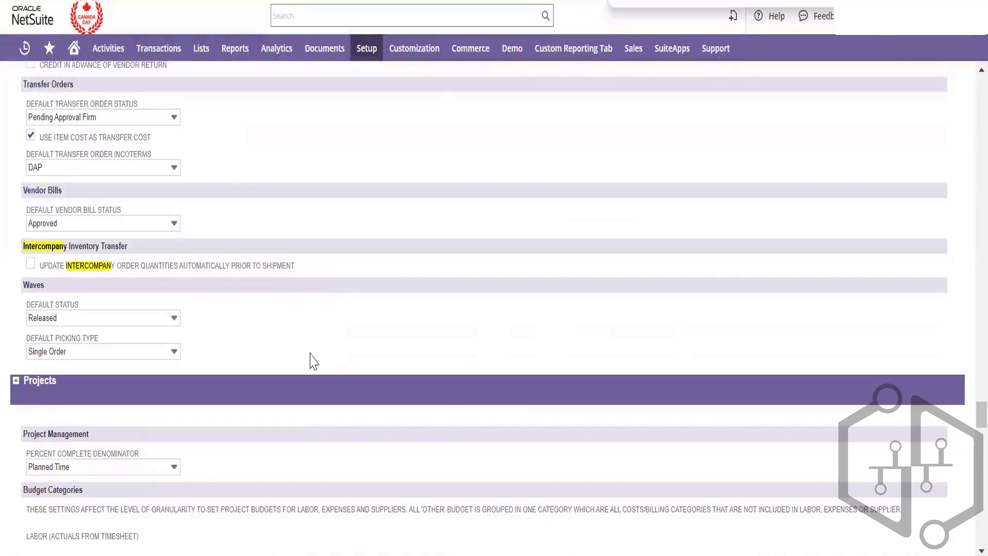
pyautogui.scroll(3, 313, 360)
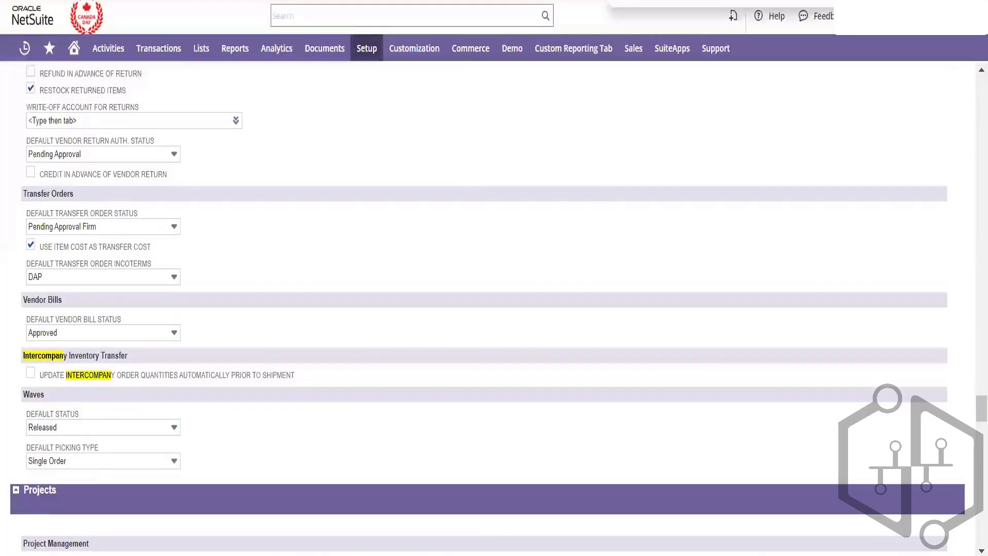
pyautogui.press('Return')
pyautogui.press('Return')
pyautogui.press('Return')
pyautogui.press('Return')
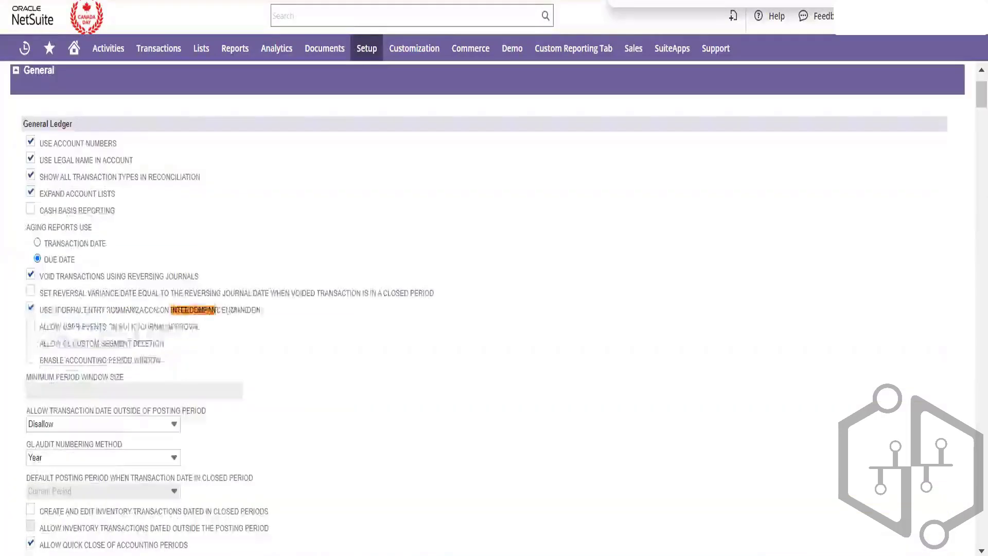
pyautogui.press('Return')
pyautogui.press('Return')
pyautogui.press('Return')
pyautogui.press('Return')
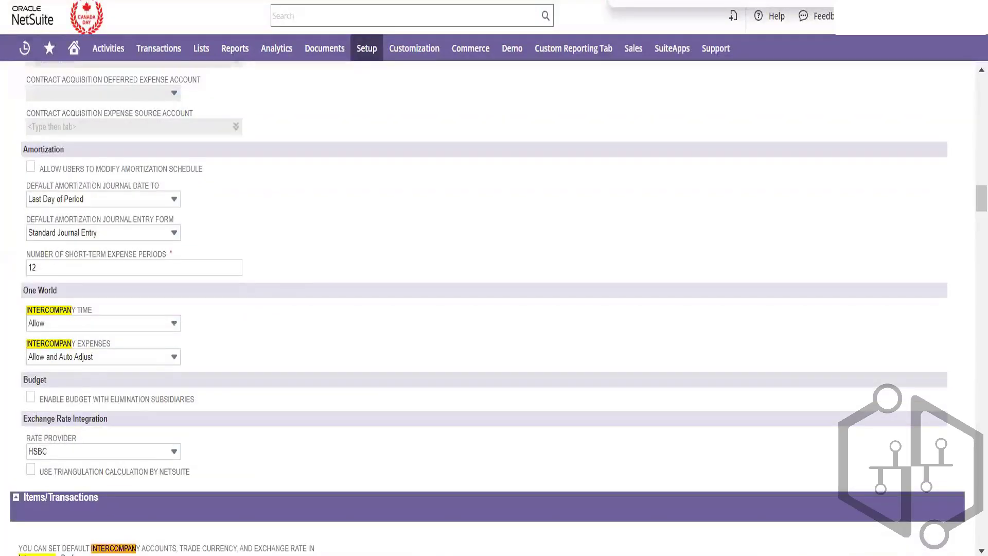
pyautogui.press('Return')
pyautogui.press('Return')
pyautogui.press('Return')
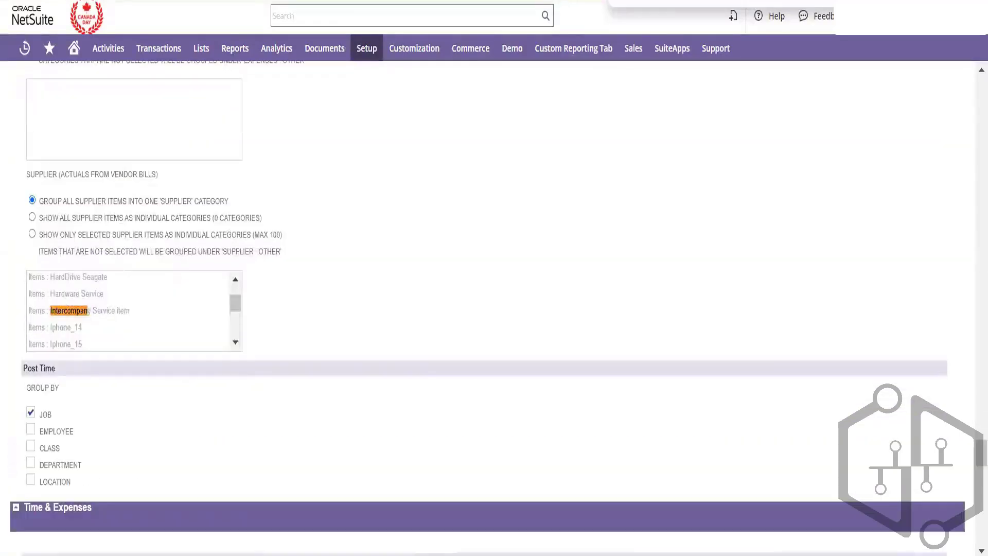
pyautogui.press('Return')
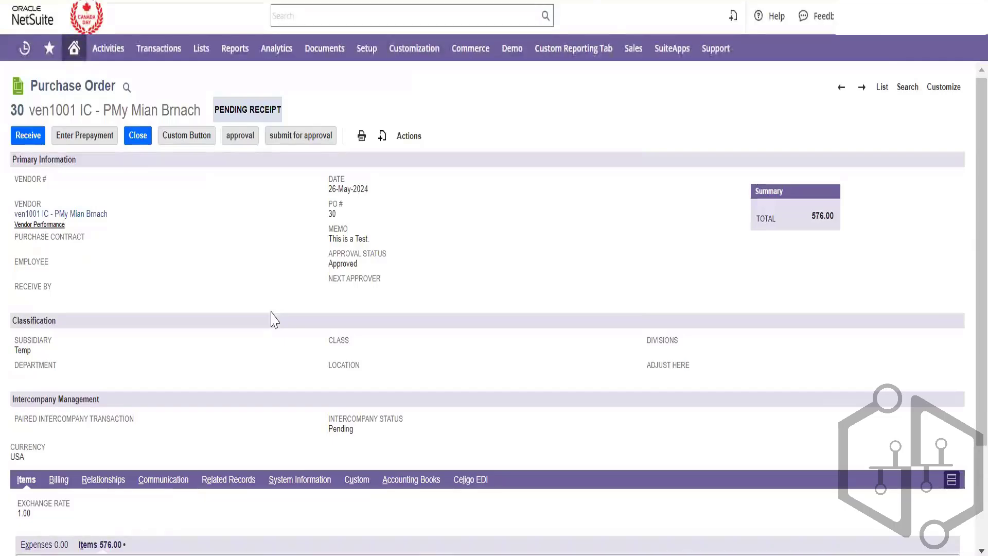
# Open the Intercompany Service item from Purchase Order 30's Items sublist in a new tab
pyautogui.scroll(-1, 273, 319)
pyautogui.scroll(-2, 273, 320)
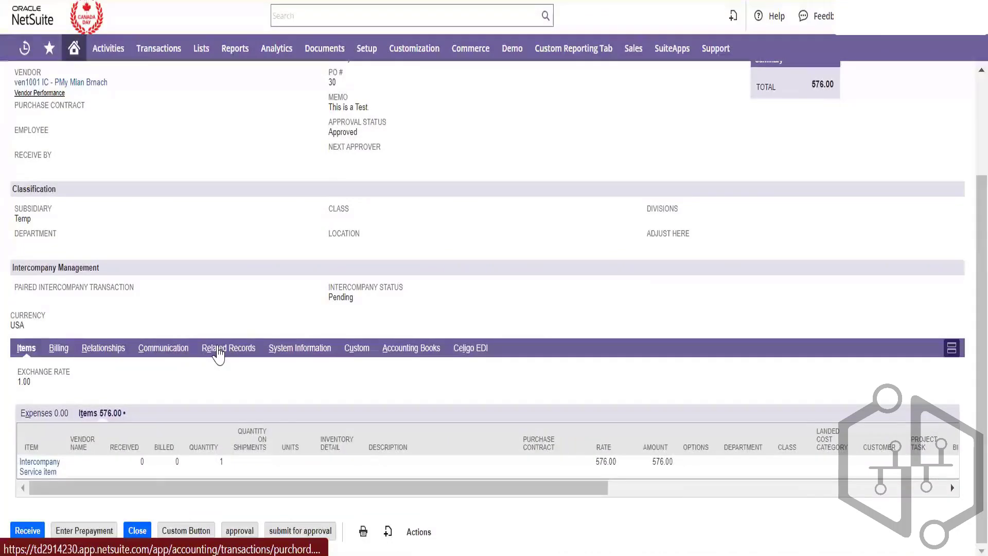
pyautogui.rightClick(50, 476)
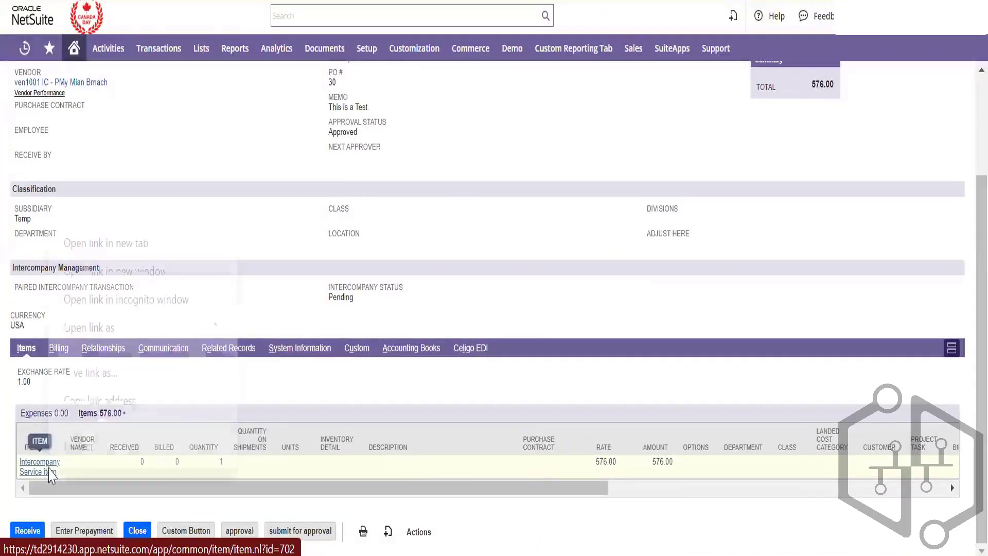
pyautogui.click(126, 246)
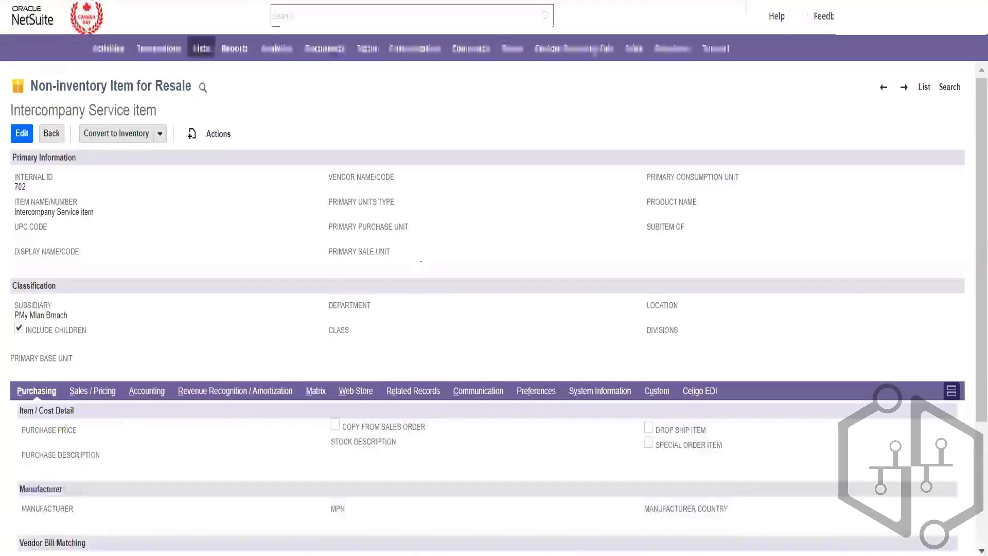
# View the item's accounts: income 201A COGS Account Uppal, expense 6200 Rent Expense
pyautogui.scroll(-3, 315, 275)
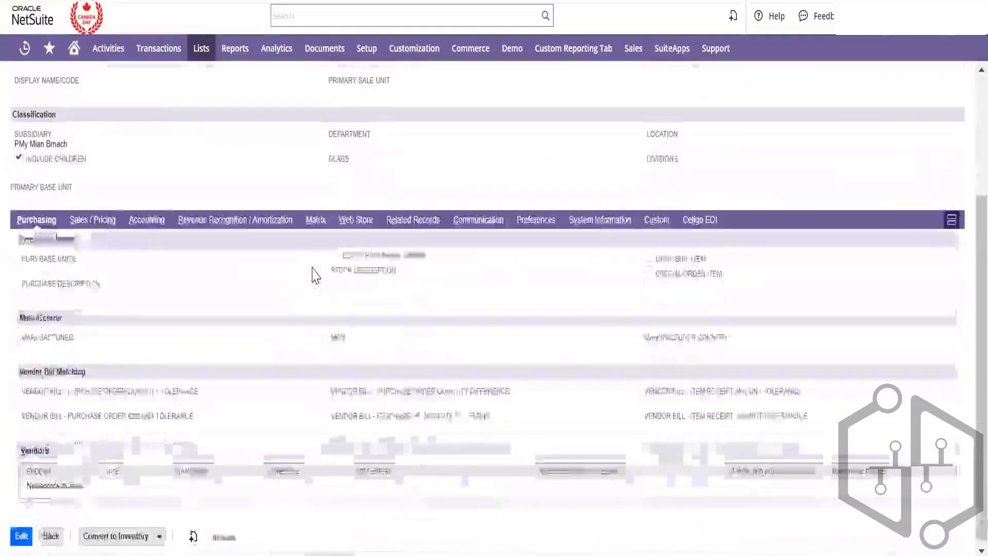
pyautogui.click(163, 221)
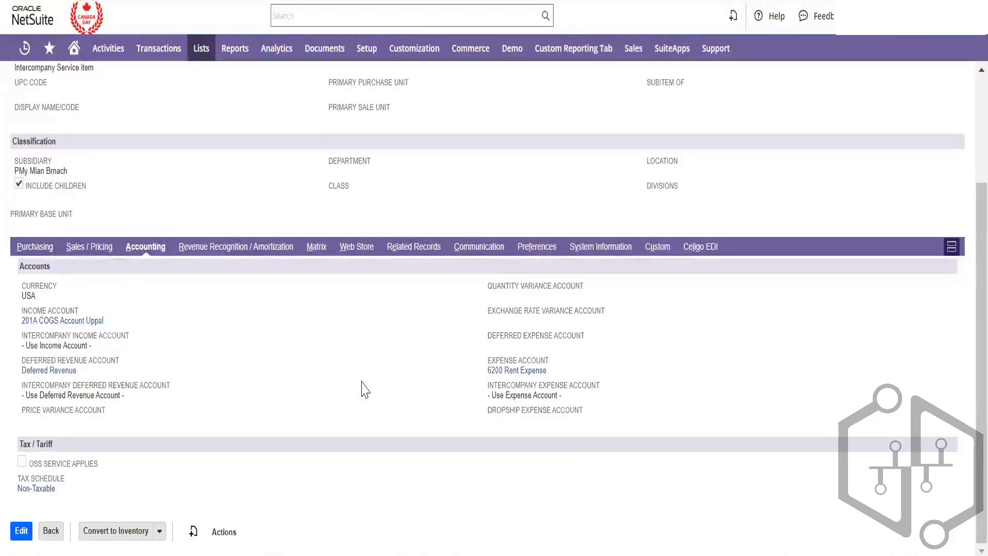
pyautogui.scroll(3, 361, 388)
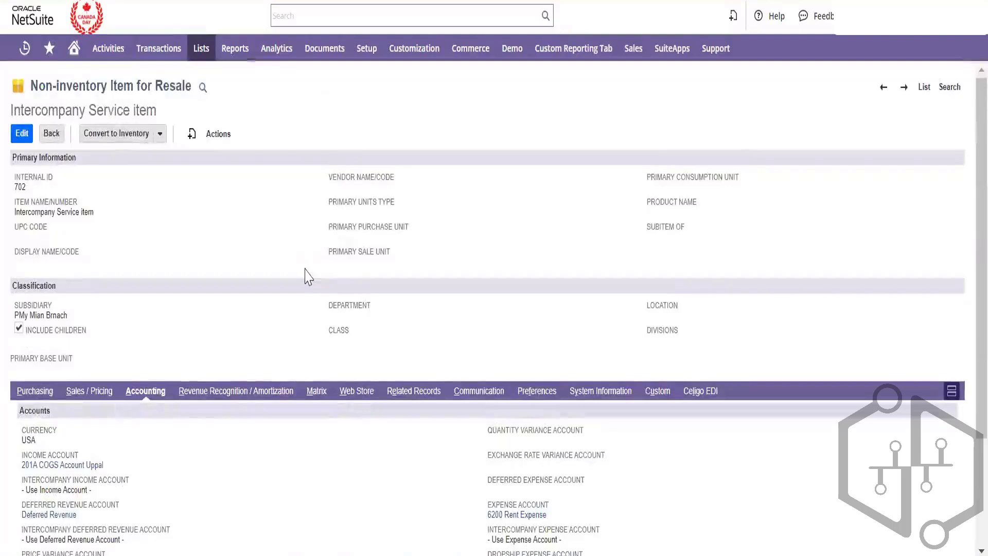
# Open a new purchase order in a new tab and search the vendor list for 'ic'
pyautogui.moveTo(160, 51)
pyautogui.moveTo(188, 129)
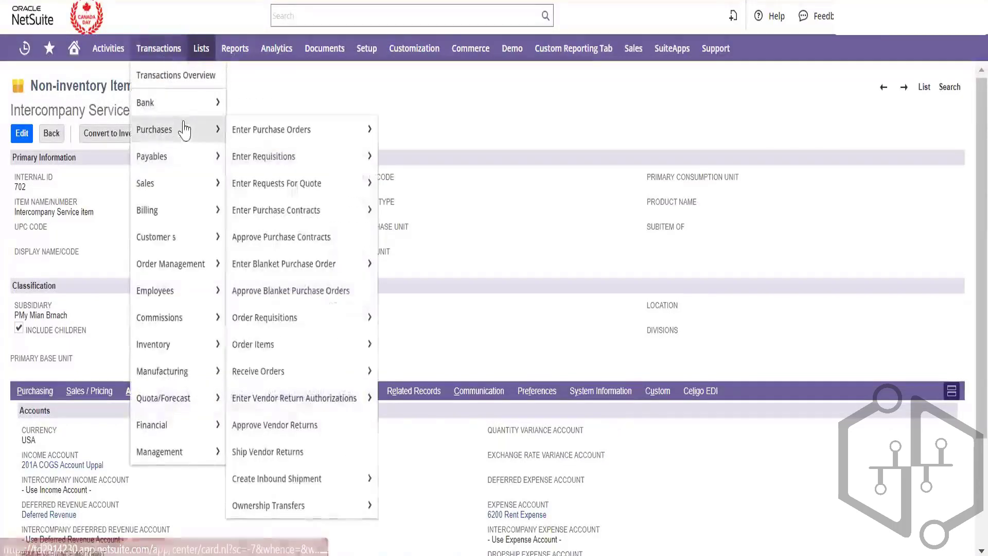
pyautogui.rightClick(260, 137)
pyautogui.click(288, 153)
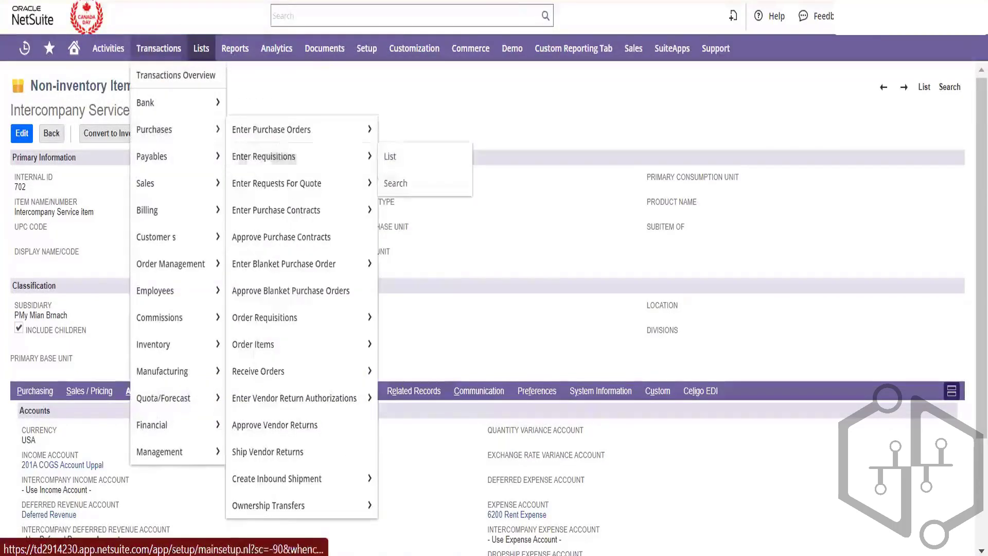
pyautogui.moveTo(414, 48)
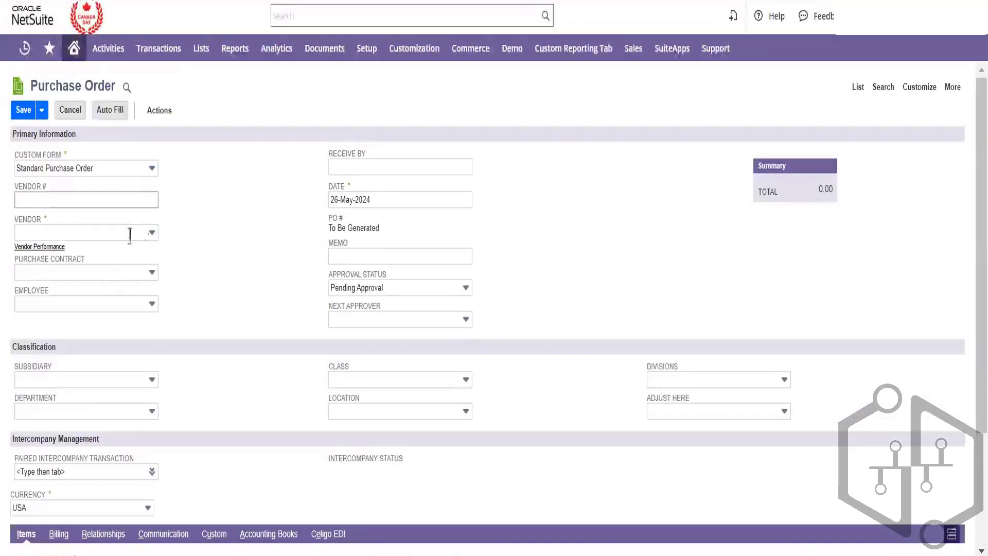
pyautogui.click(149, 232)
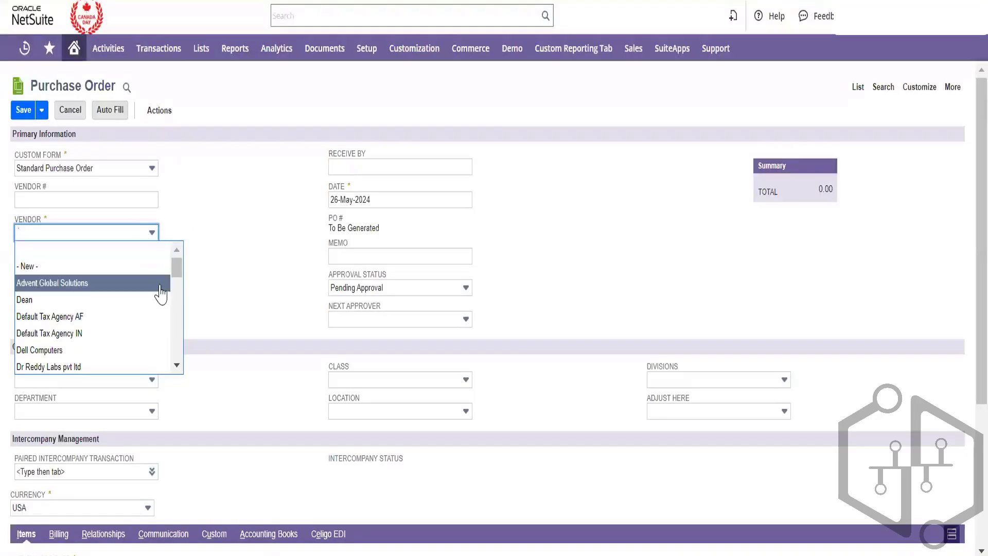
pyautogui.hotkey('ctrl', 'f')
pyautogui.write('ic')
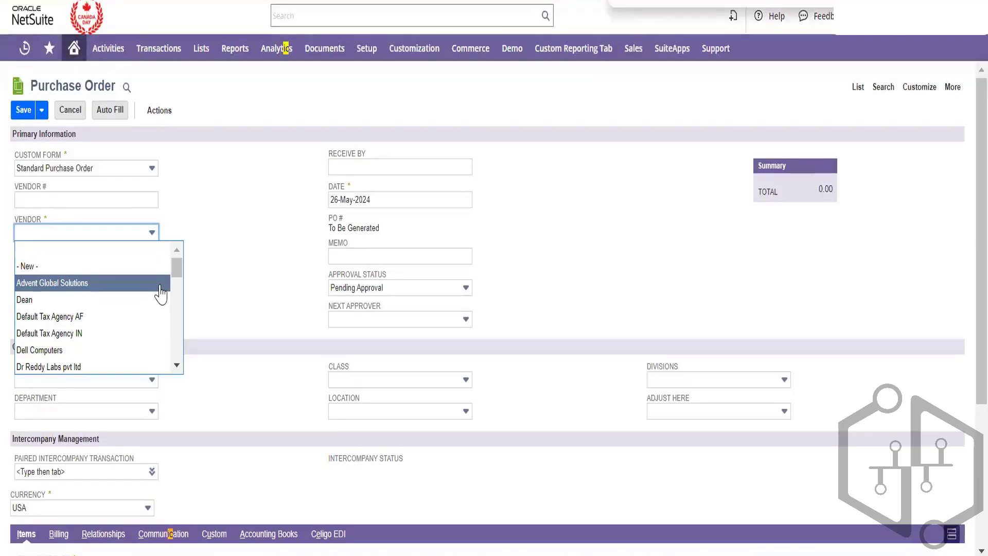
pyautogui.moveTo(177, 262); pyautogui.dragTo(181, 328)
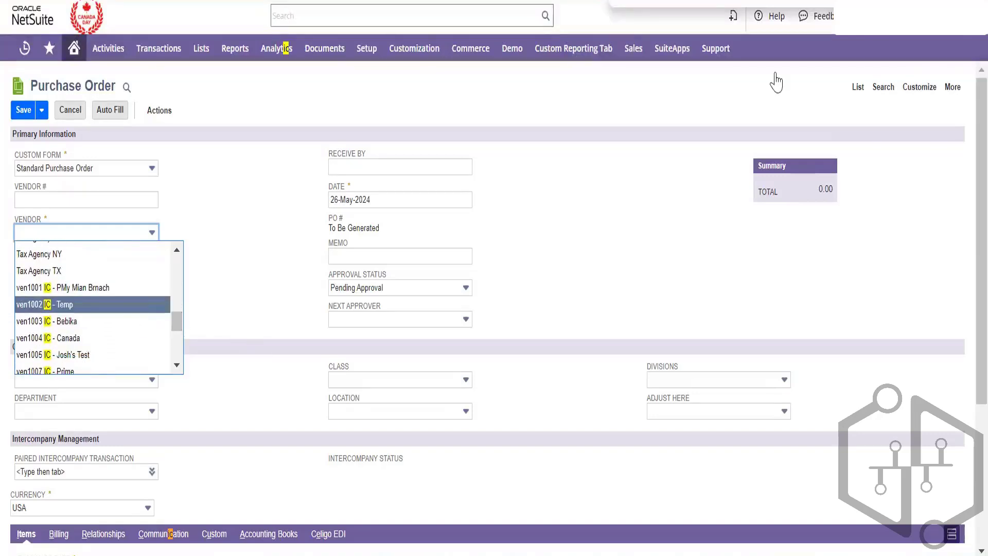
# Choose vendor ven1002 IC - Temp and add an APPLE WATCH item line
pyautogui.click(638, 236)
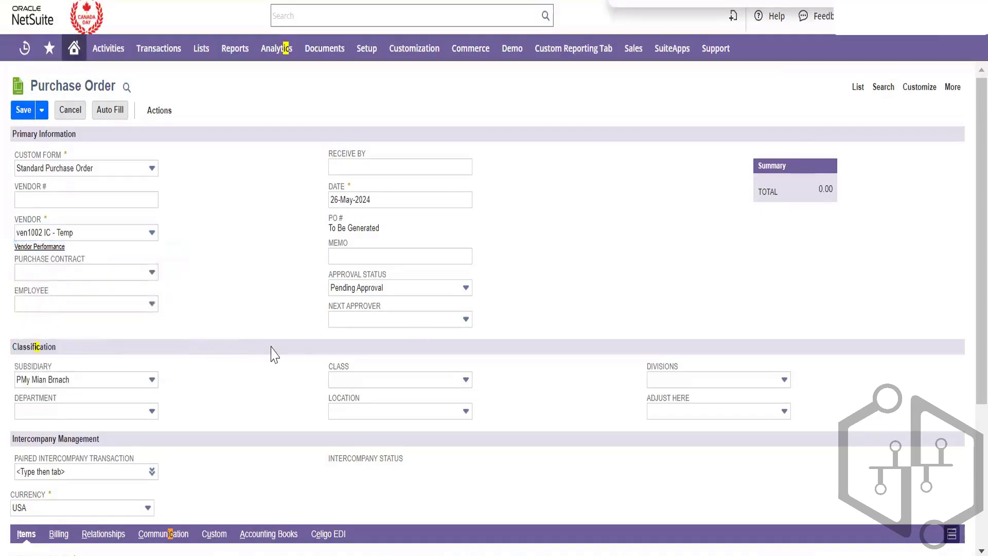
pyautogui.scroll(-4, 215, 403)
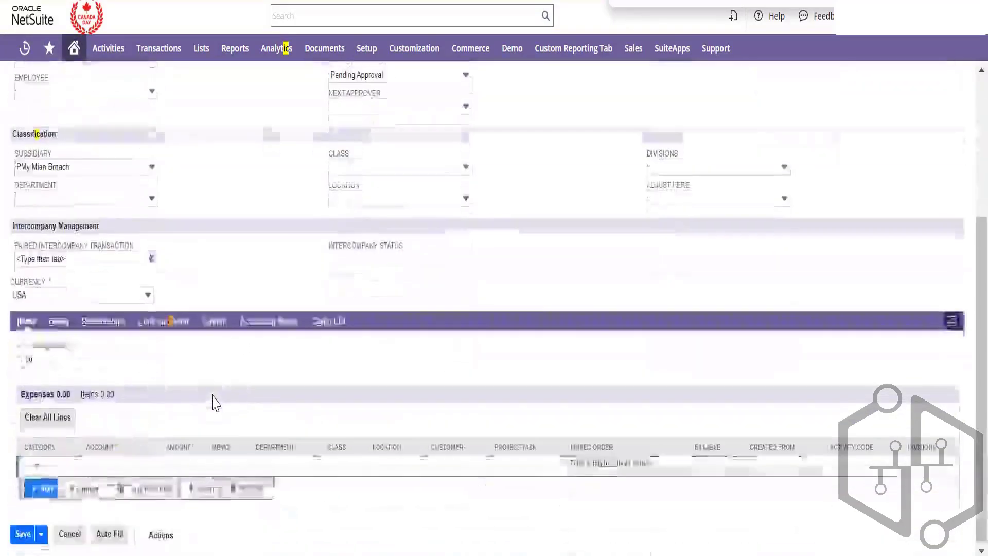
pyautogui.click(99, 396)
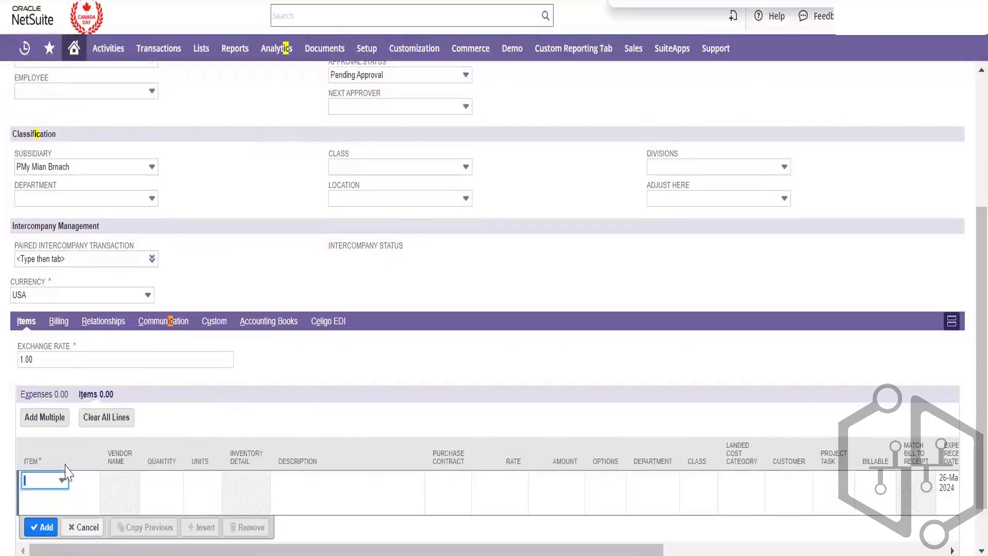
pyautogui.click(62, 480)
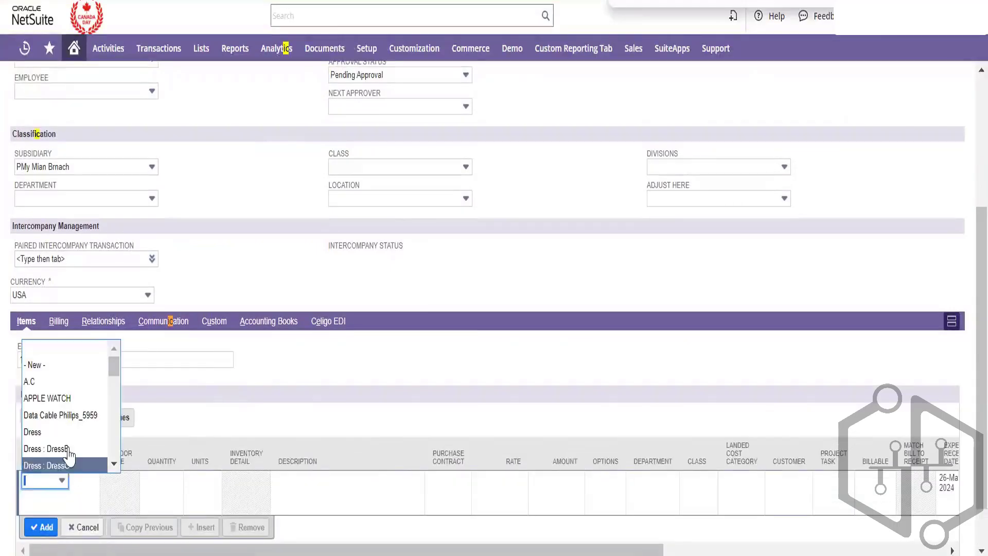
pyautogui.click(77, 399)
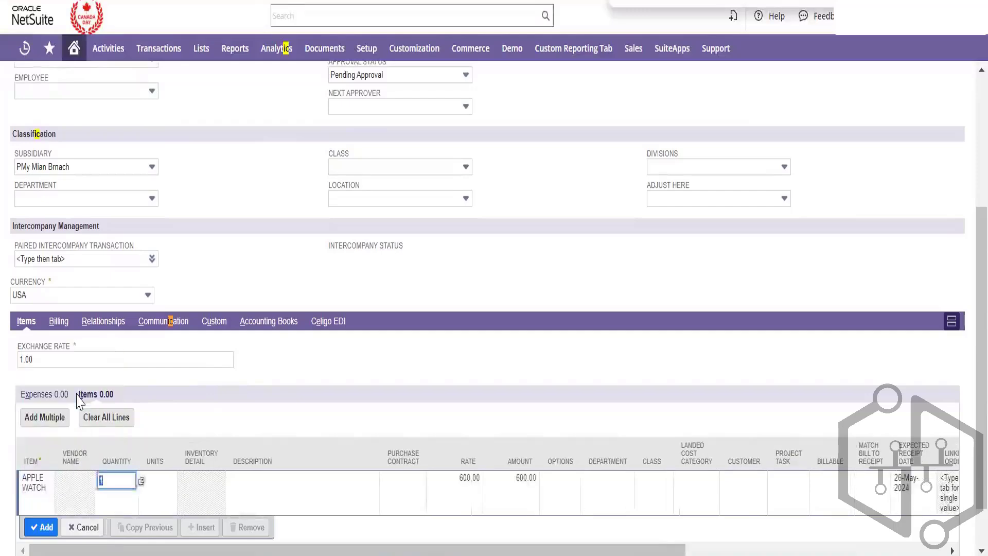
pyautogui.press('Tab')
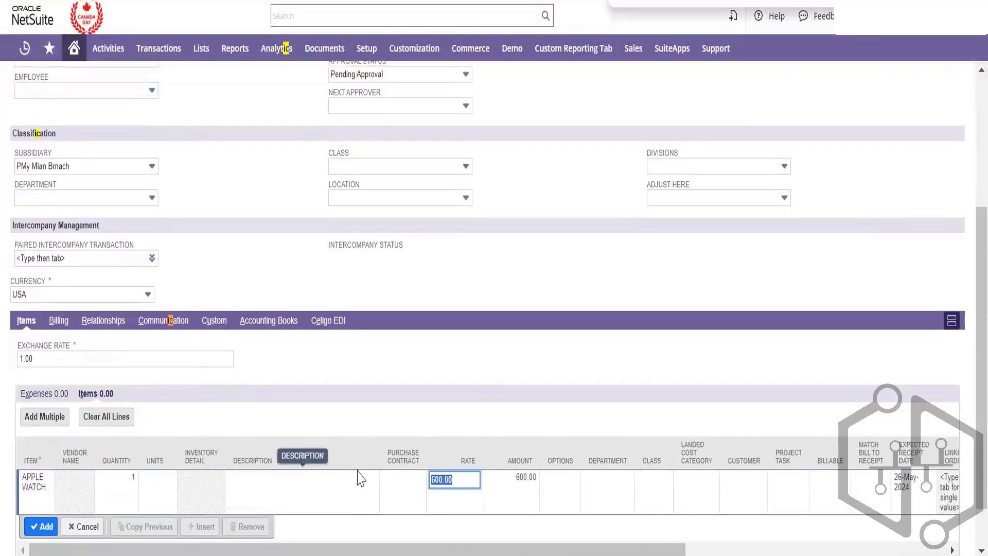
pyautogui.scroll(-1, 110, 516)
pyautogui.scroll(1, 110, 516)
pyautogui.scroll(-2, 214, 399)
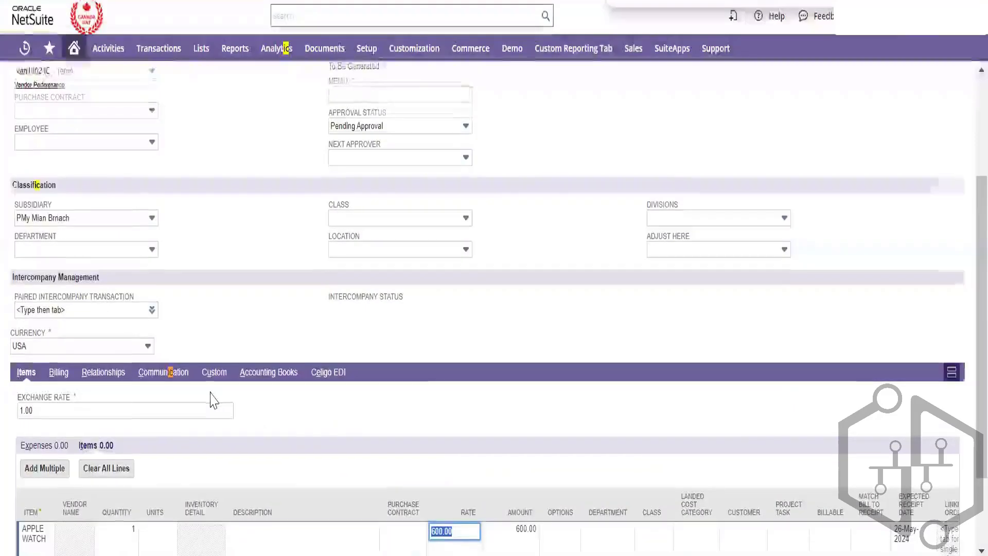
# Fill the required custom fields (whats app multi-select, 'hi' rich text) and save the purchase order
pyautogui.click(23, 534)
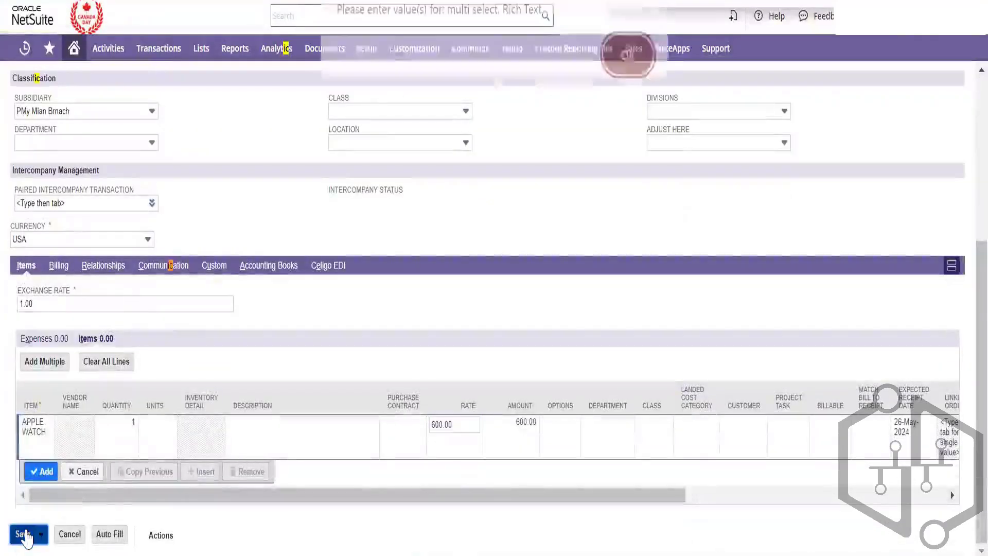
pyautogui.press('Return')
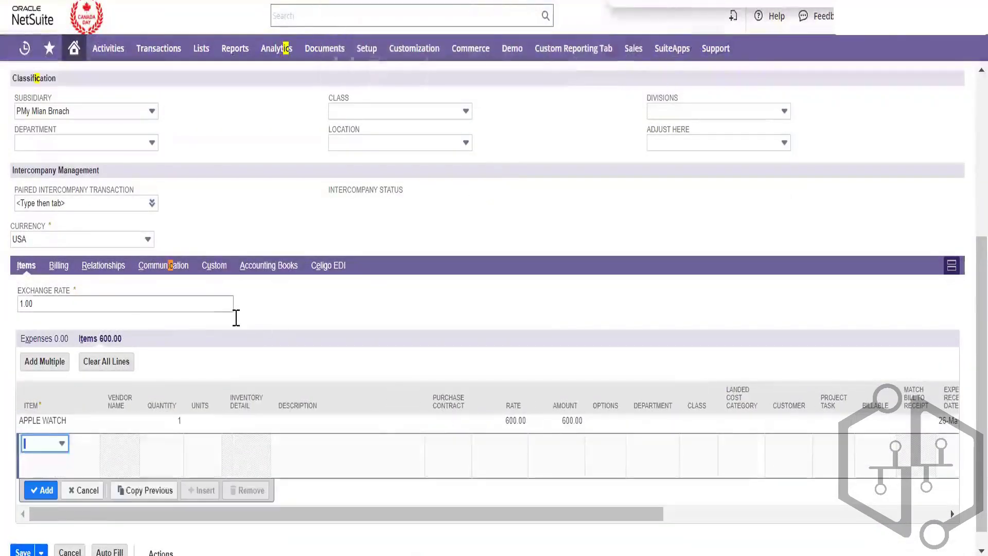
pyautogui.click(215, 273)
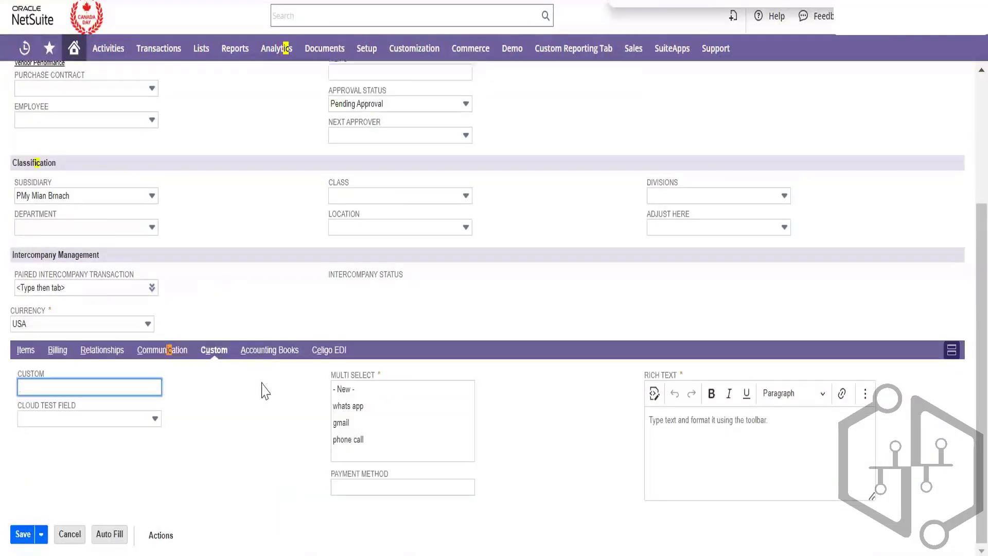
pyautogui.click(347, 407)
pyautogui.click(716, 473)
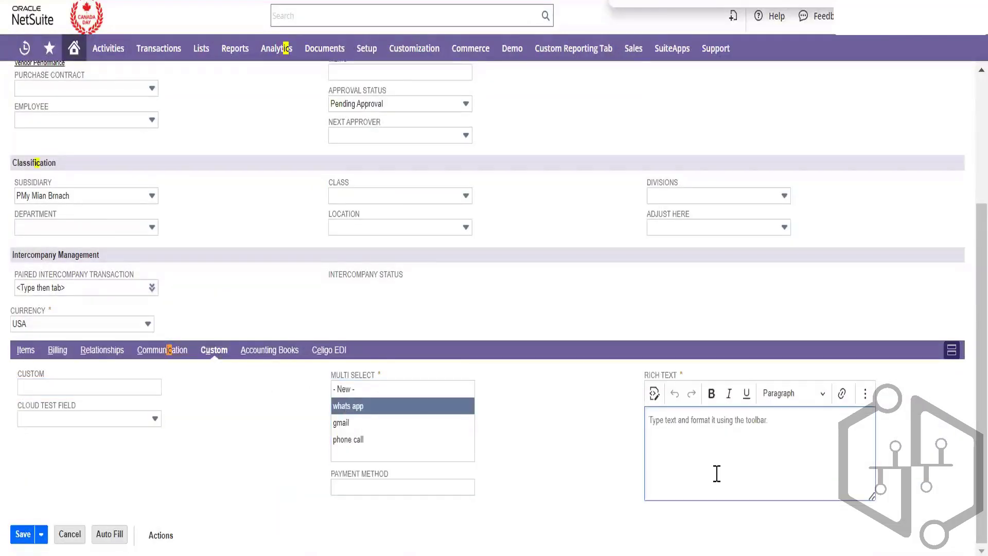
pyautogui.write('hi')
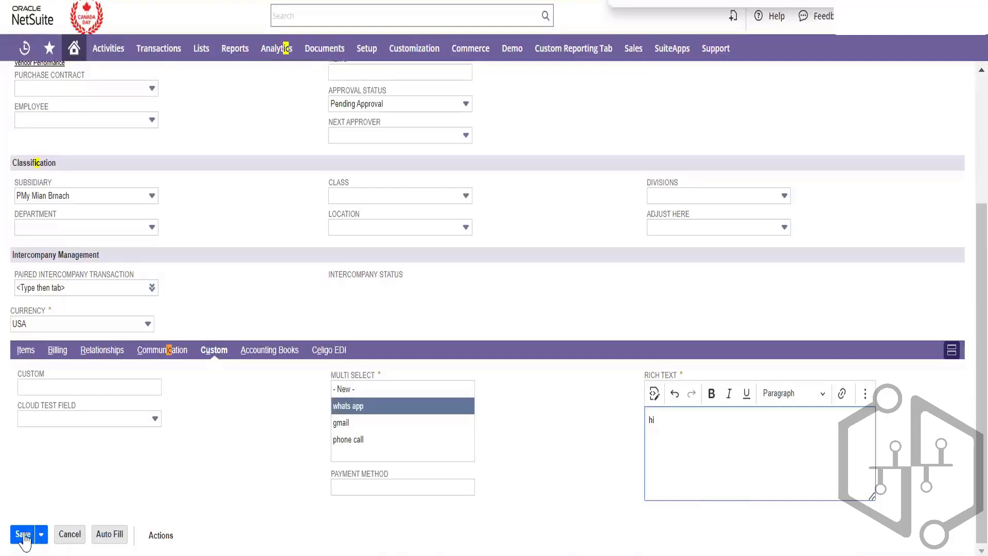
pyautogui.click(23, 535)
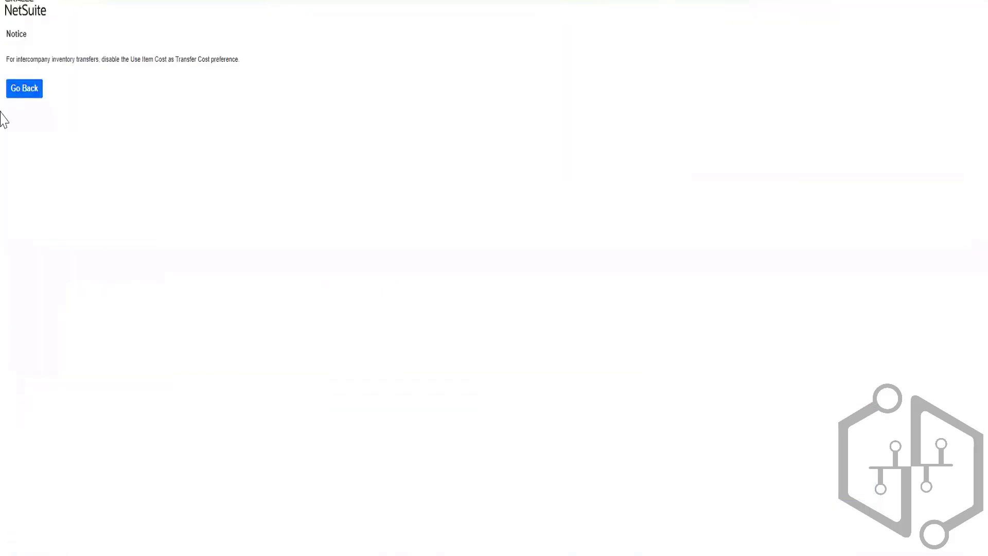
# Go back from the notice, check the vendor list, and show the 29-record Purchase Orders list
pyautogui.click(32, 92)
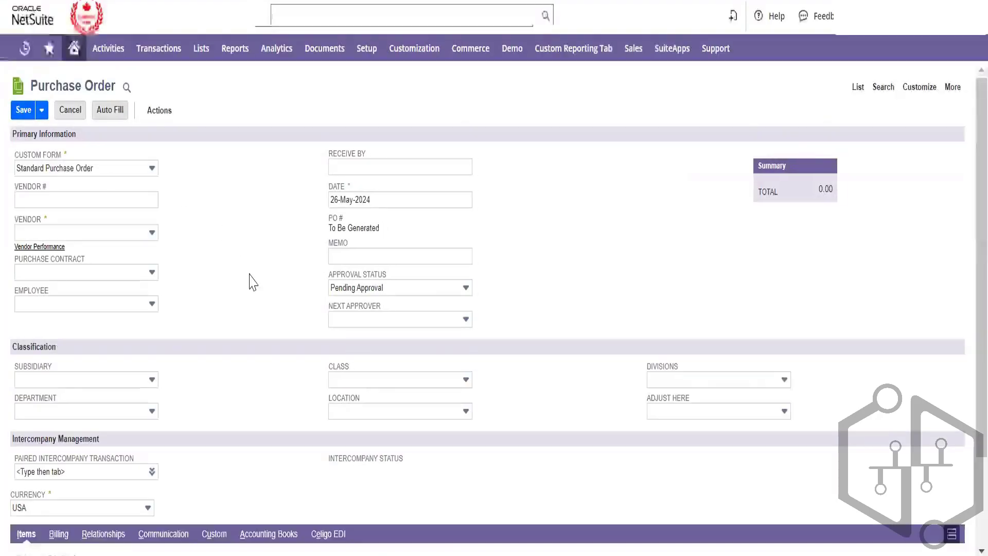
pyautogui.scroll(-4, 249, 275)
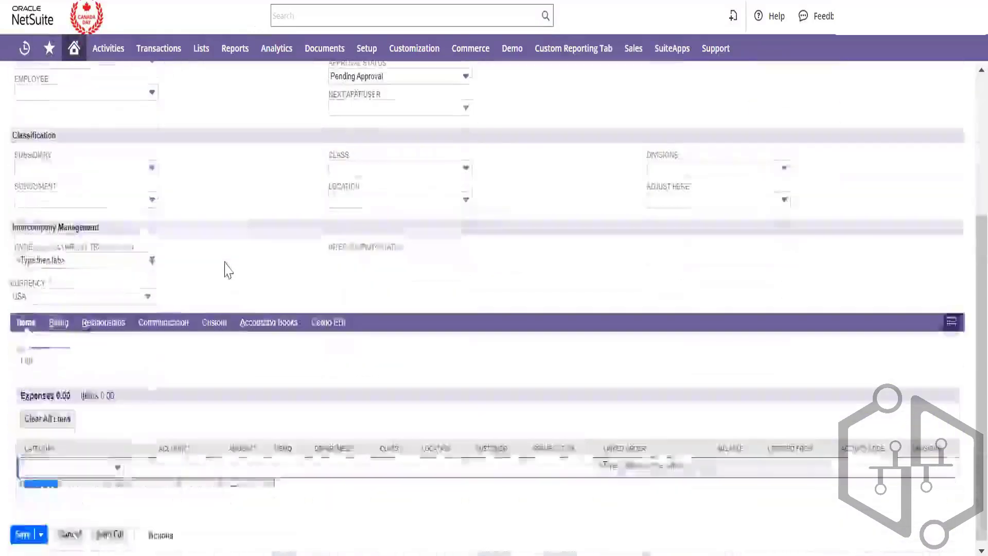
pyautogui.scroll(4, 225, 263)
pyautogui.click(137, 236)
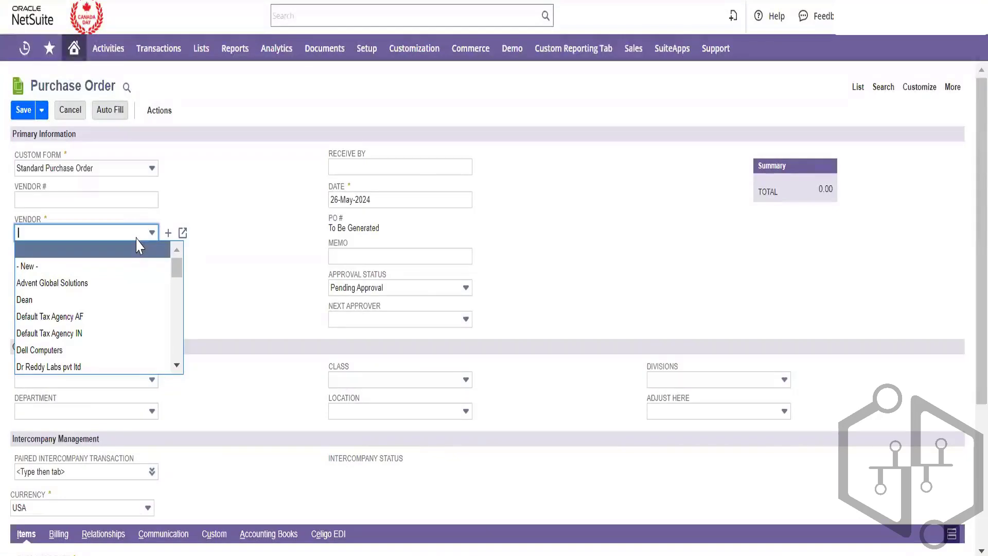
pyautogui.click(857, 88)
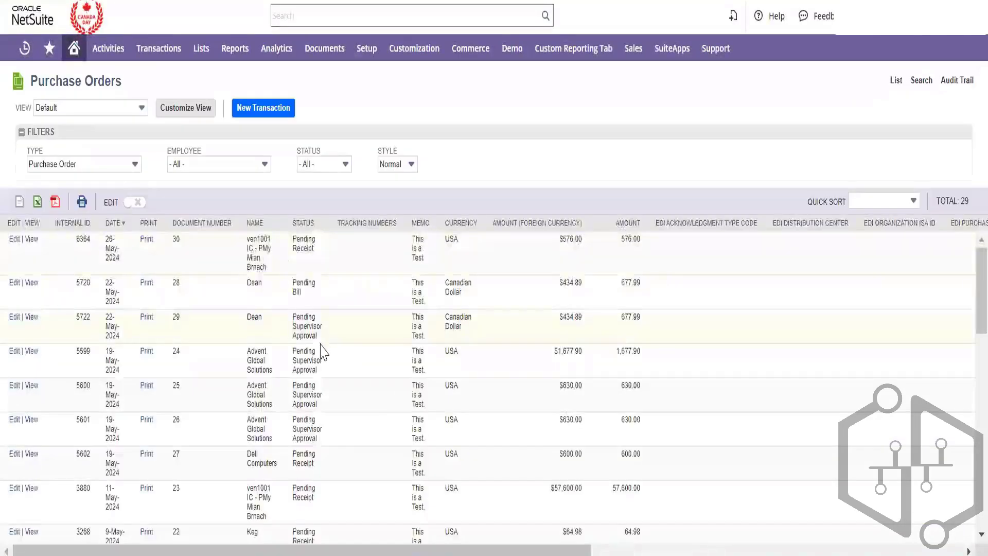
# Review purchase order 23's items and open its paired sales order SO0033 in a new tab
pyautogui.scroll(-5, 322, 348)
pyautogui.scroll(2, 322, 352)
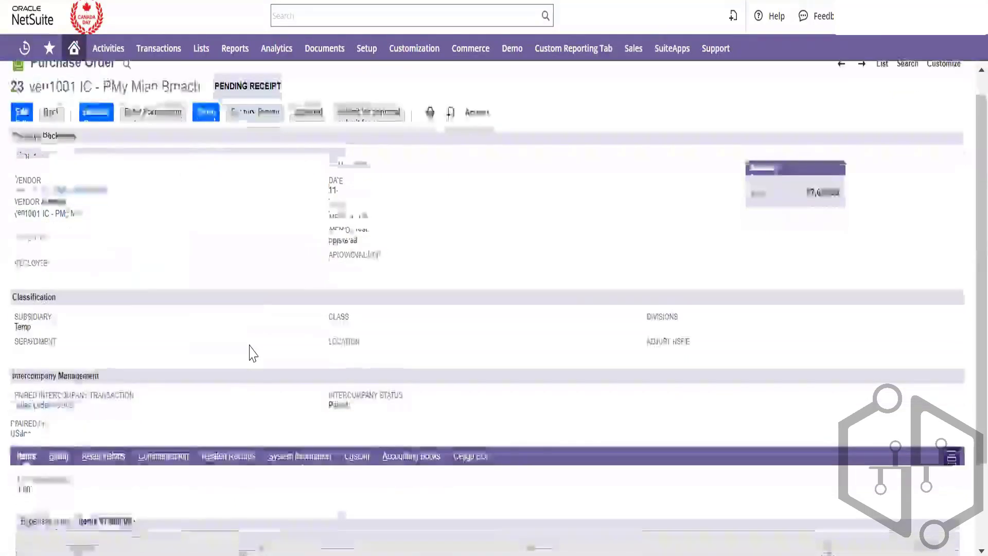
pyautogui.scroll(-3, 250, 352)
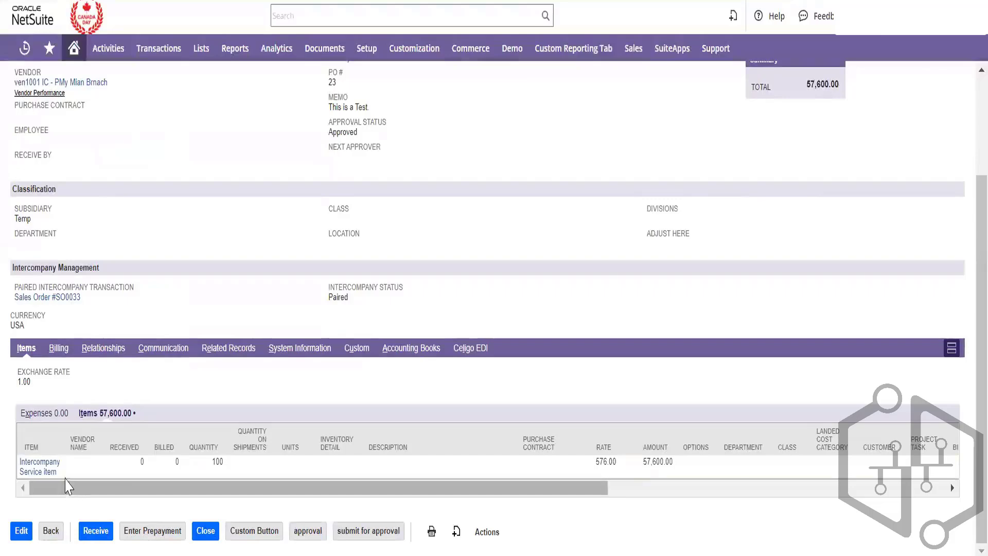
pyautogui.scroll(2, 248, 253)
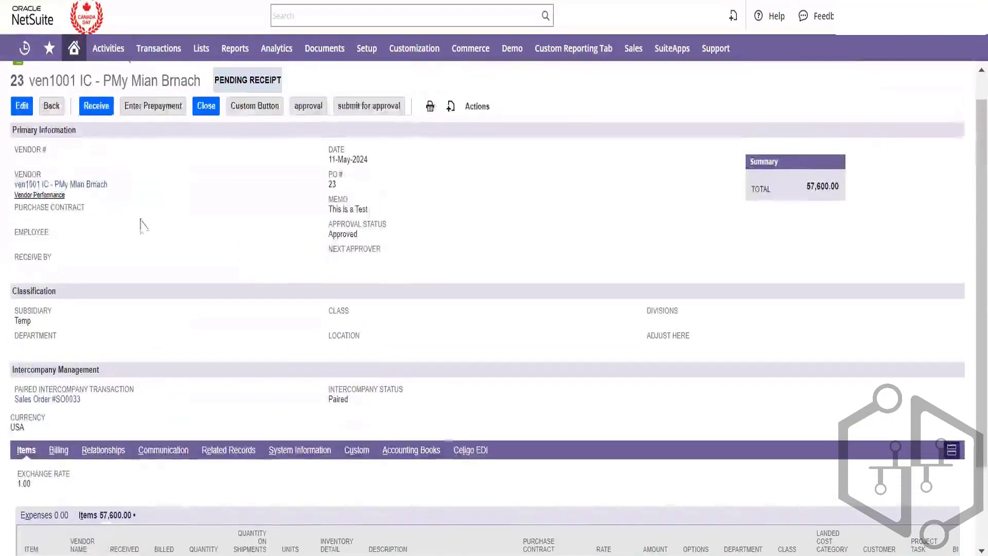
pyautogui.scroll(-2, 193, 375)
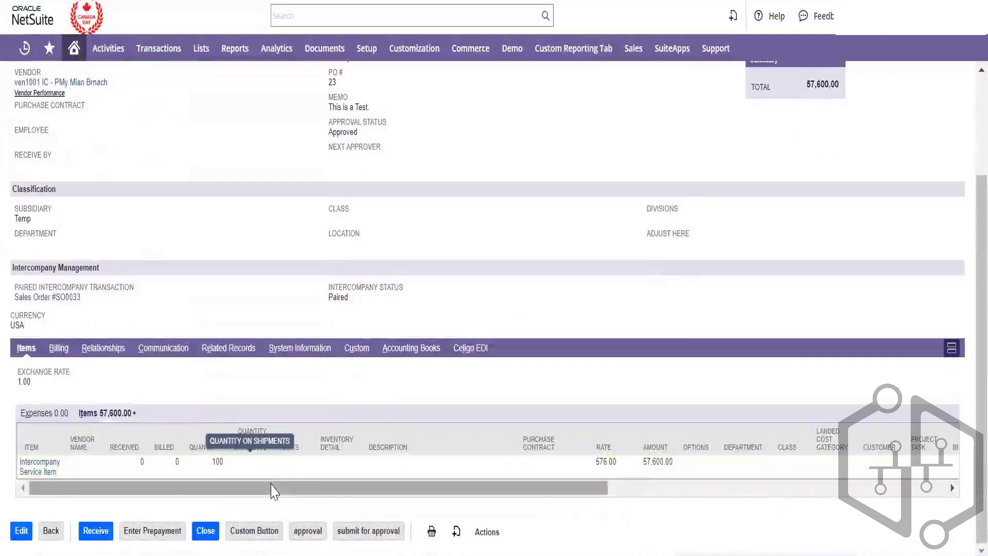
pyautogui.moveTo(268, 487); pyautogui.dragTo(423, 551)
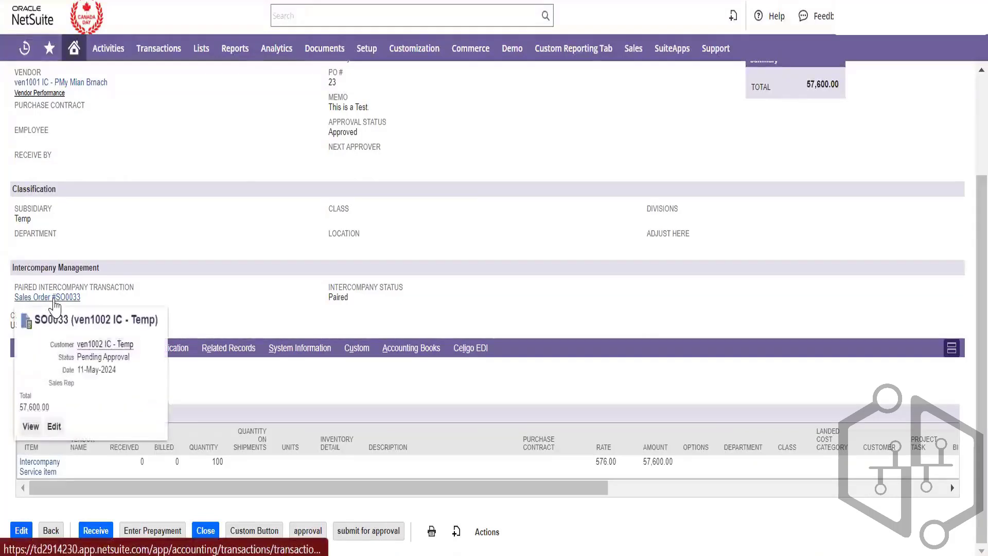
pyautogui.rightClick(54, 298)
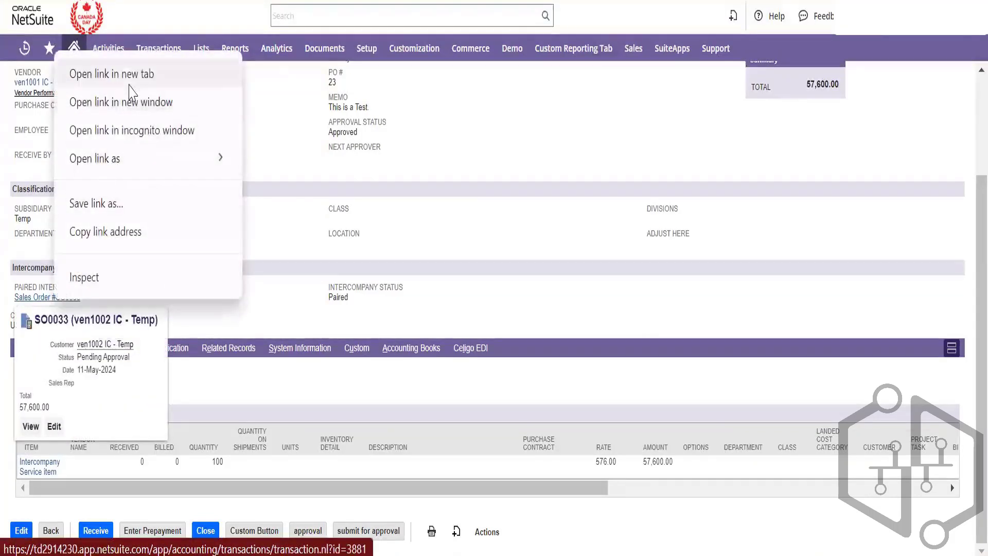
pyautogui.click(100, 78)
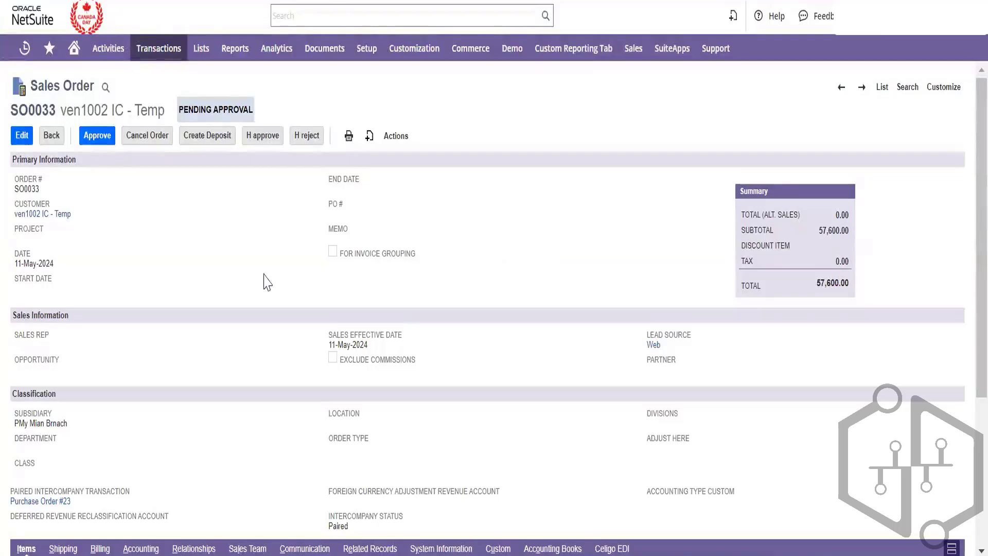
# Check SO0033's Paired status and its linked Purchase Order #23, then return to SO0033
pyautogui.scroll(-1, 63, 208)
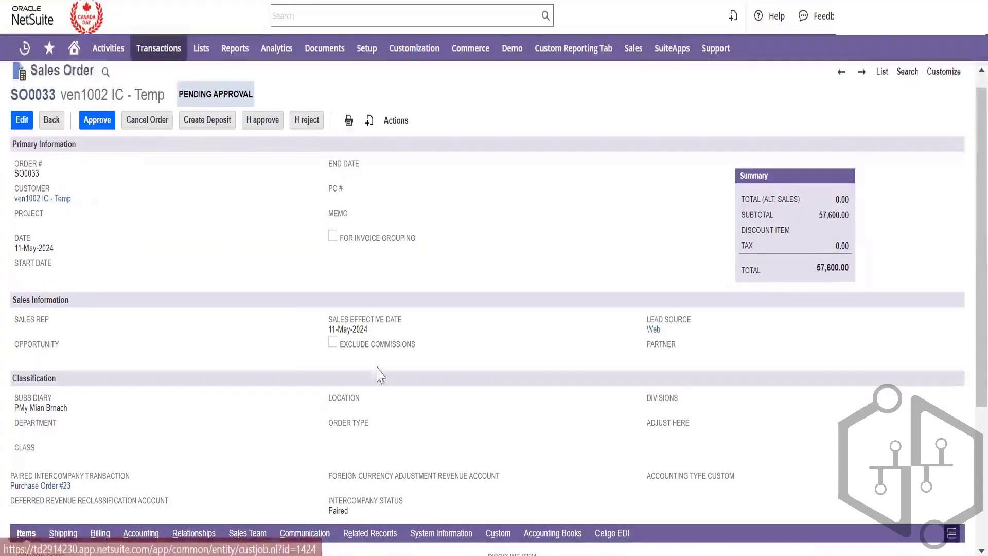
pyautogui.scroll(-1, 345, 457)
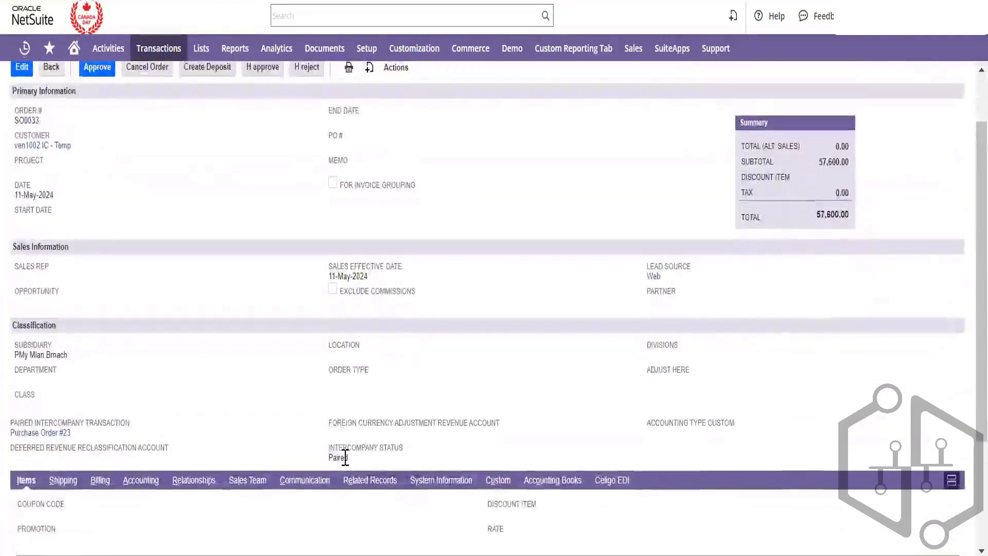
pyautogui.doubleClick(339, 457)
pyautogui.click(287, 425)
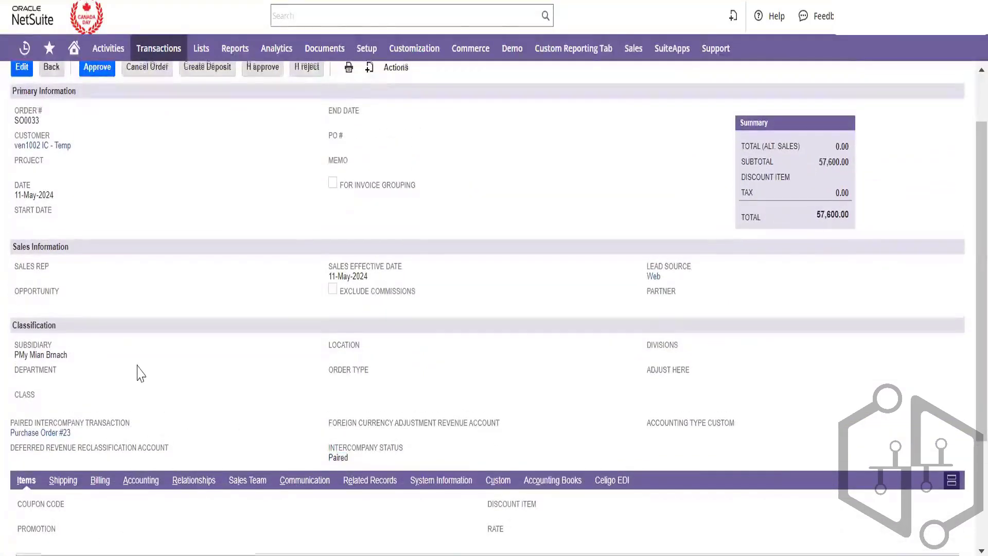
pyautogui.scroll(-3, 187, 417)
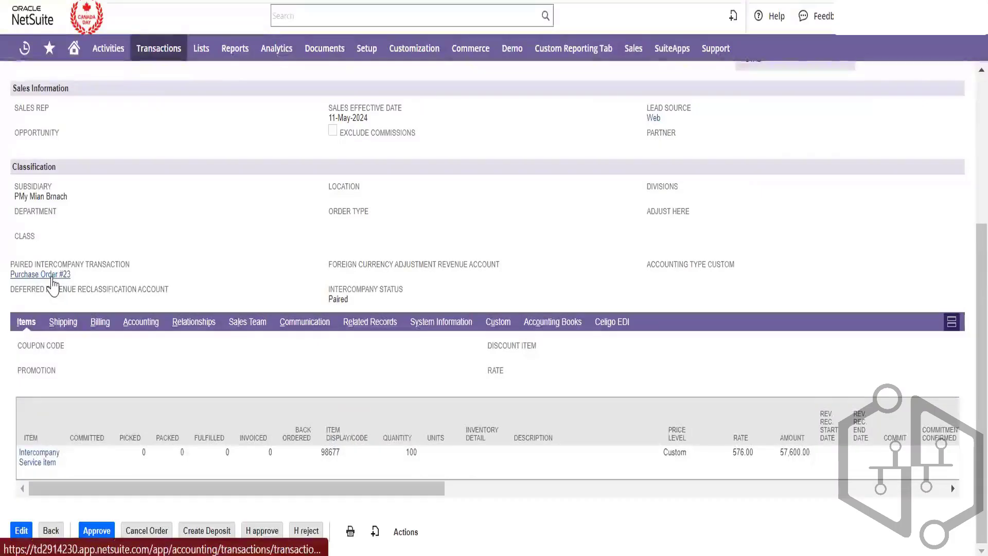
pyautogui.click(51, 275)
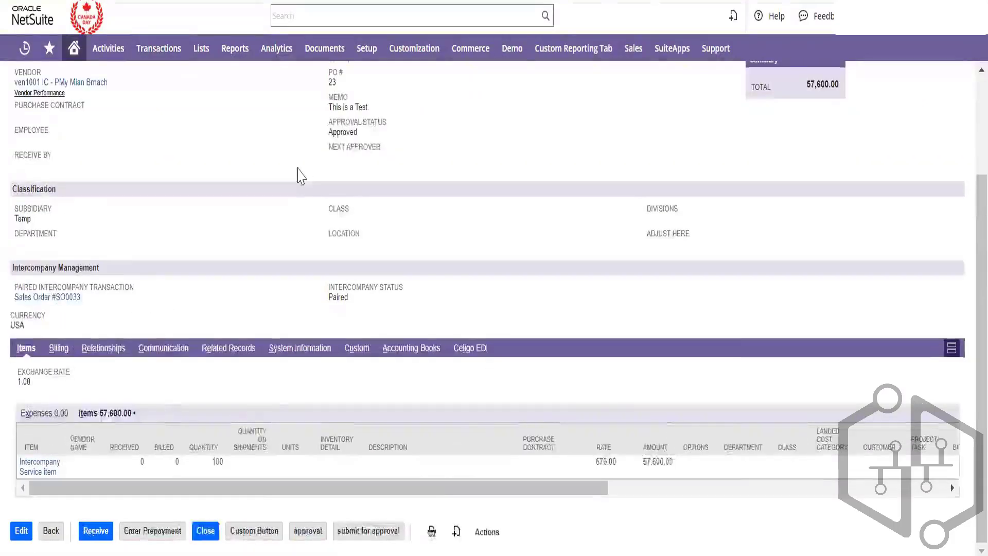
pyautogui.scroll(3, 307, 175)
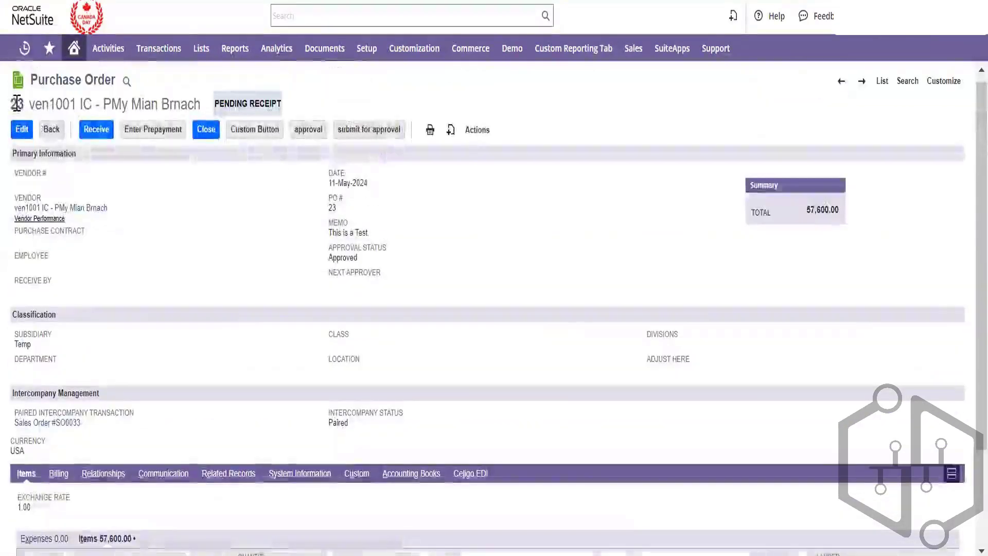
pyautogui.moveTo(7, 103); pyautogui.dragTo(24, 103)
pyautogui.click(618, 2)
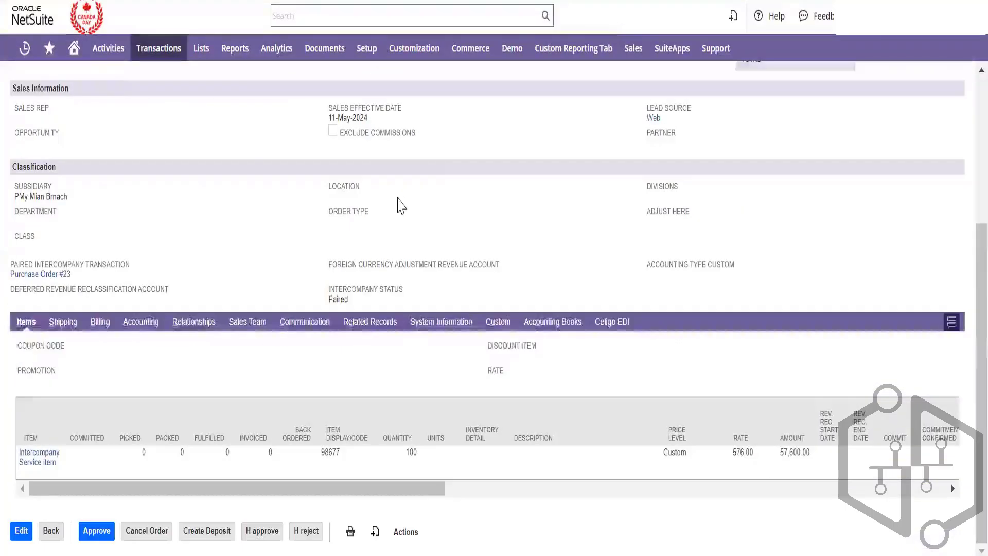
pyautogui.scroll(5, 234, 260)
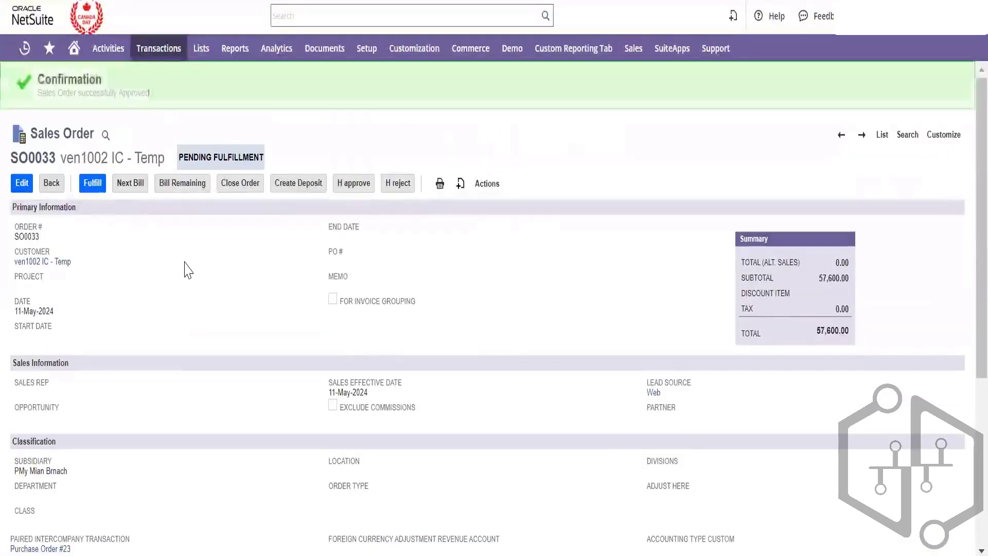
# Fulfil SO0033 as Item Fulfillment #16, then mark it packed and shipped
pyautogui.click(92, 191)
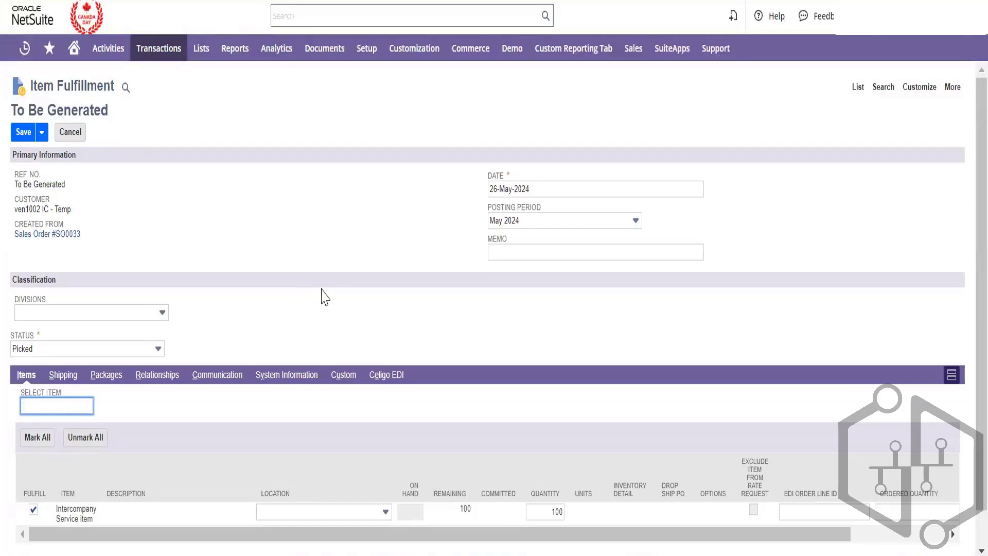
pyautogui.click(195, 265)
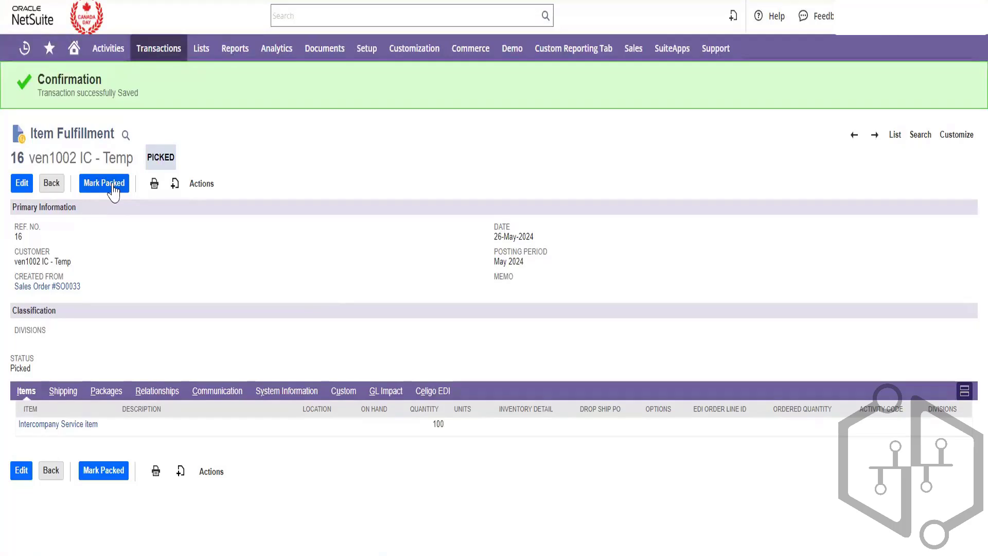
pyautogui.click(113, 188)
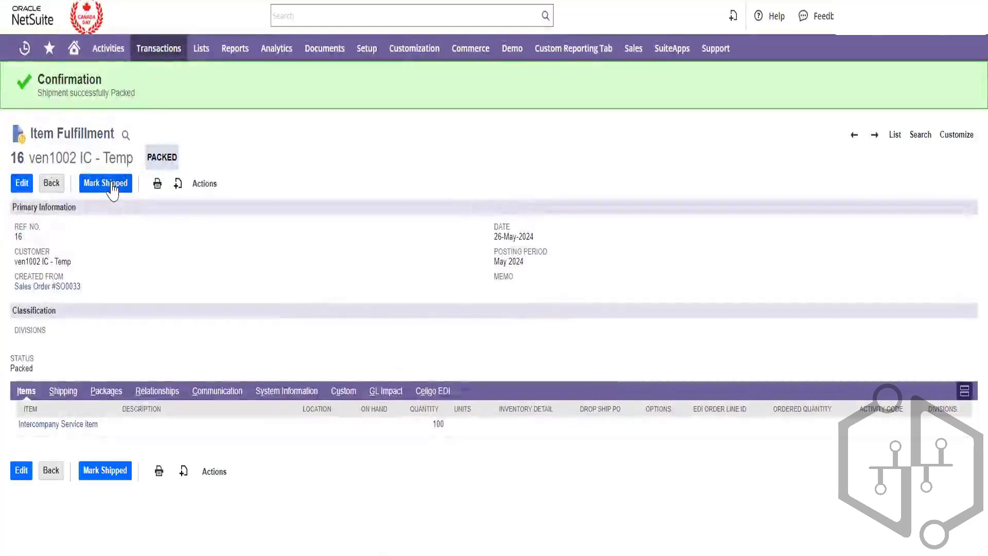
pyautogui.click(112, 186)
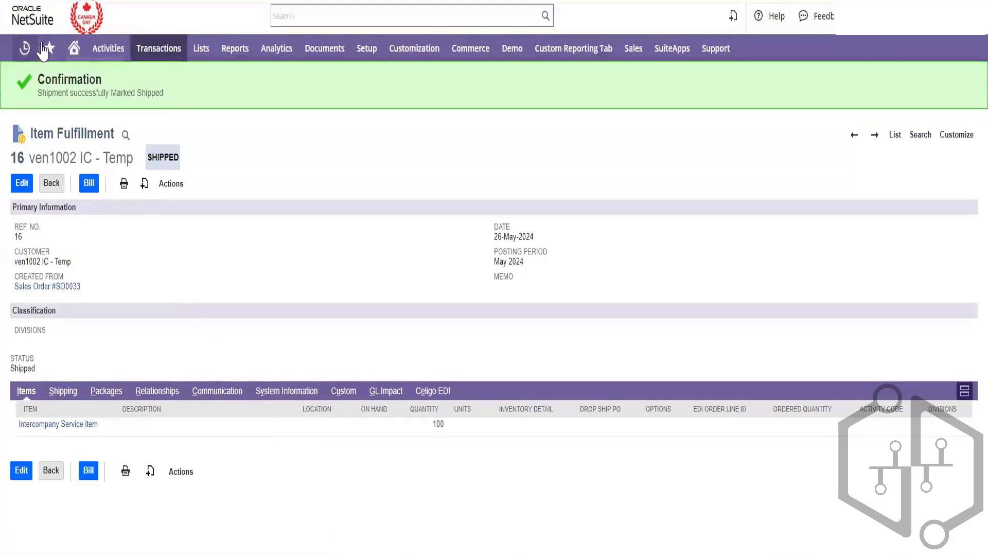
pyautogui.moveTo(46, 51)
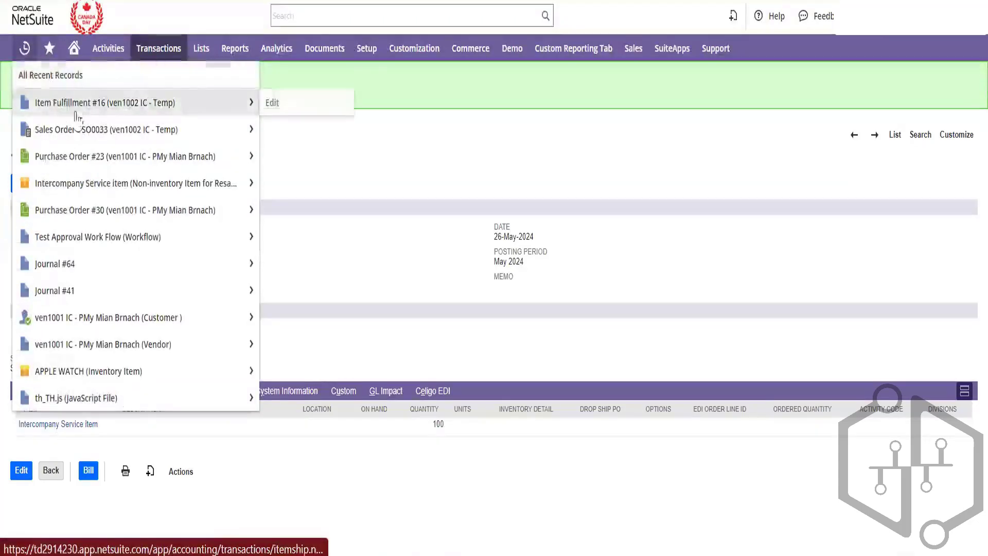
# Reopen sales order SO0033 from Recent Records in a new tab and review it
pyautogui.rightClick(87, 130)
pyautogui.click(113, 138)
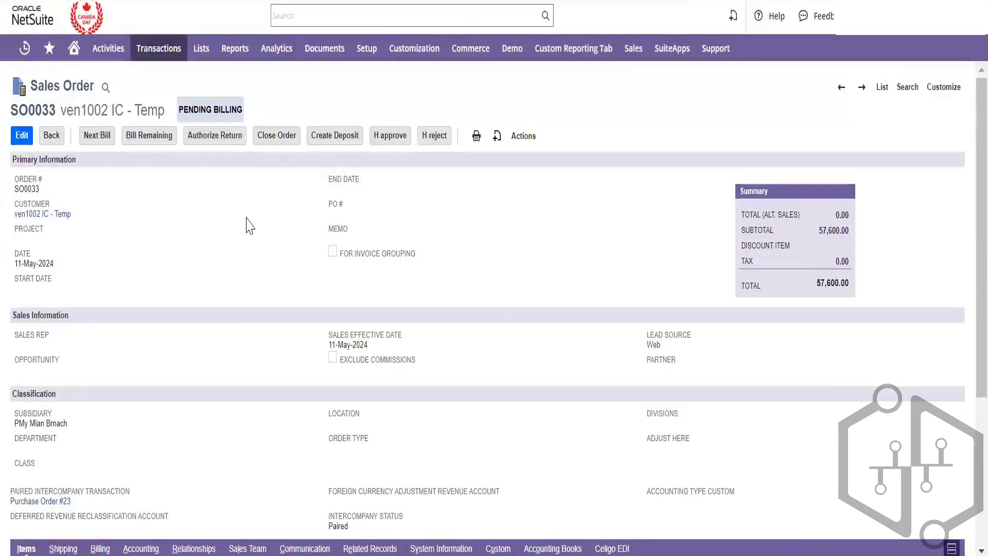
pyautogui.scroll(-3, 249, 224)
pyautogui.scroll(3, 249, 225)
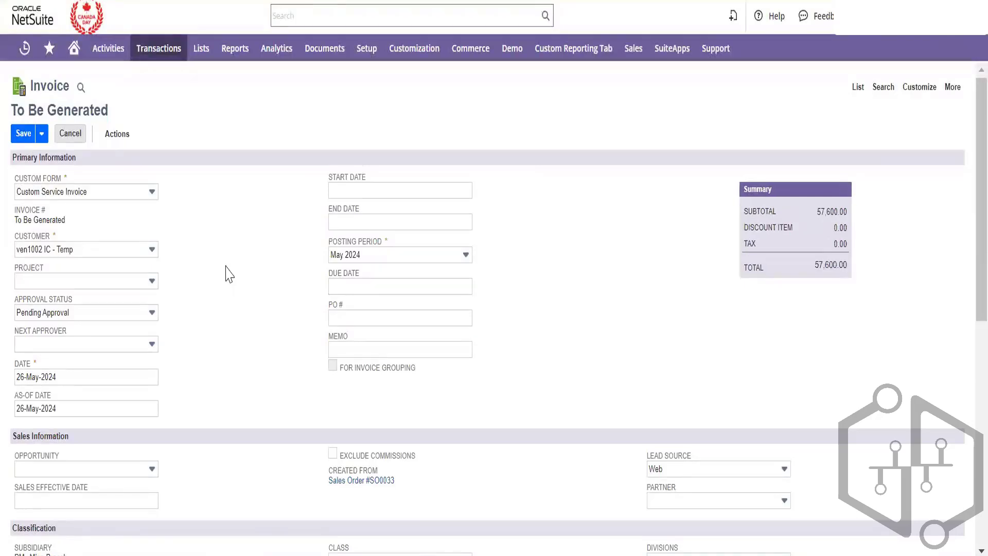
# Attempt to save the invoice, then enter 'Hi' in the Custom Rich Text field
pyautogui.click(24, 135)
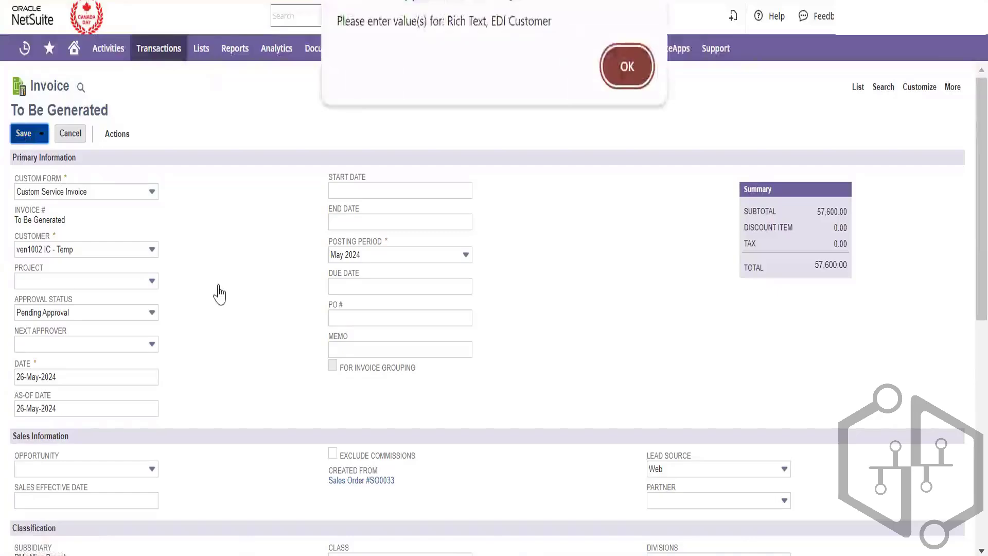
pyautogui.click(626, 67)
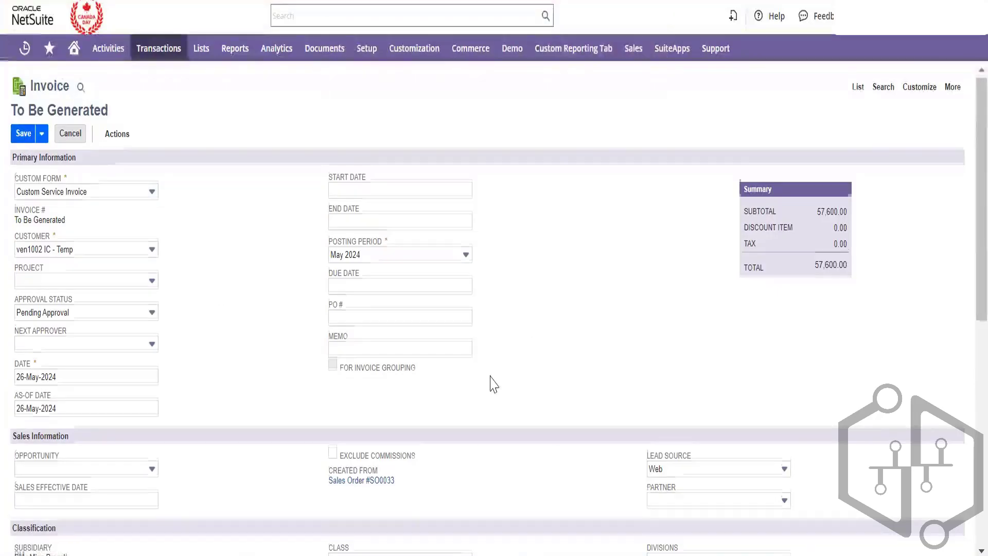
pyautogui.scroll(-3, 489, 379)
pyautogui.scroll(3, 492, 384)
pyautogui.scroll(-8, 493, 383)
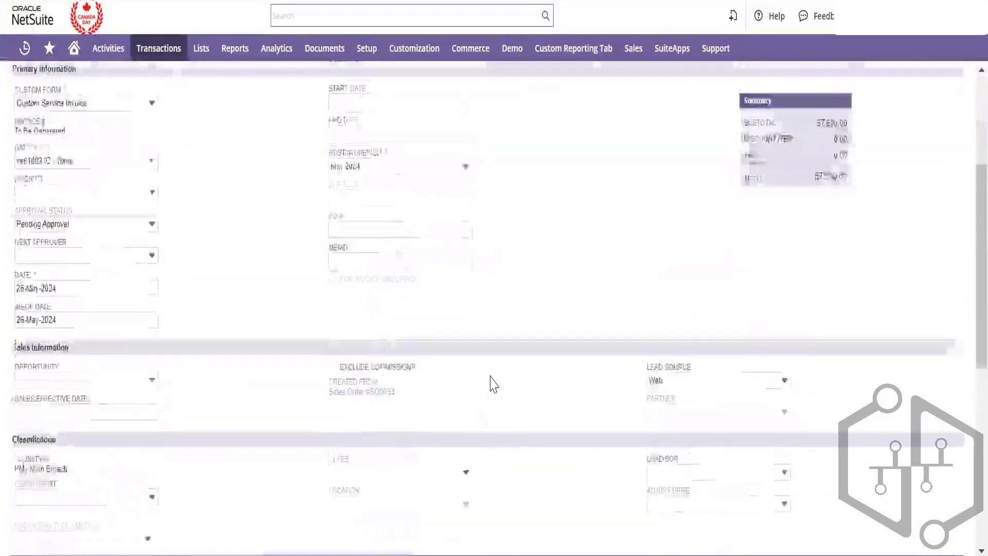
pyautogui.scroll(4, 463, 388)
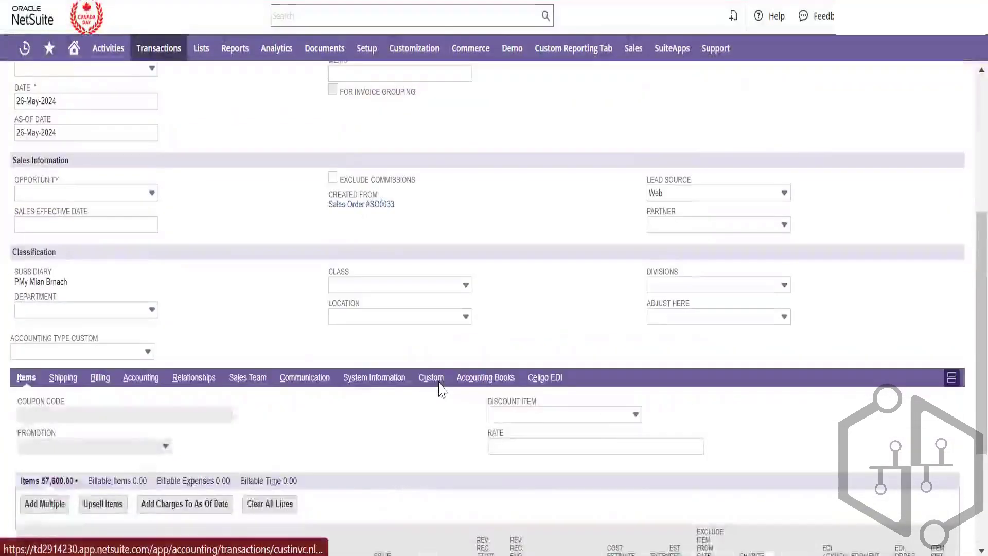
pyautogui.click(433, 377)
pyautogui.click(701, 476)
pyautogui.write('Hi')
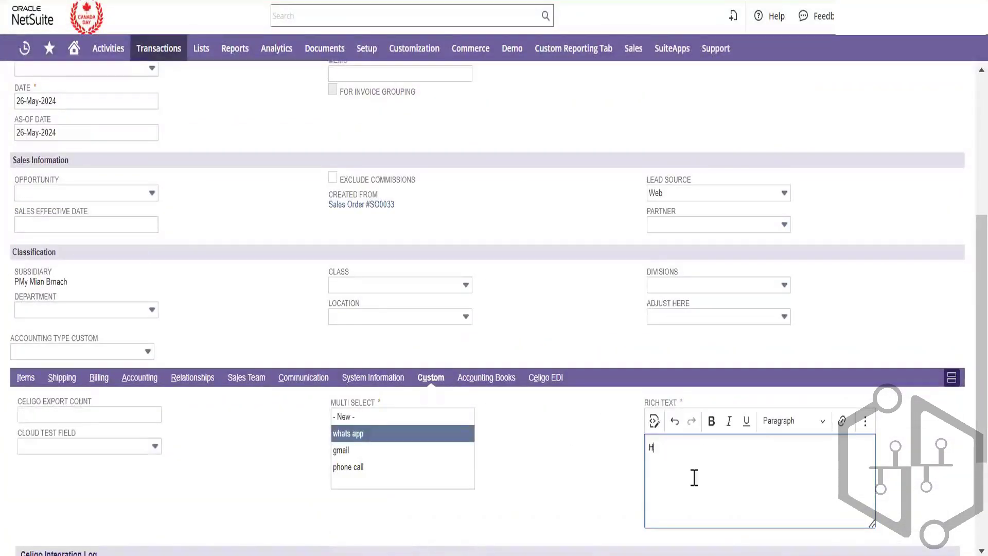
pyautogui.click(272, 491)
pyautogui.scroll(-2, 272, 492)
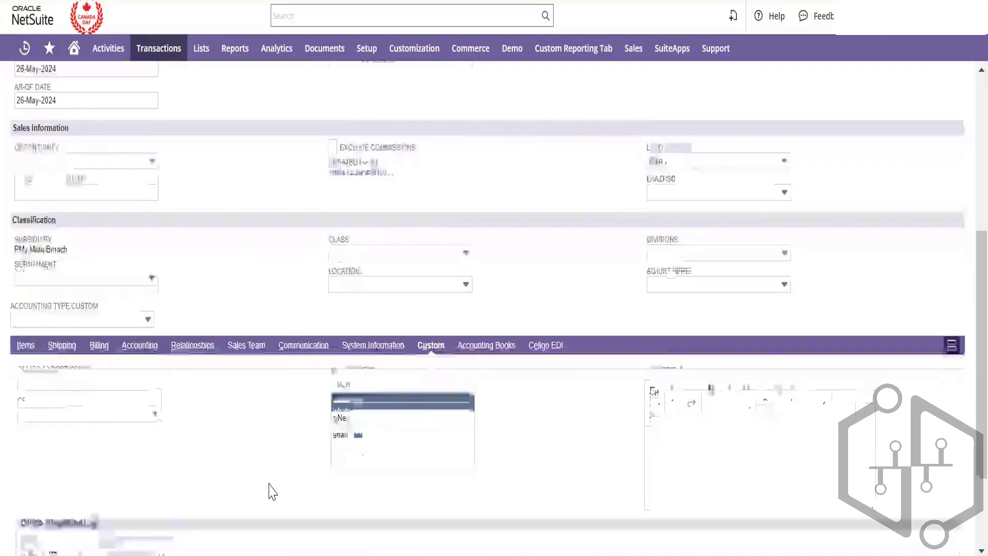
pyautogui.scroll(7, 270, 490)
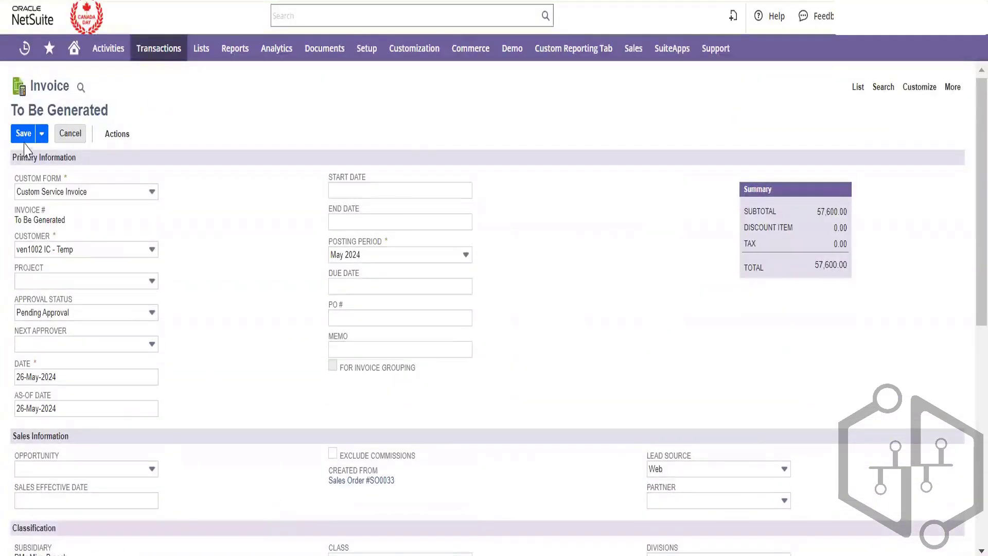
# Enter 'Test' as the EDI Customer and save the invoice as Invoice #12
pyautogui.click(24, 134)
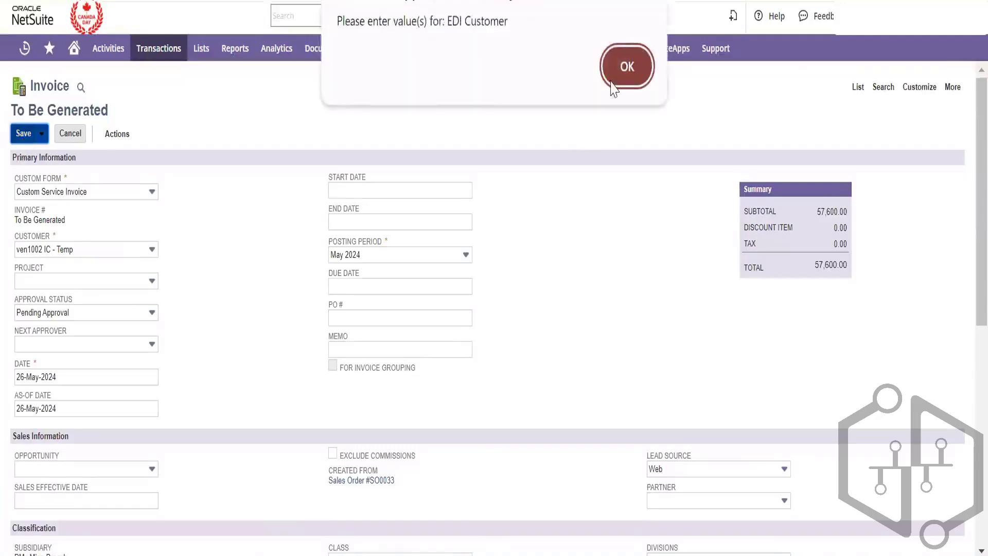
pyautogui.click(625, 67)
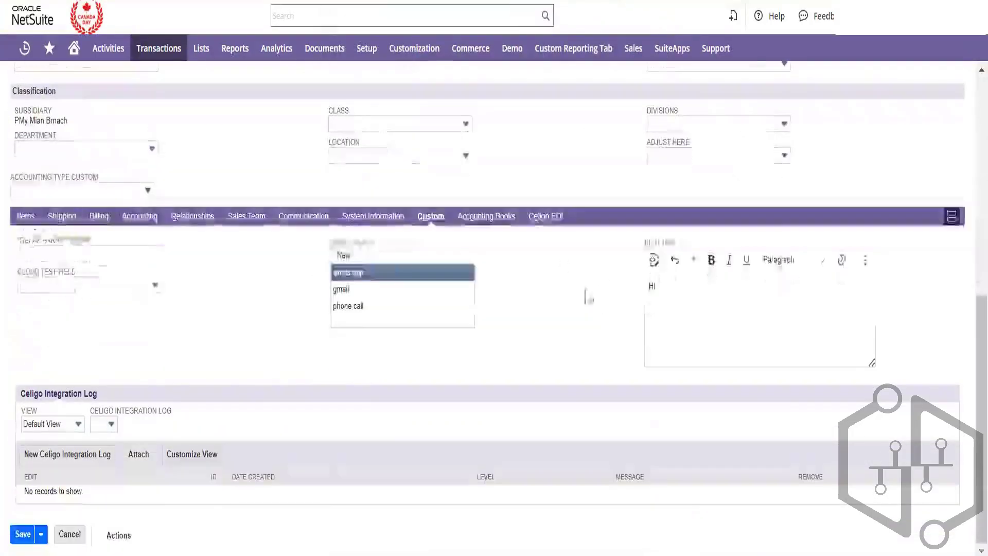
pyautogui.click(546, 217)
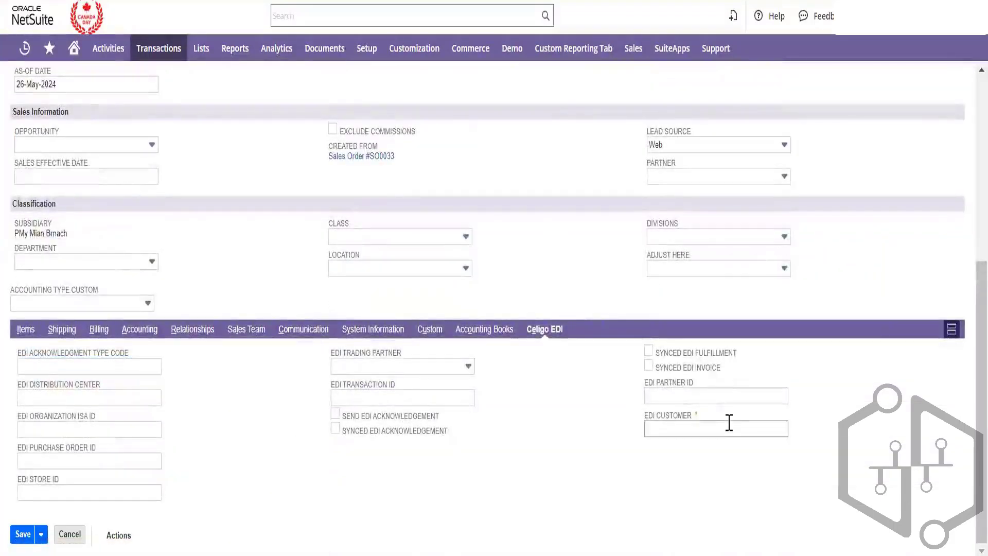
pyautogui.click(729, 424)
pyautogui.write('Test')
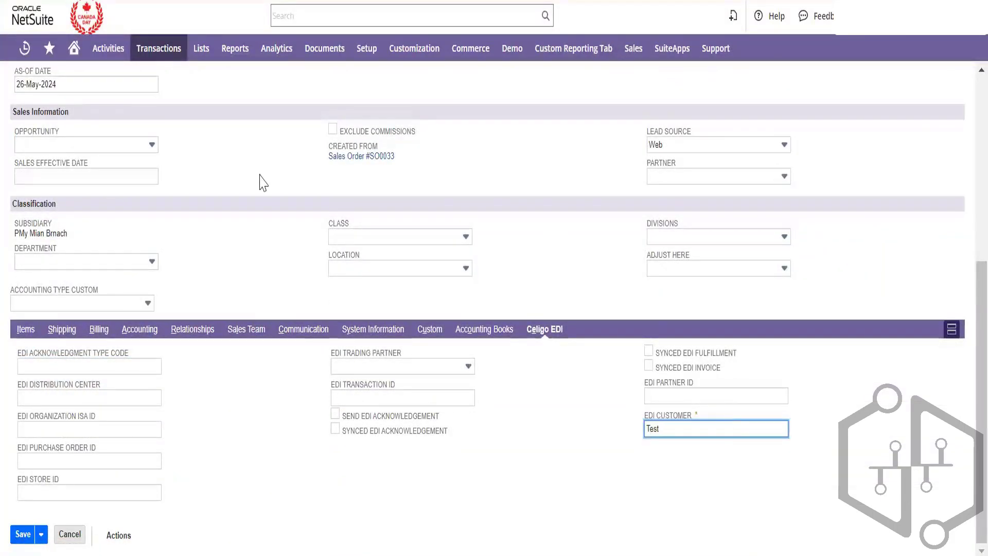
pyautogui.click(282, 278)
pyautogui.scroll(6, 58, 149)
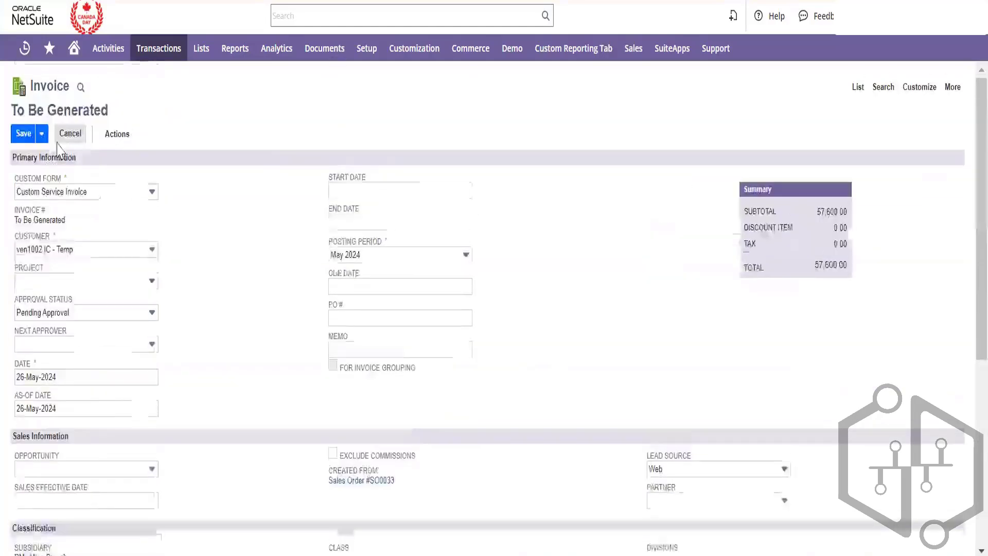
pyautogui.click(19, 138)
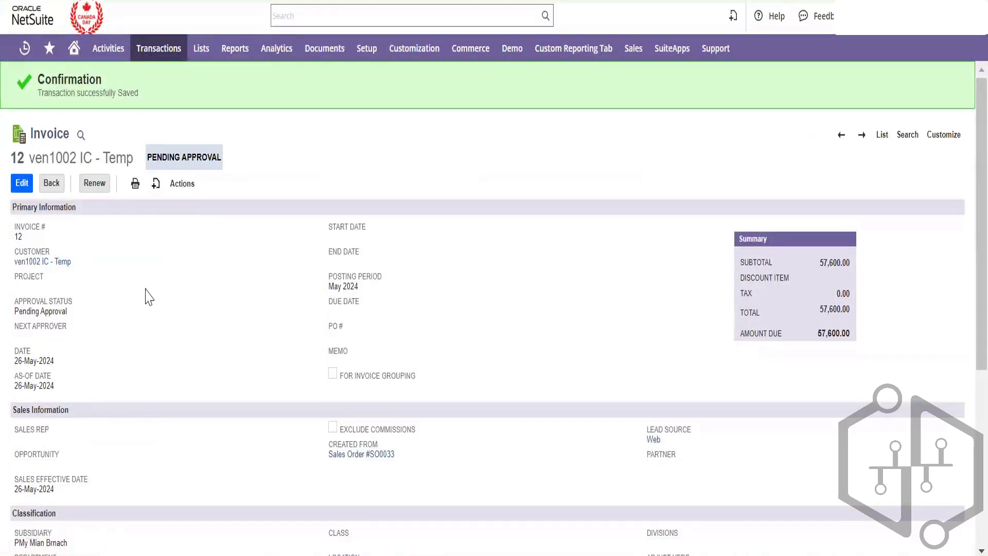
# Edit Invoice #12, set its Approval Status to Approved, and save
pyautogui.click(24, 178)
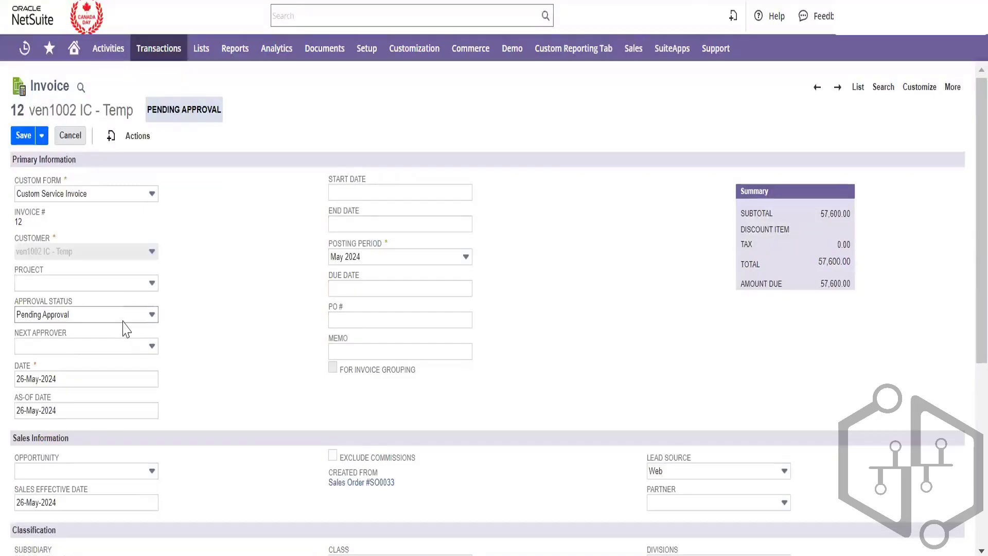
pyautogui.click(123, 320)
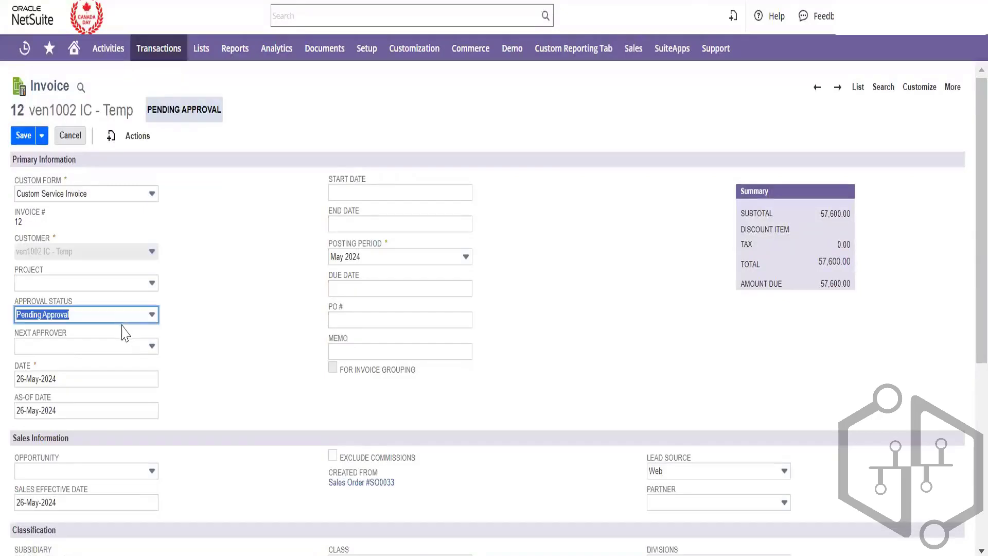
pyautogui.click(149, 315)
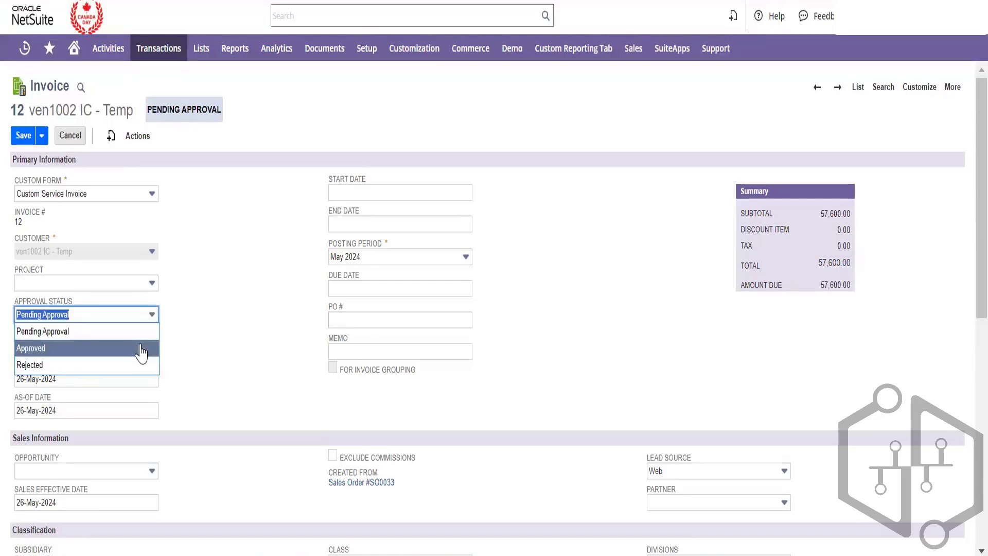
pyautogui.click(141, 348)
pyautogui.click(24, 139)
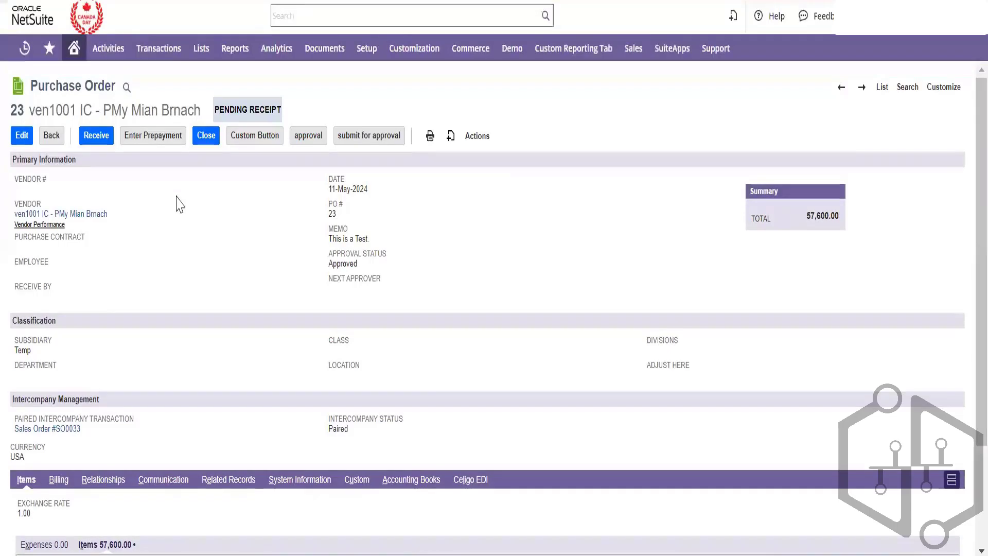
# Review purchase order 23's 100 Intercompany Service items and start an item receipt for them
pyautogui.scroll(-3, 177, 203)
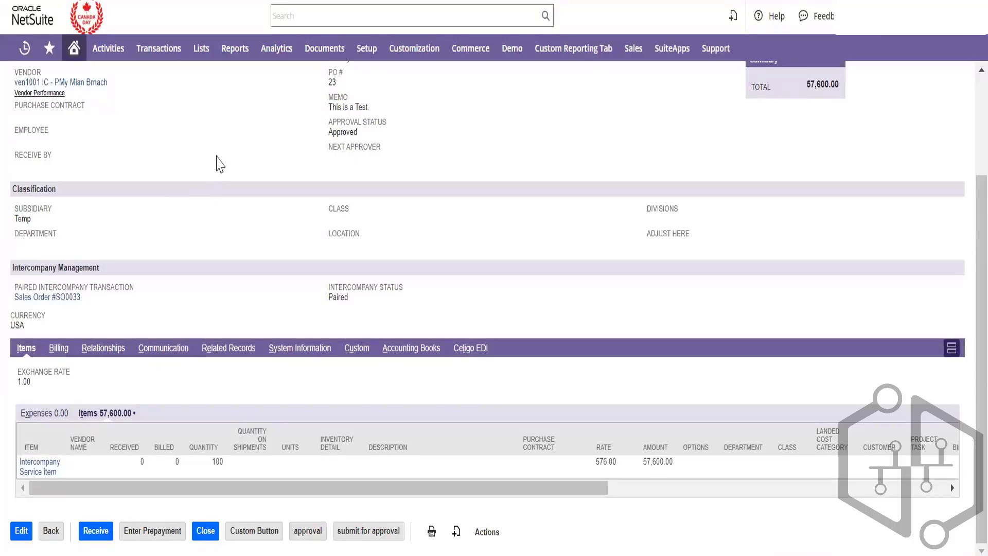
pyautogui.scroll(1, 208, 211)
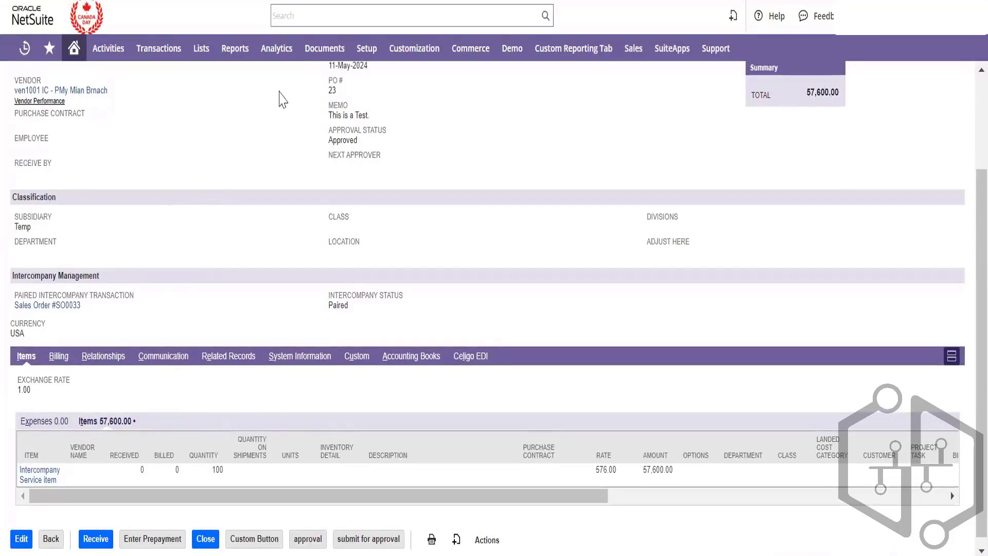
pyautogui.scroll(3, 283, 98)
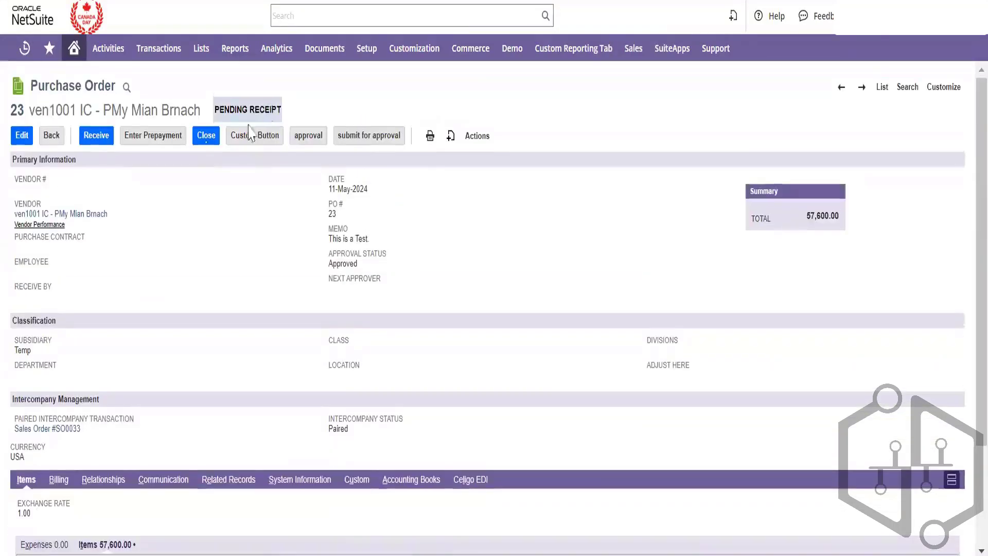
pyautogui.click(104, 140)
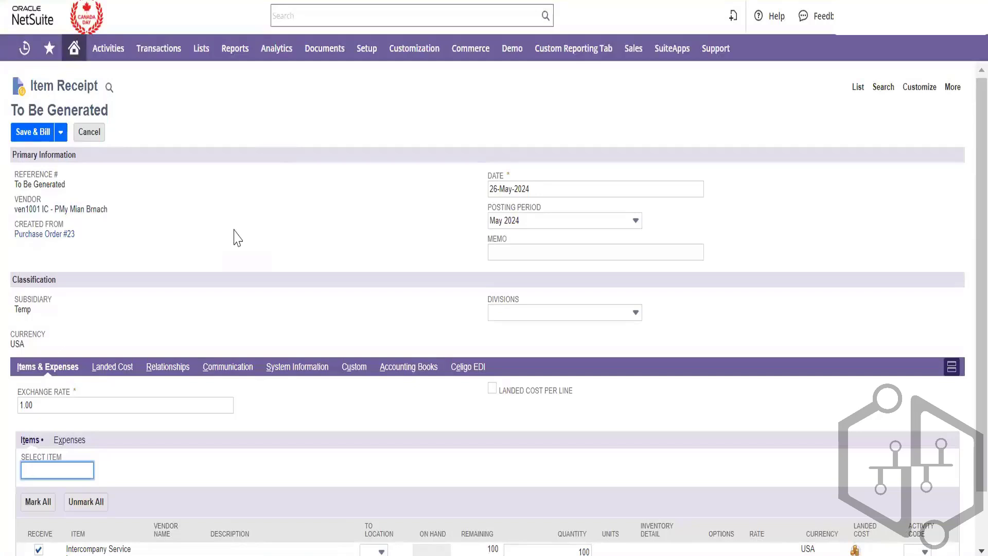
pyautogui.click(34, 135)
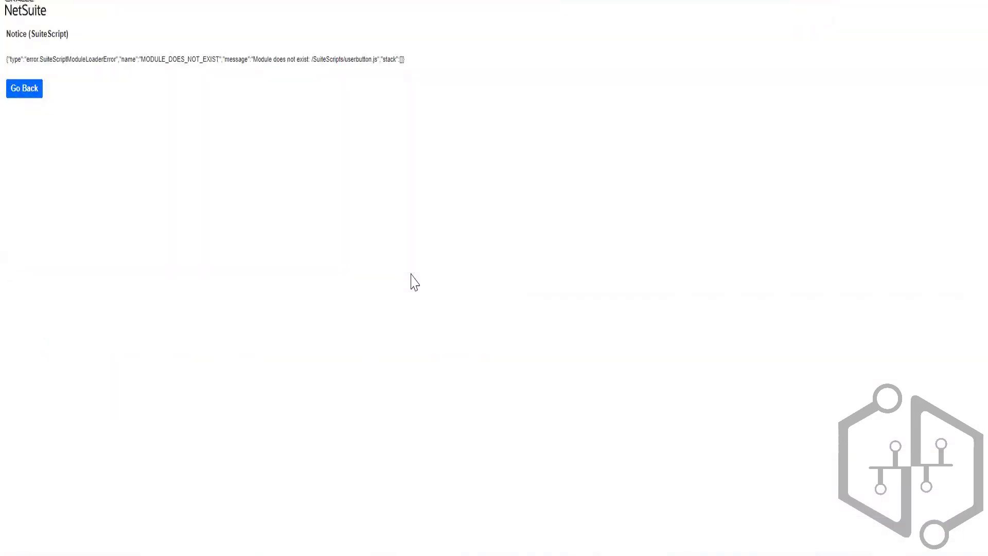
pyautogui.tripleClick(180, 59)
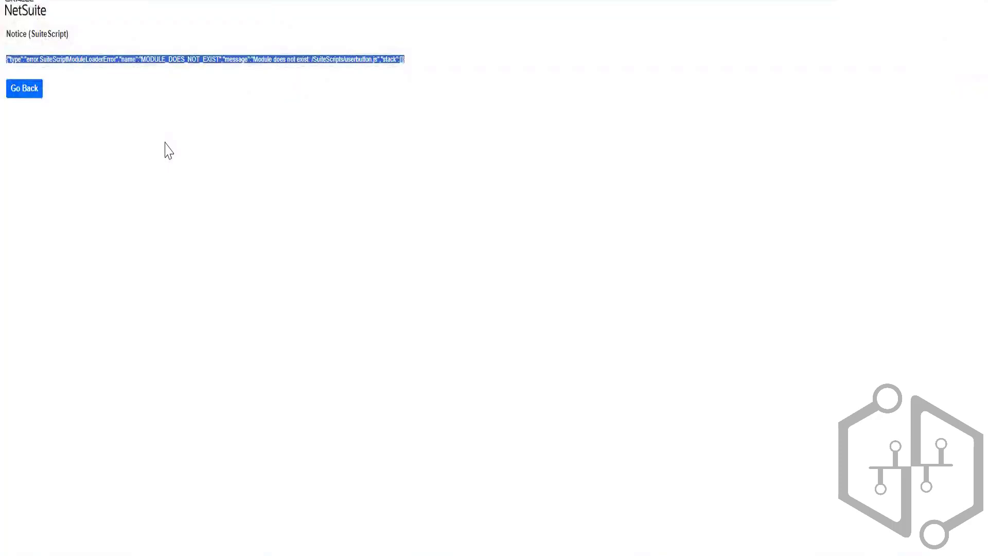
pyautogui.click(32, 91)
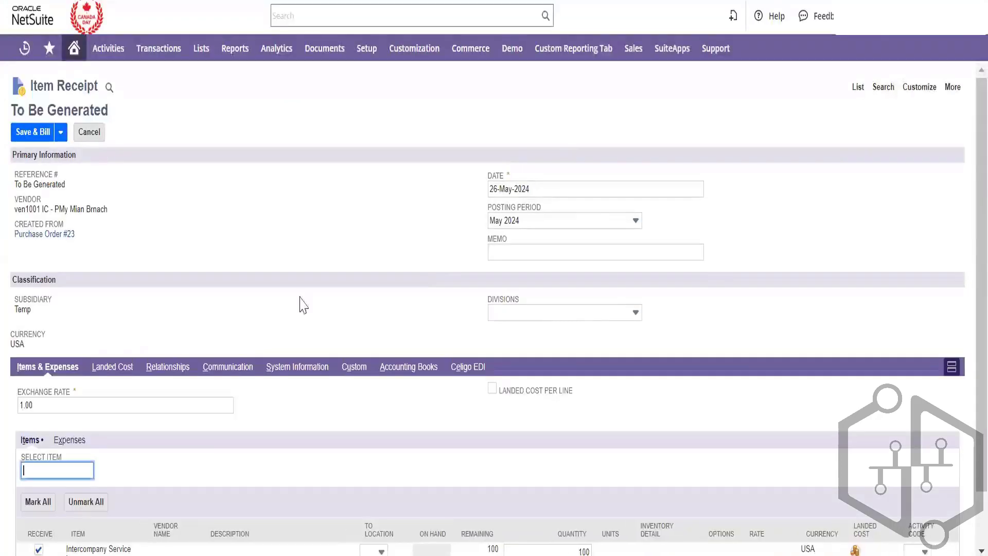
# Check the item receipt's To Location choices without selecting one
pyautogui.scroll(-1, 354, 350)
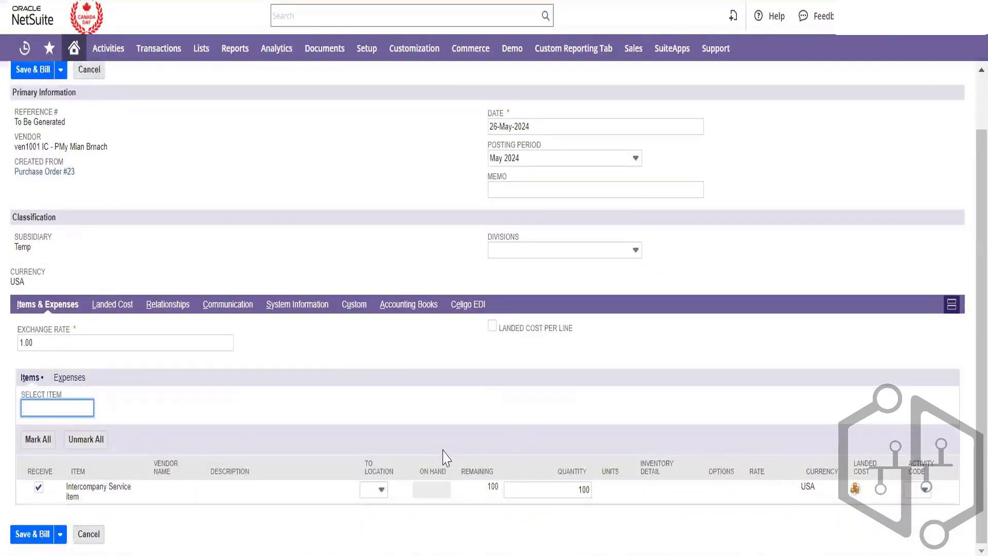
pyautogui.click(381, 490)
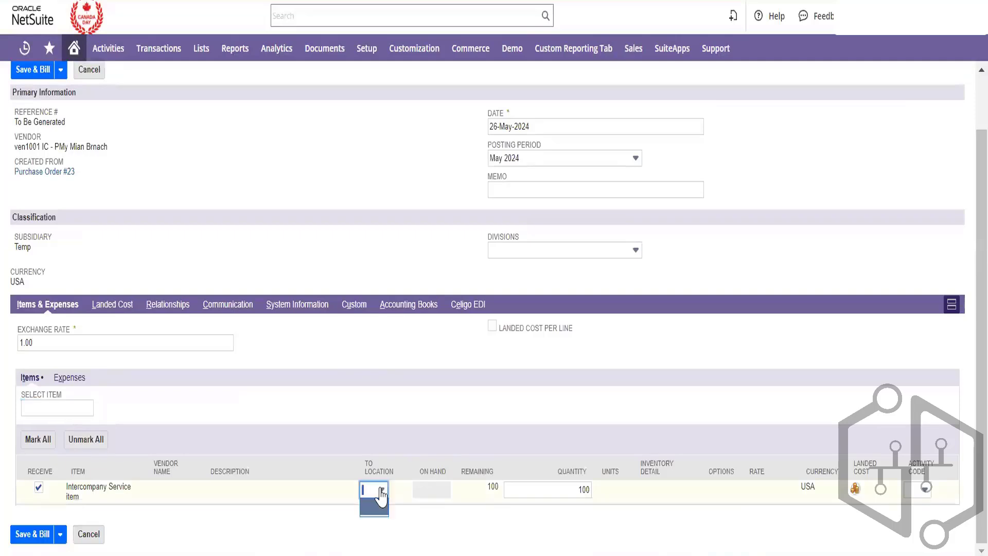
pyautogui.click(393, 258)
pyautogui.scroll(2, 393, 257)
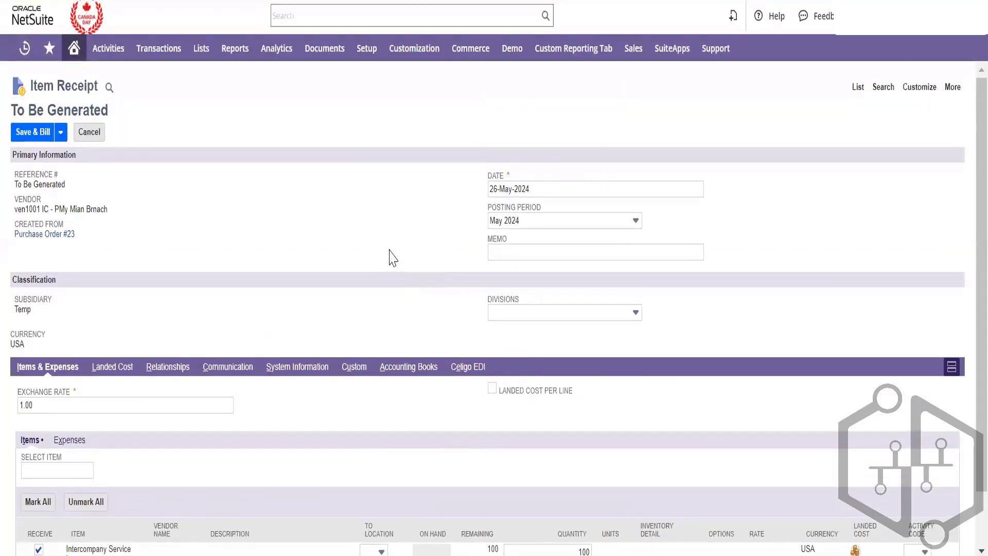
pyautogui.scroll(-2, 392, 257)
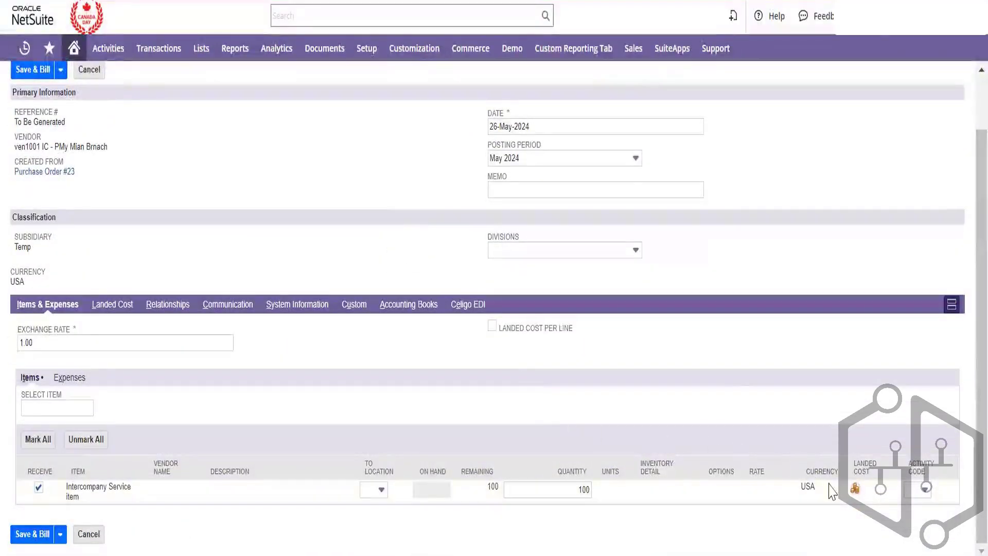
pyautogui.scroll(1, 359, 237)
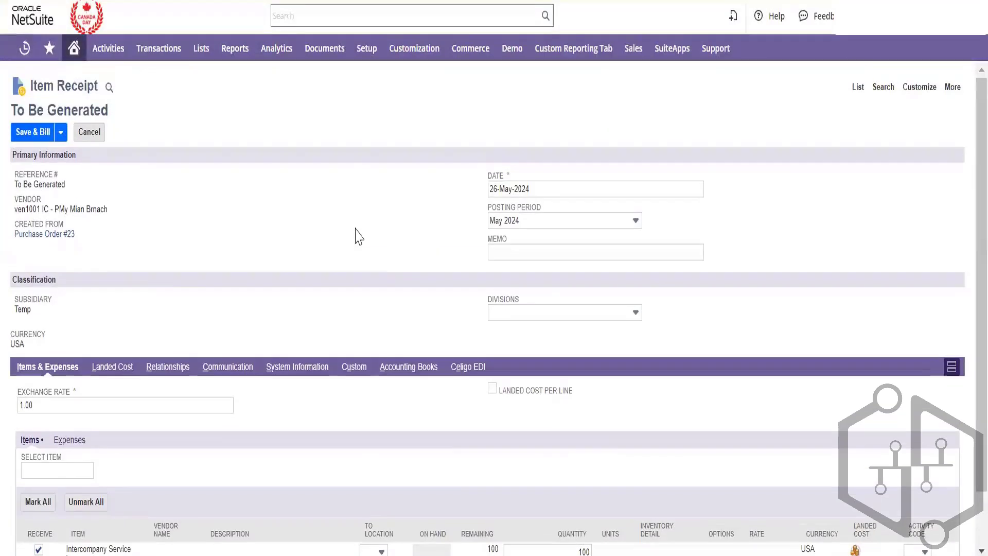
# Open the Setup > Company > Locations list in a new tab and switch to it
pyautogui.moveTo(373, 52)
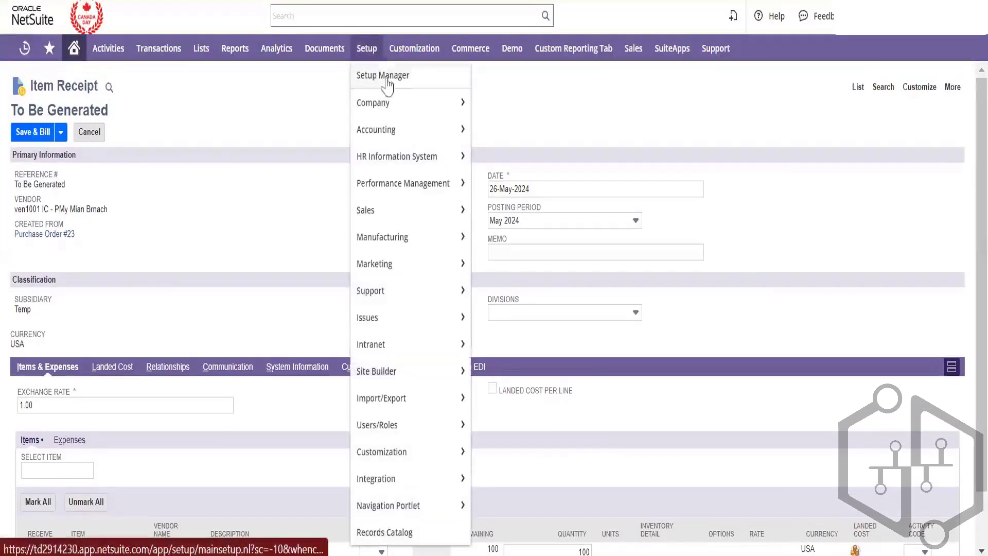
pyautogui.moveTo(388, 103)
pyautogui.scroll(-6, 538, 161)
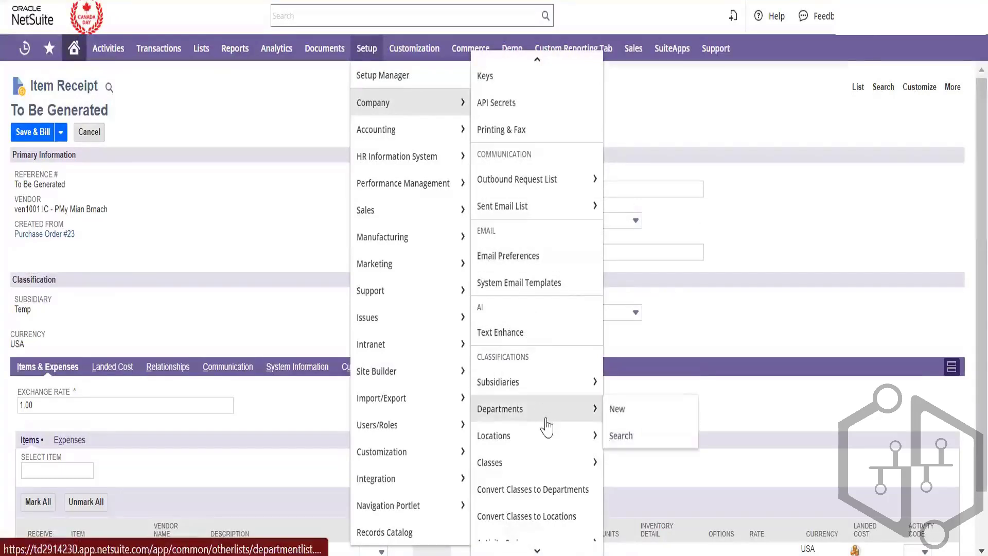
pyautogui.rightClick(543, 436)
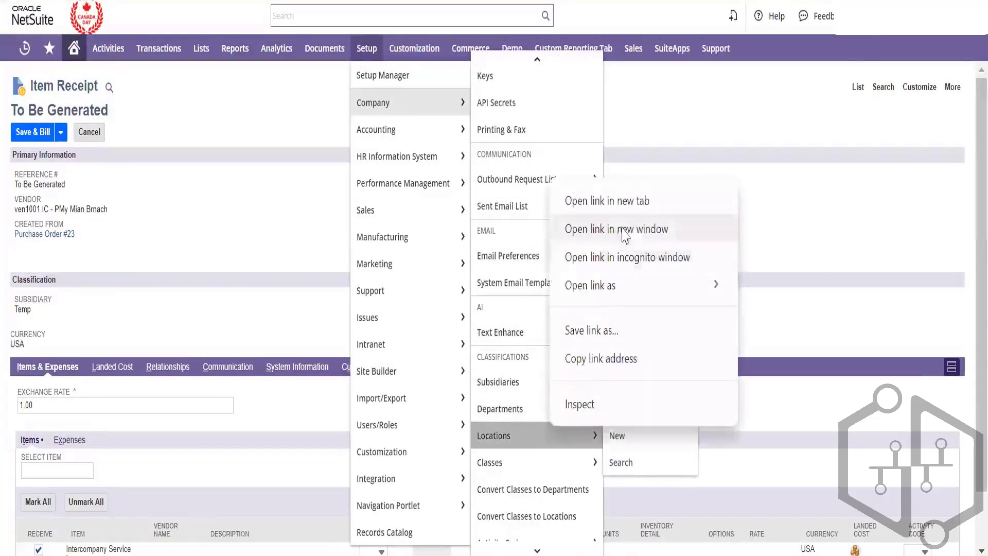
pyautogui.click(644, 201)
pyautogui.click(603, 1)
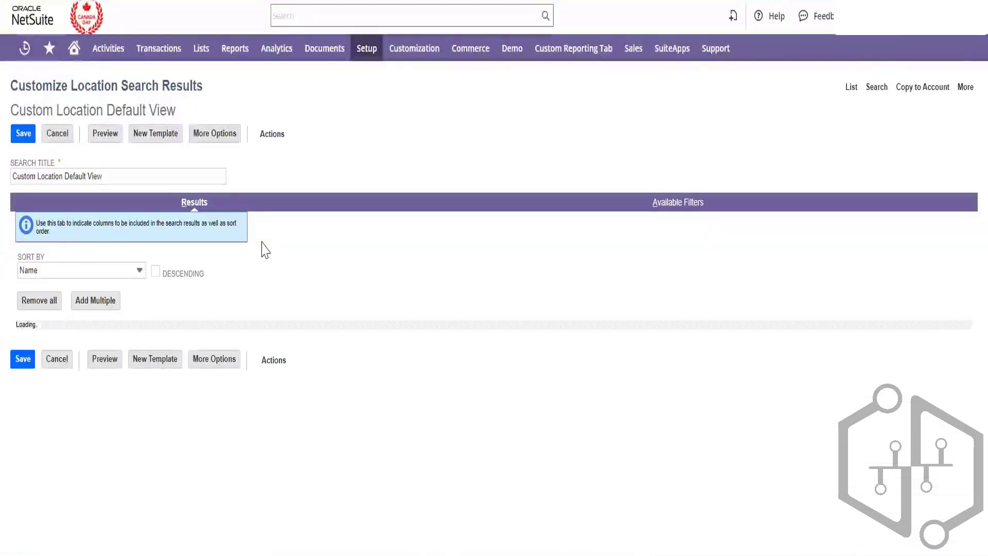
# Add a Subsidiary results column and move it directly below Name
pyautogui.click(97, 462)
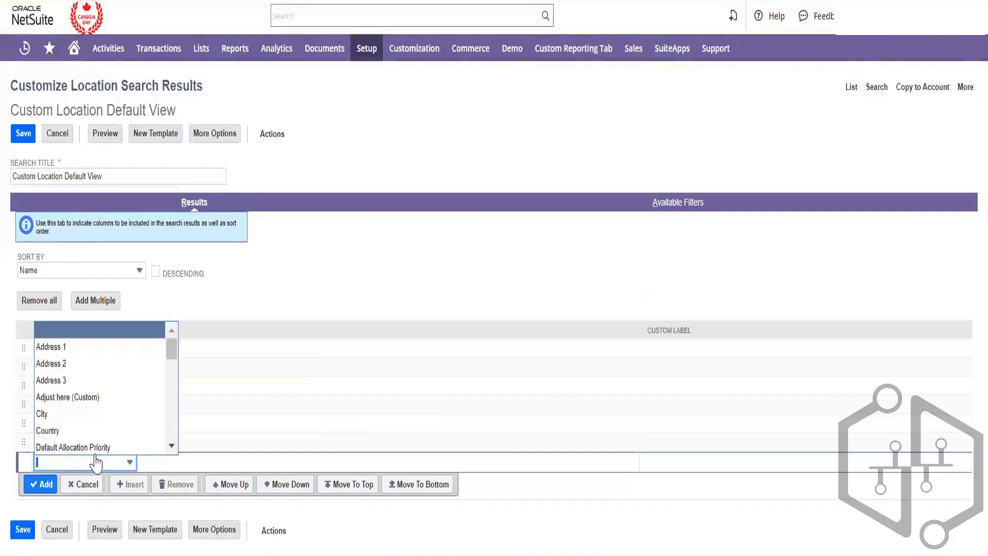
pyautogui.write('Subsidiary')
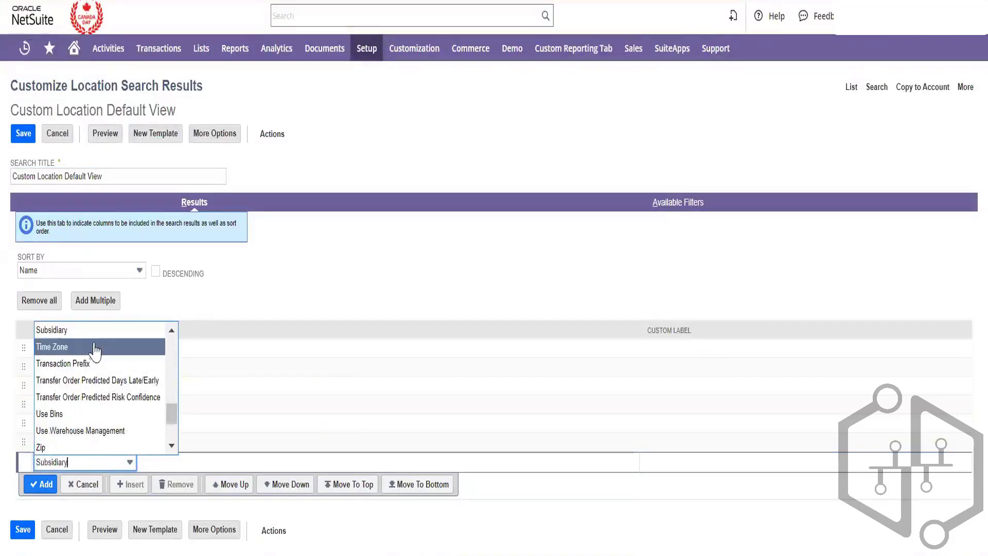
pyautogui.press('Tab')
pyautogui.click(40, 483)
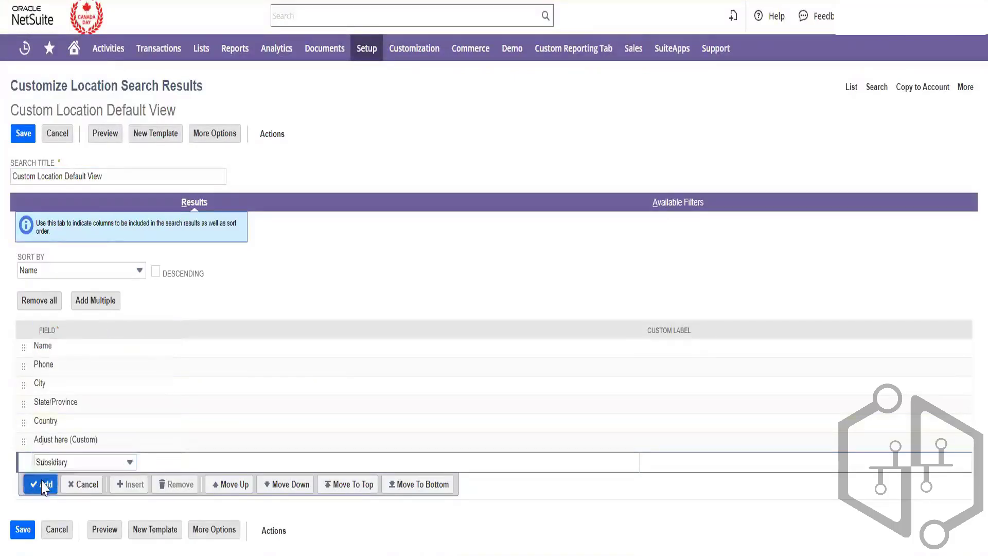
pyautogui.click(57, 459)
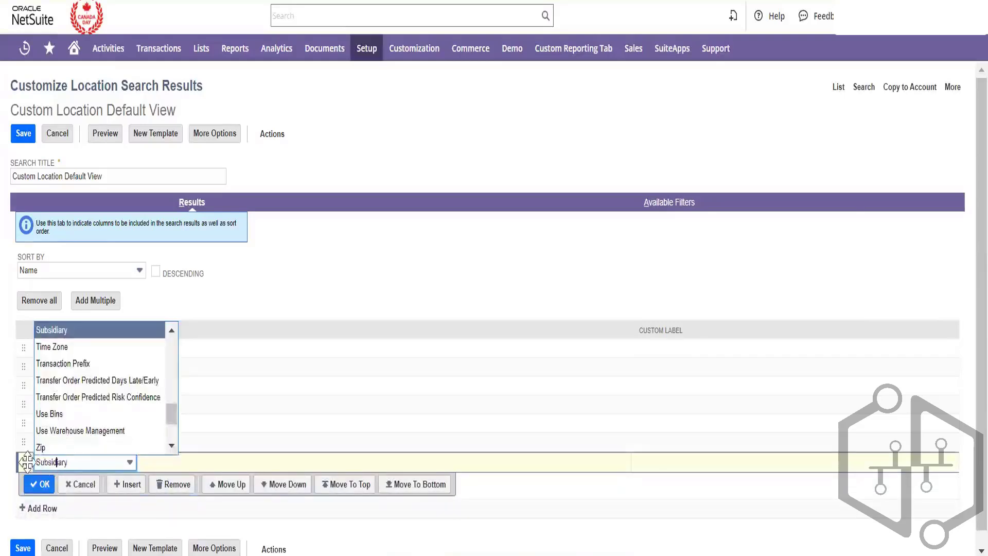
pyautogui.moveTo(25, 460); pyautogui.dragTo(26, 368)
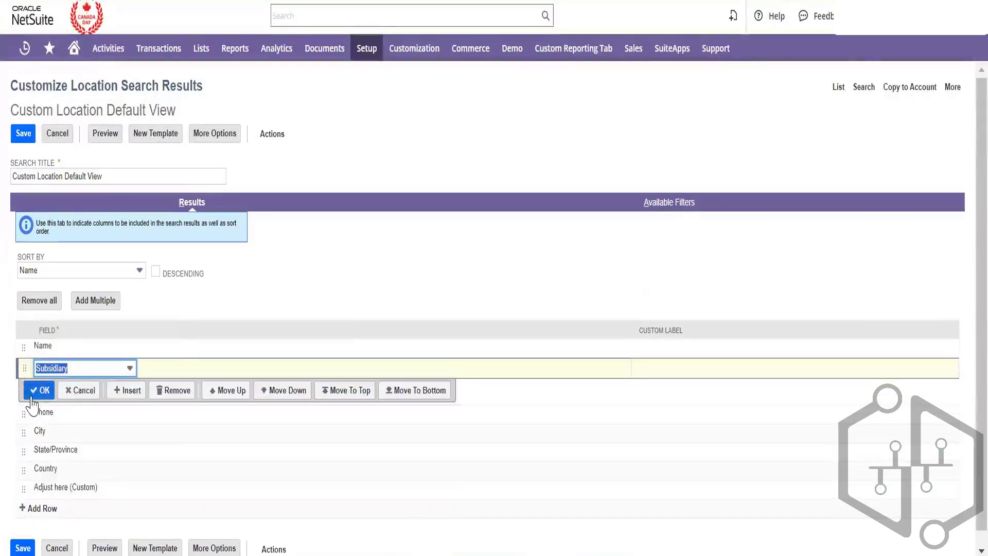
pyautogui.click(39, 391)
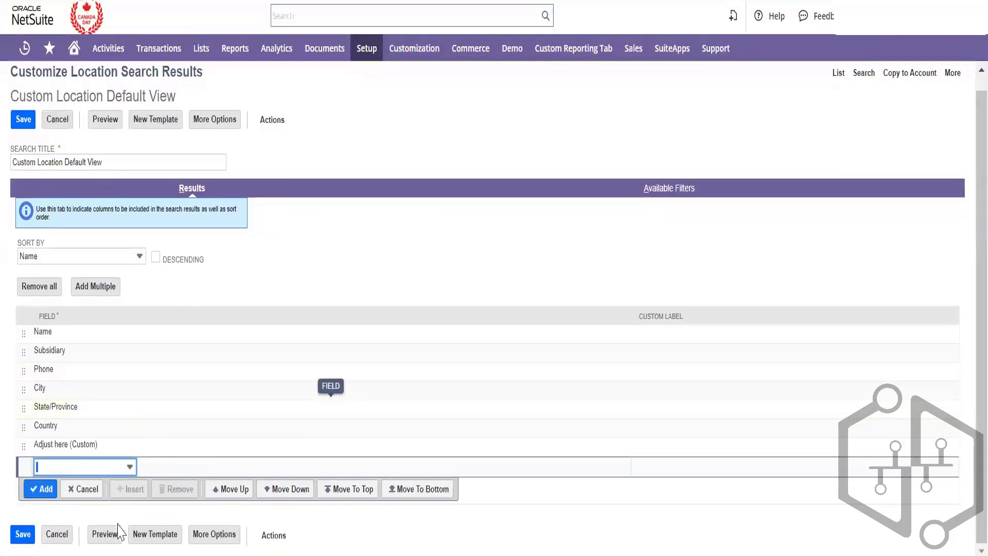
# Preview the location search results, dismiss the Analytics Warehouse promo, and return to the criteria
pyautogui.click(105, 534)
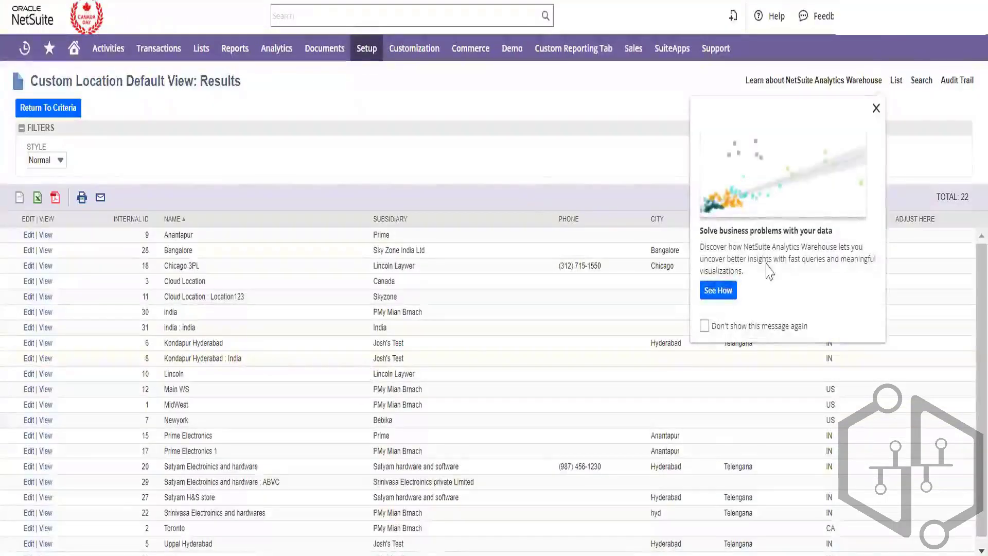
pyautogui.click(875, 109)
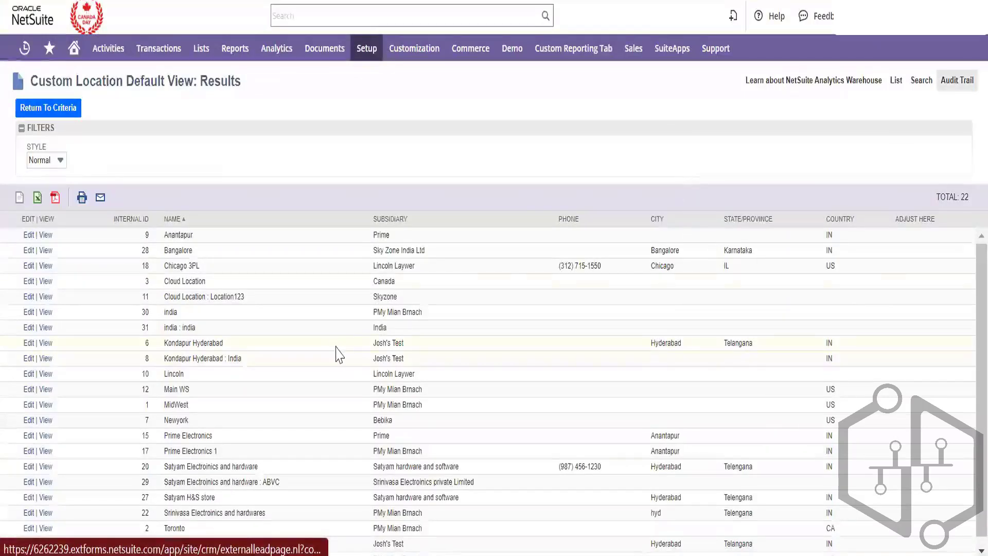
pyautogui.scroll(-1, 338, 354)
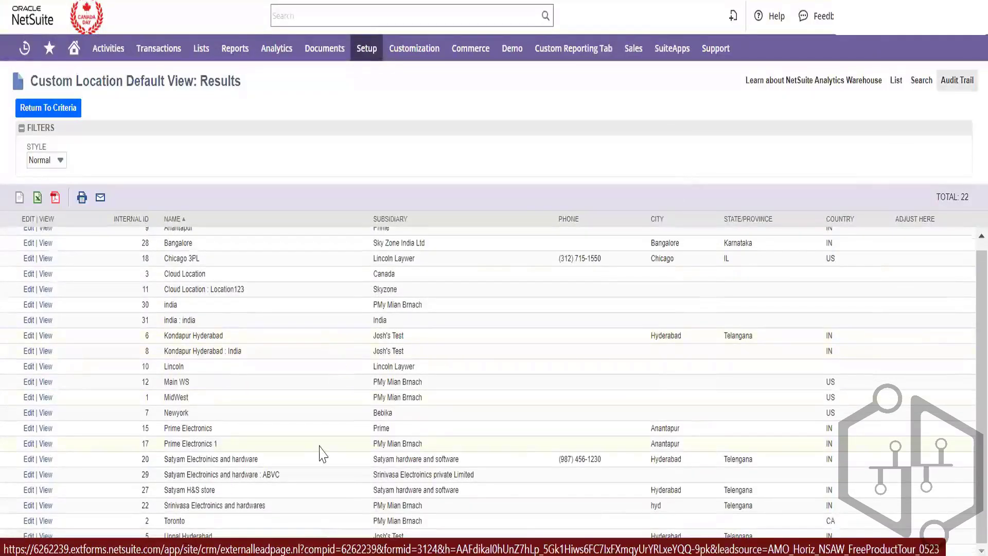
pyautogui.scroll(1, 323, 452)
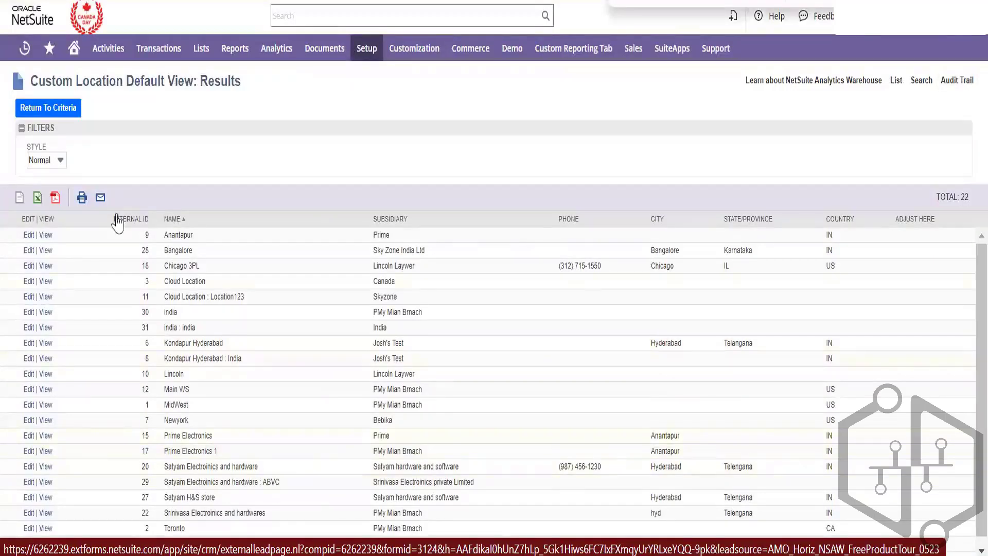
pyautogui.click(59, 110)
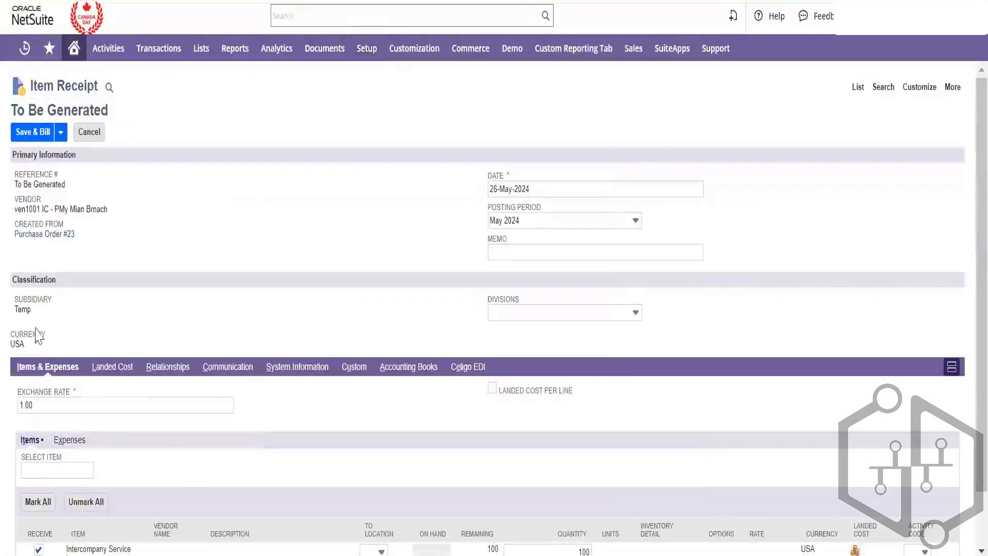
# Review the 100-unit Intercompany Service line's receiving location on Purchase Order #23's item receipt, leaving it unchanged
pyautogui.doubleClick(23, 309)
pyautogui.scroll(-1, 271, 352)
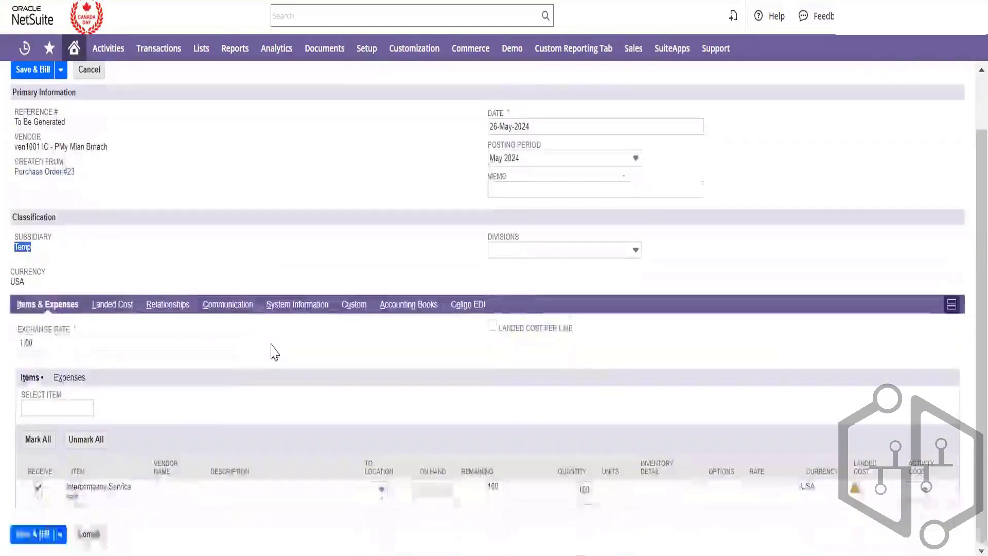
pyautogui.click(369, 489)
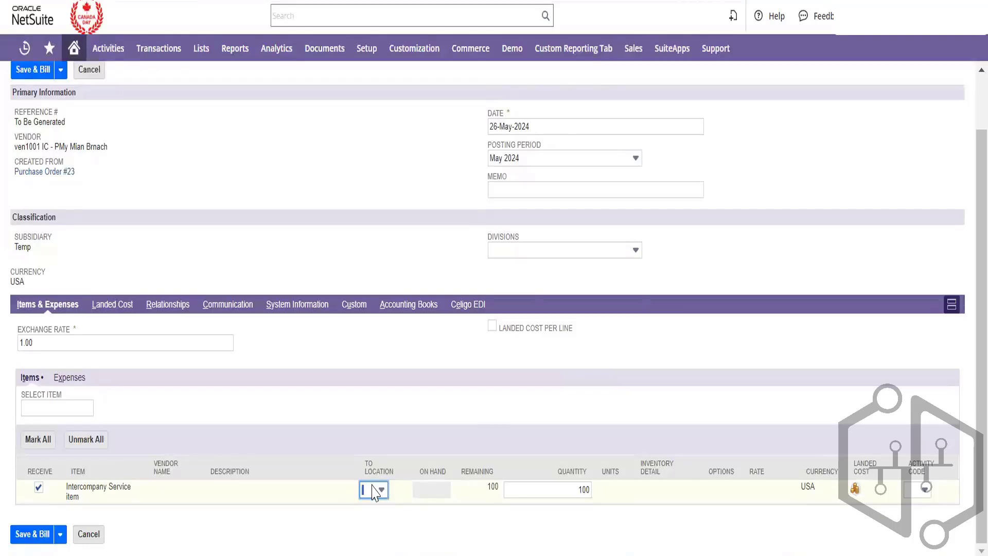
pyautogui.click(324, 269)
pyautogui.scroll(1, 412, 273)
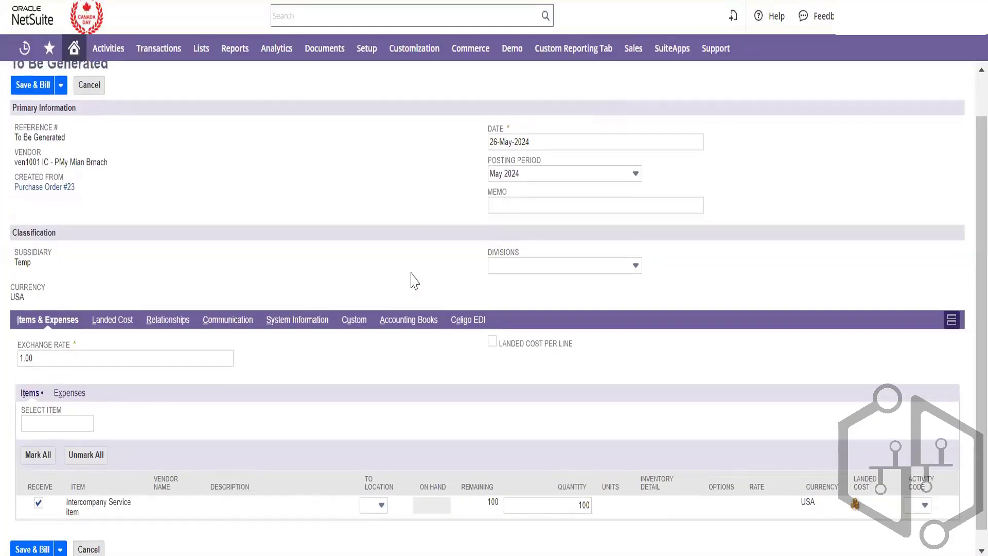
pyautogui.scroll(1, 166, 214)
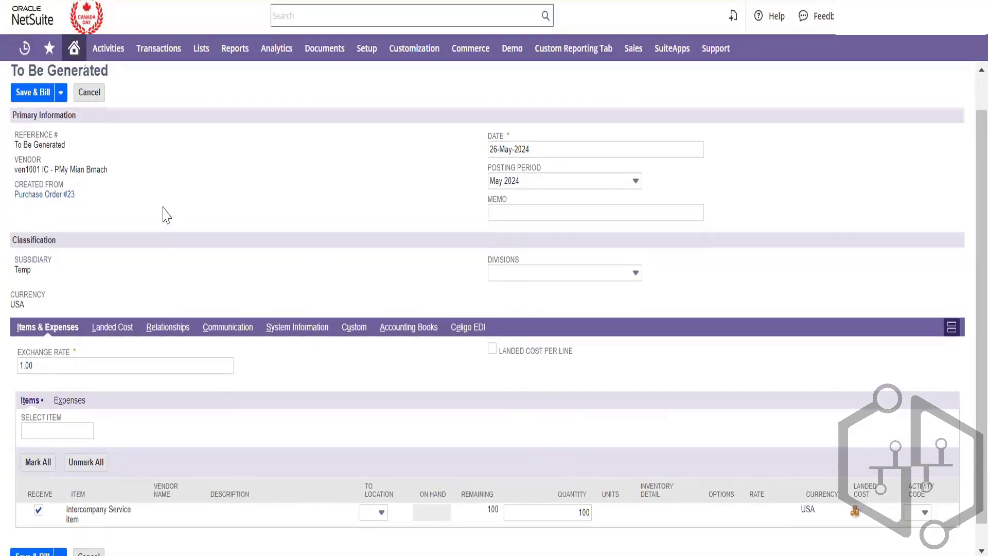
pyautogui.scroll(1, 166, 215)
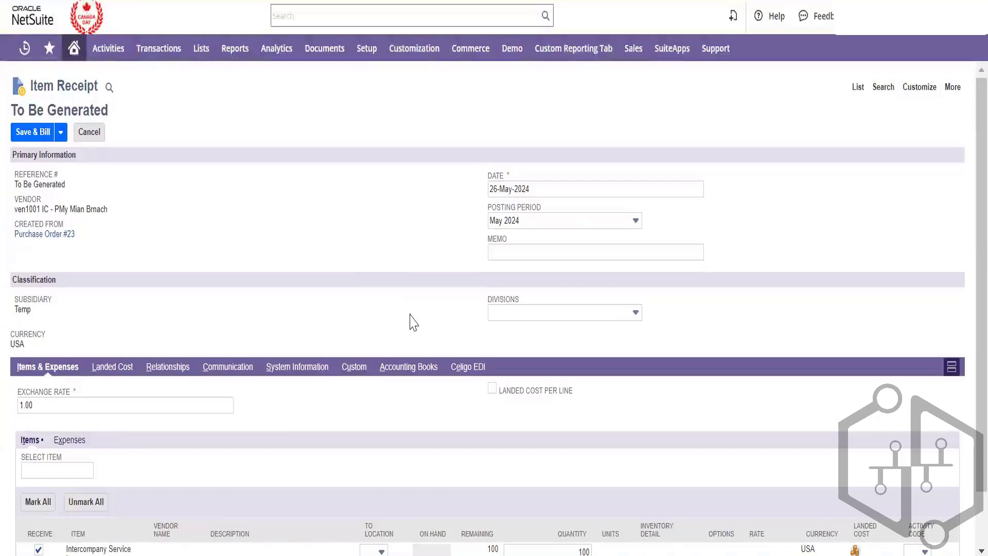
# Cancel the item receipt and place the cursor in the 57,600.00 customer payment's Memo field
pyautogui.click(96, 138)
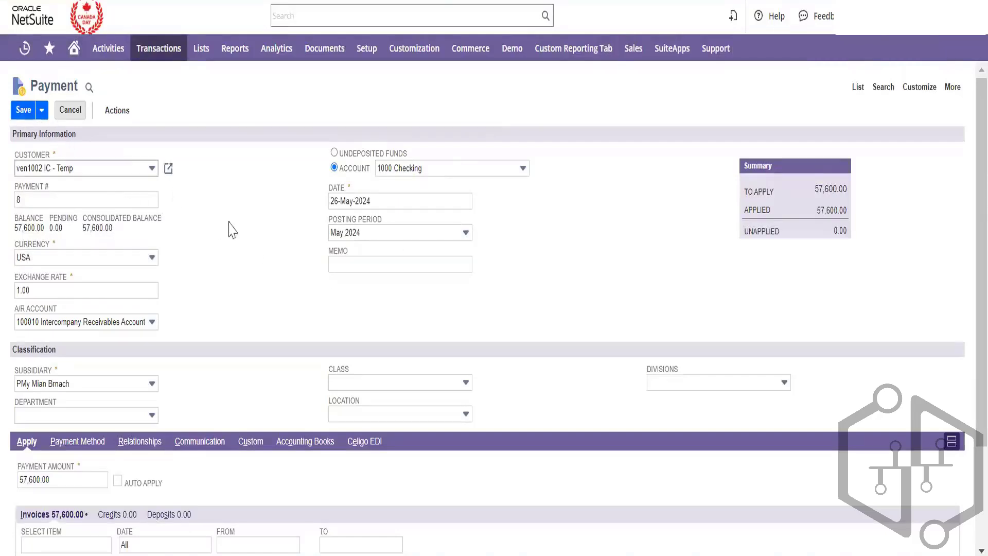
pyautogui.click(363, 267)
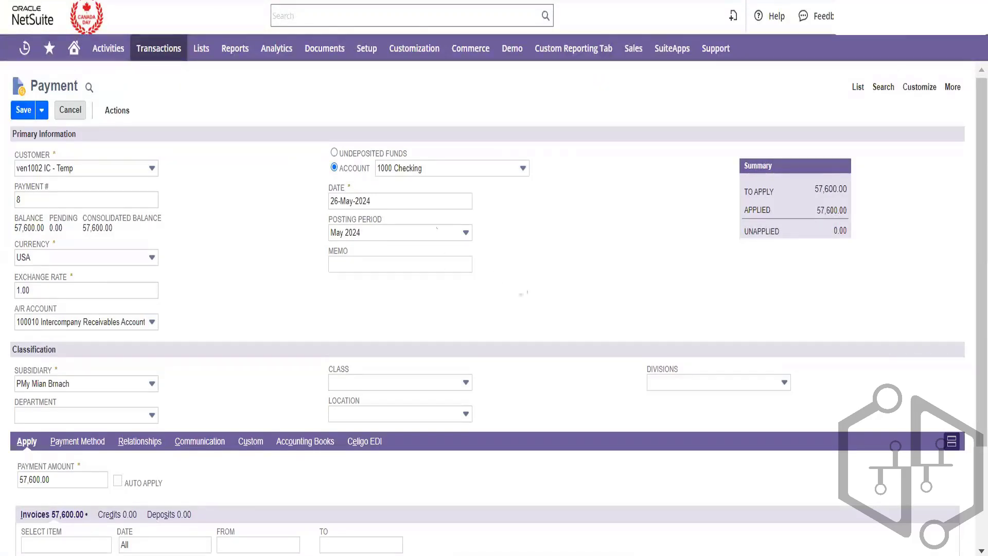
pyautogui.moveTo(160, 61)
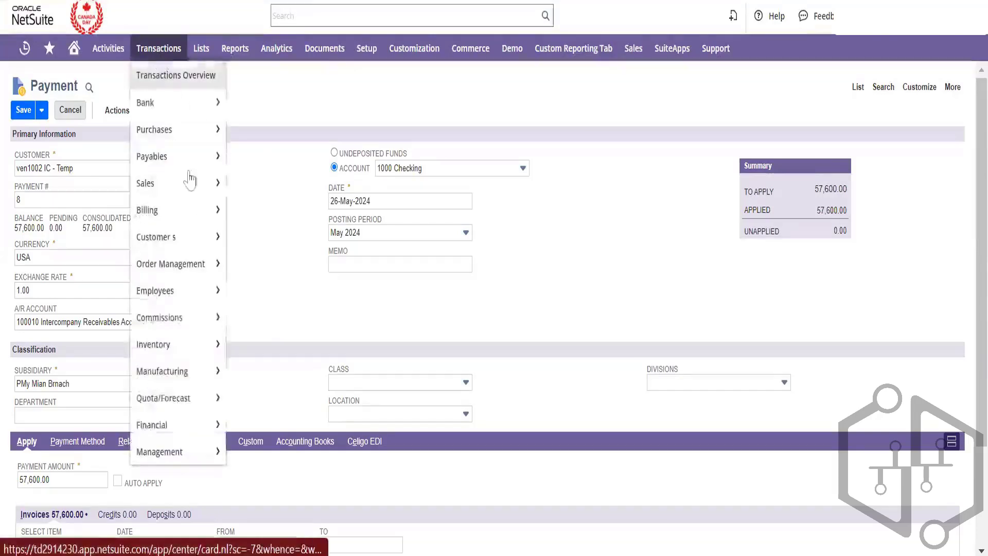
pyautogui.moveTo(196, 433)
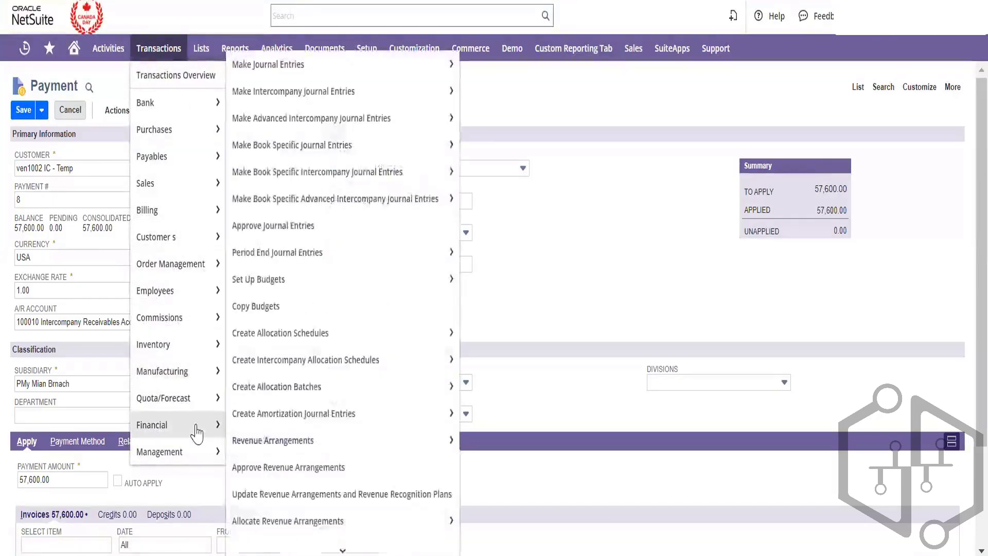
pyautogui.moveTo(395, 250)
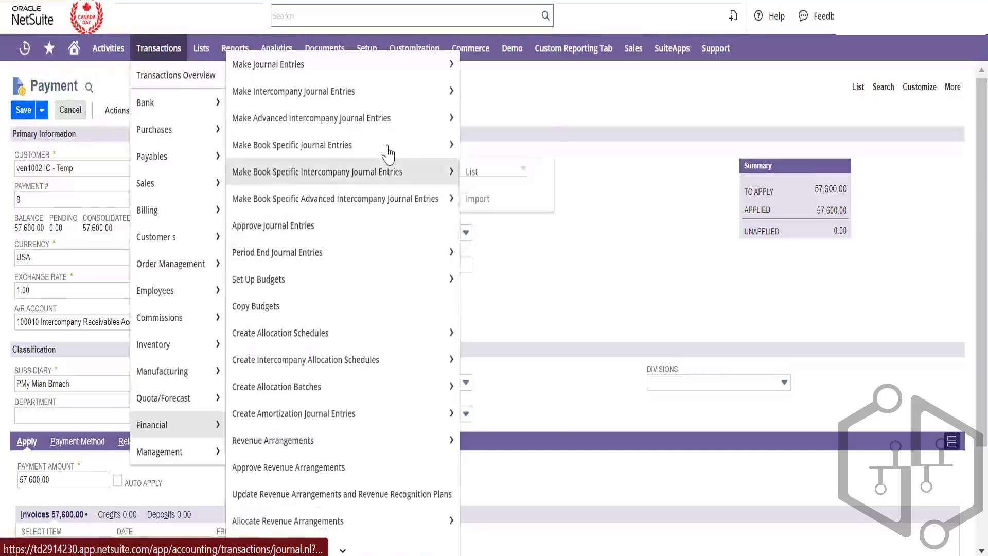
pyautogui.moveTo(394, 130)
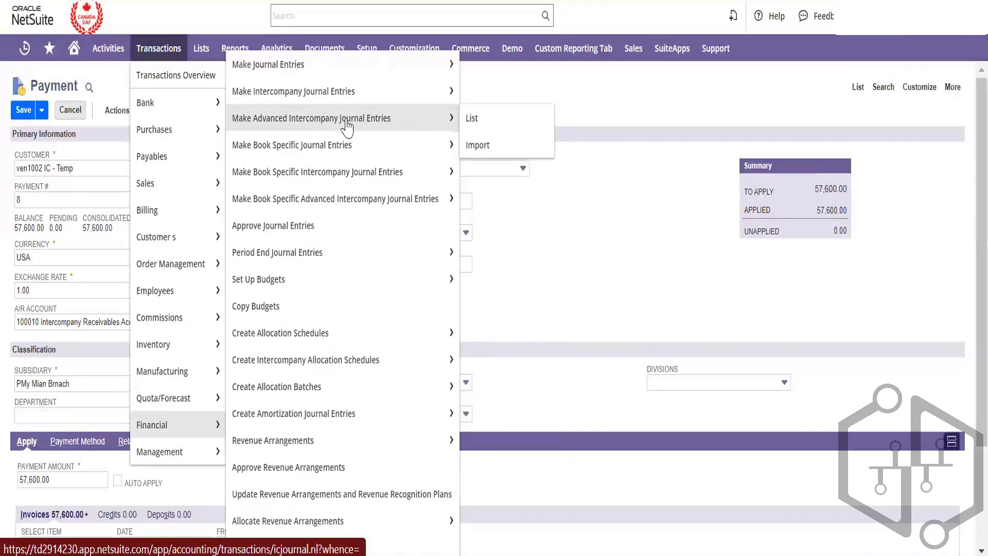
pyautogui.moveTo(347, 124)
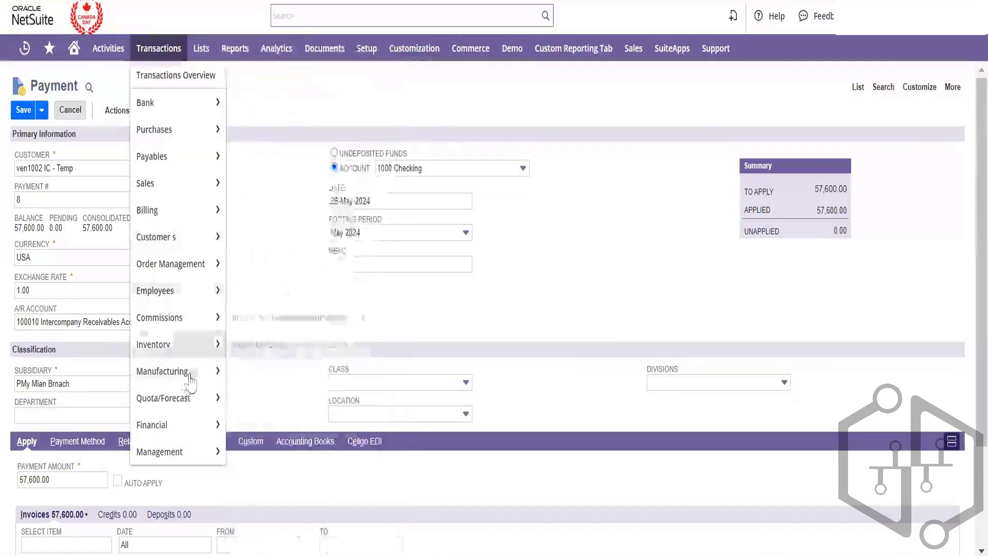
pyautogui.moveTo(189, 381)
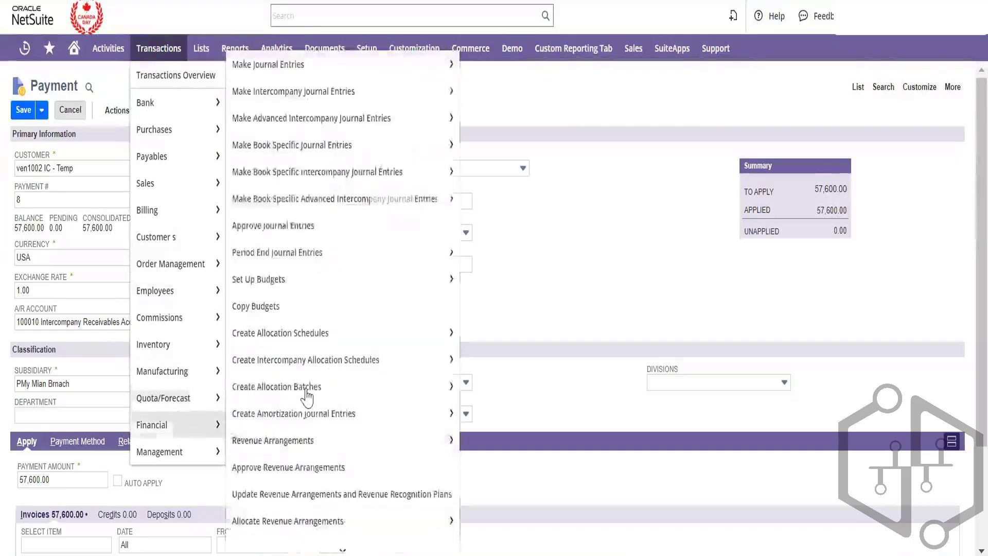
pyautogui.moveTo(272, 395)
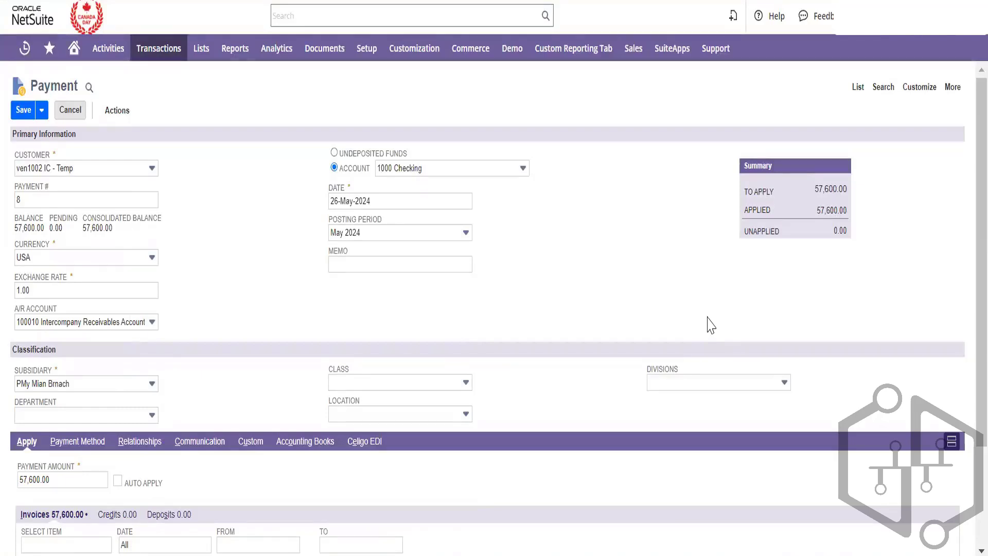
# Look over the unsaved 57,600.00 payment, then close the tab with Ctrl+W to raise the unsaved-changes warning
pyautogui.scroll(-1, 710, 325)
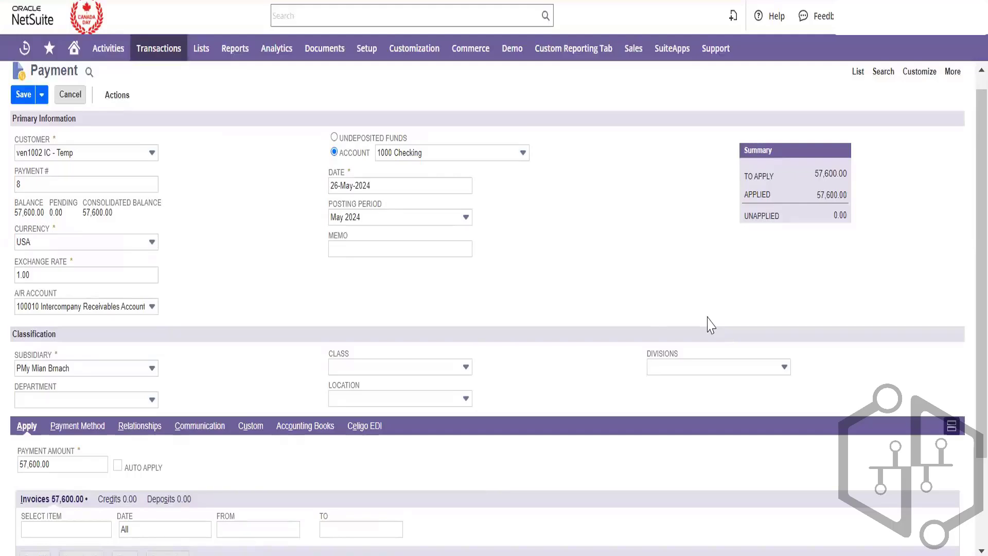
pyautogui.scroll(-2, 609, 297)
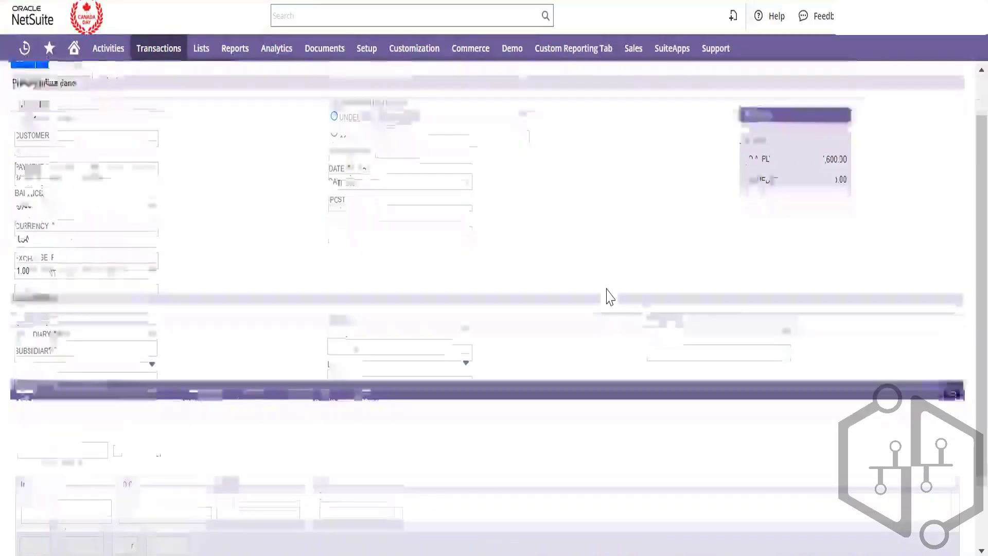
pyautogui.scroll(-2, 609, 297)
pyautogui.scroll(3, 609, 297)
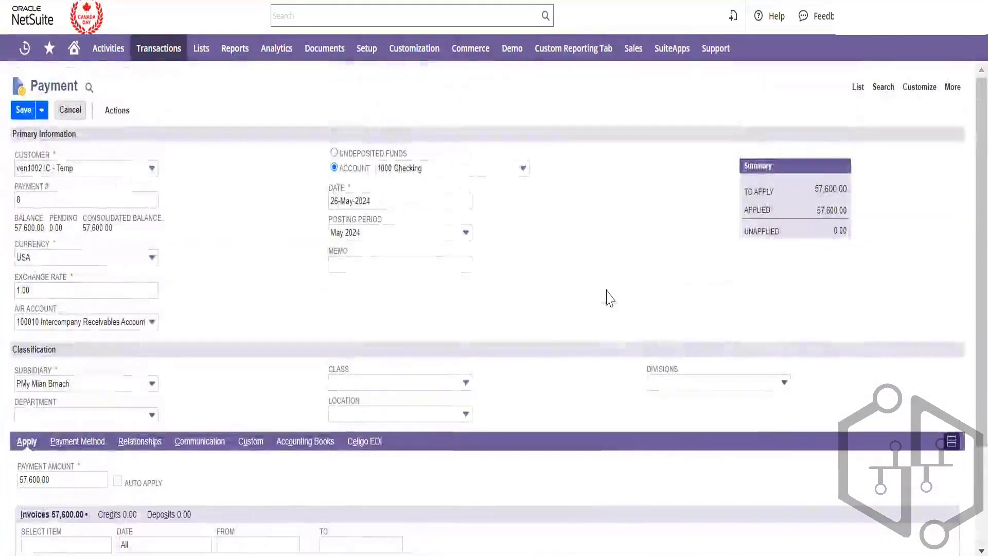
pyautogui.moveTo(463, 59)
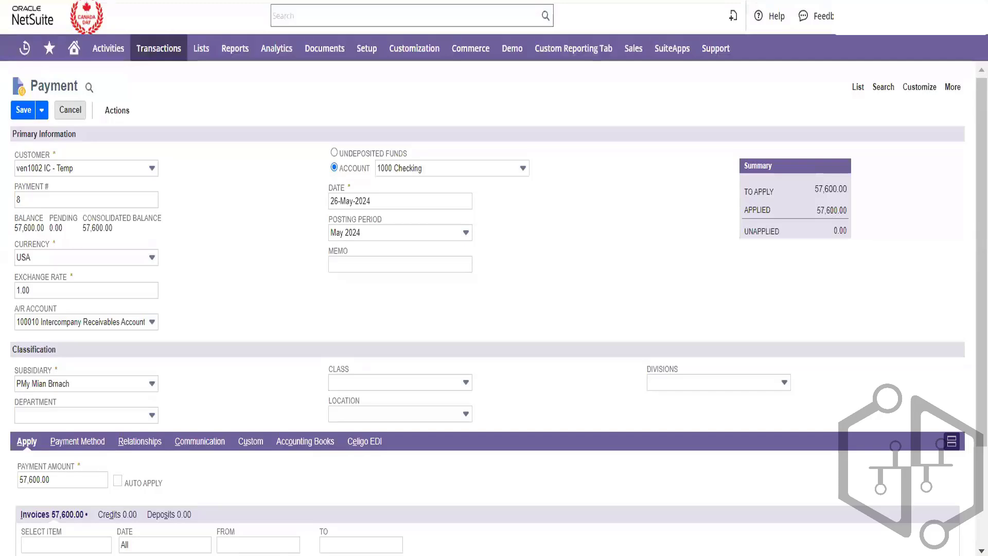
pyautogui.hotkey('ctrl', 'w')
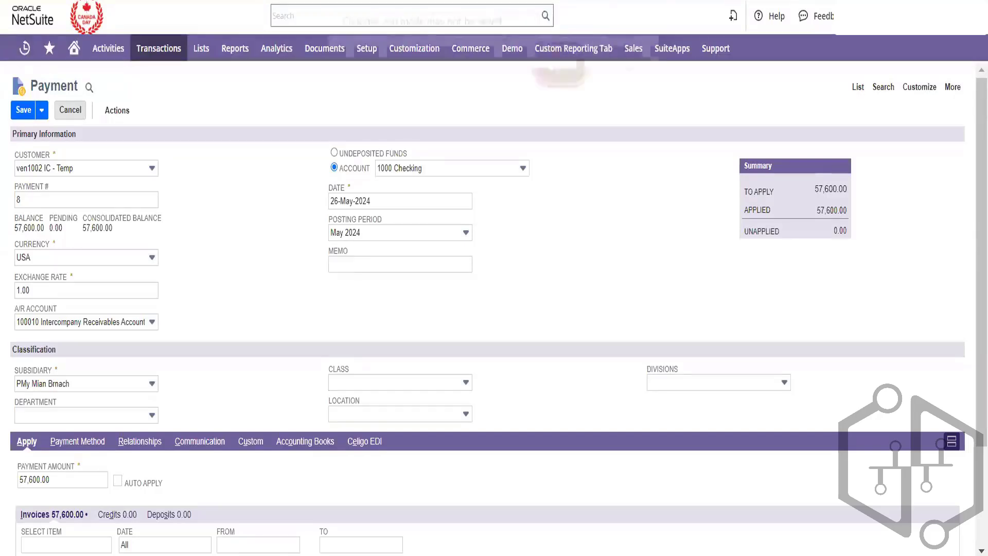
# Leave the payment unsaved, then right-click Transactions > Inventory > Enter Intercompany Transfer Orders
pyautogui.click(584, 61)
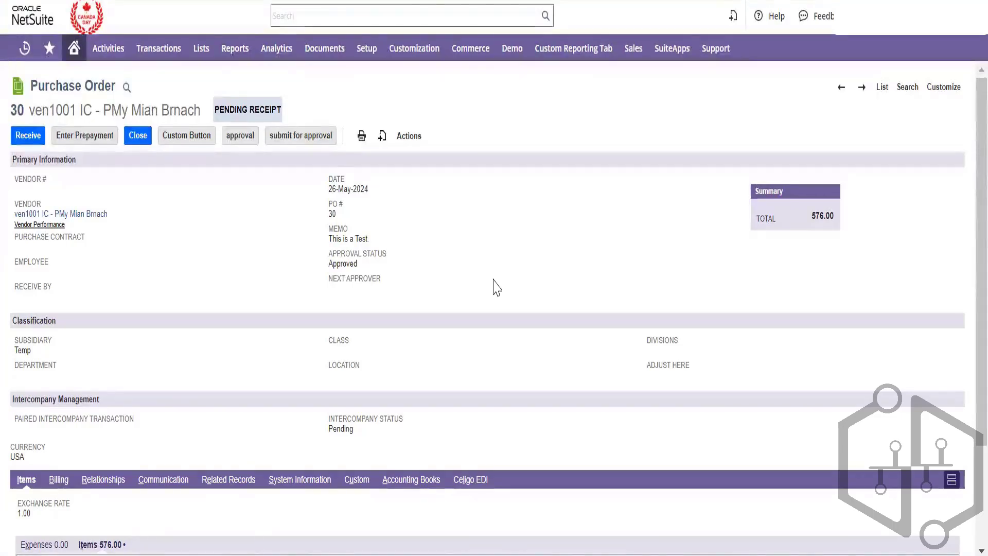
pyautogui.moveTo(172, 58)
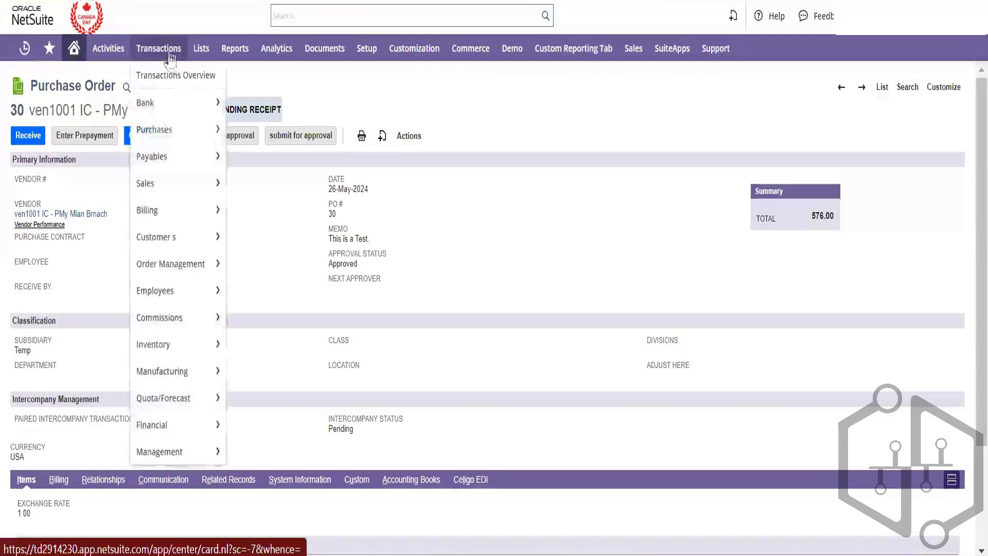
pyautogui.moveTo(187, 424)
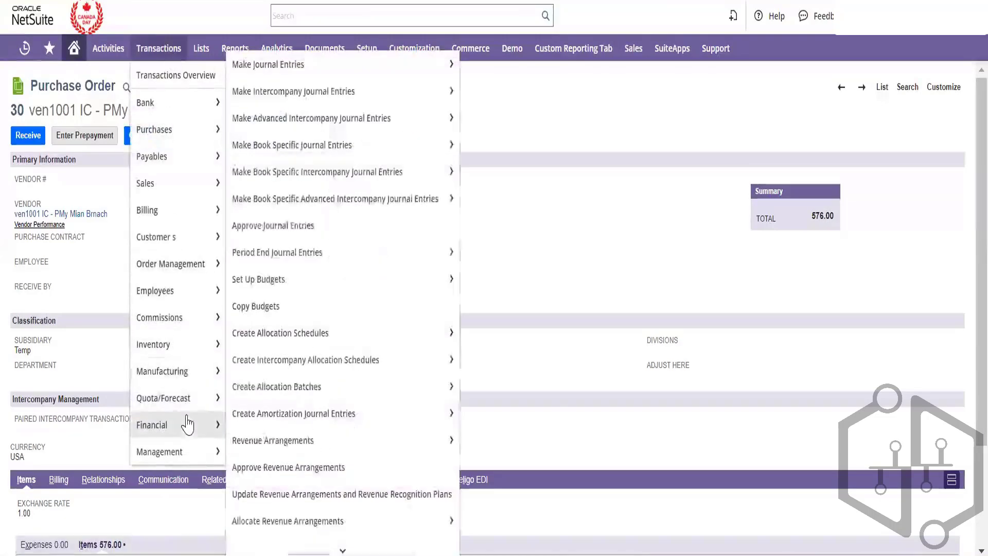
pyautogui.moveTo(324, 436)
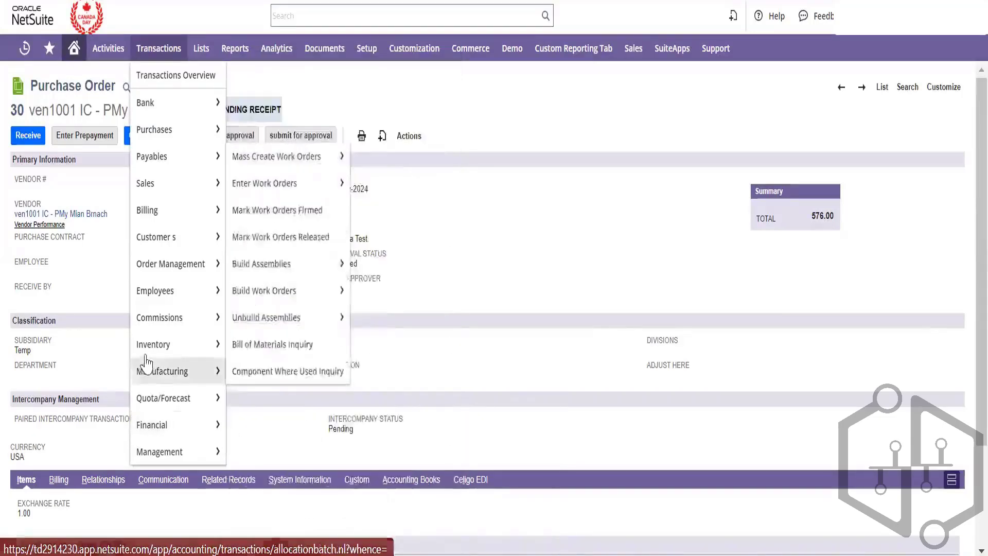
pyautogui.moveTo(187, 345)
pyautogui.moveTo(281, 386)
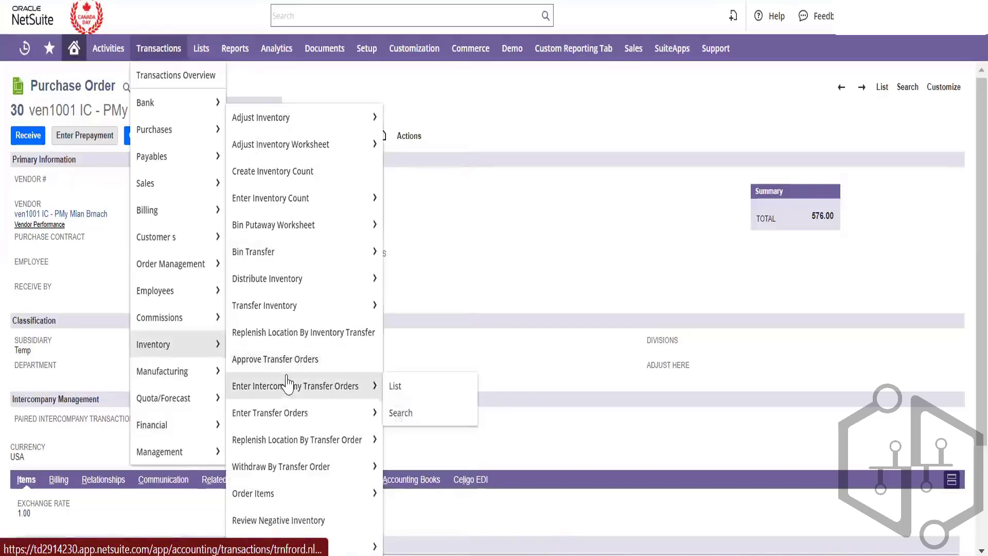
pyautogui.rightClick(346, 387)
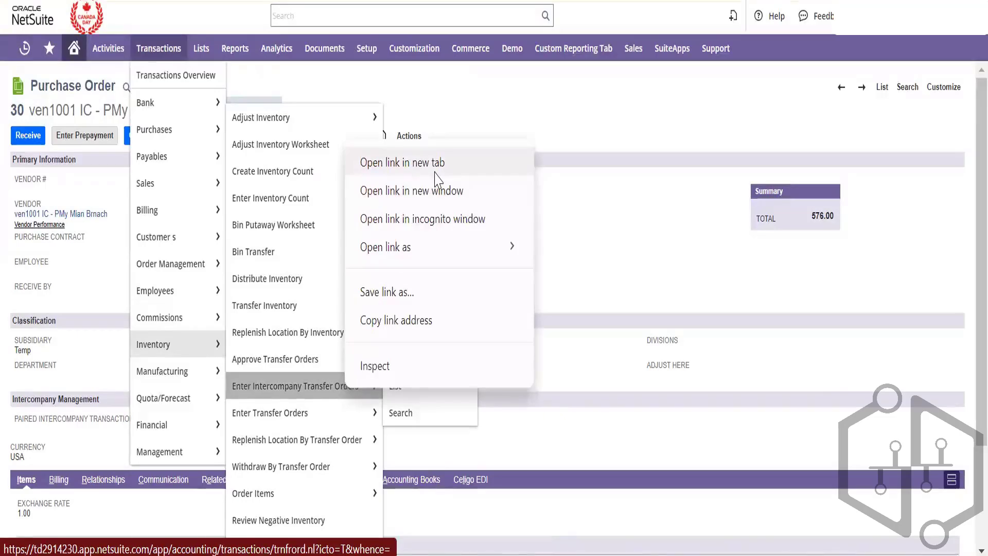
# Open the intercompany transfer order form in a new tab and set To Subsidiary to Bebika
pyautogui.click(435, 173)
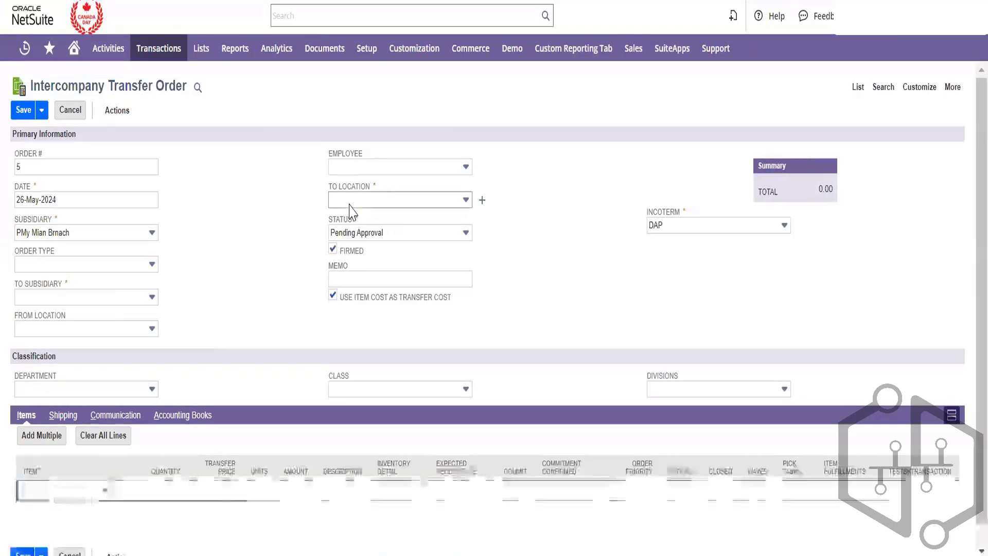
pyautogui.click(124, 299)
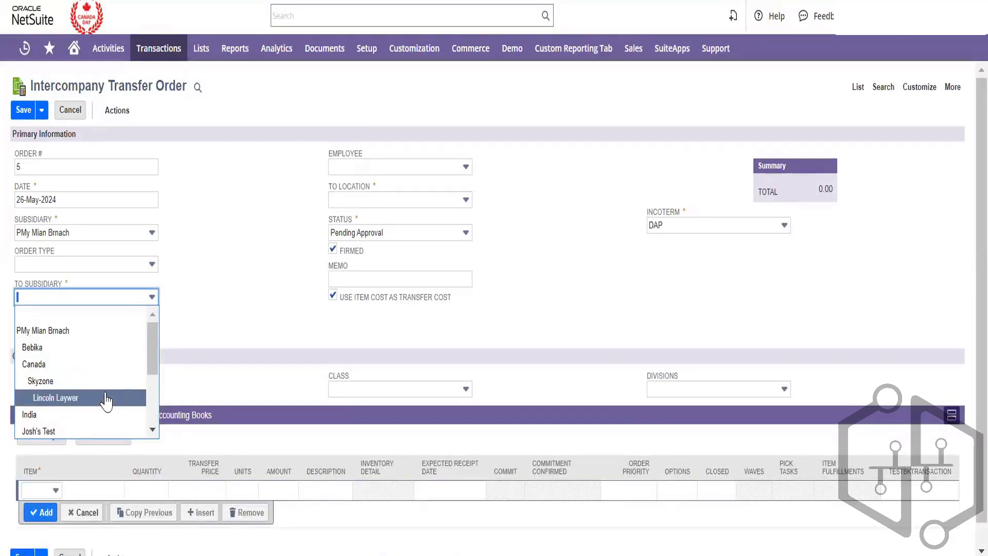
pyautogui.scroll(-3, 107, 401)
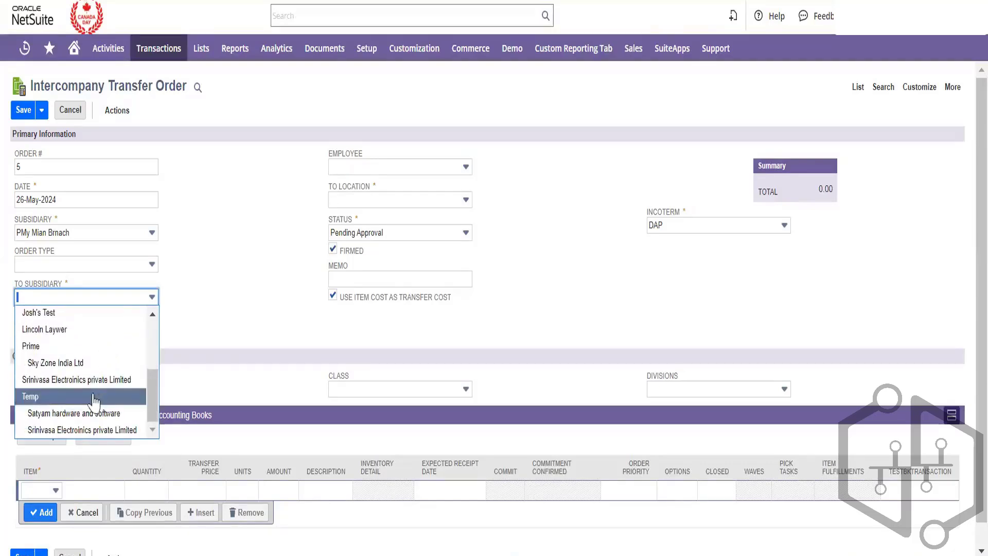
pyautogui.click(106, 397)
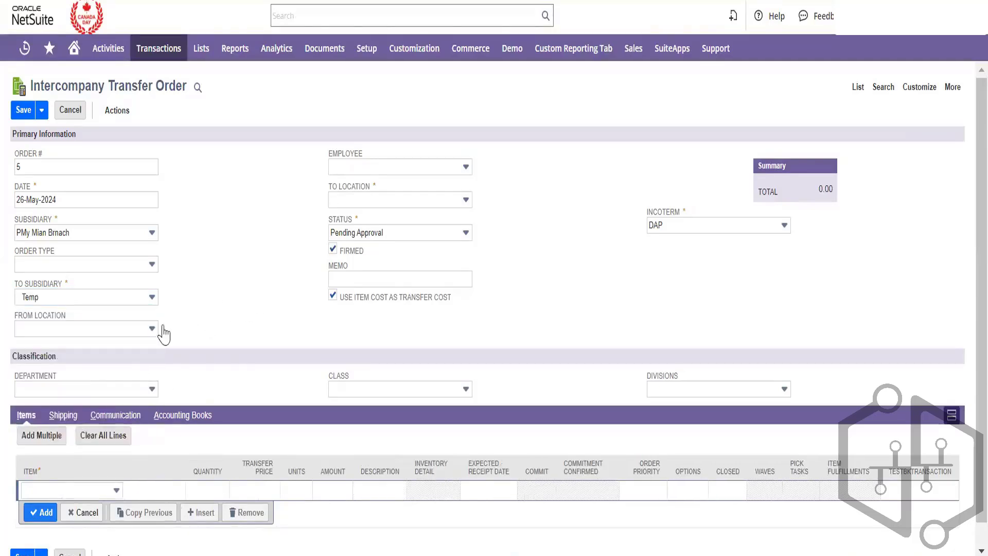
pyautogui.click(419, 199)
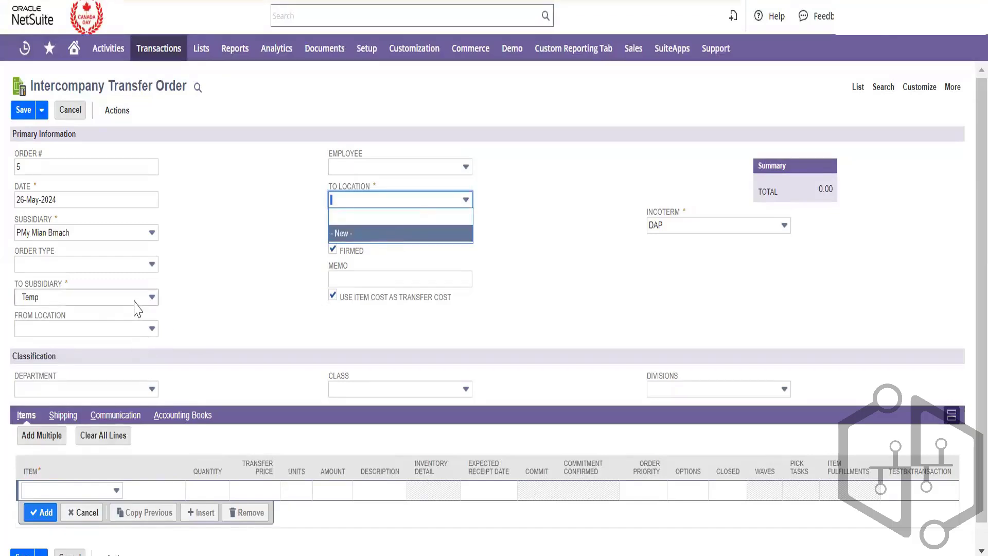
pyautogui.click(137, 299)
pyautogui.scroll(5, 119, 344)
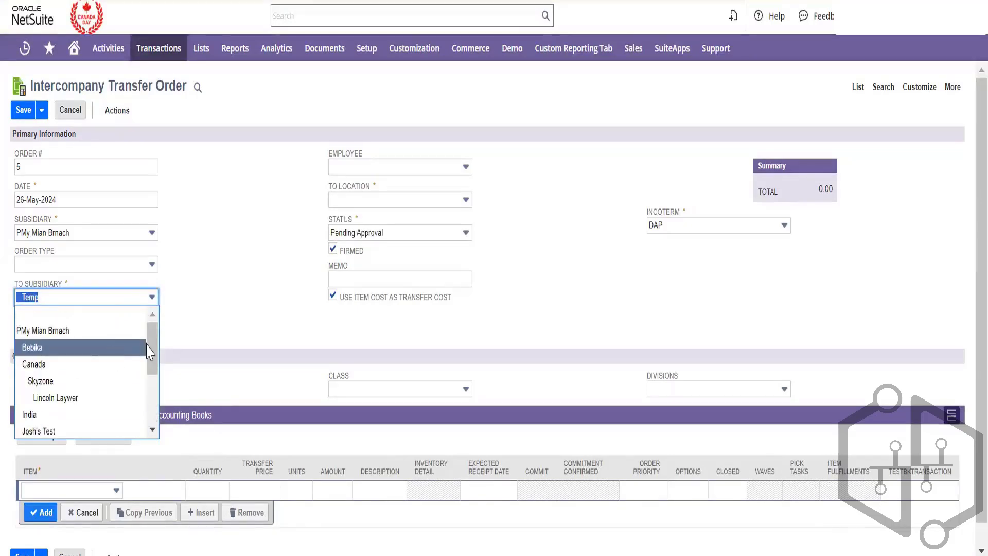
pyautogui.click(112, 351)
# Set To Location to Newyork and the status to Pending Fulfillment
pyautogui.click(371, 205)
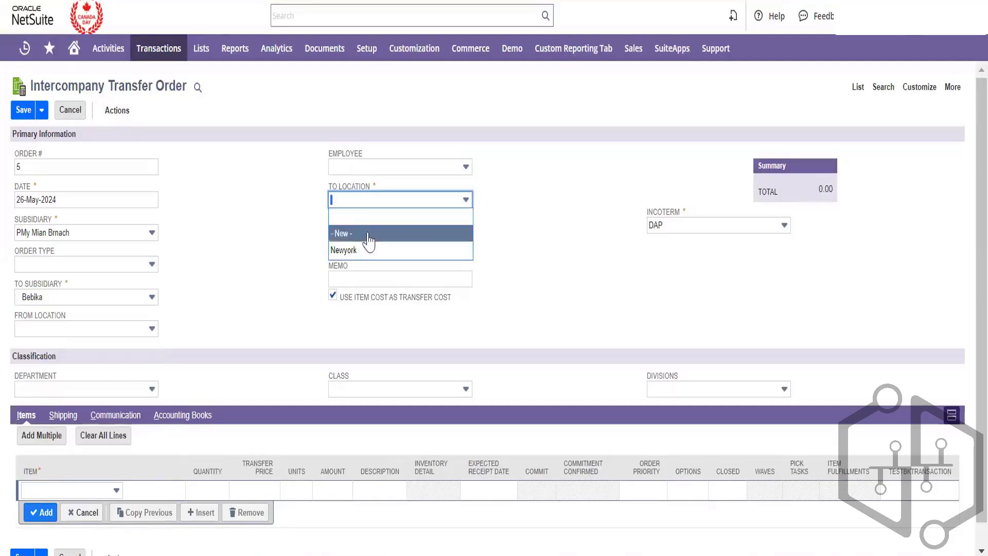
pyautogui.click(338, 248)
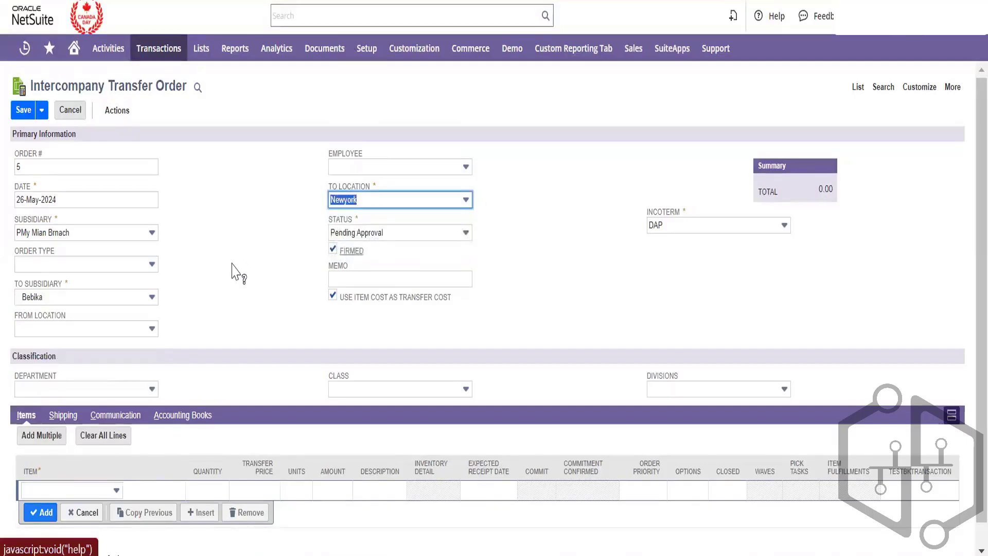
pyautogui.click(391, 232)
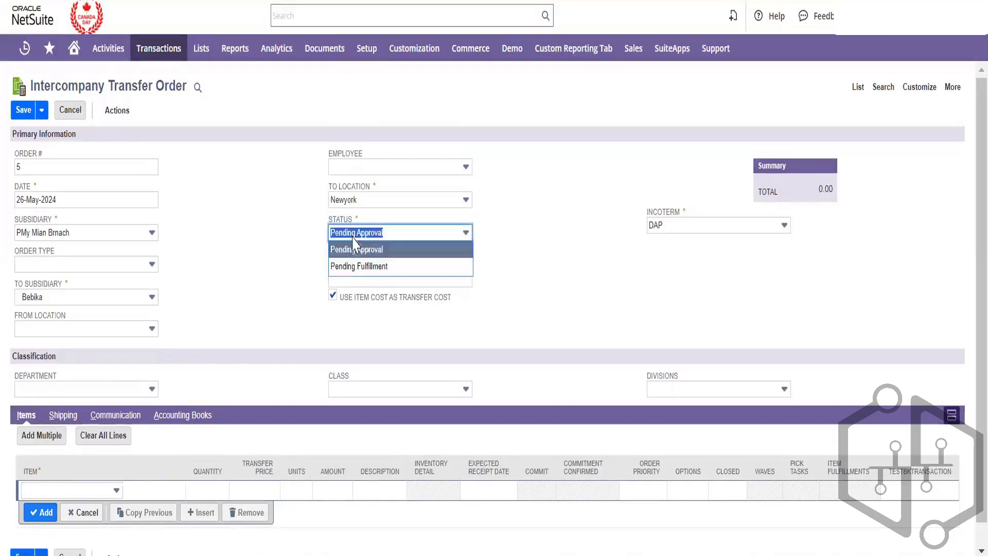
pyautogui.click(356, 267)
pyautogui.click(252, 298)
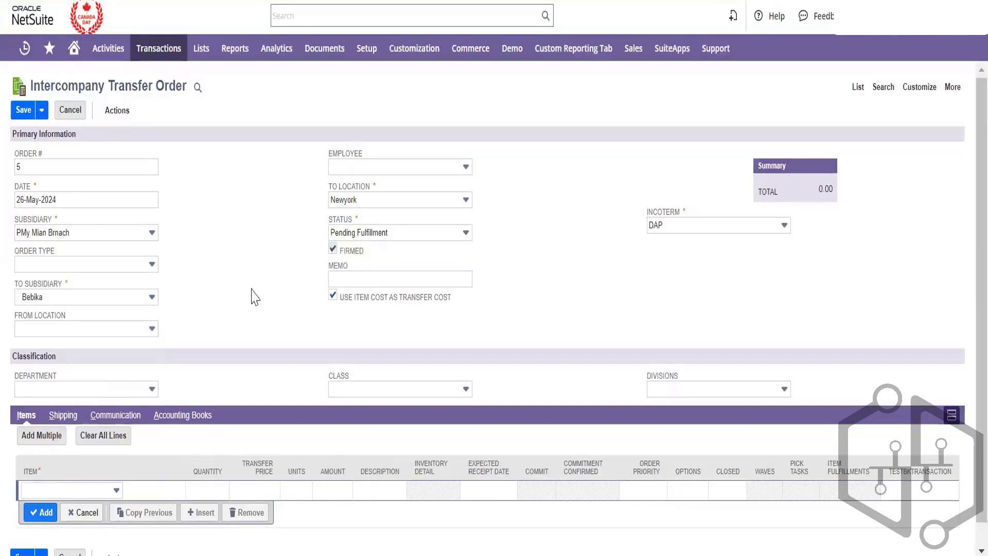
pyautogui.scroll(-1, 255, 298)
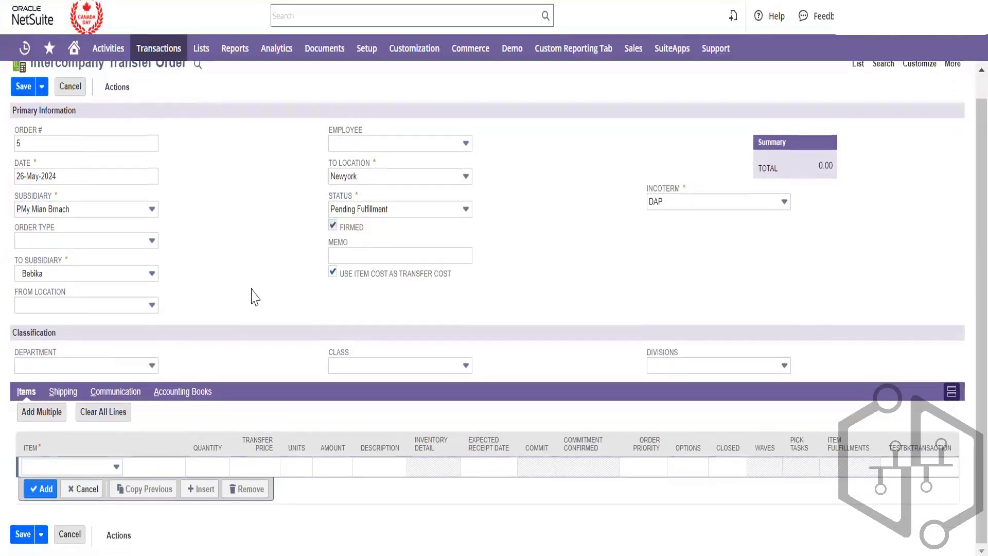
# Add one APPLE WATCH line to the transfer order's items
pyautogui.click(103, 469)
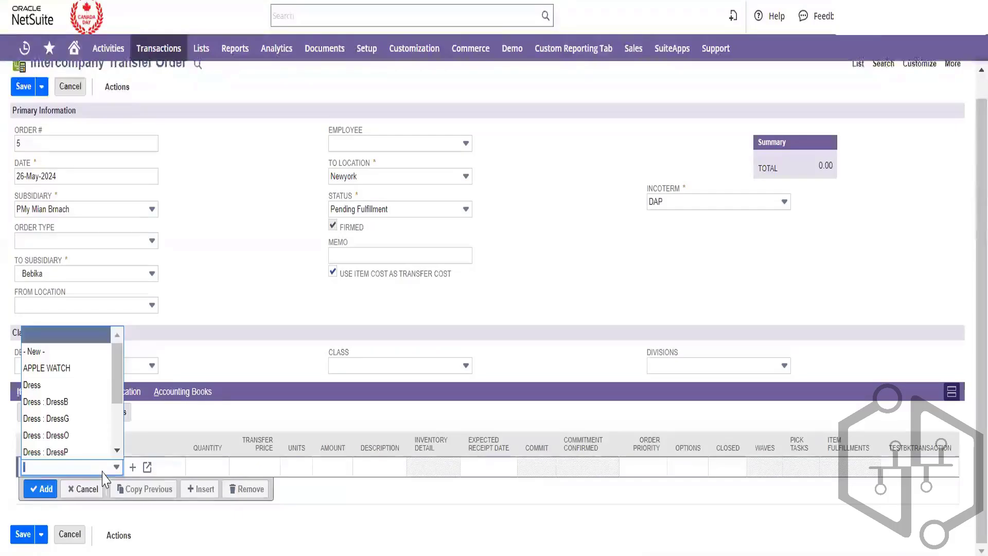
pyautogui.click(82, 368)
pyautogui.click(311, 277)
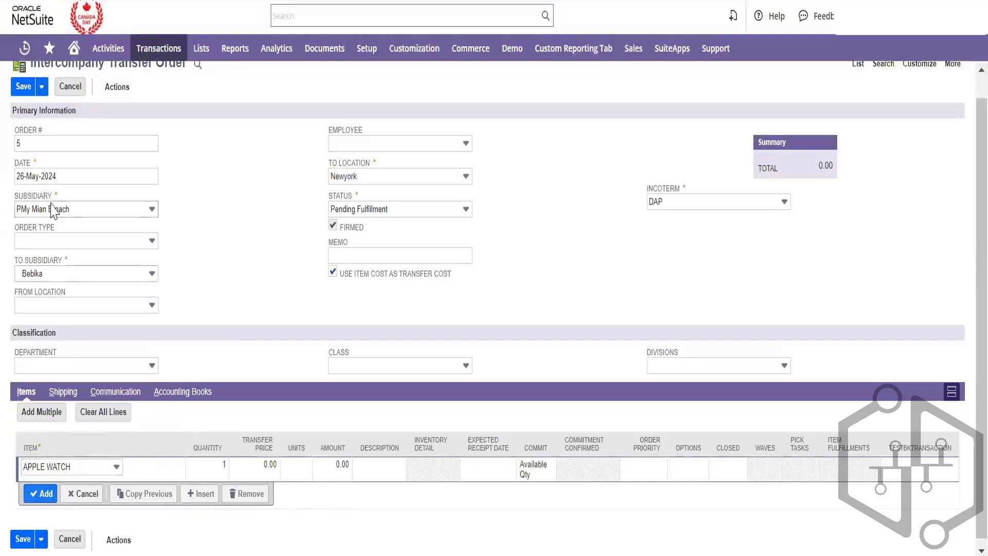
pyautogui.click(41, 494)
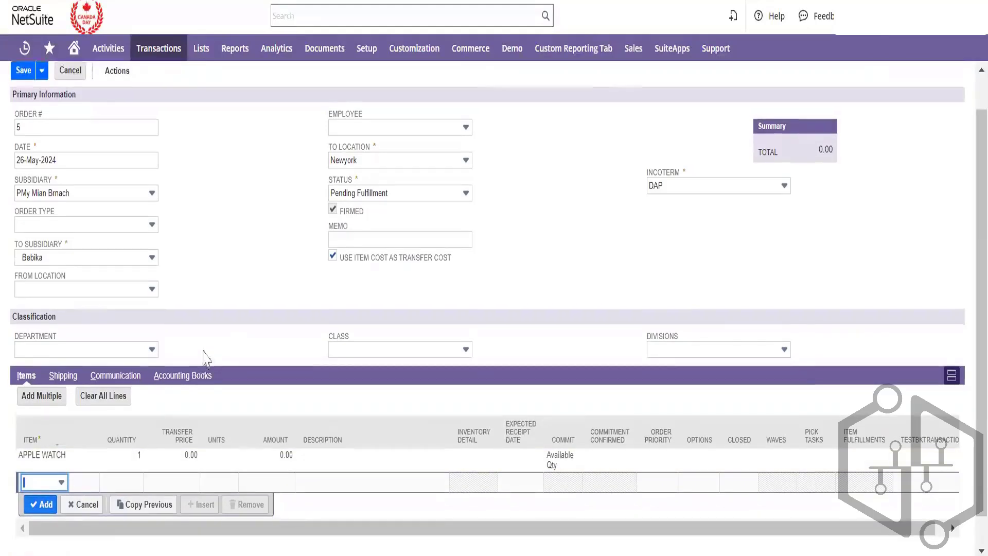
# Try saving the transfer order and dismiss the alert about missing From/To Locations
pyautogui.scroll(-1, 206, 360)
pyautogui.click(22, 535)
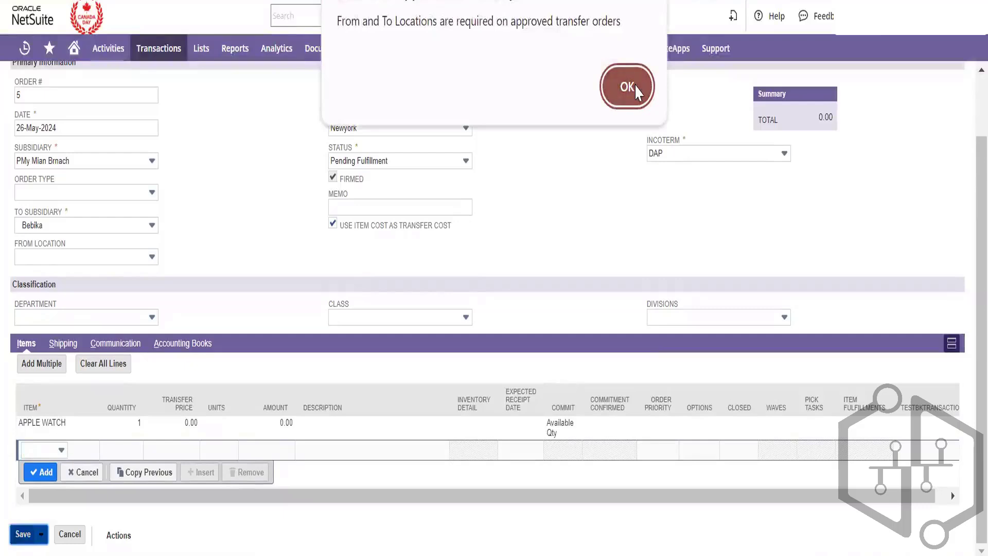
pyautogui.click(627, 86)
pyautogui.scroll(2, 530, 264)
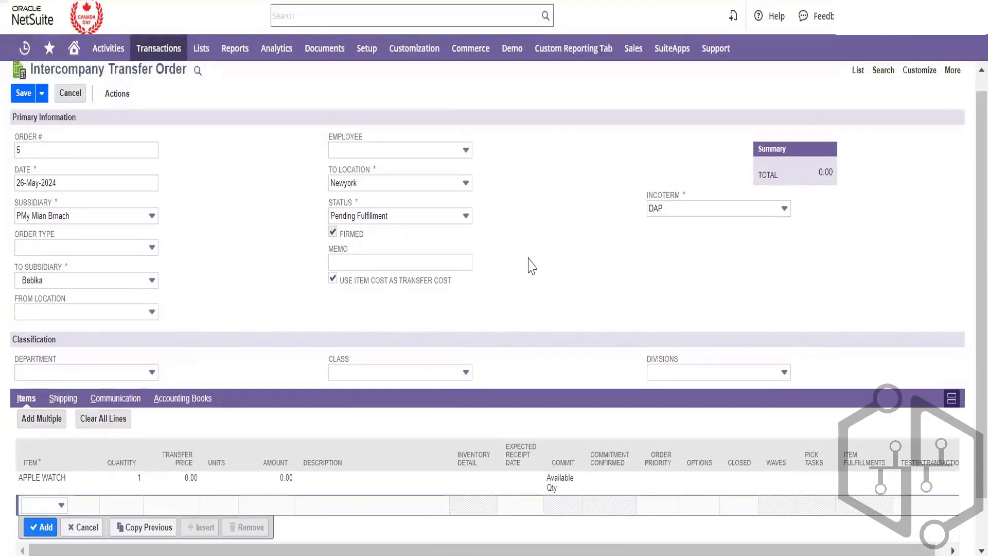
# Set the From Location to MidWest and save transfer order #5
pyautogui.click(73, 313)
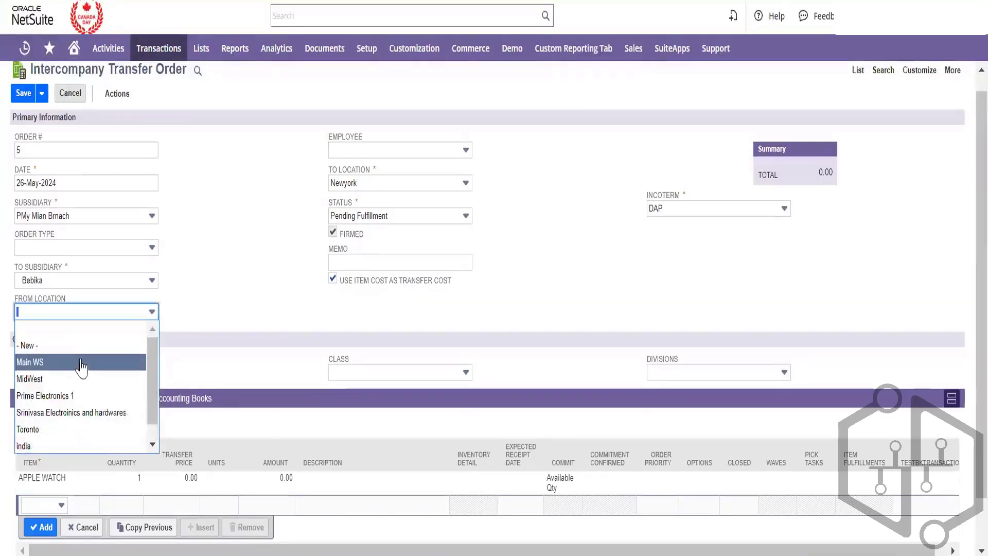
pyautogui.click(85, 379)
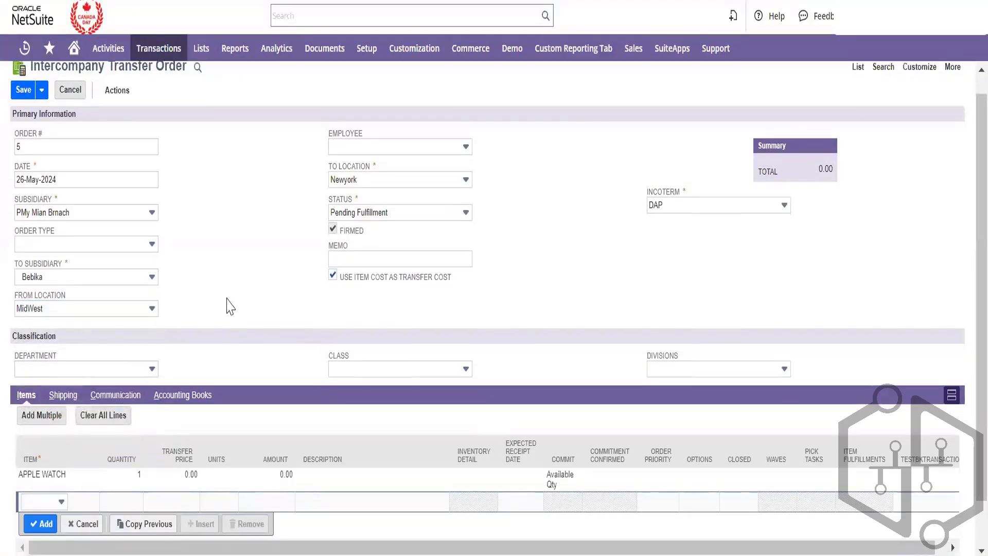
pyautogui.scroll(-2, 230, 306)
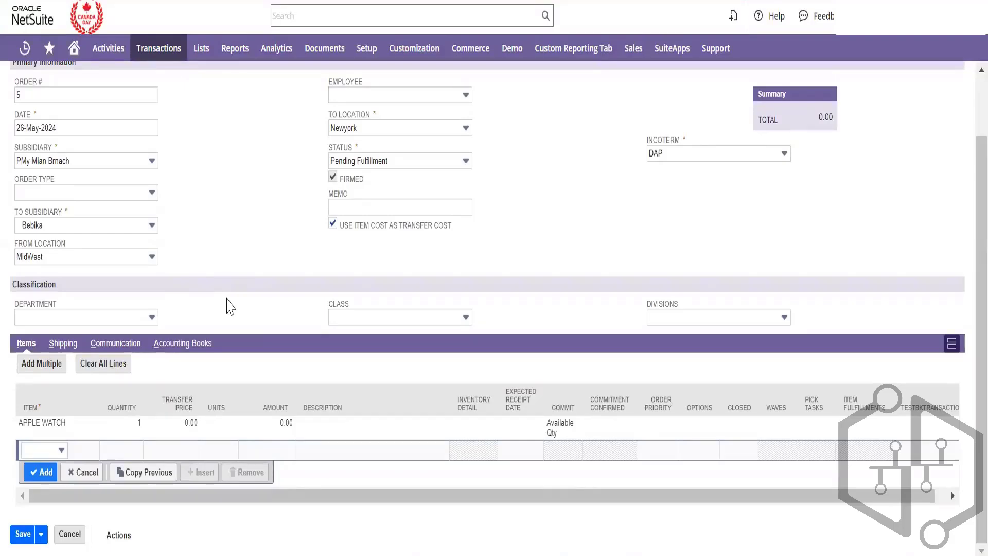
pyautogui.scroll(2, 230, 307)
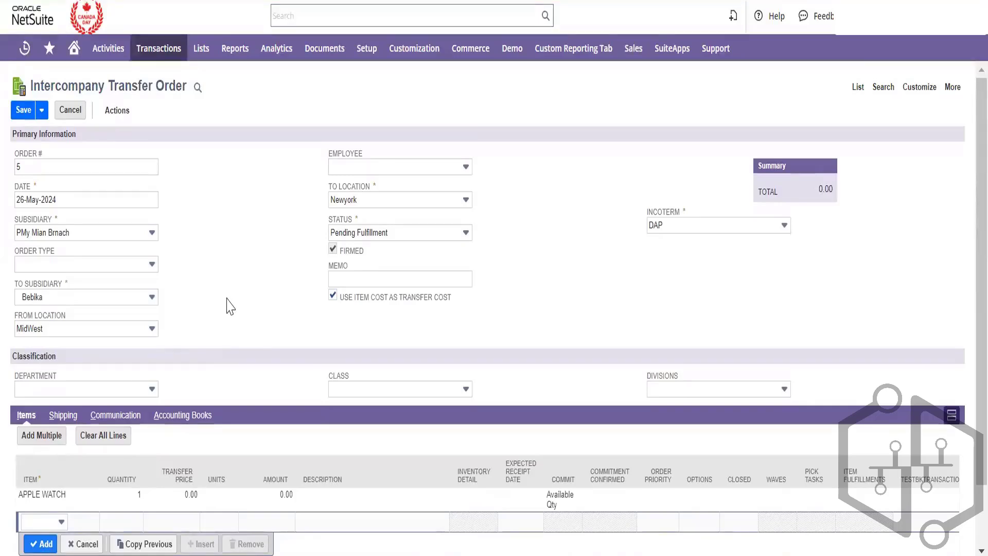
pyautogui.scroll(-2, 230, 306)
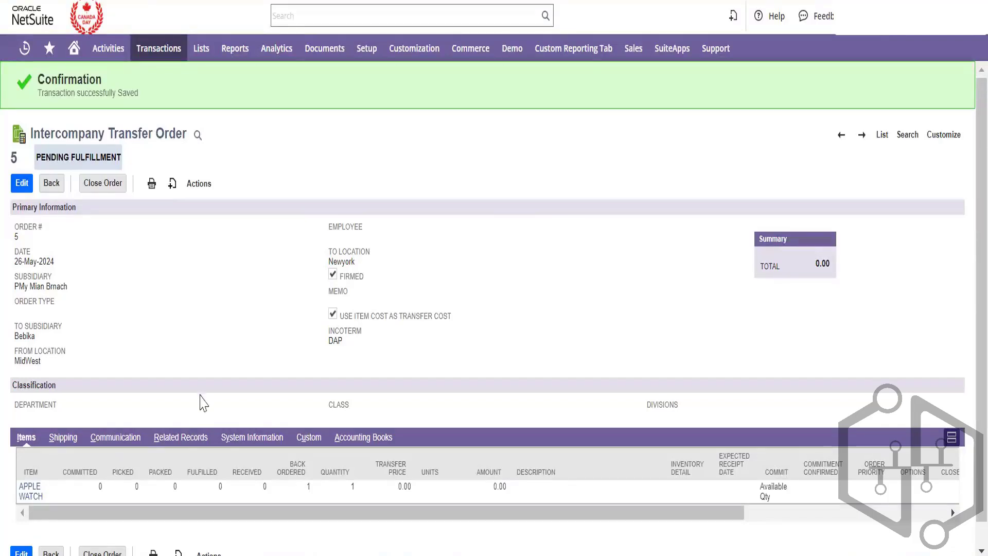
# Check order #5's Related Records (none yet), then open the Transactions > Financial submenu
pyautogui.click(190, 437)
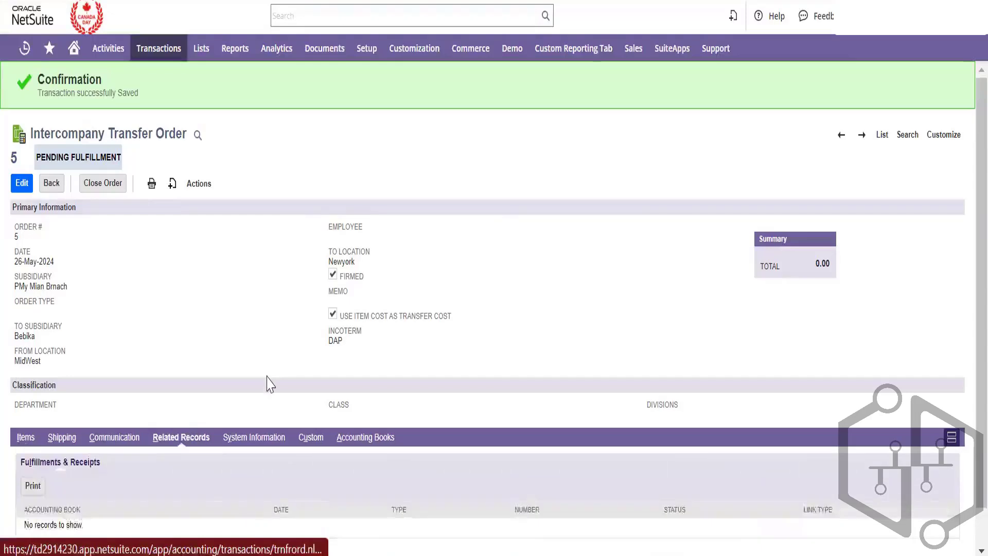
pyautogui.scroll(-1, 265, 381)
pyautogui.moveTo(155, 51)
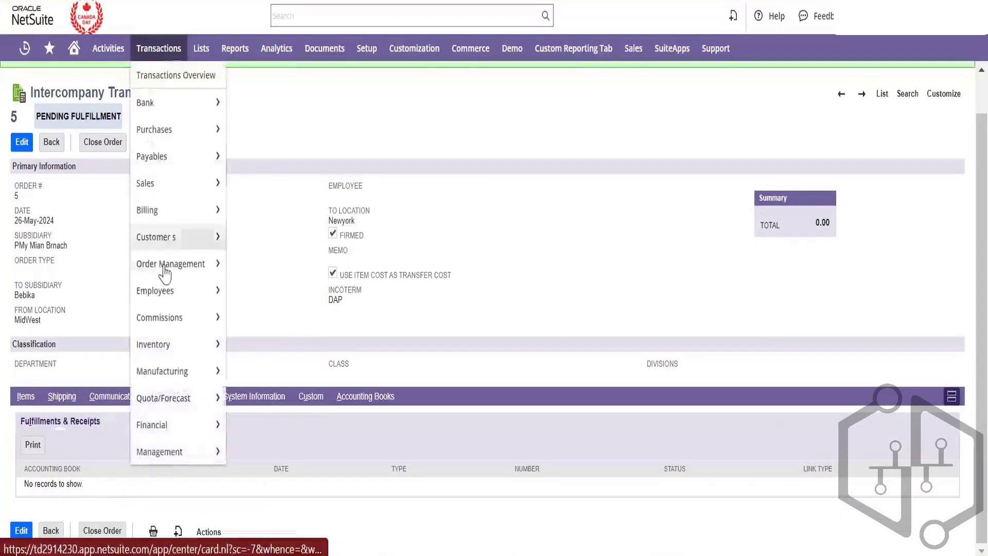
pyautogui.moveTo(177, 425)
pyautogui.moveTo(287, 446)
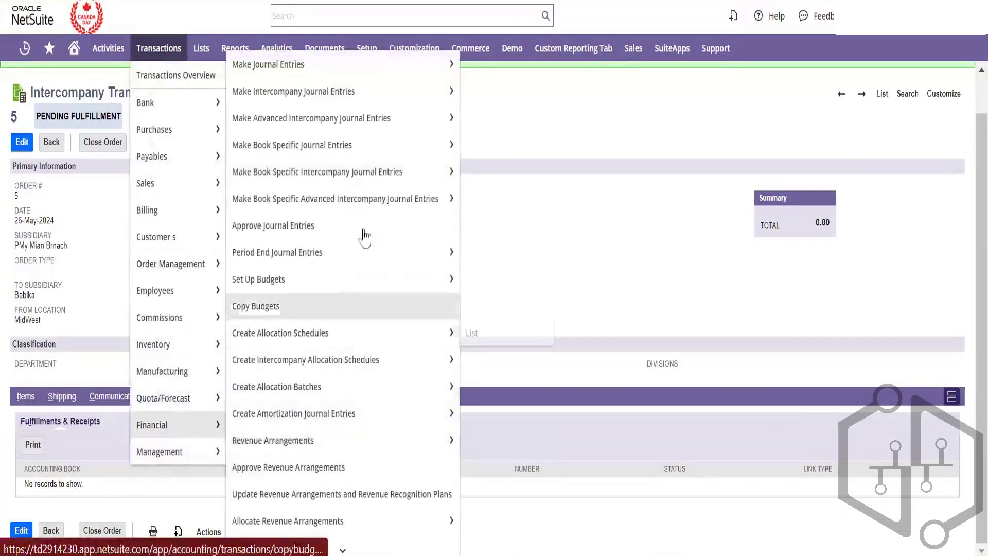
pyautogui.moveTo(396, 131)
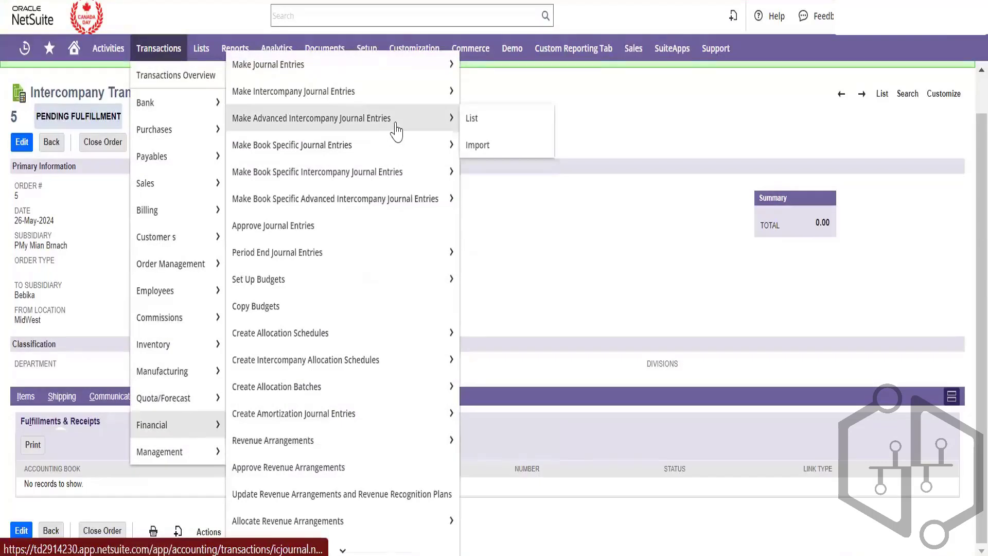